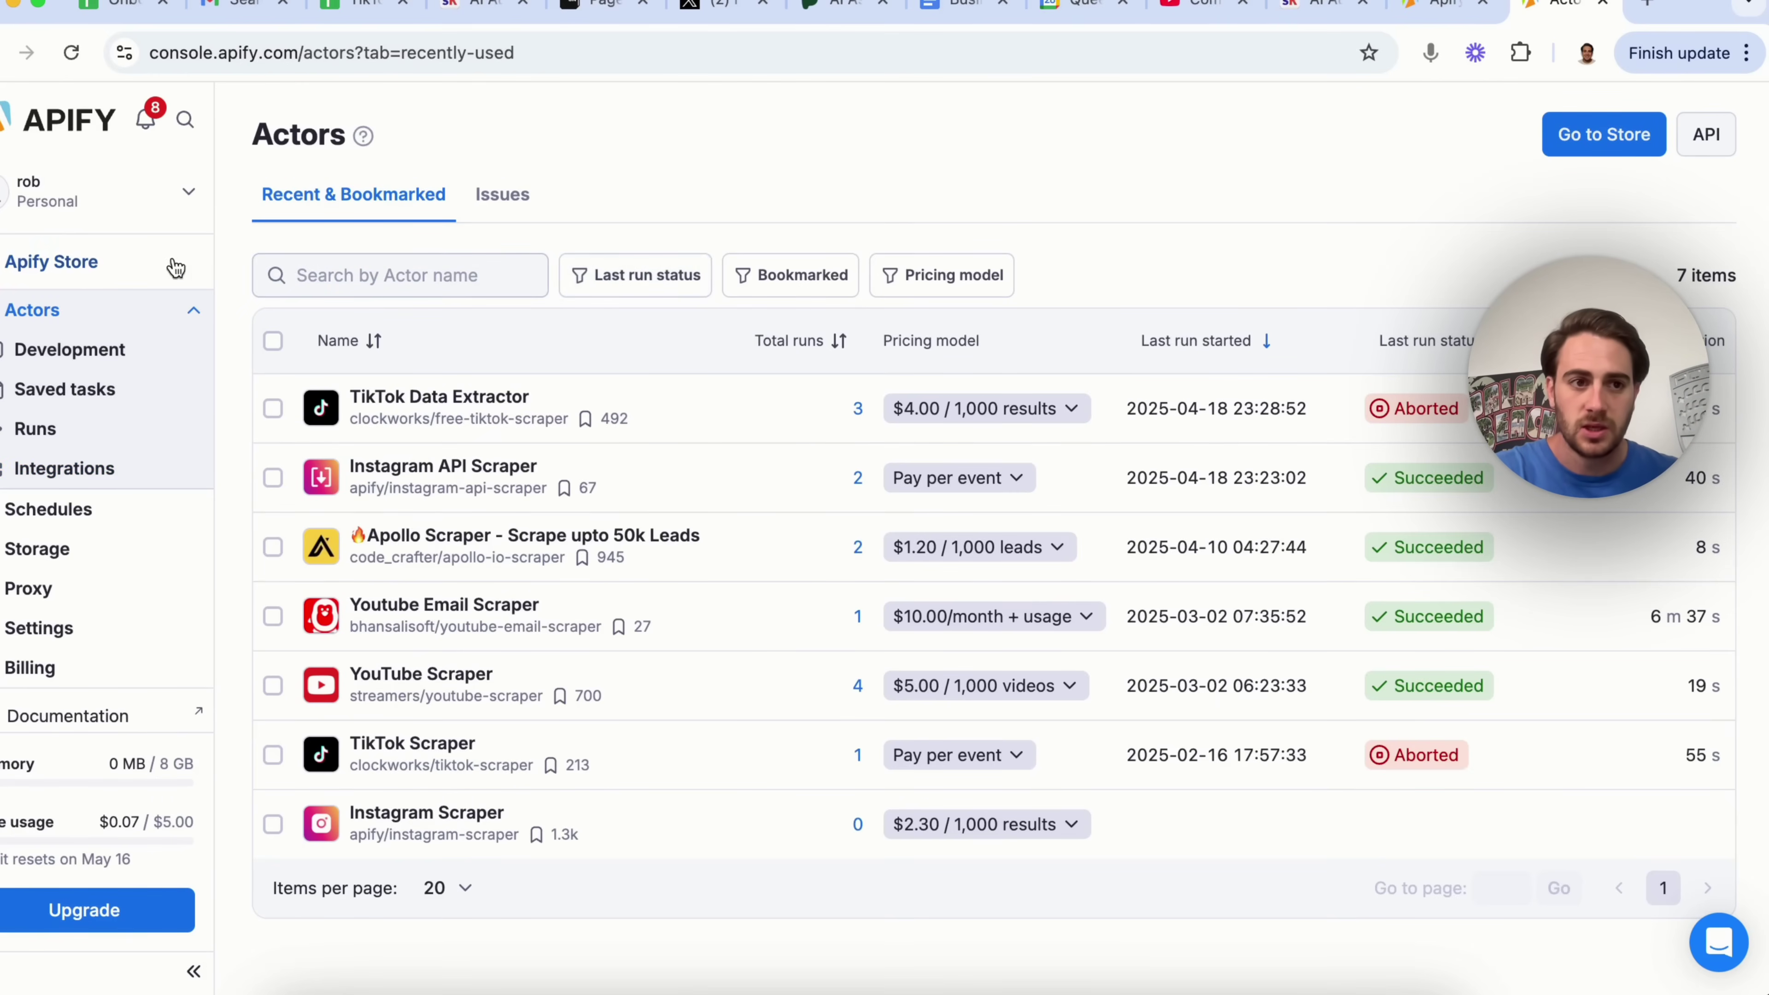
Step: Open the Apify Store and search its Actors for "lead"
left_click(109, 268)
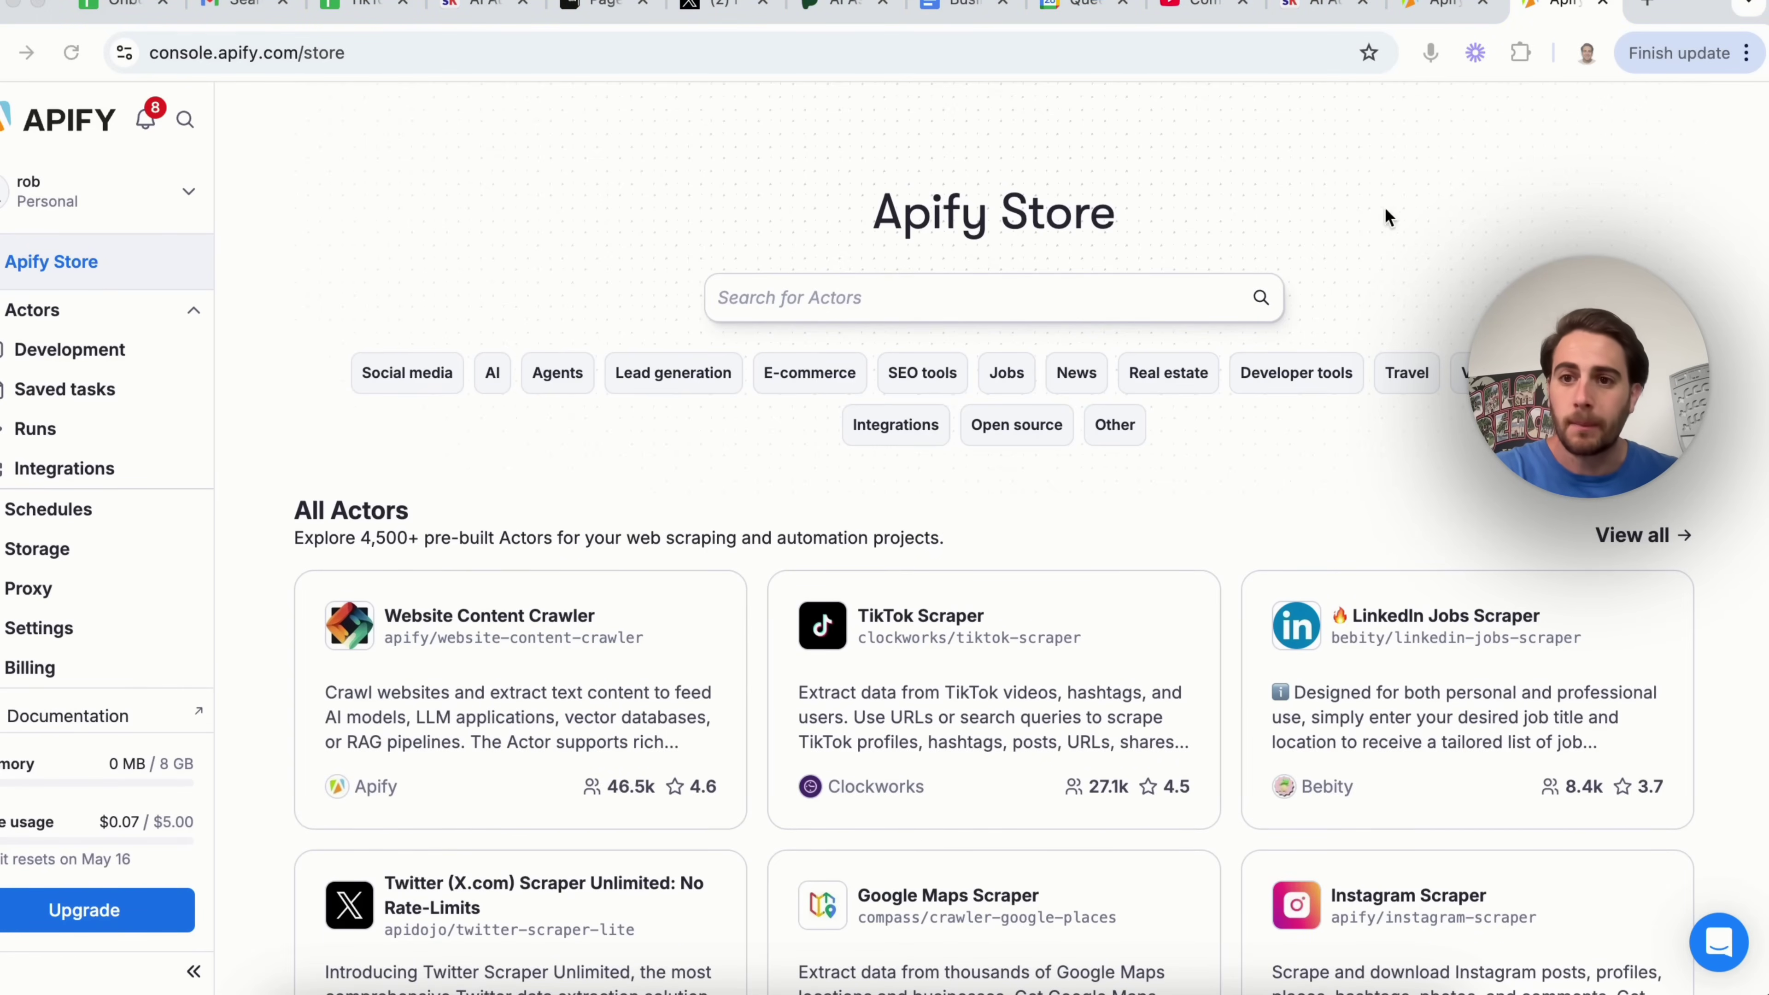
left_click(957, 306)
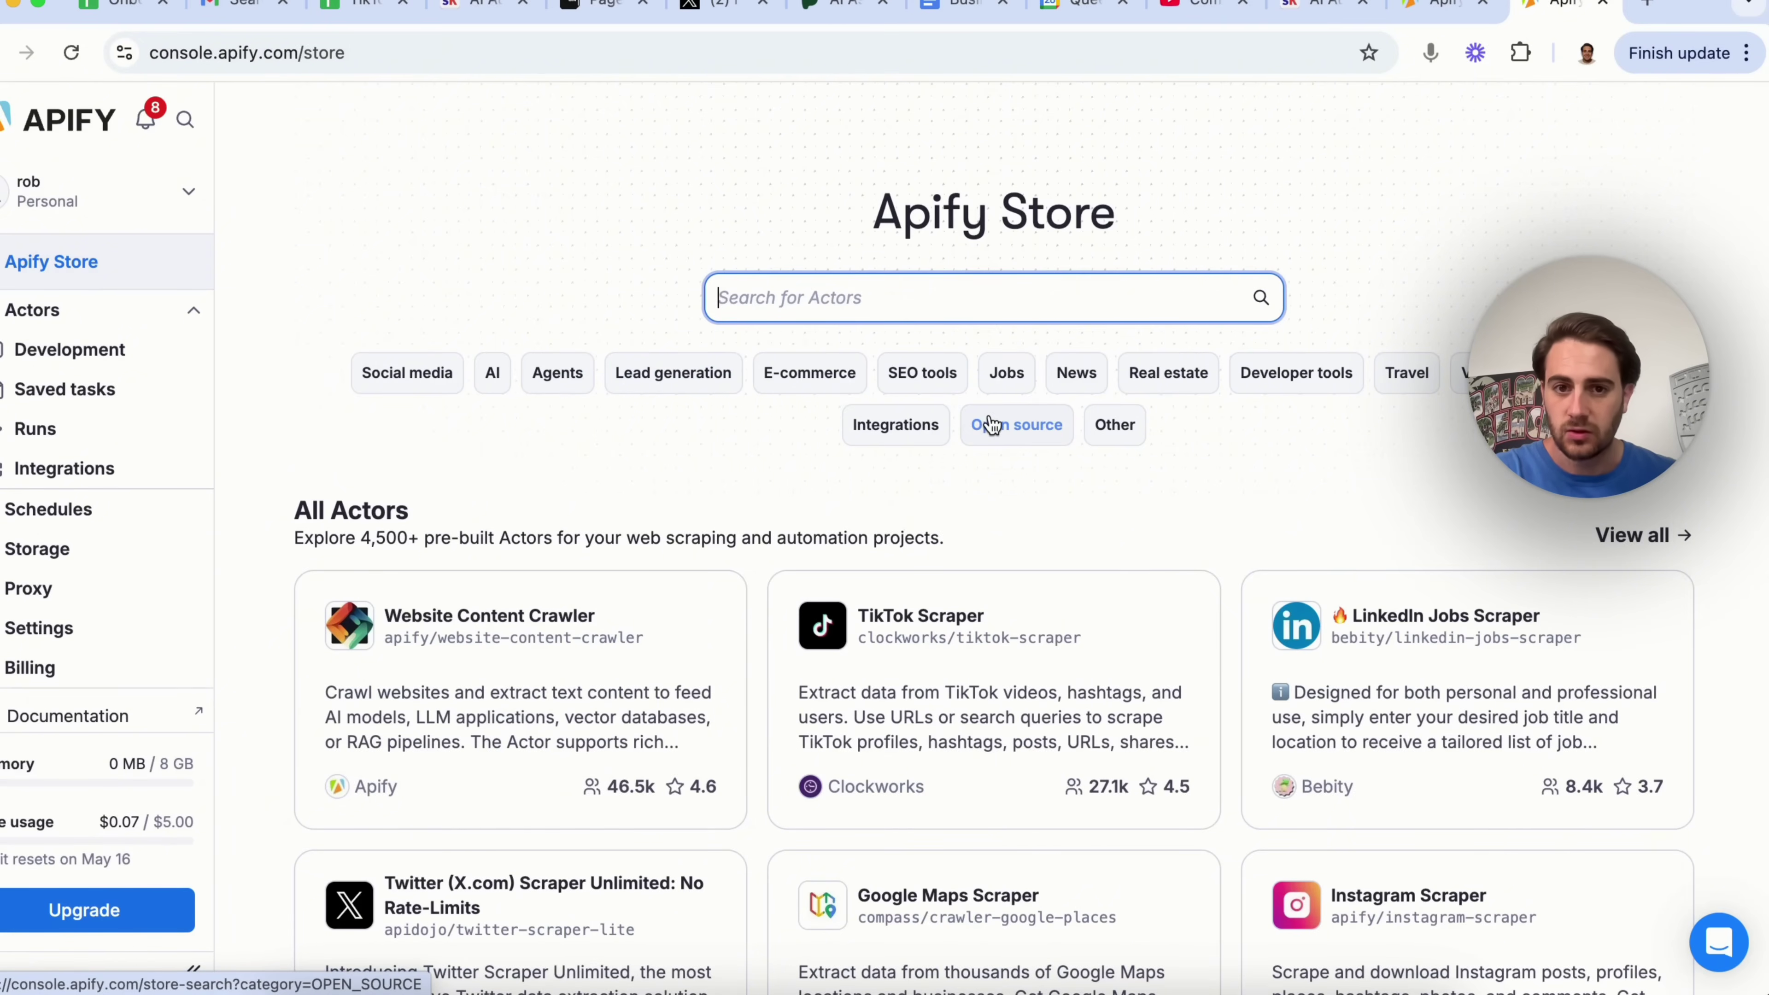
type("lead")
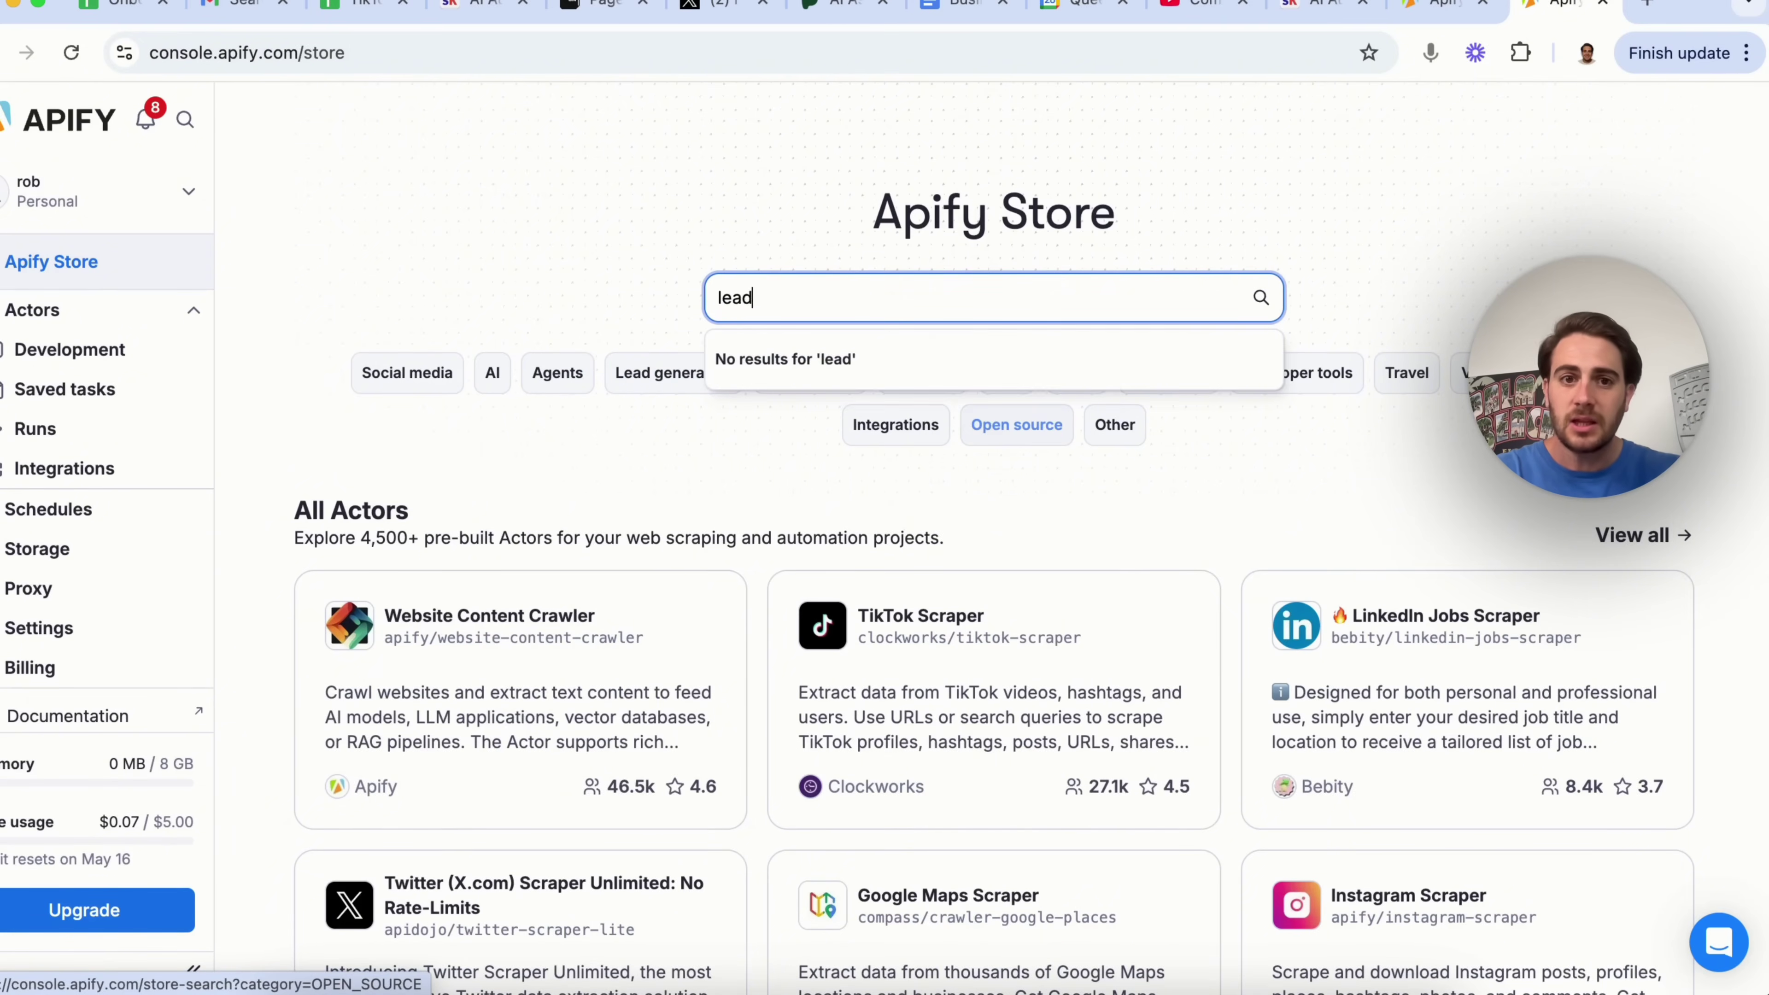
key("Return")
Step: Search the store's Actors for "tiktok" in place of the current term
left_click(518, 143)
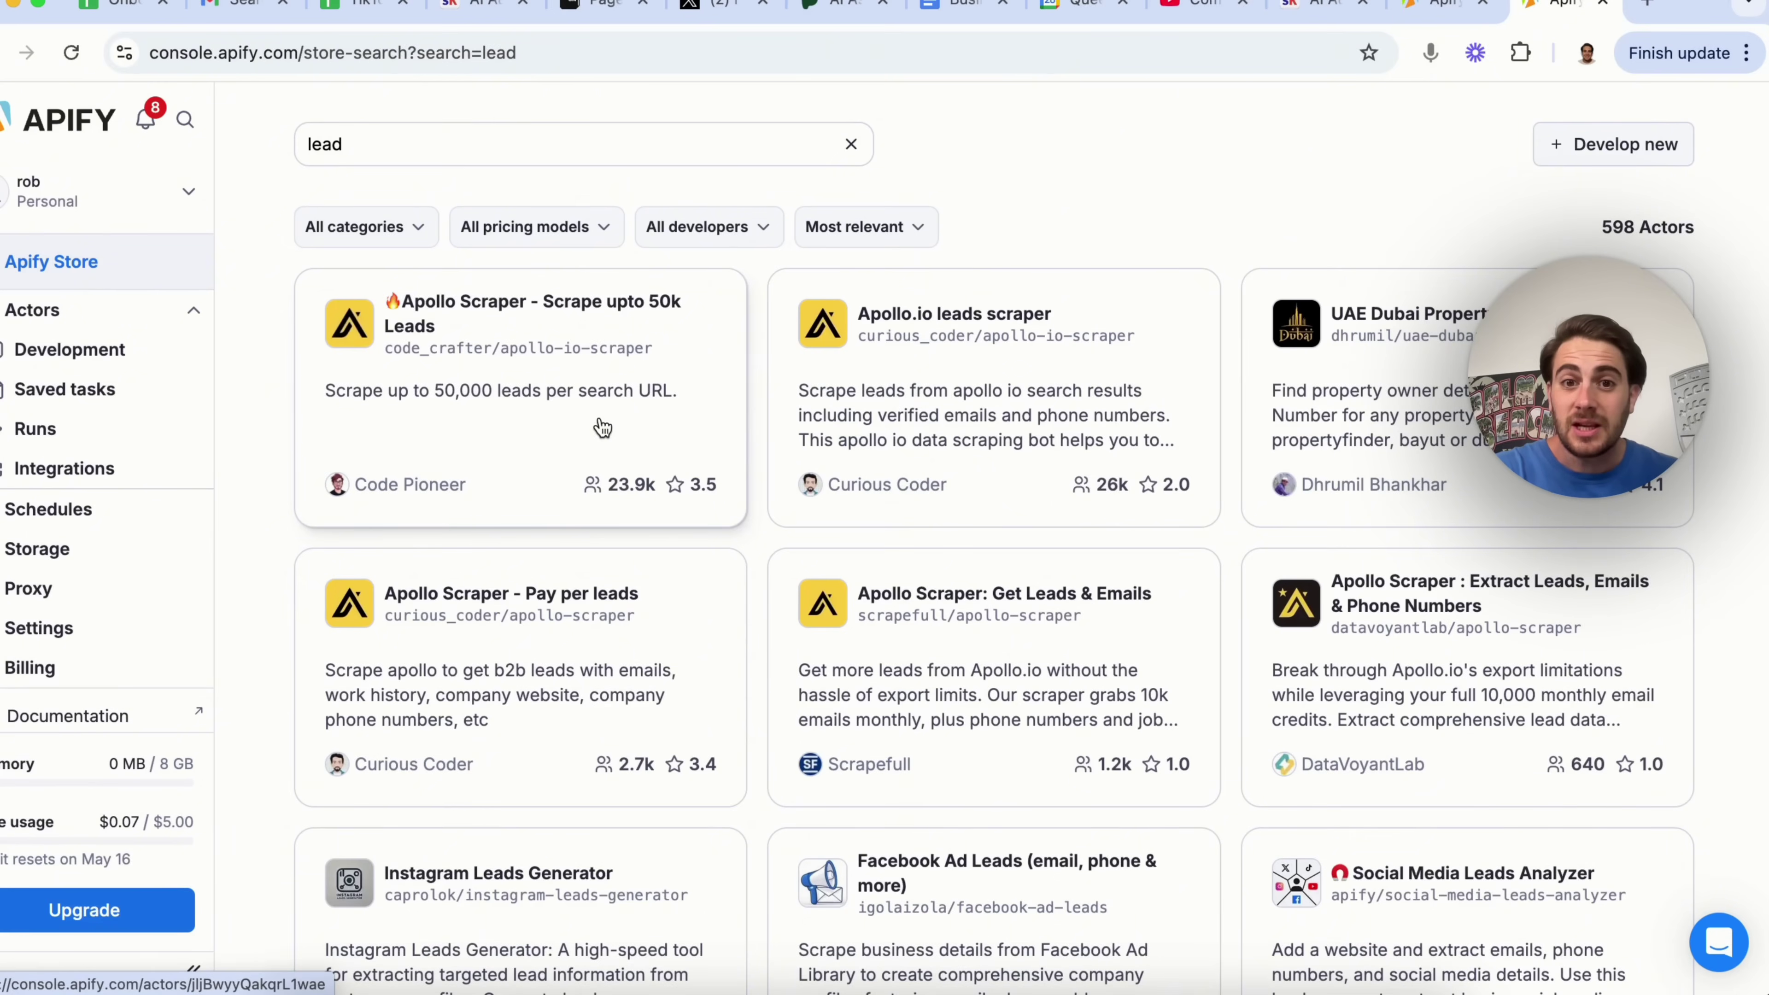
double_click(543, 143)
type("tiktok")
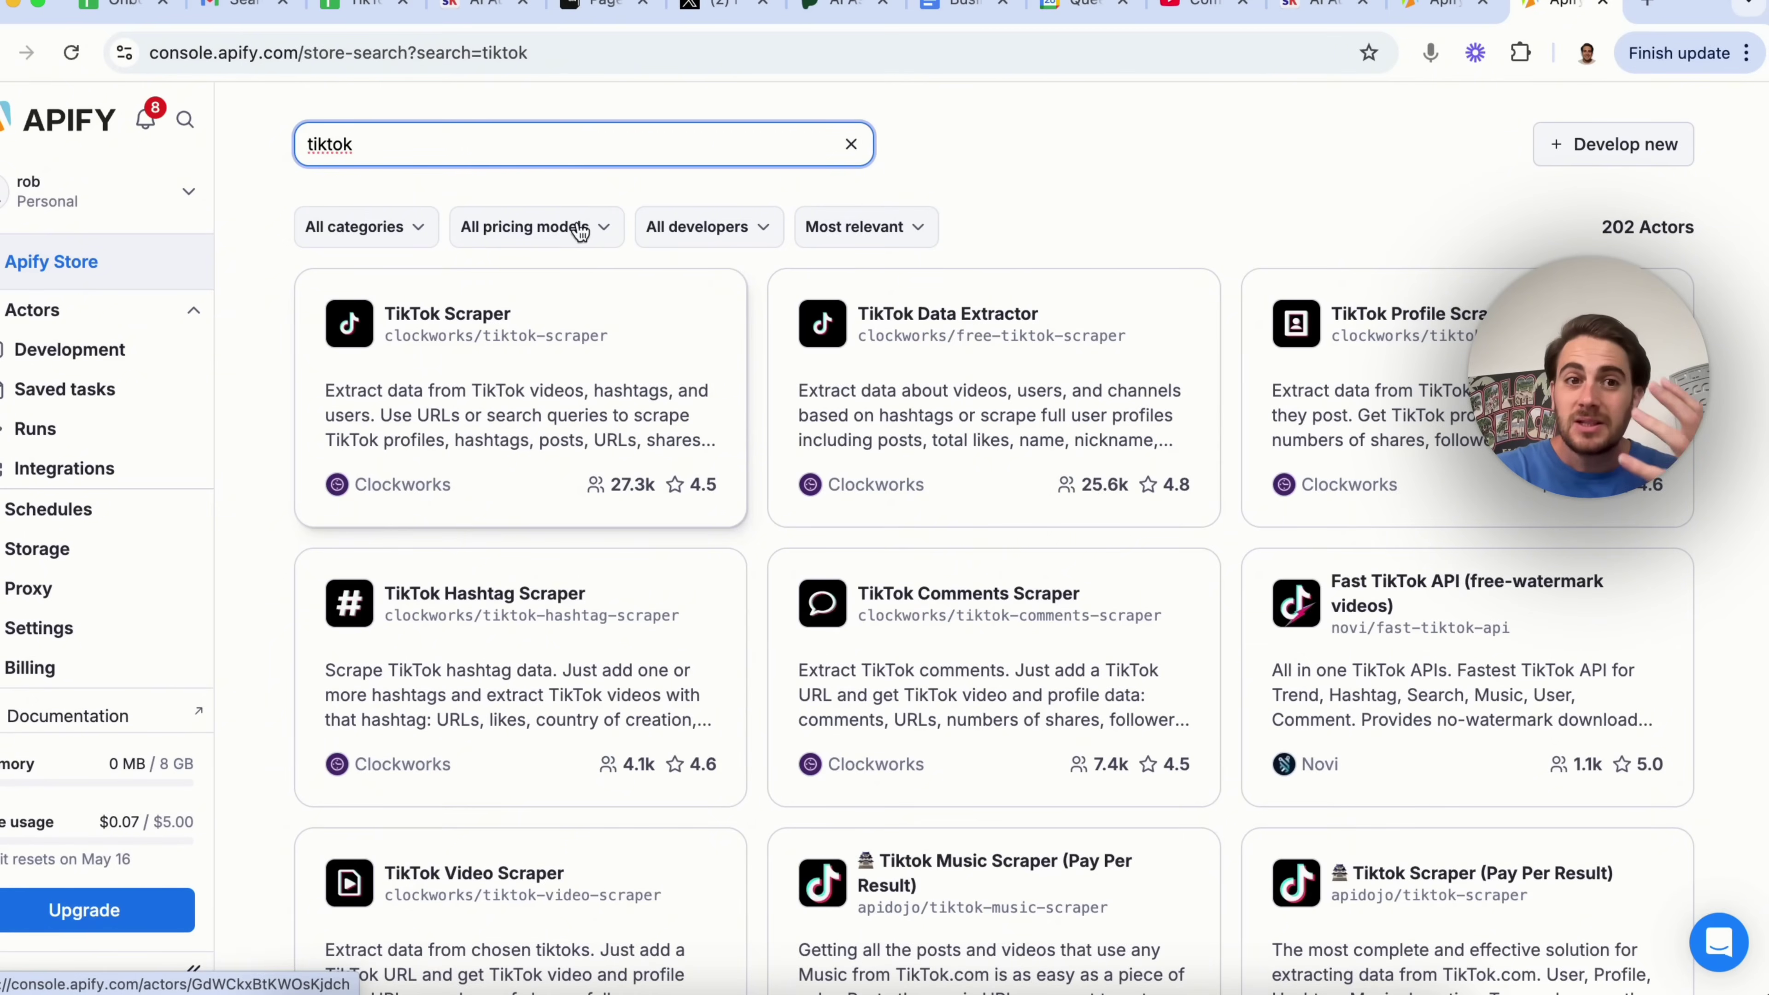
Step: Change the store search to "instagram"
double_click(559, 157)
type("instagr")
key("BackSpace")
type("gr")
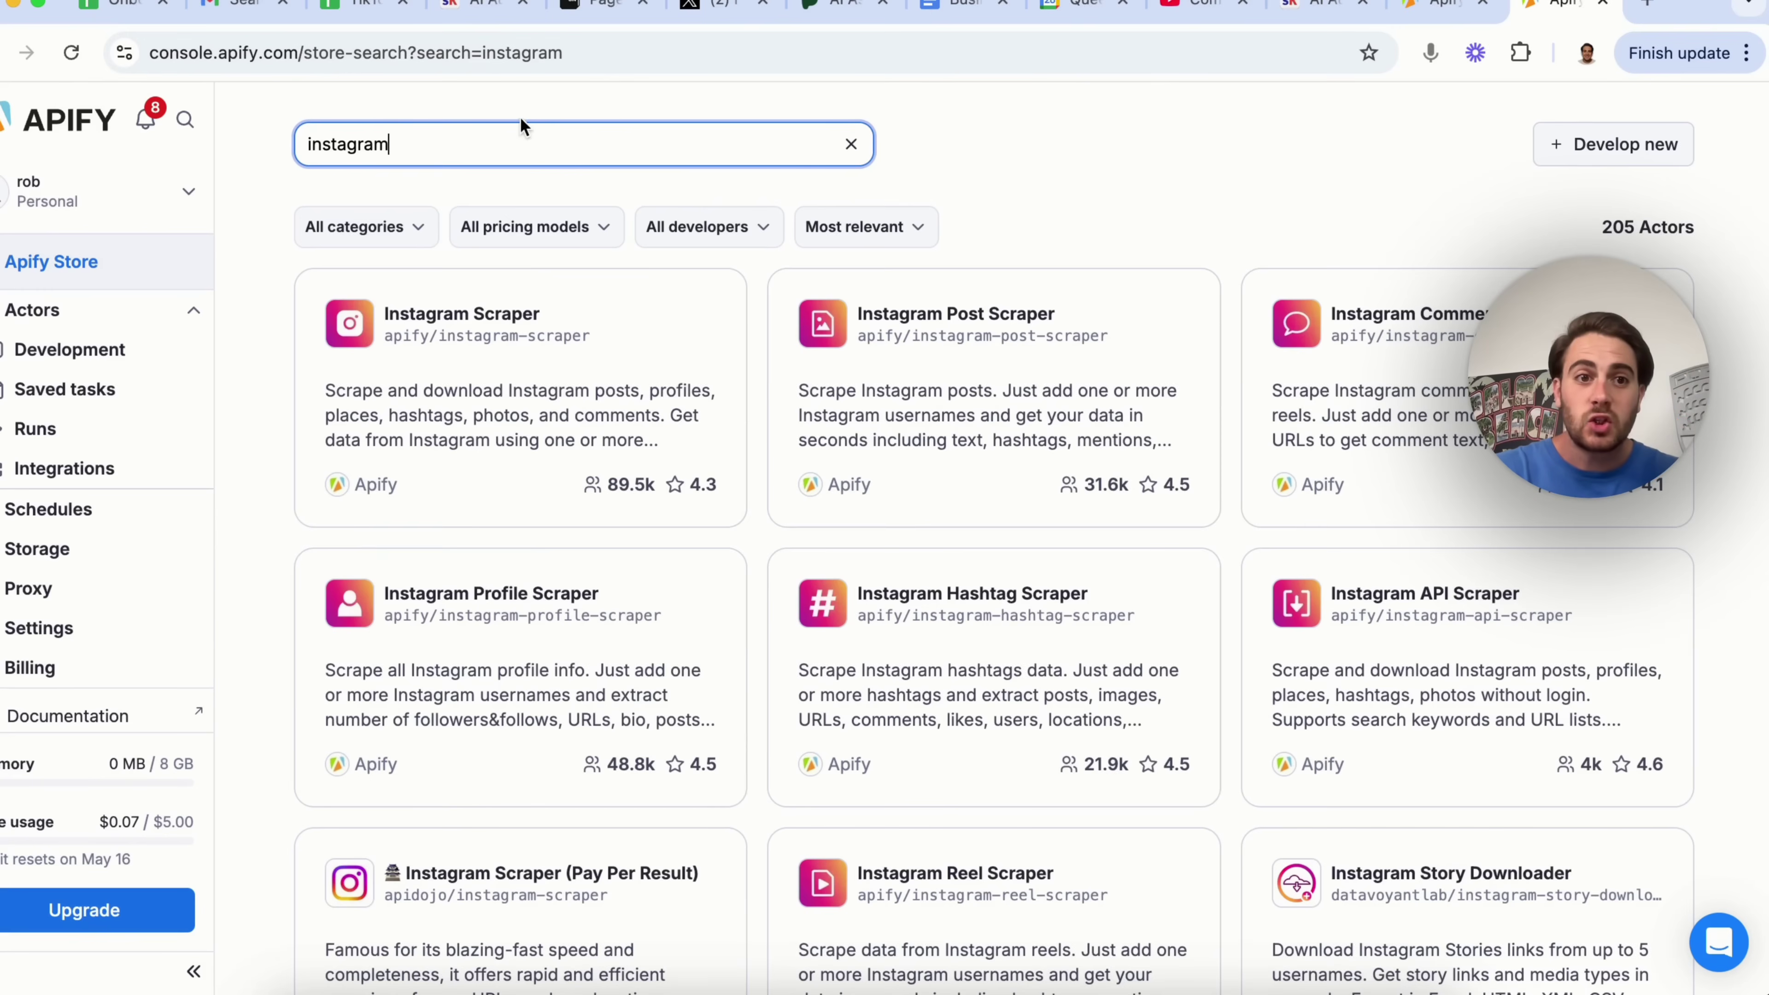
Step: Search the store for "linkedin" and look through the listed scrapers
key("super+a")
key("BackSpace")
type("l")
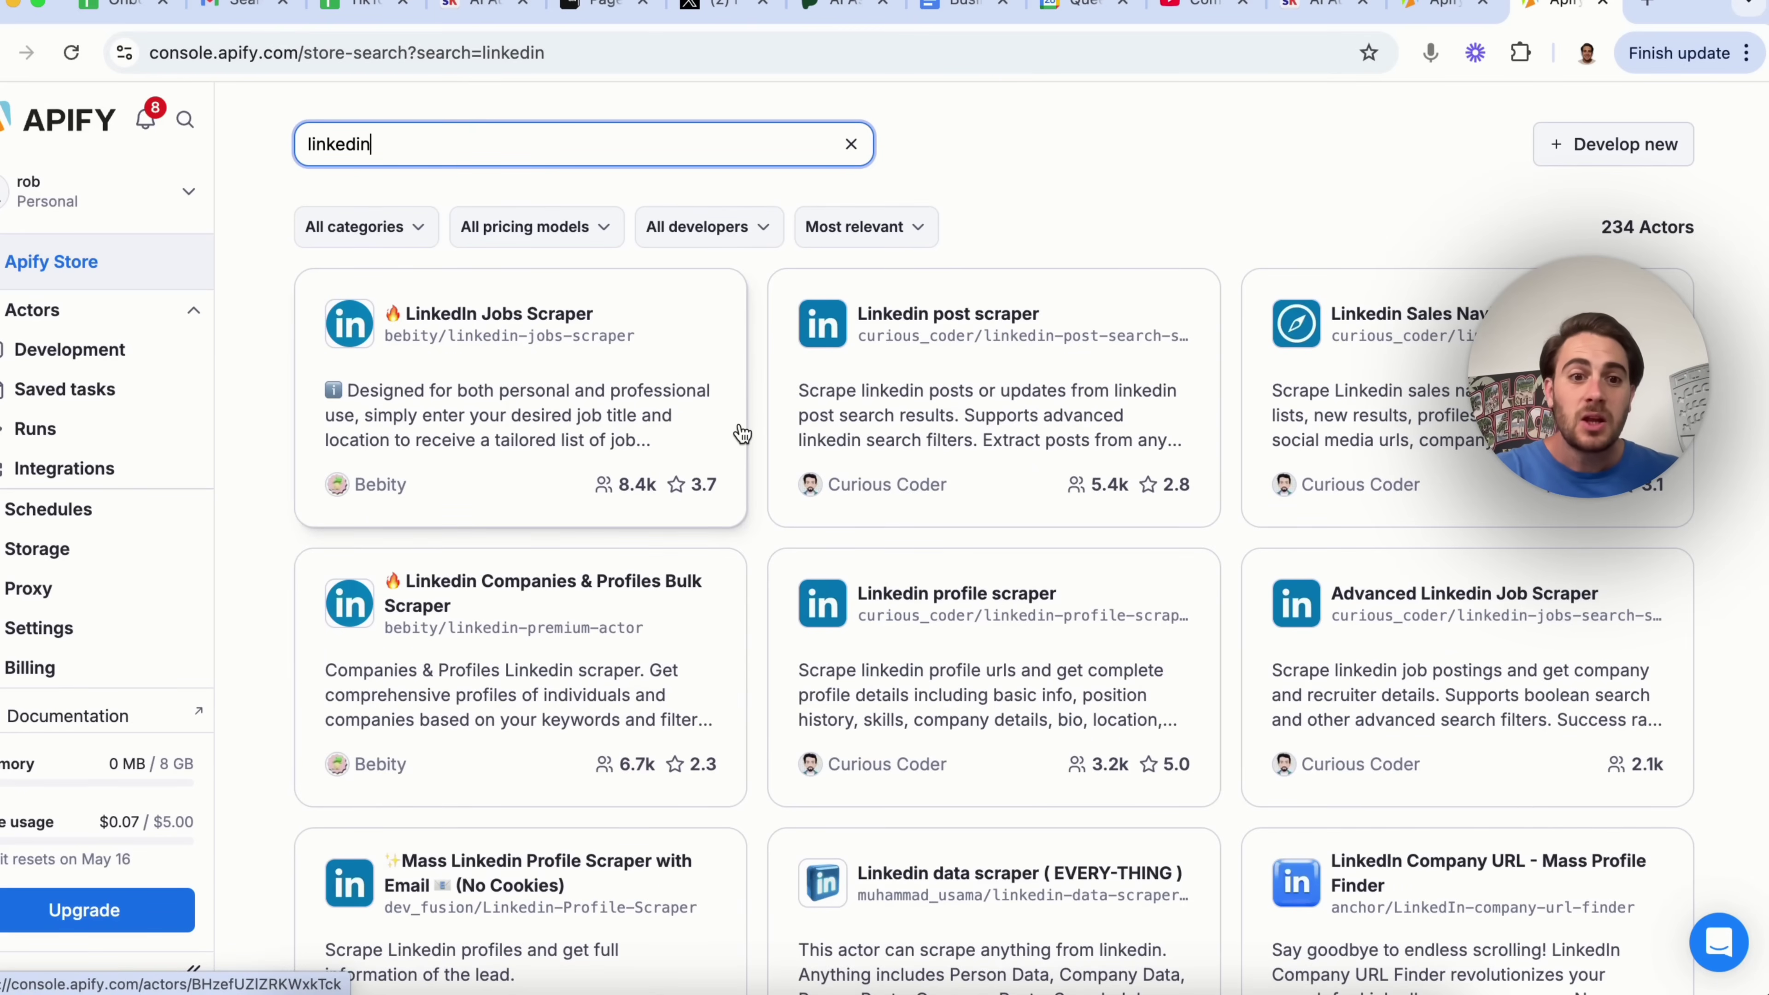
scroll(866, 334, "down", 10)
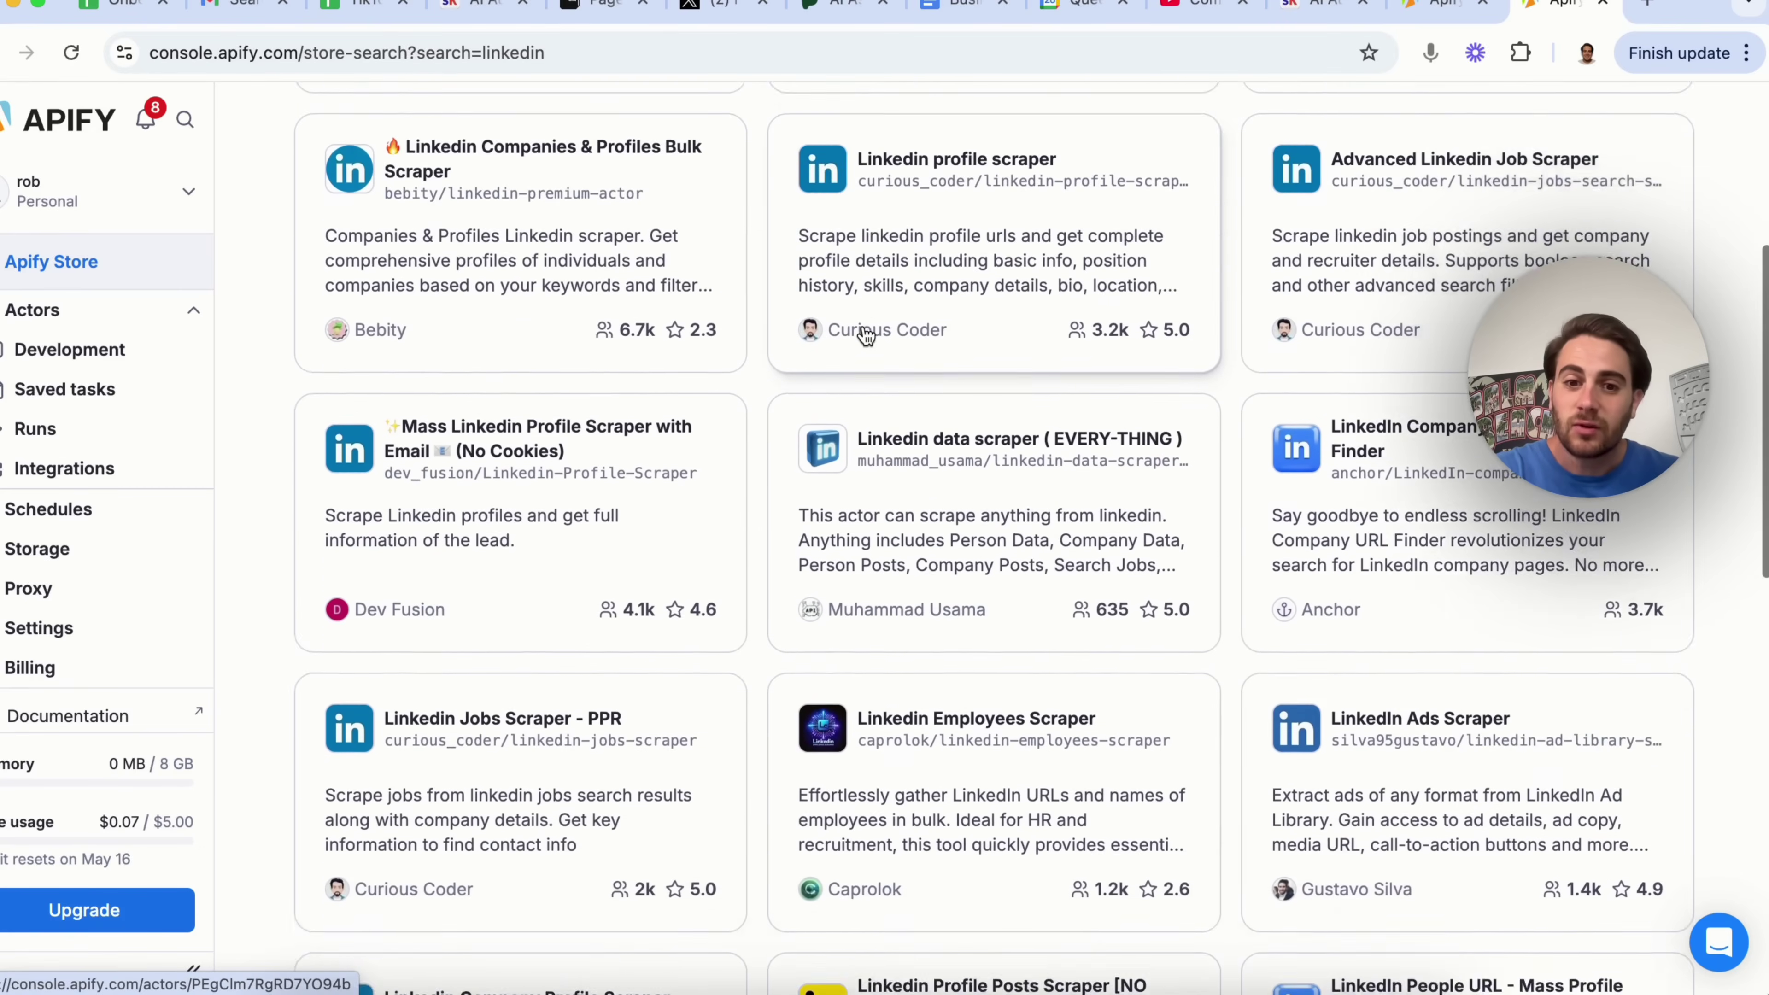
scroll(866, 334, "down", 7)
scroll(866, 338, "up", 16)
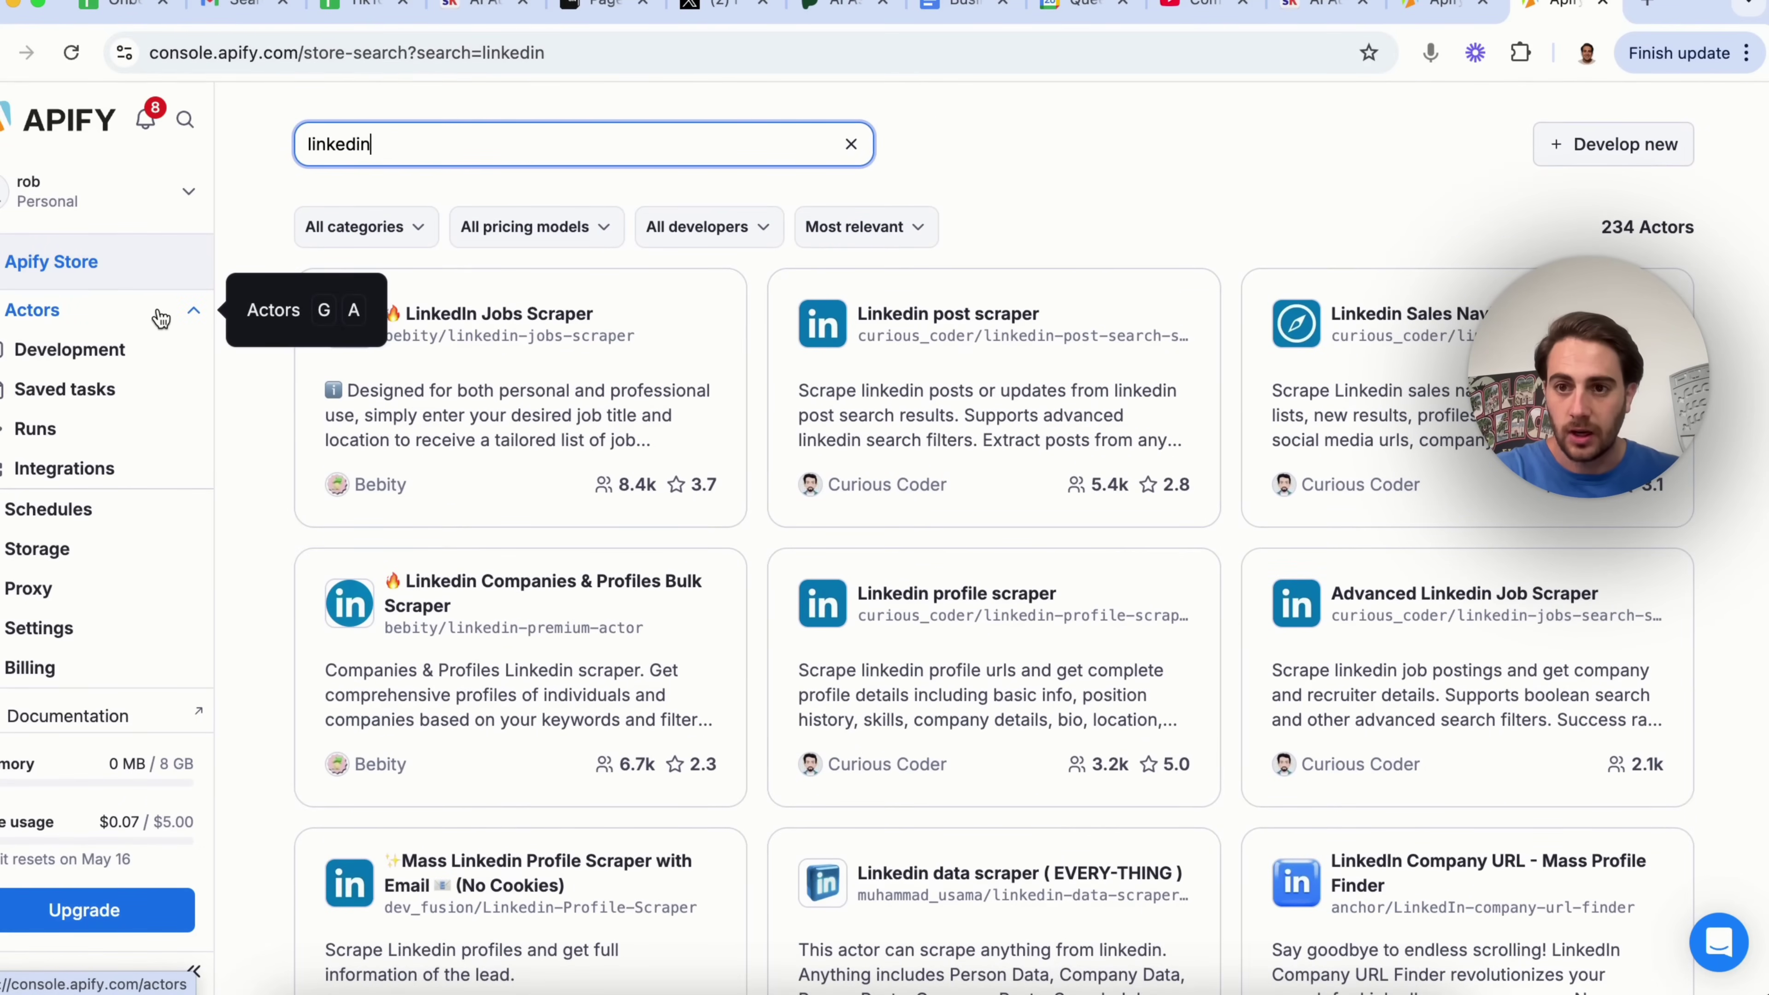
Step: Review the account's saved tasks and its list of recent Actor runs
left_click(114, 395)
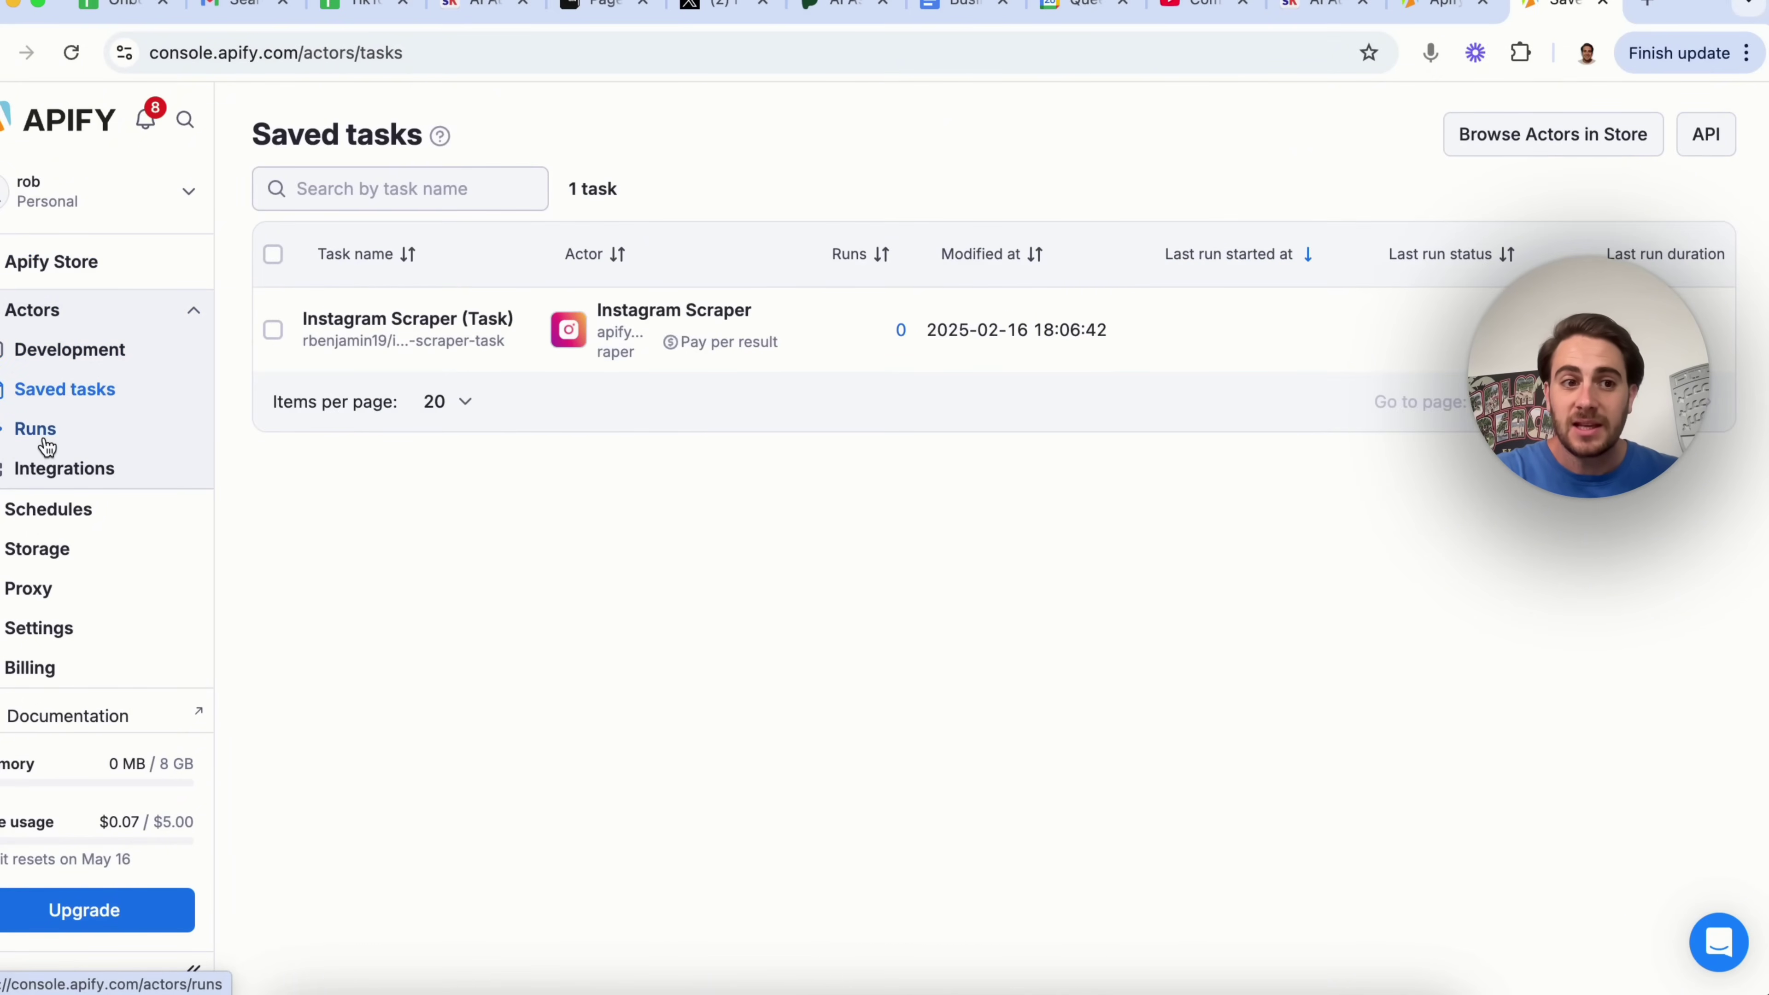
left_click(42, 443)
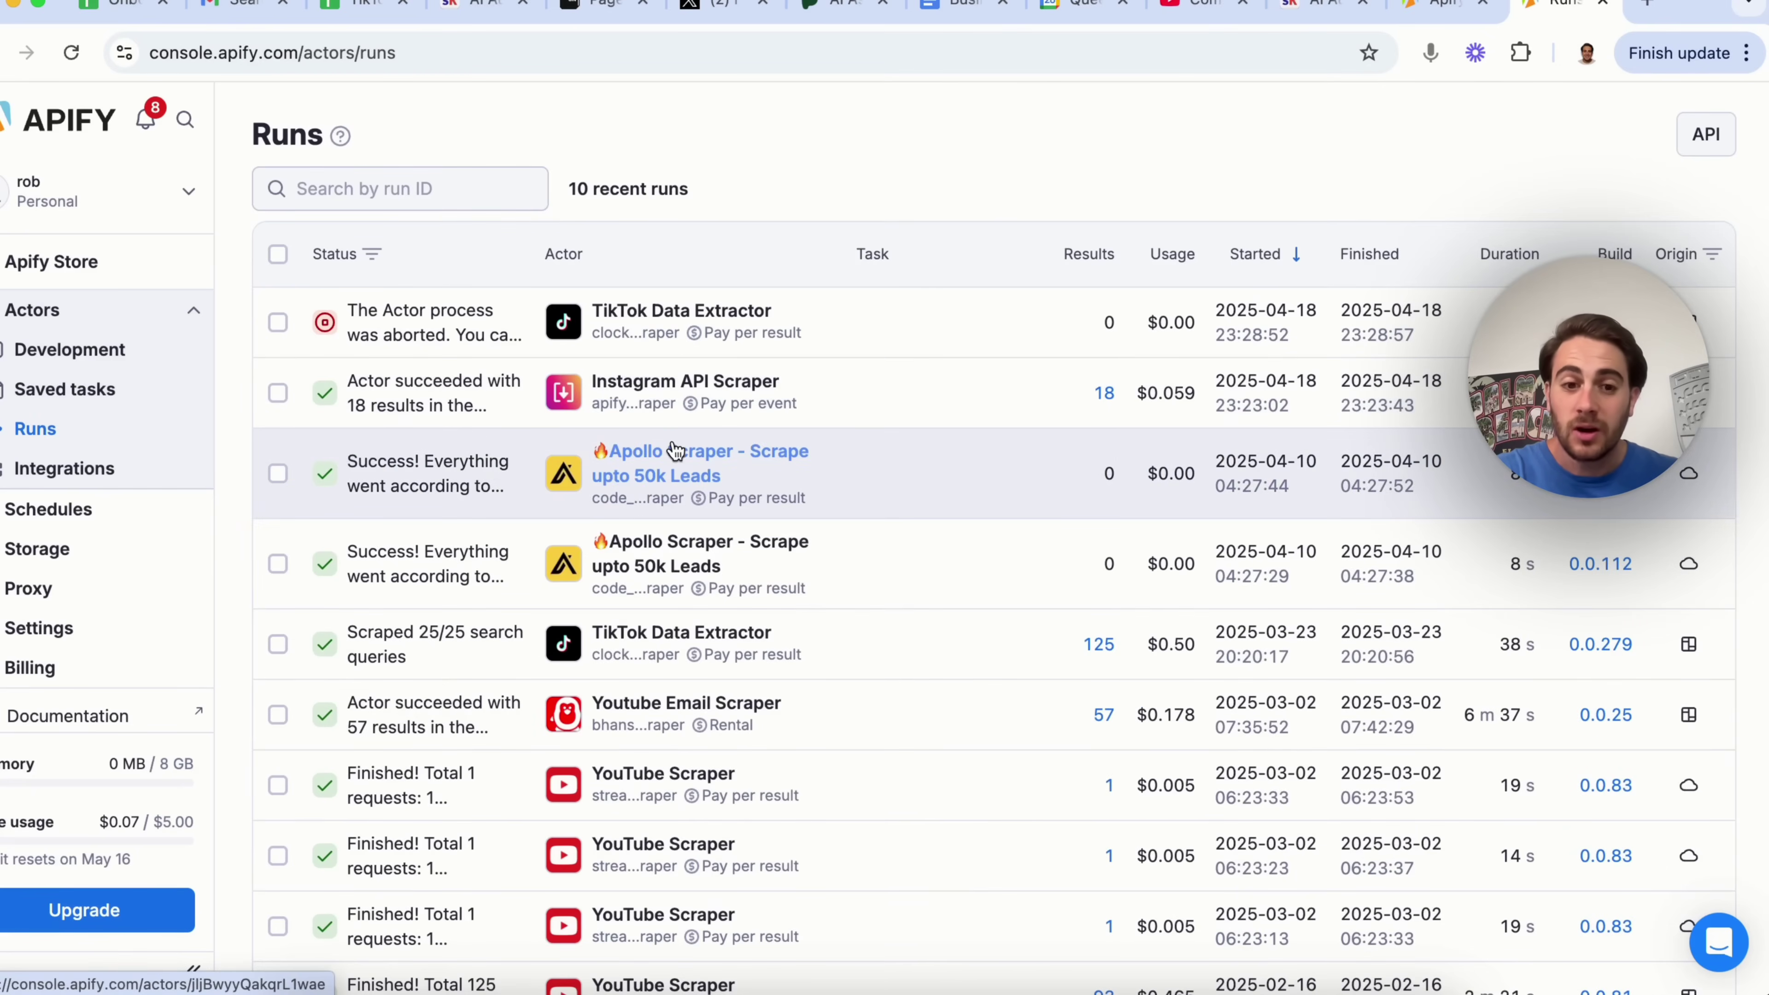
scroll(676, 452, "down", 3)
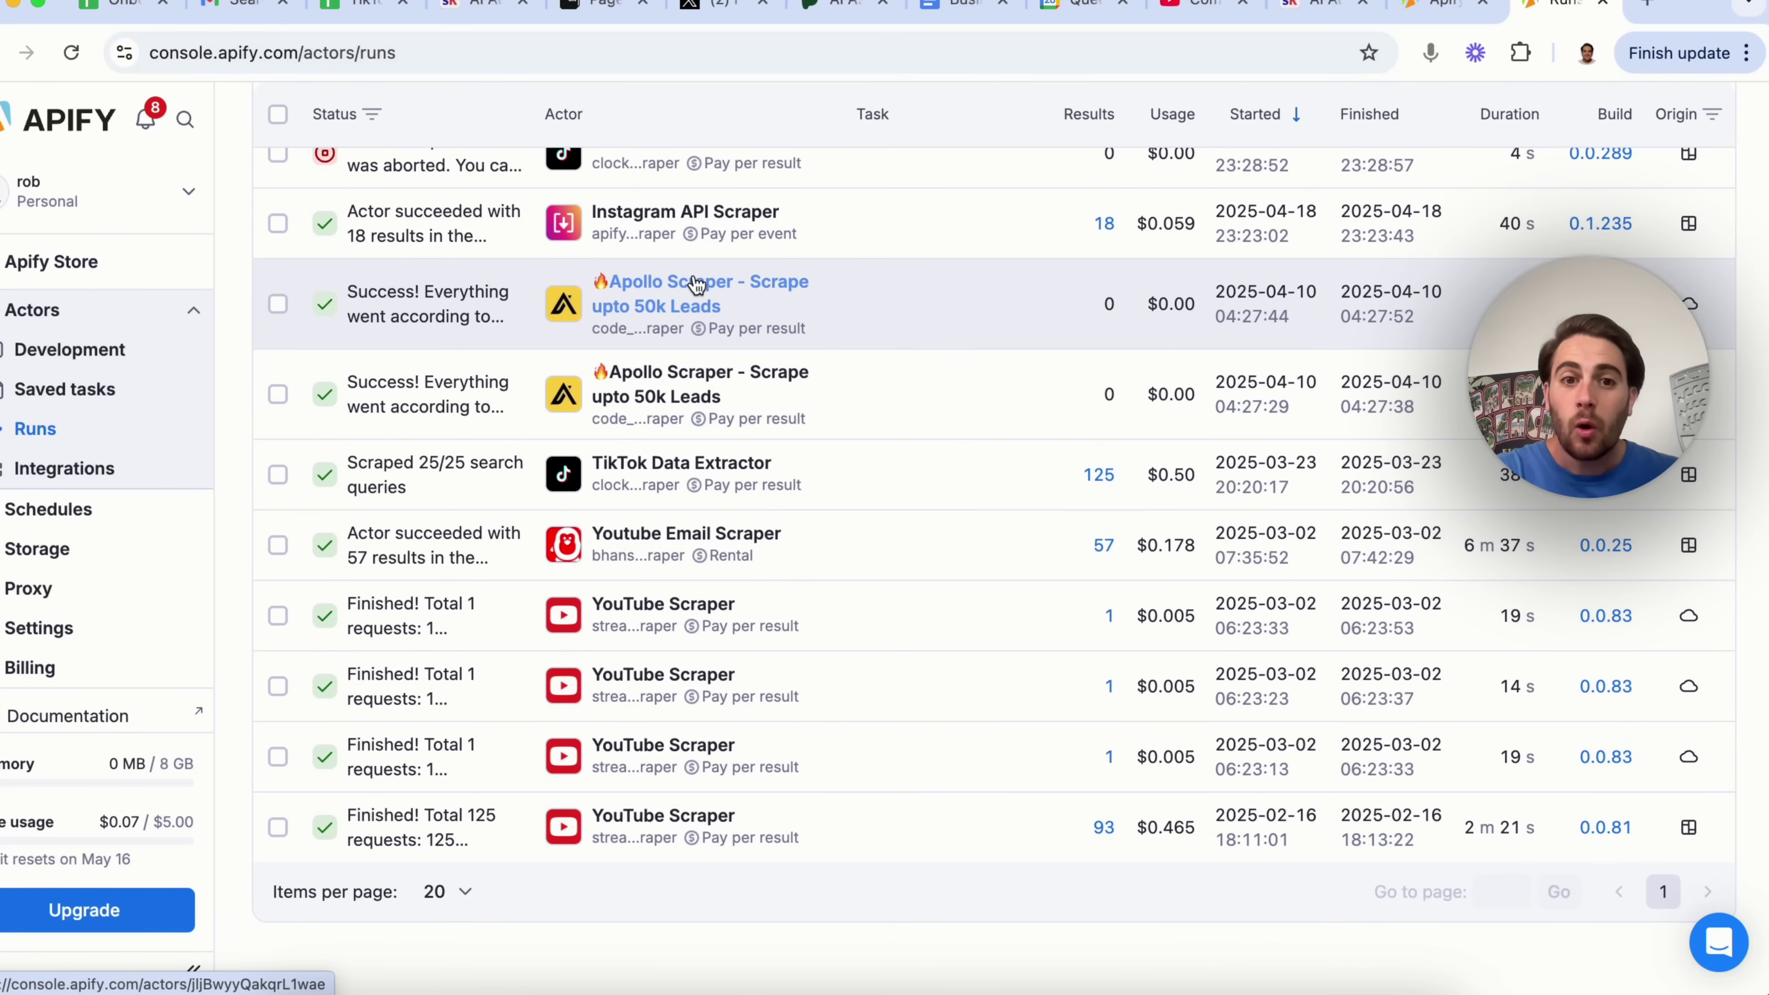
scroll(696, 285, "up", 3)
Step: Open the TikTok Scraper by Clockworks from the Apify Store and display its input settings
left_click(63, 262)
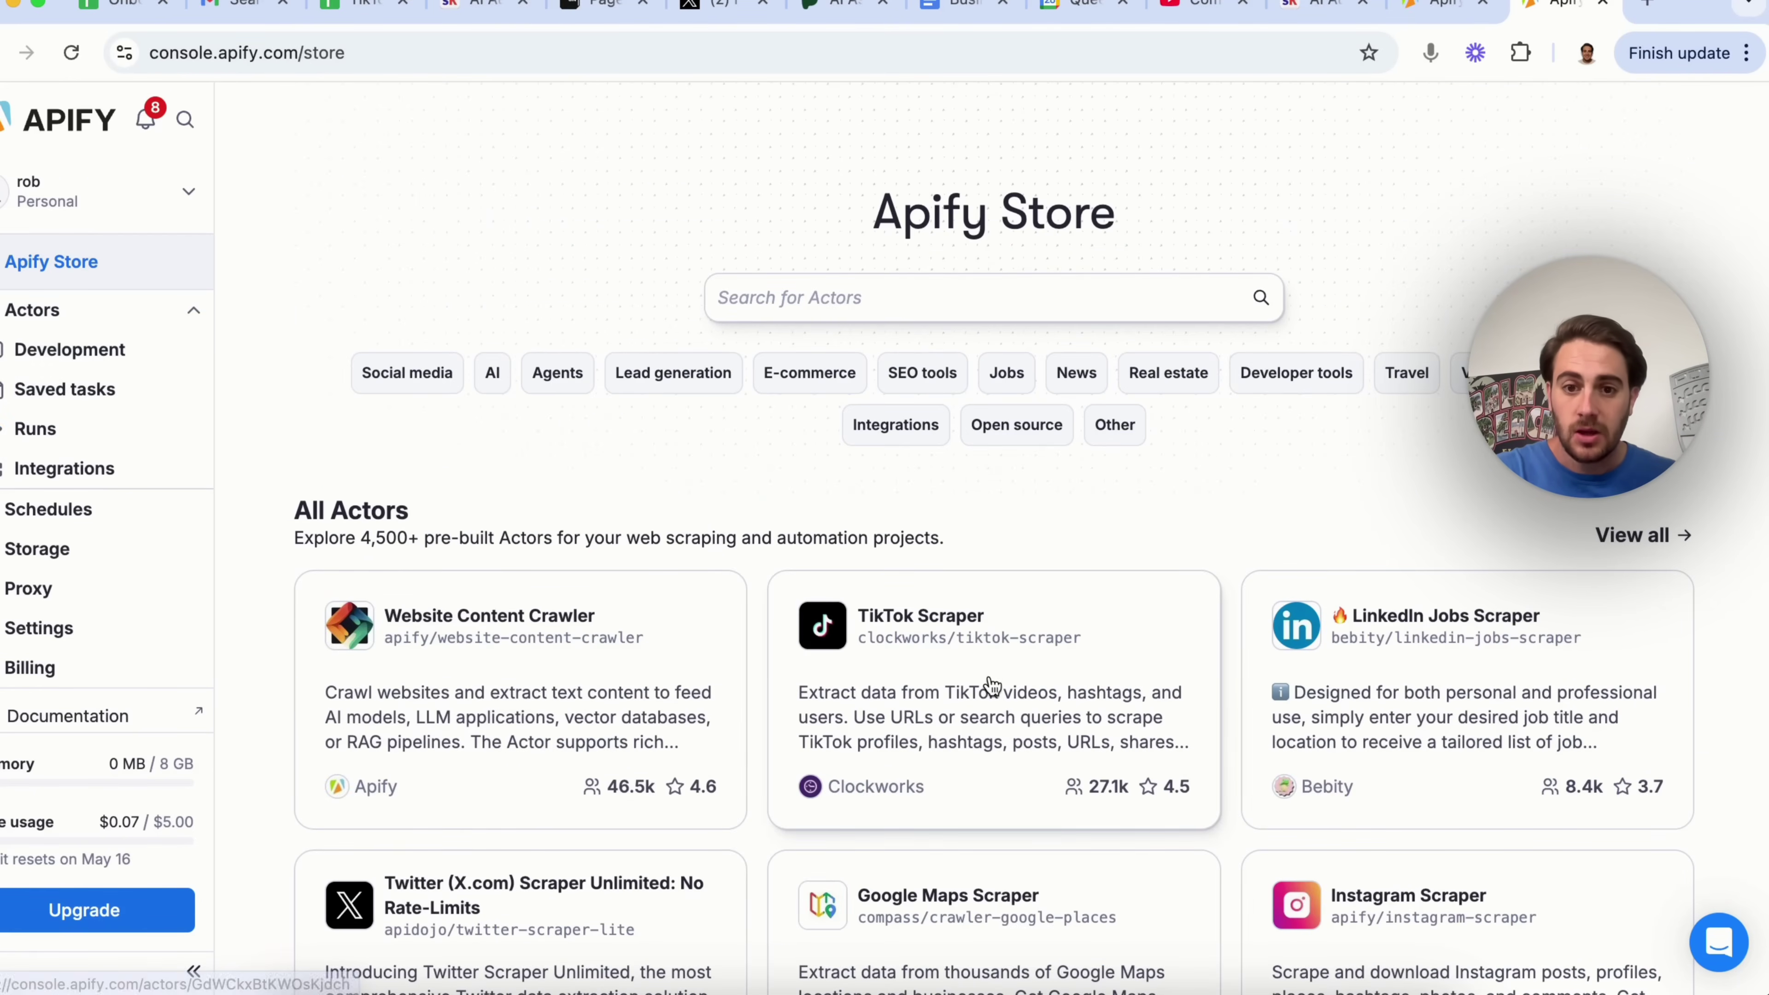
left_click(1024, 676)
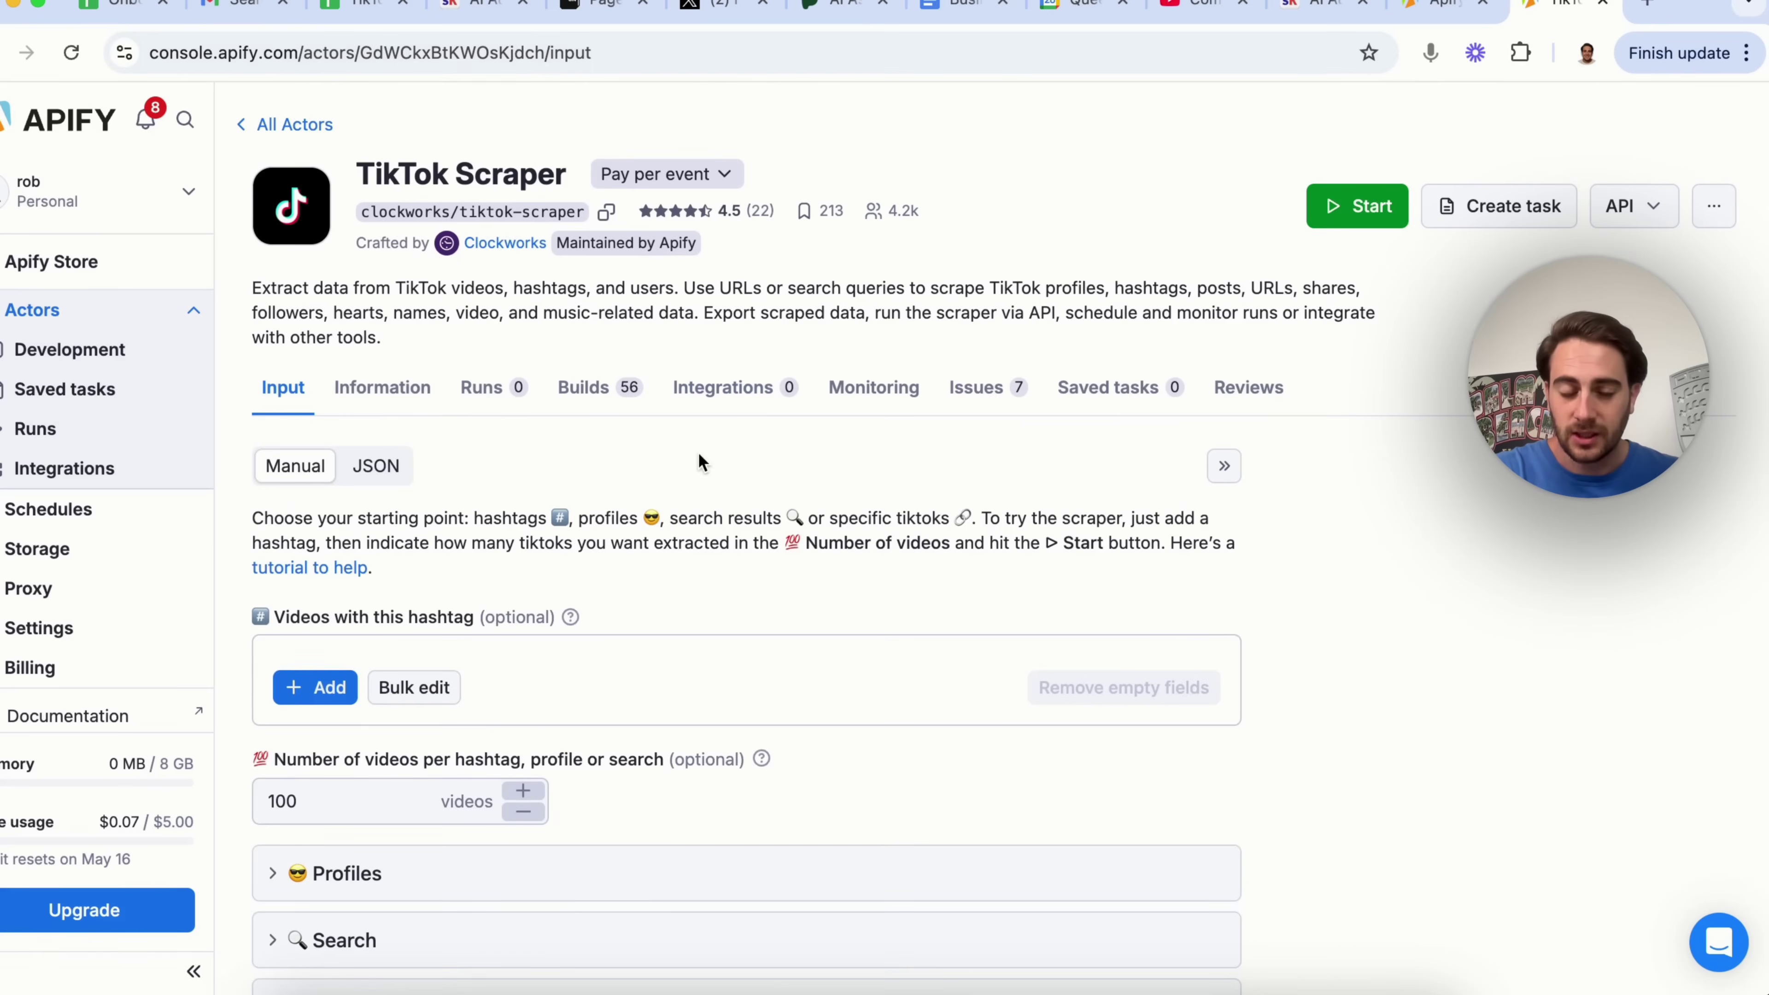
left_click(480, 403)
left_click(313, 408)
scroll(406, 476, "down", 4)
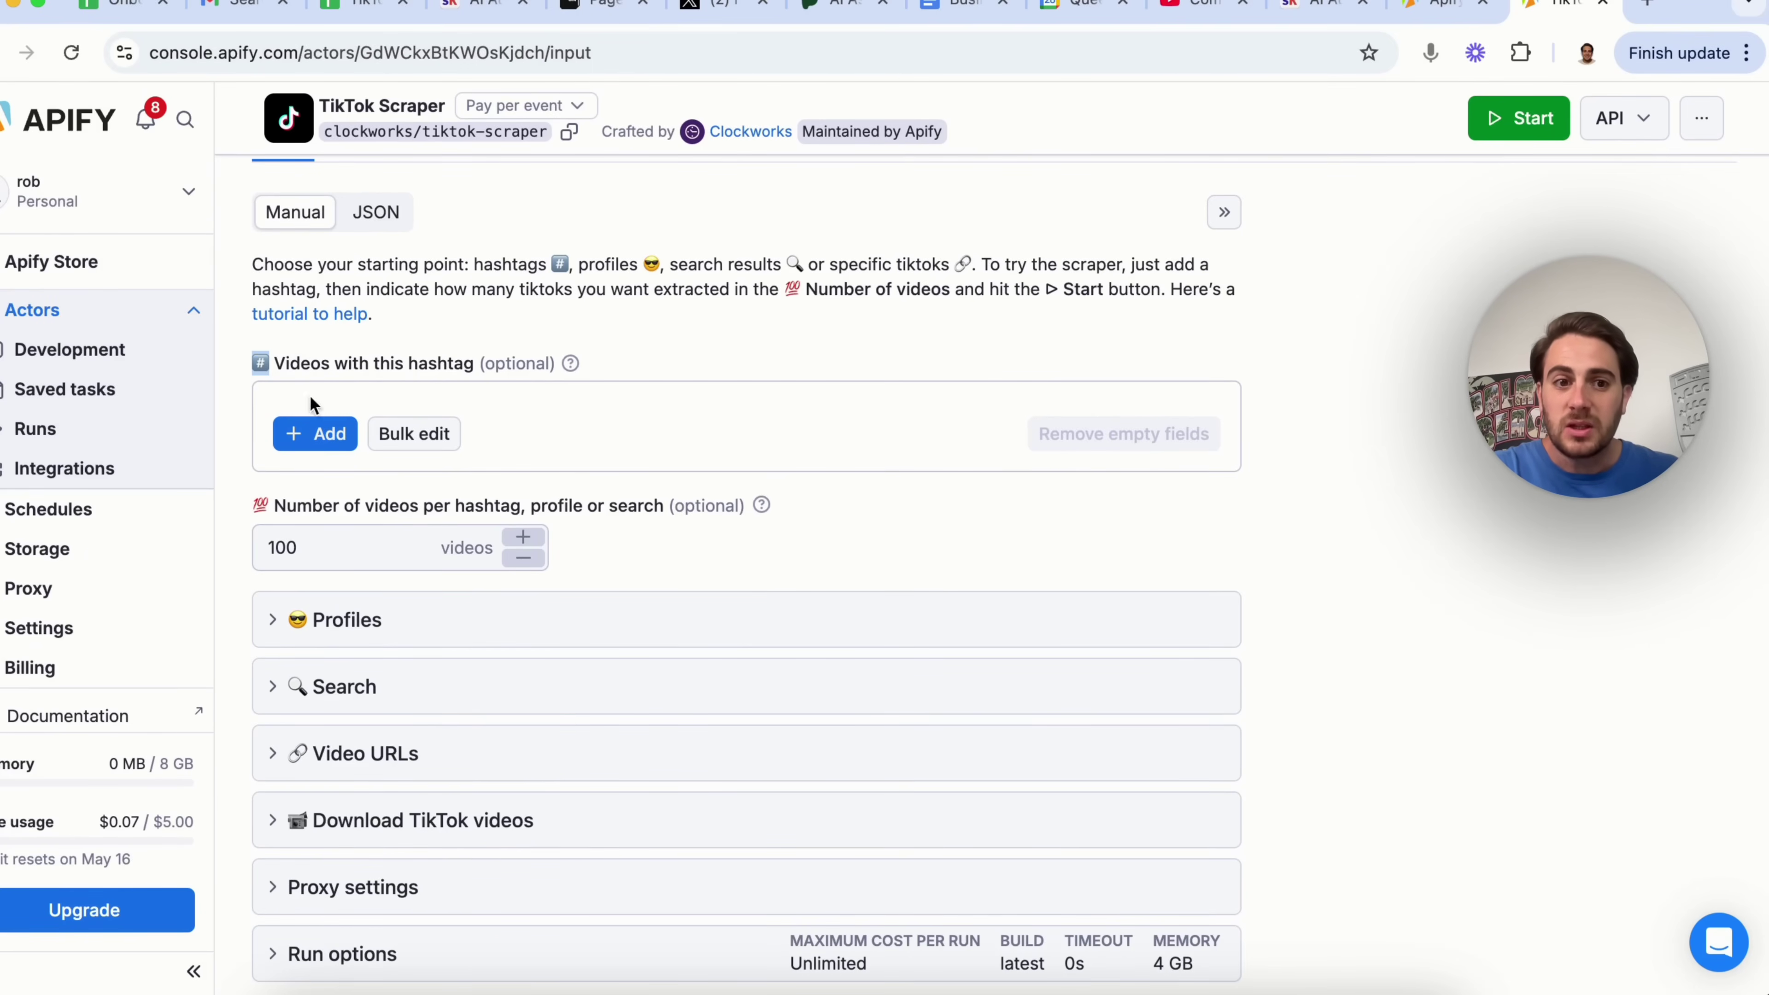
Step: Add an empty entry to the hashtag list and look at its bulk editor, leaving the editor without changes
left_click(334, 440)
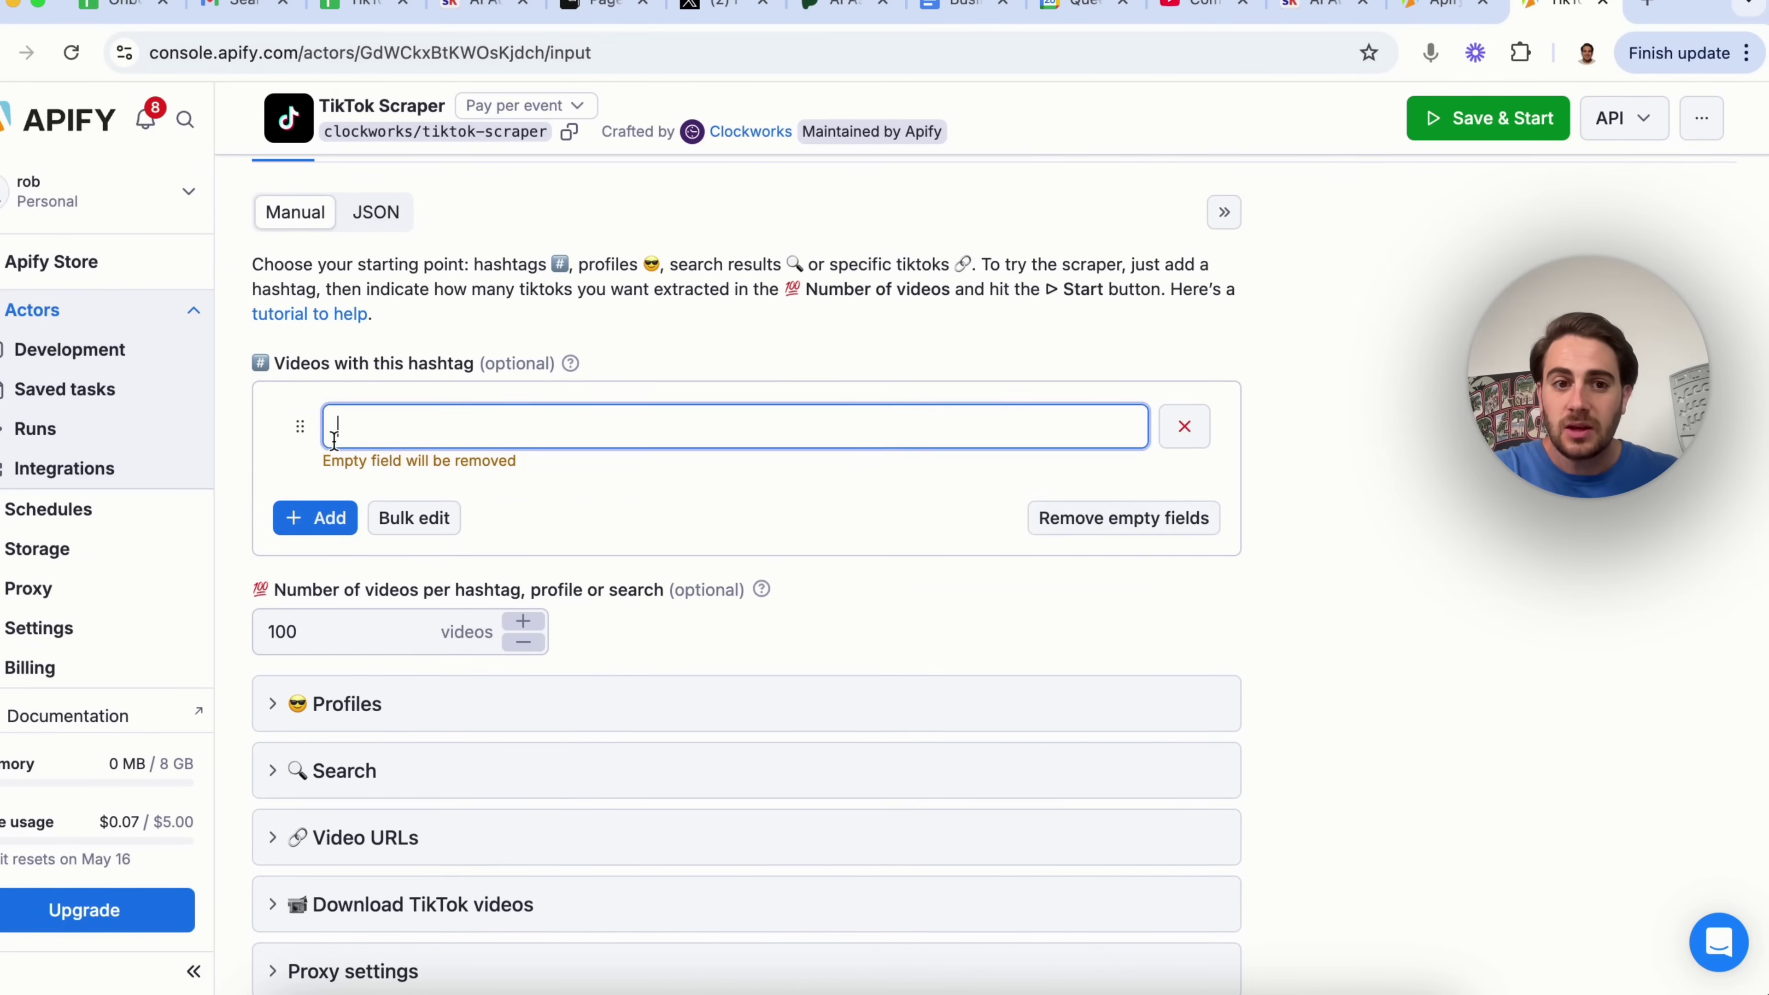
left_click(399, 521)
left_click(1250, 311)
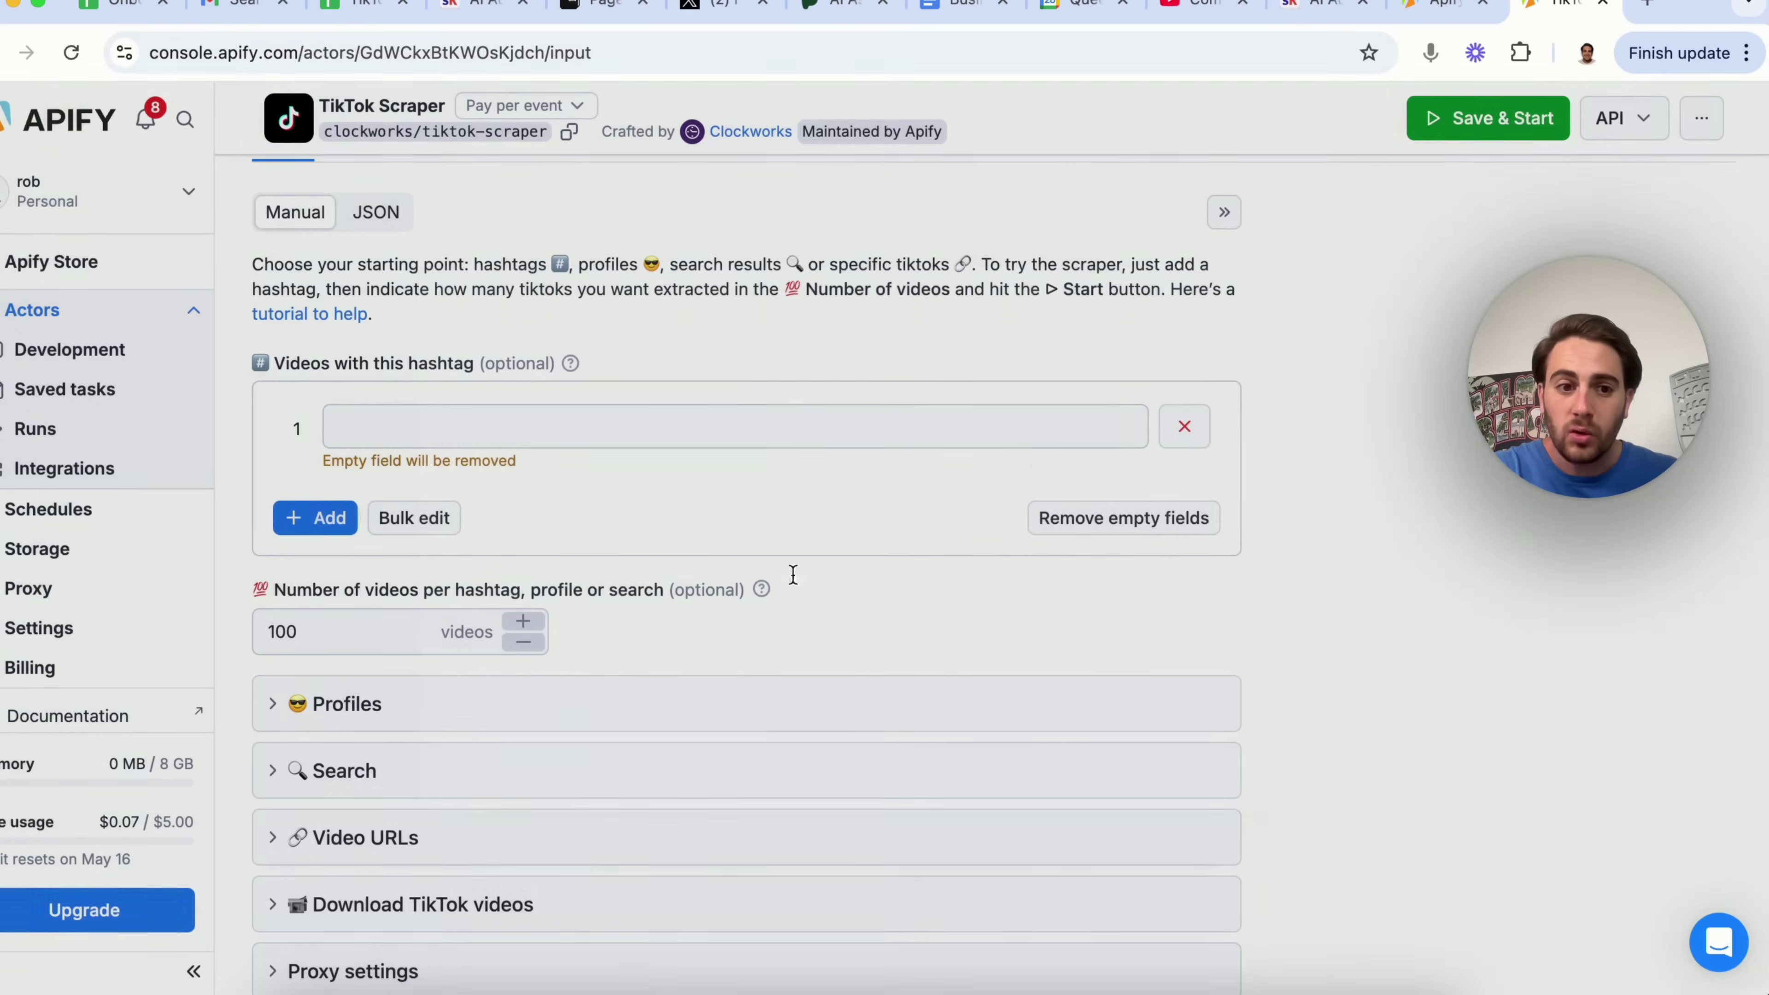
Step: Examine the number-of-videos setting and the Profiles options for usernames, sections, sorting and dates, and collapse Profiles again
scroll(487, 613, "down", 1)
left_click(427, 572)
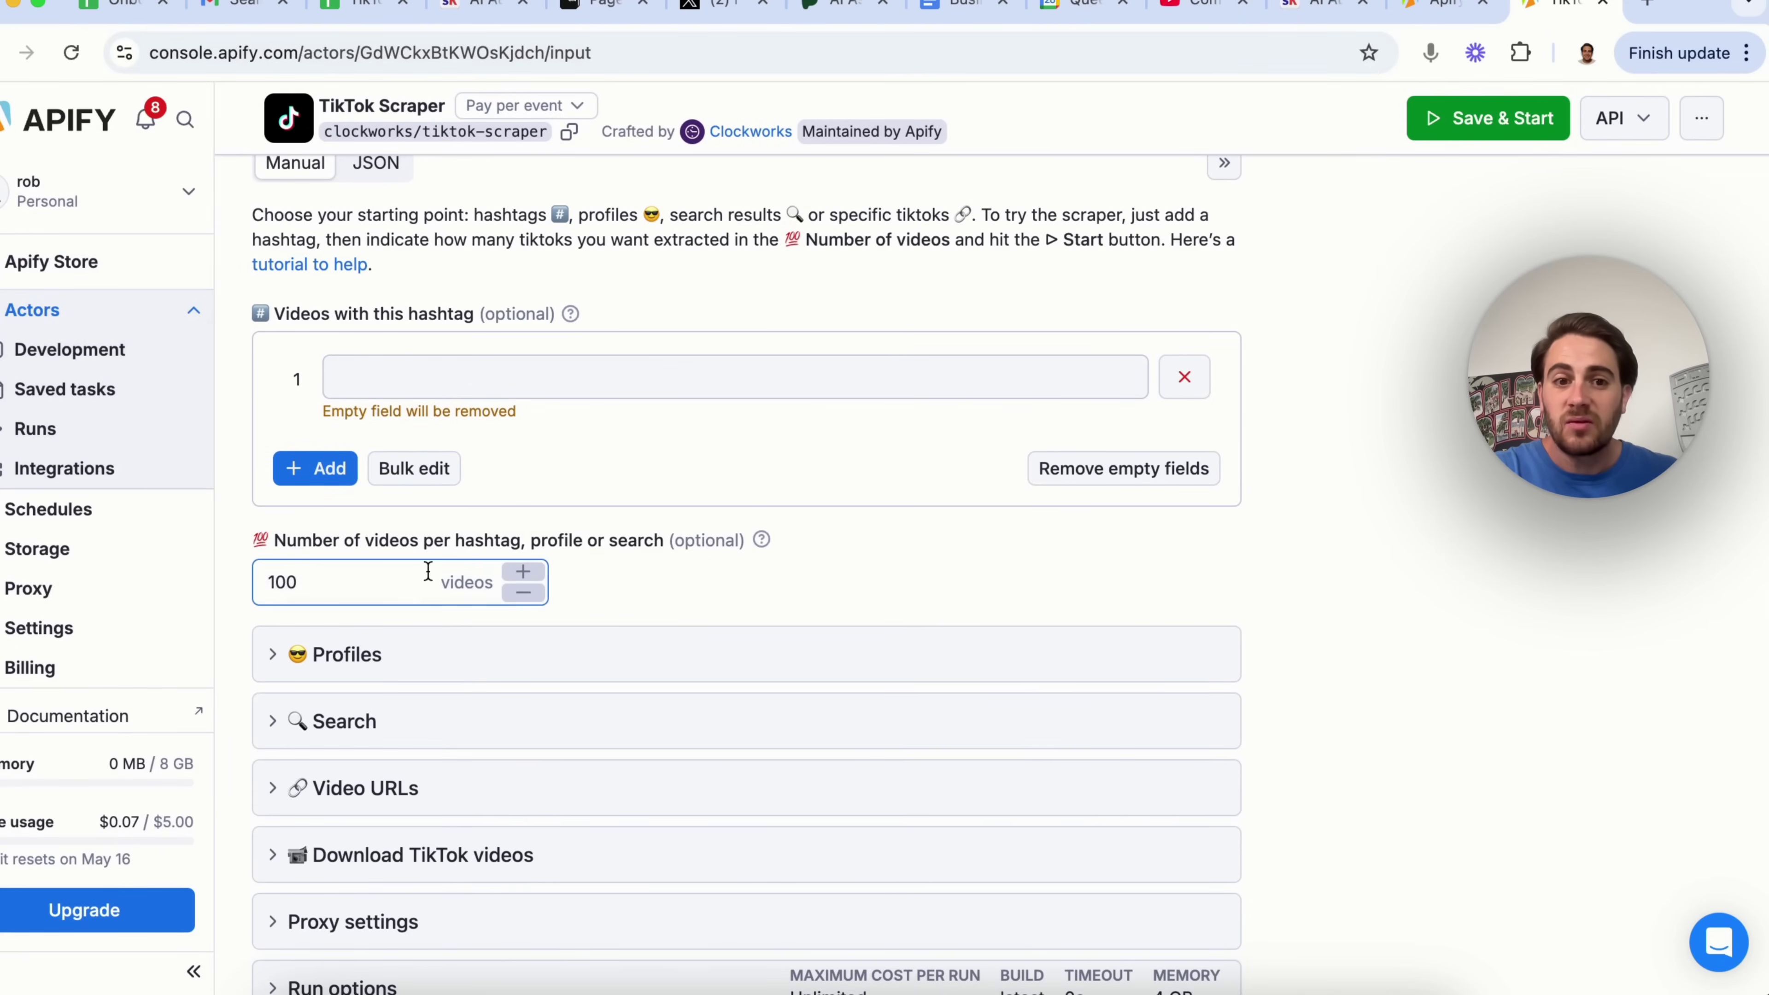
left_click(454, 662)
scroll(454, 672, "down", 2)
scroll(464, 550, "down", 3)
scroll(463, 547, "down", 2)
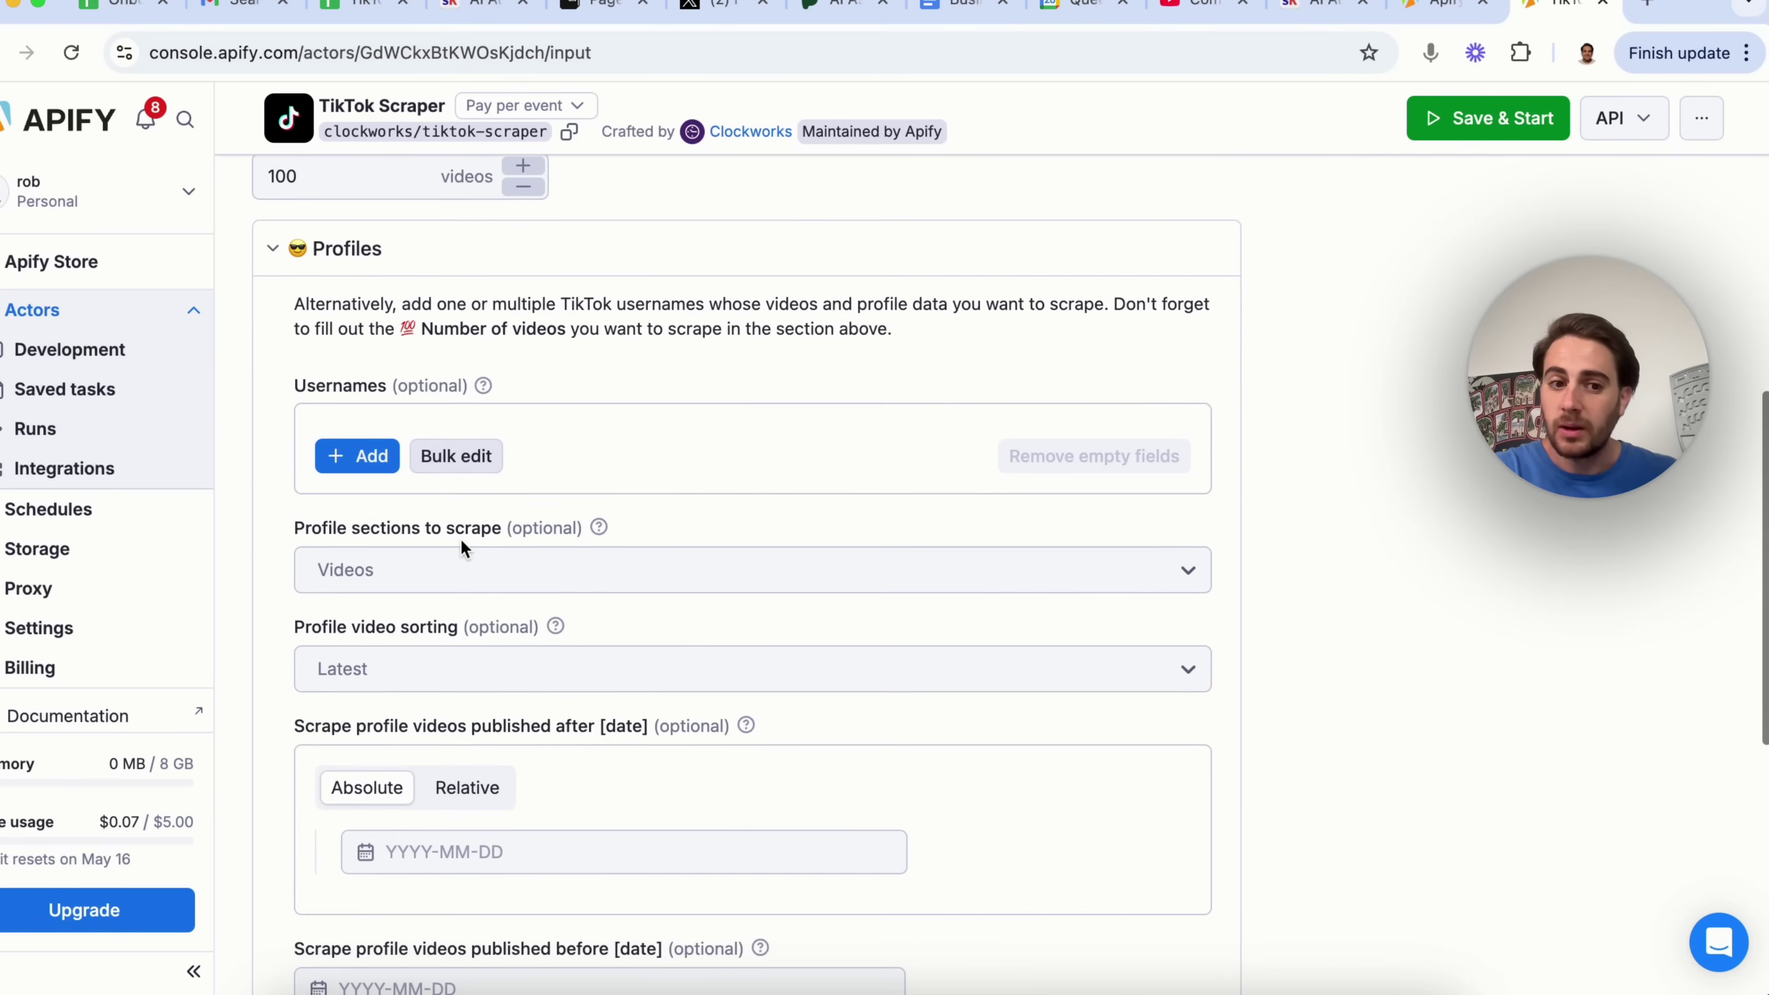
scroll(526, 488, "down", 4)
scroll(501, 494, "up", 9)
left_click(259, 542)
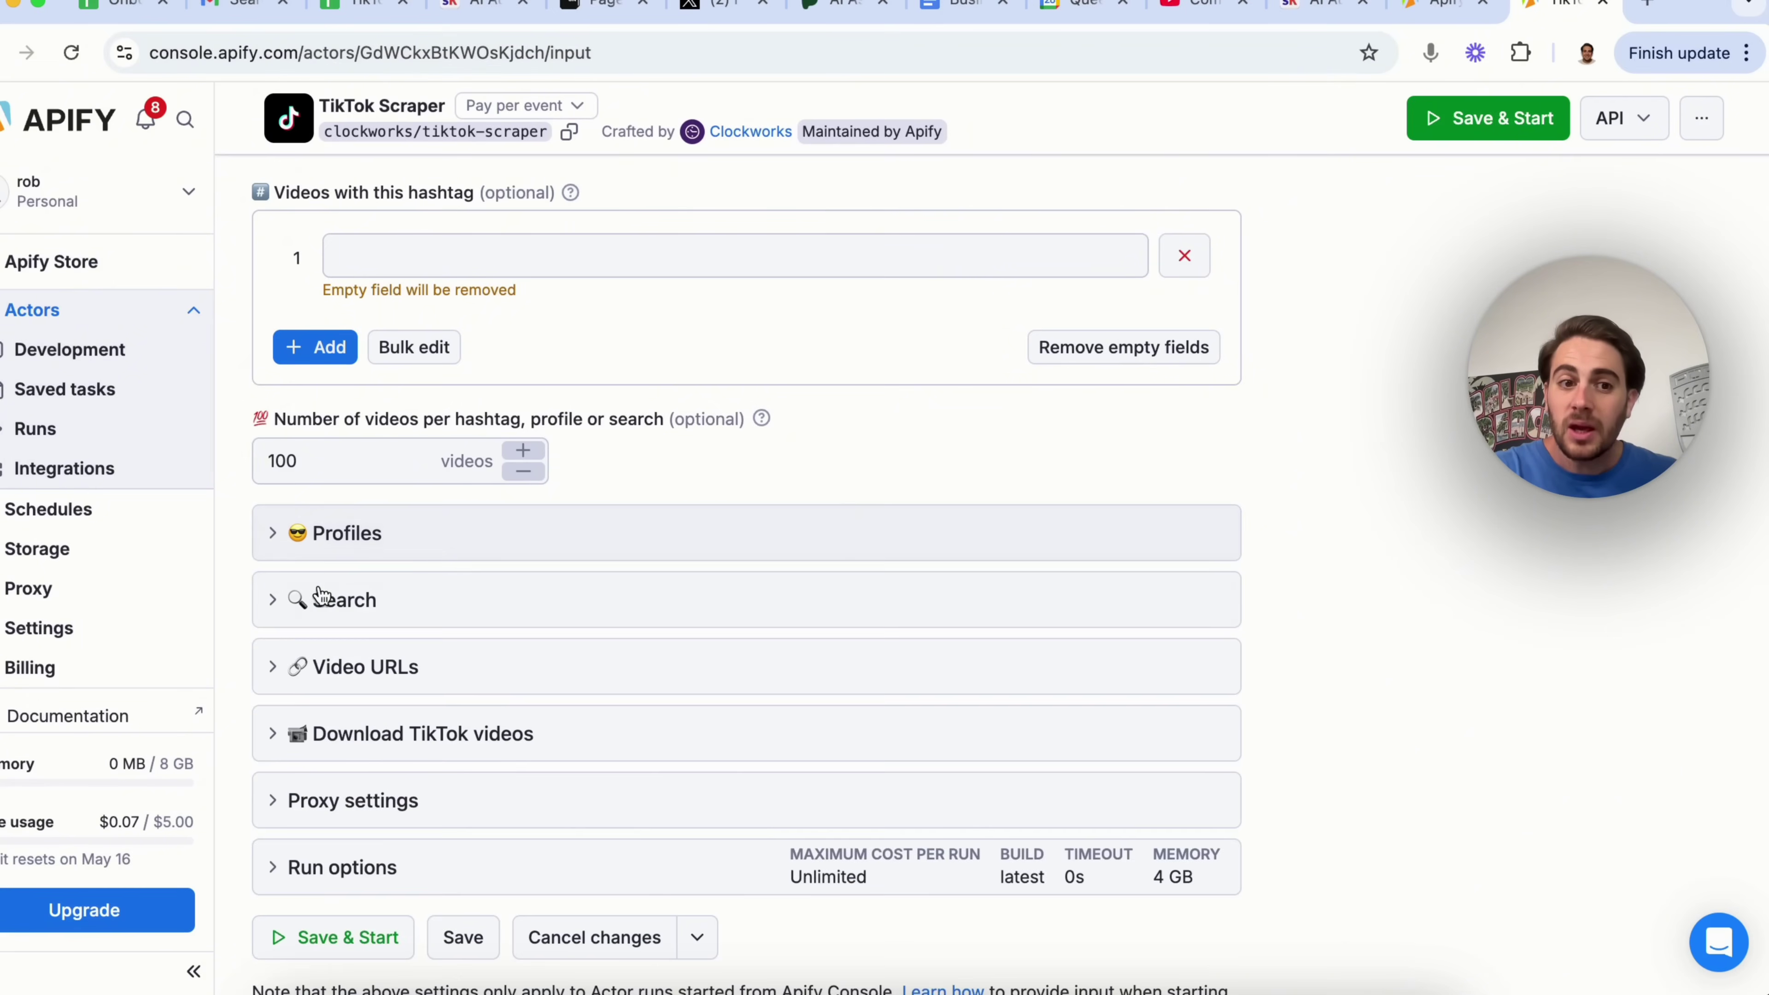
Step: Examine the scraper's search queries, including the full list in the bulk editor, and close the editor without changes
left_click(315, 588)
scroll(382, 633, "down", 3)
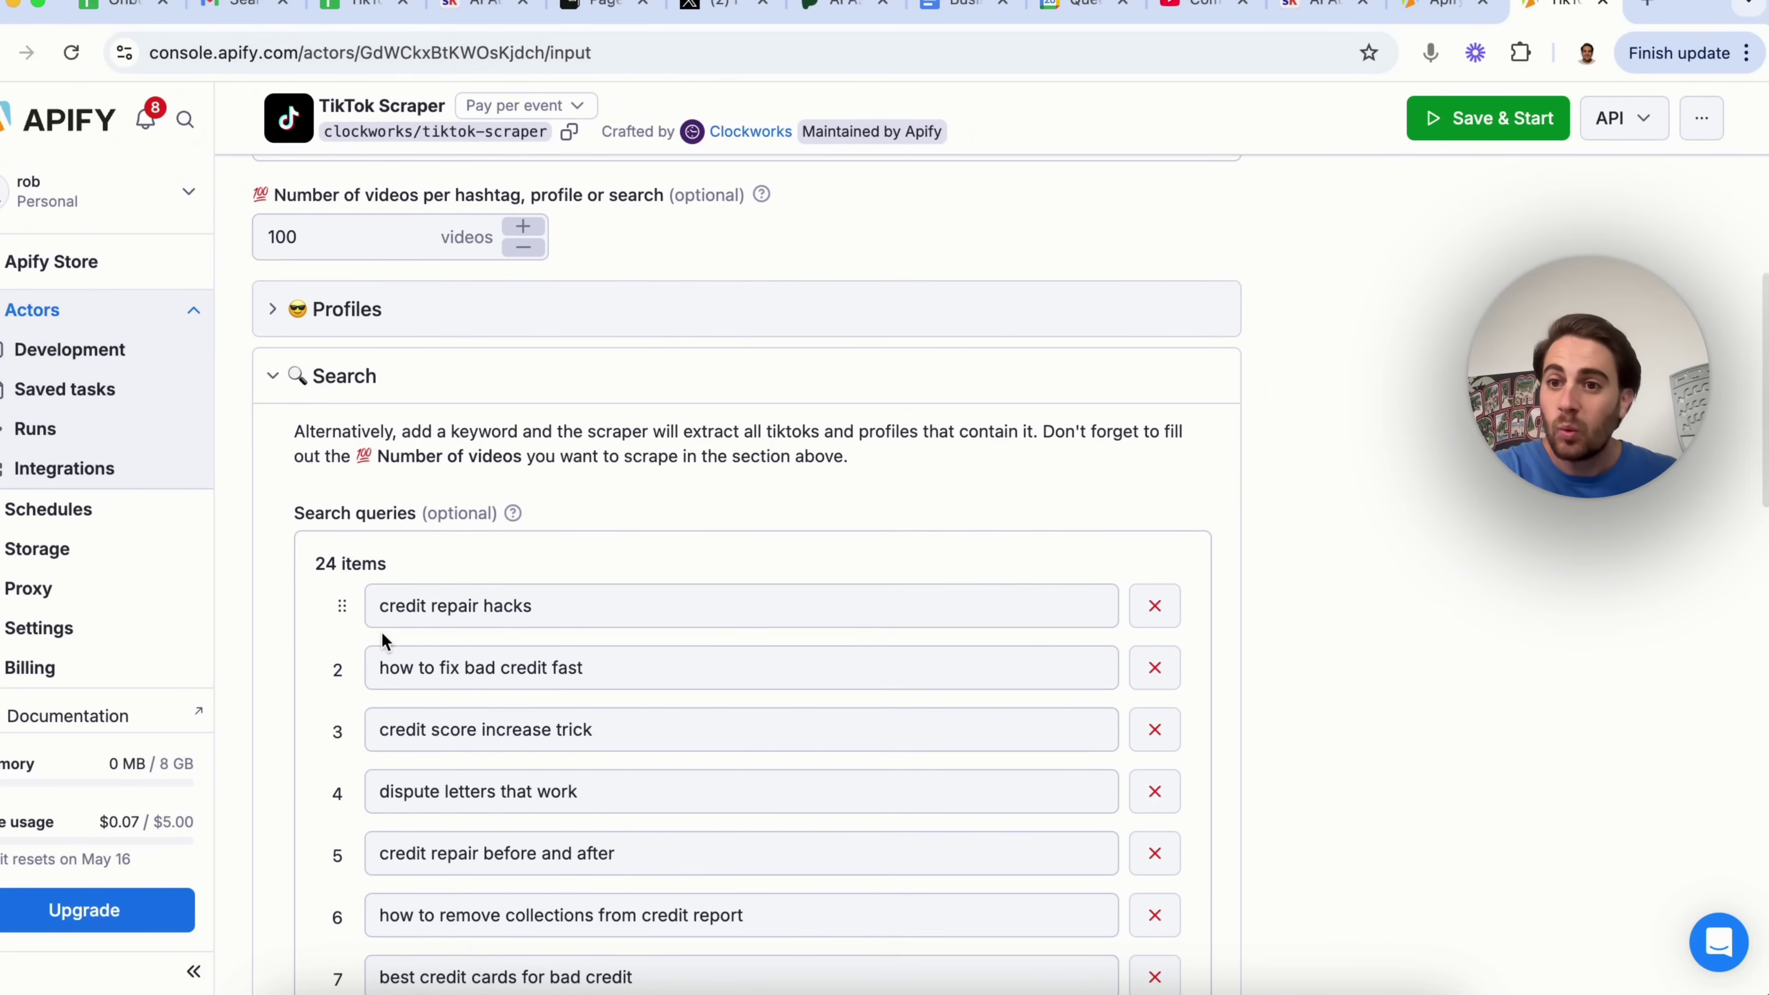
scroll(382, 632, "down", 20)
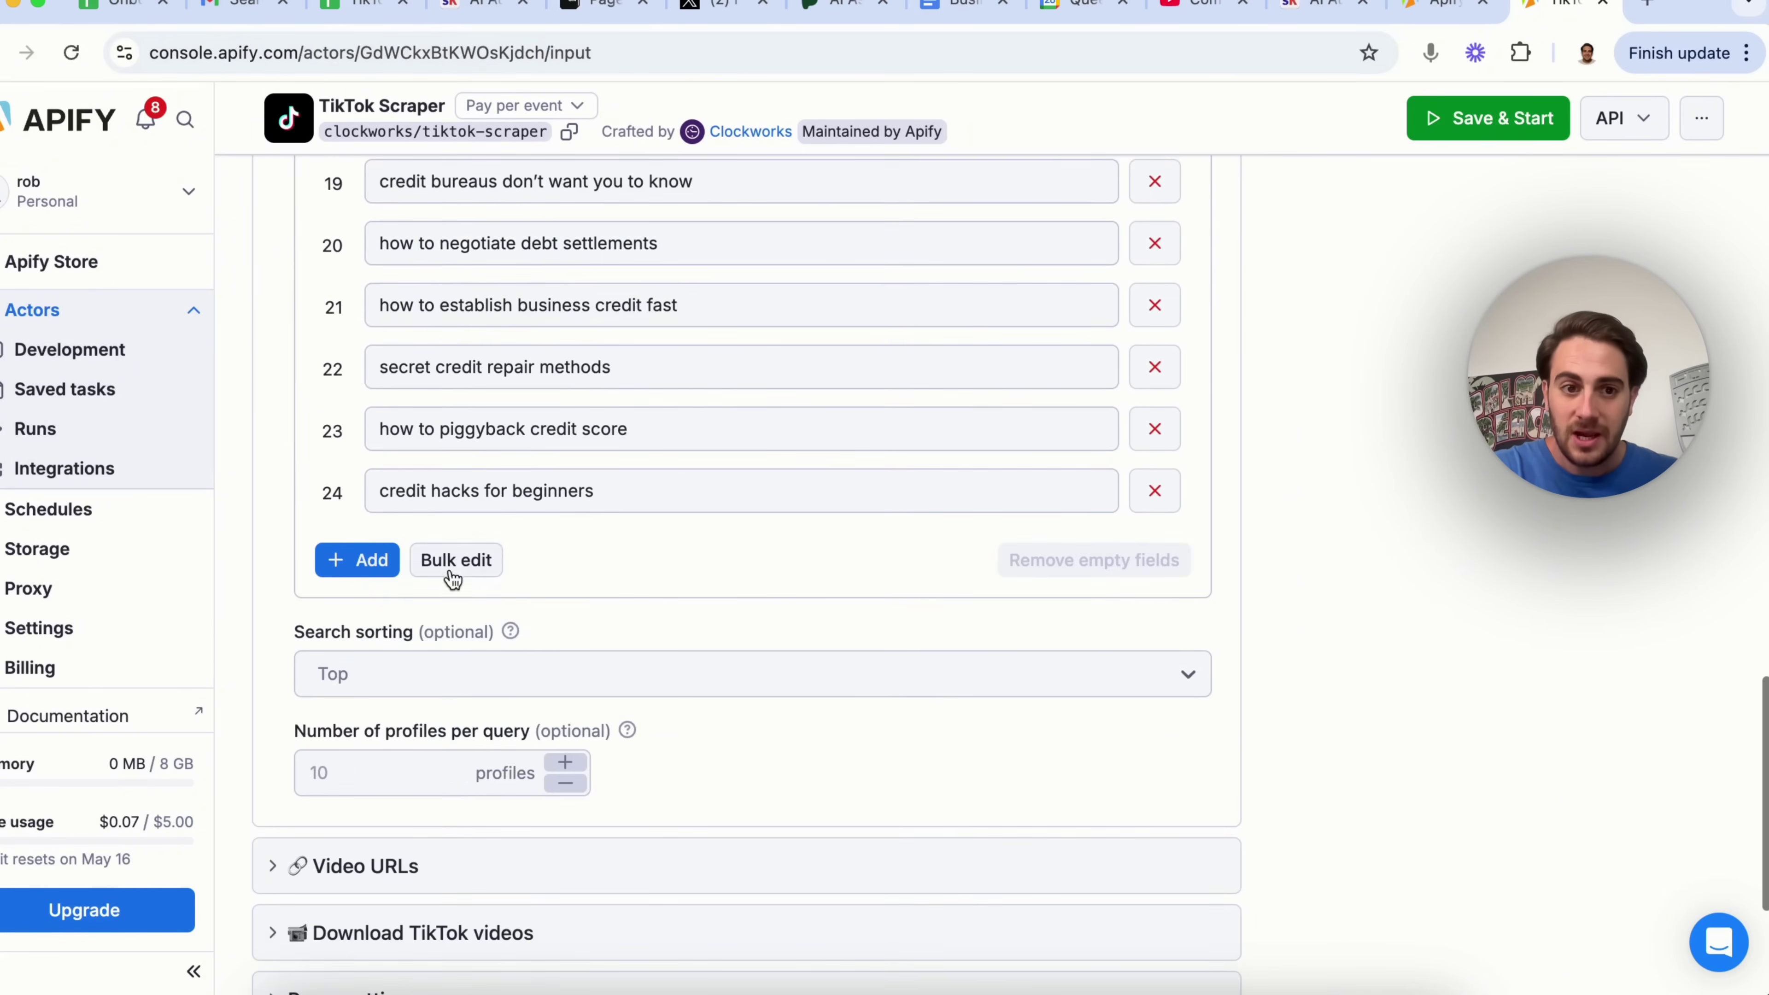
left_click(454, 560)
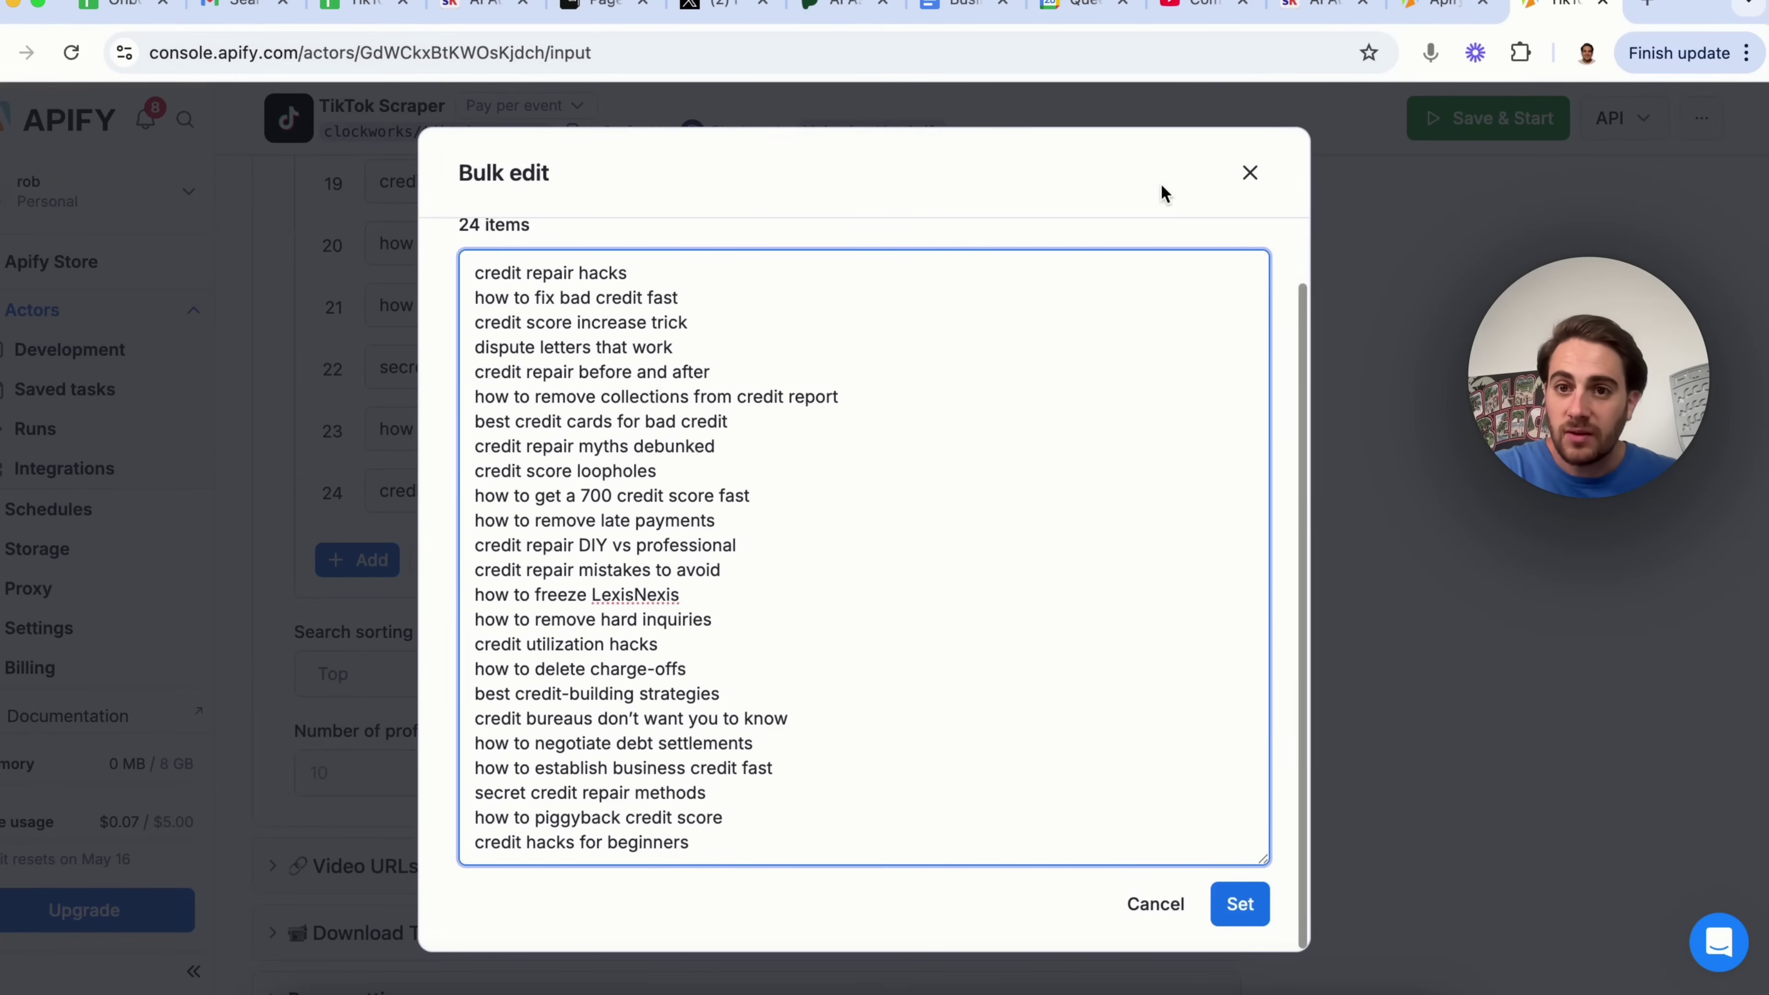
left_click(1251, 173)
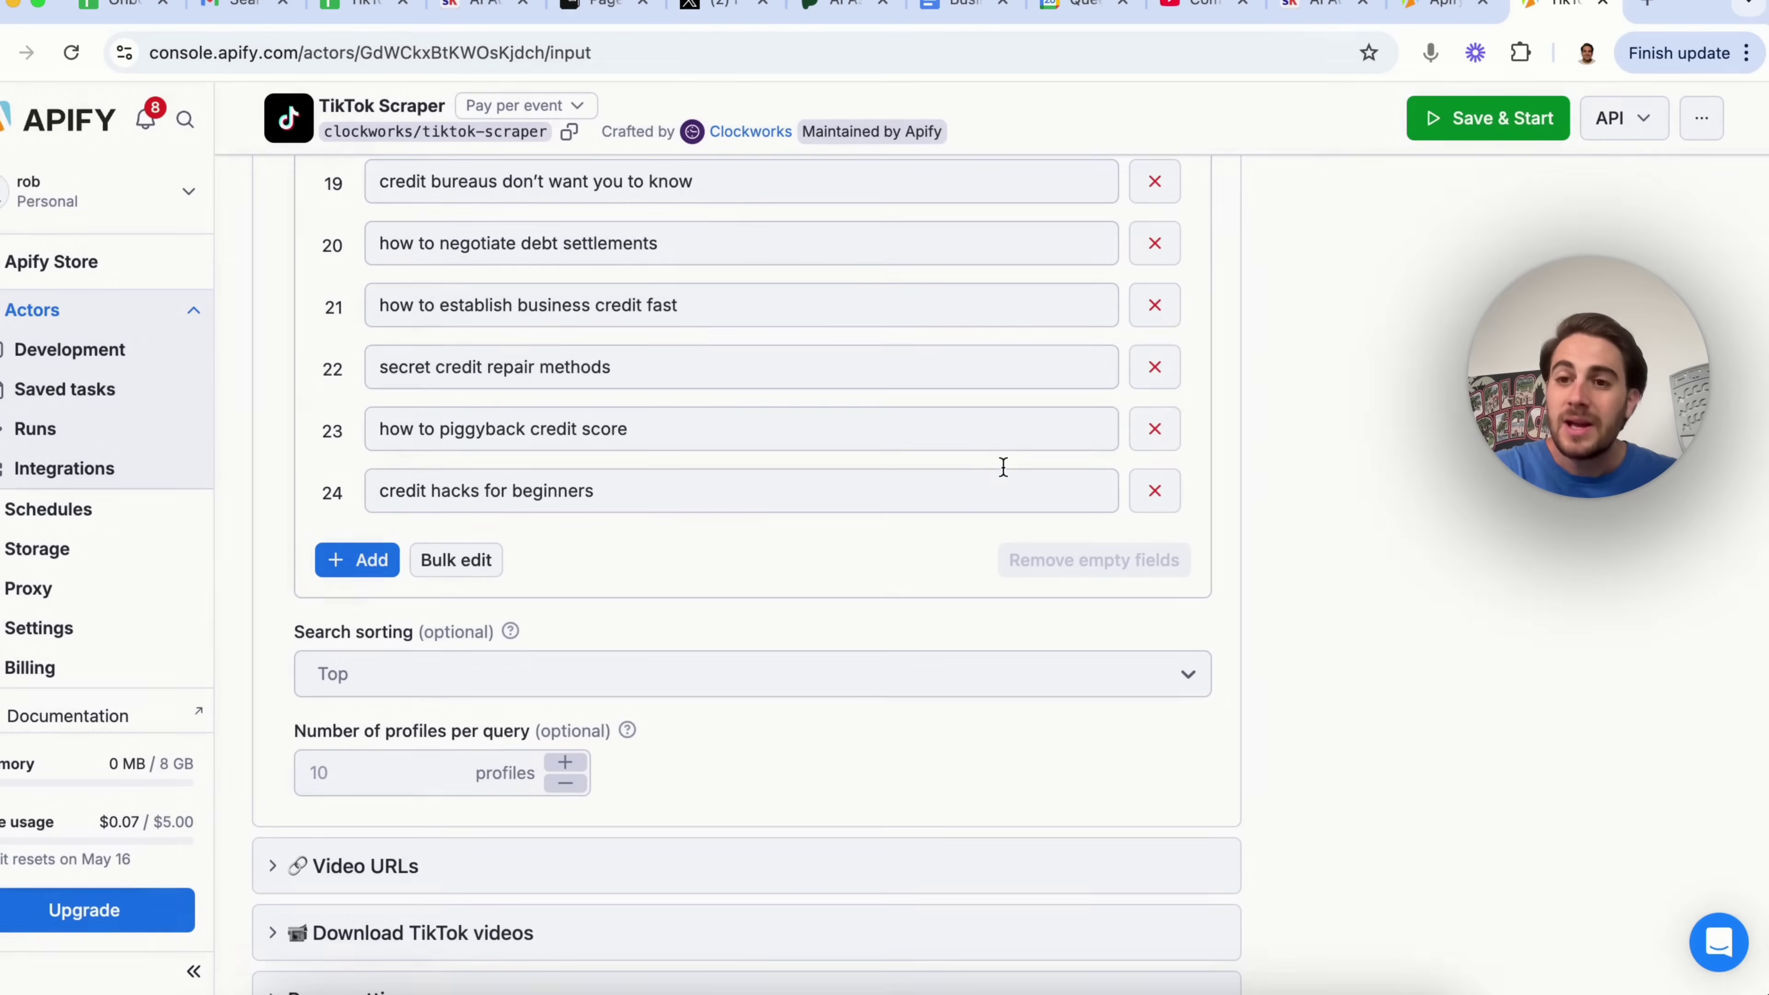
Step: Examine the scraper's Proxy settings and its Run options for build, timeout, memory and maximum cost per run
scroll(939, 537, "down", 3)
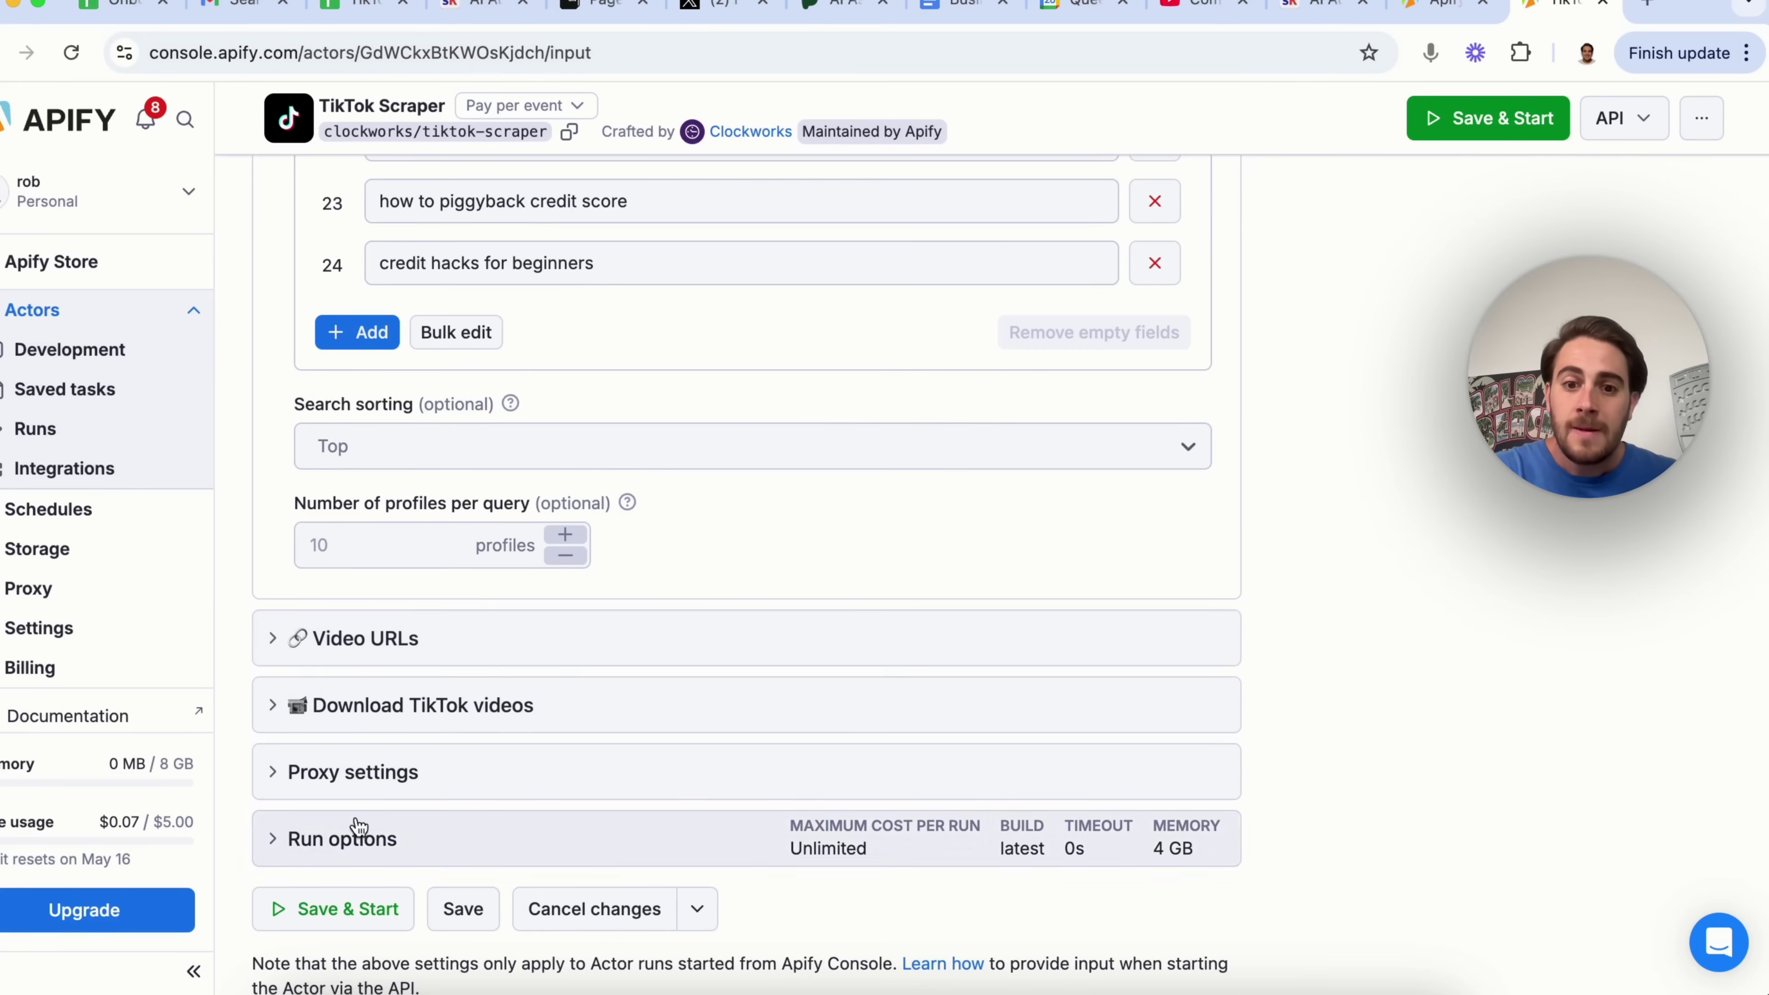
left_click(293, 780)
scroll(293, 784, "down", 5)
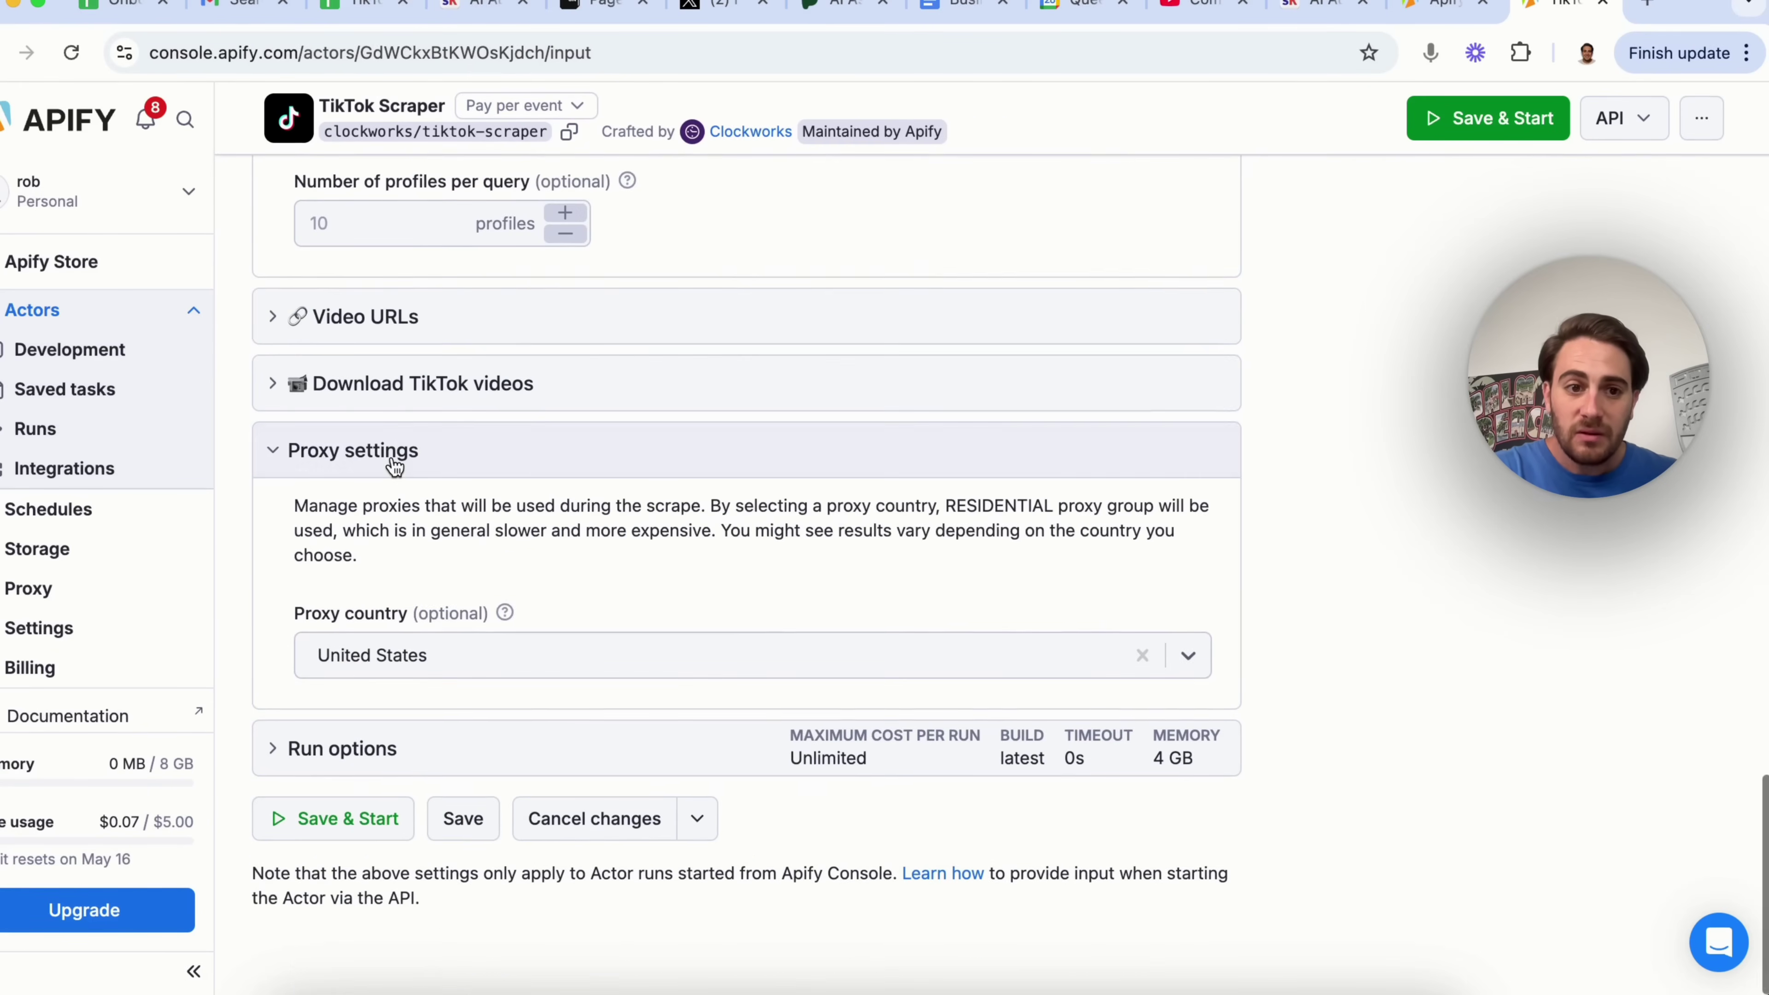
left_click(384, 740)
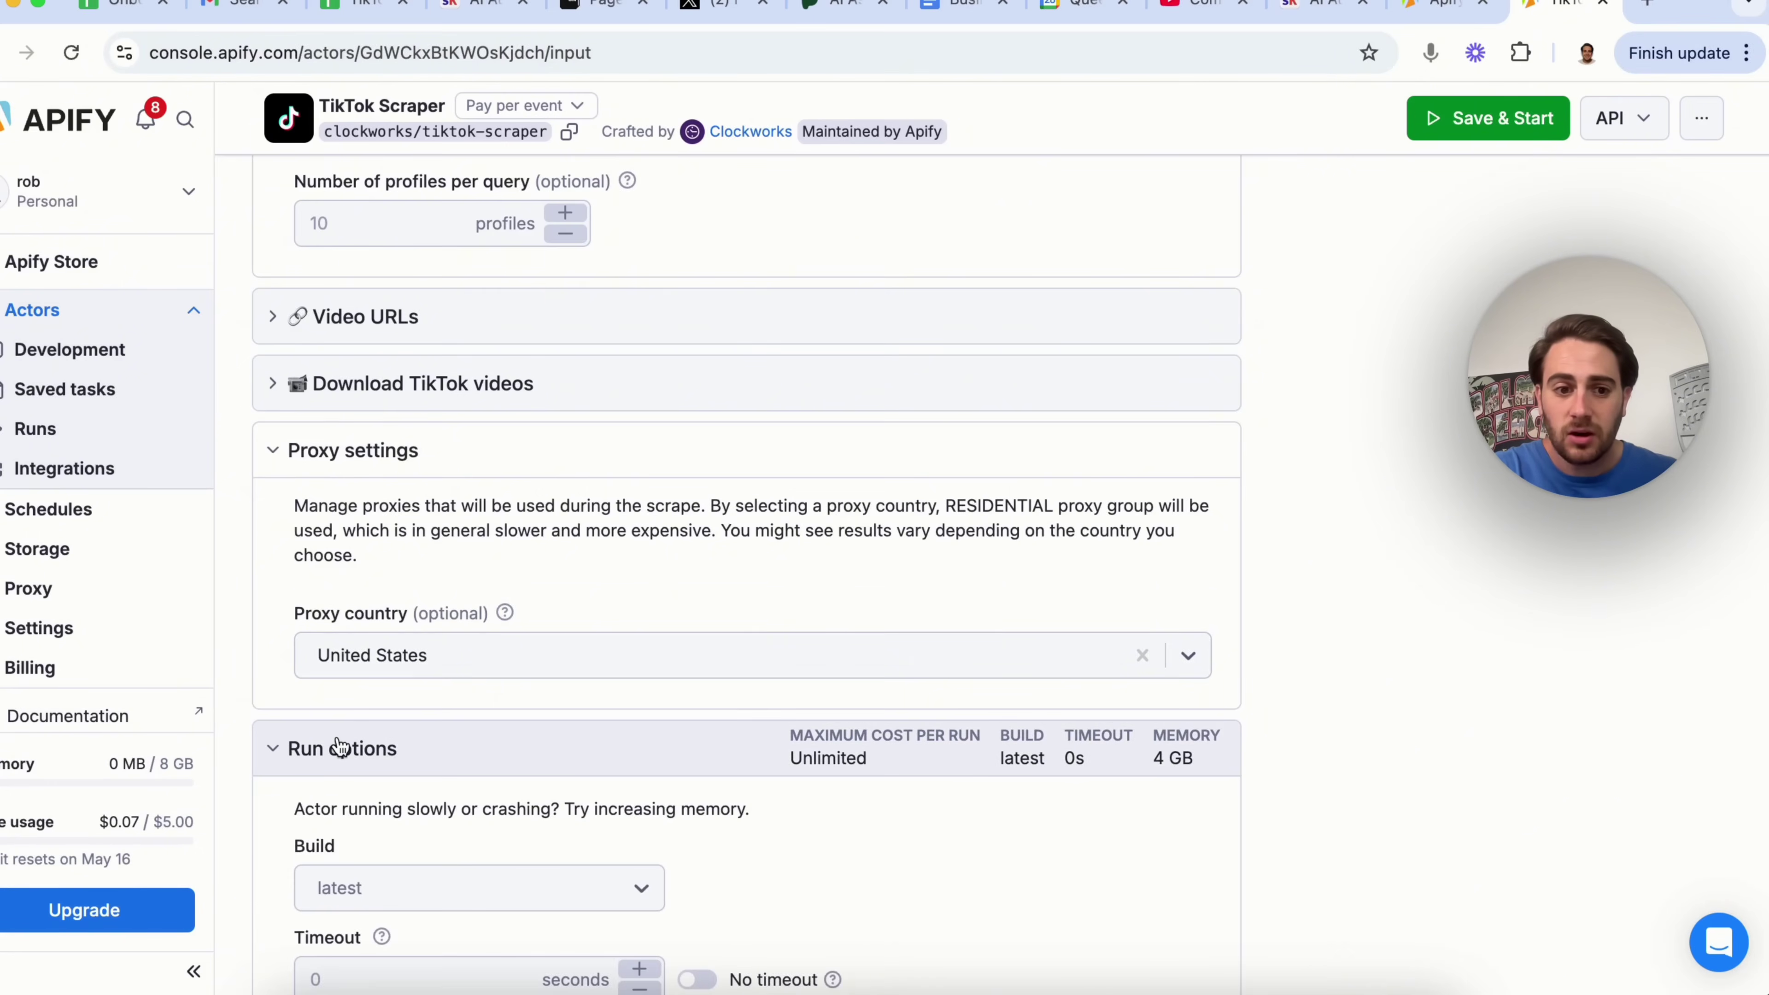
scroll(337, 735, "down", 7)
scroll(337, 738, "up", 10)
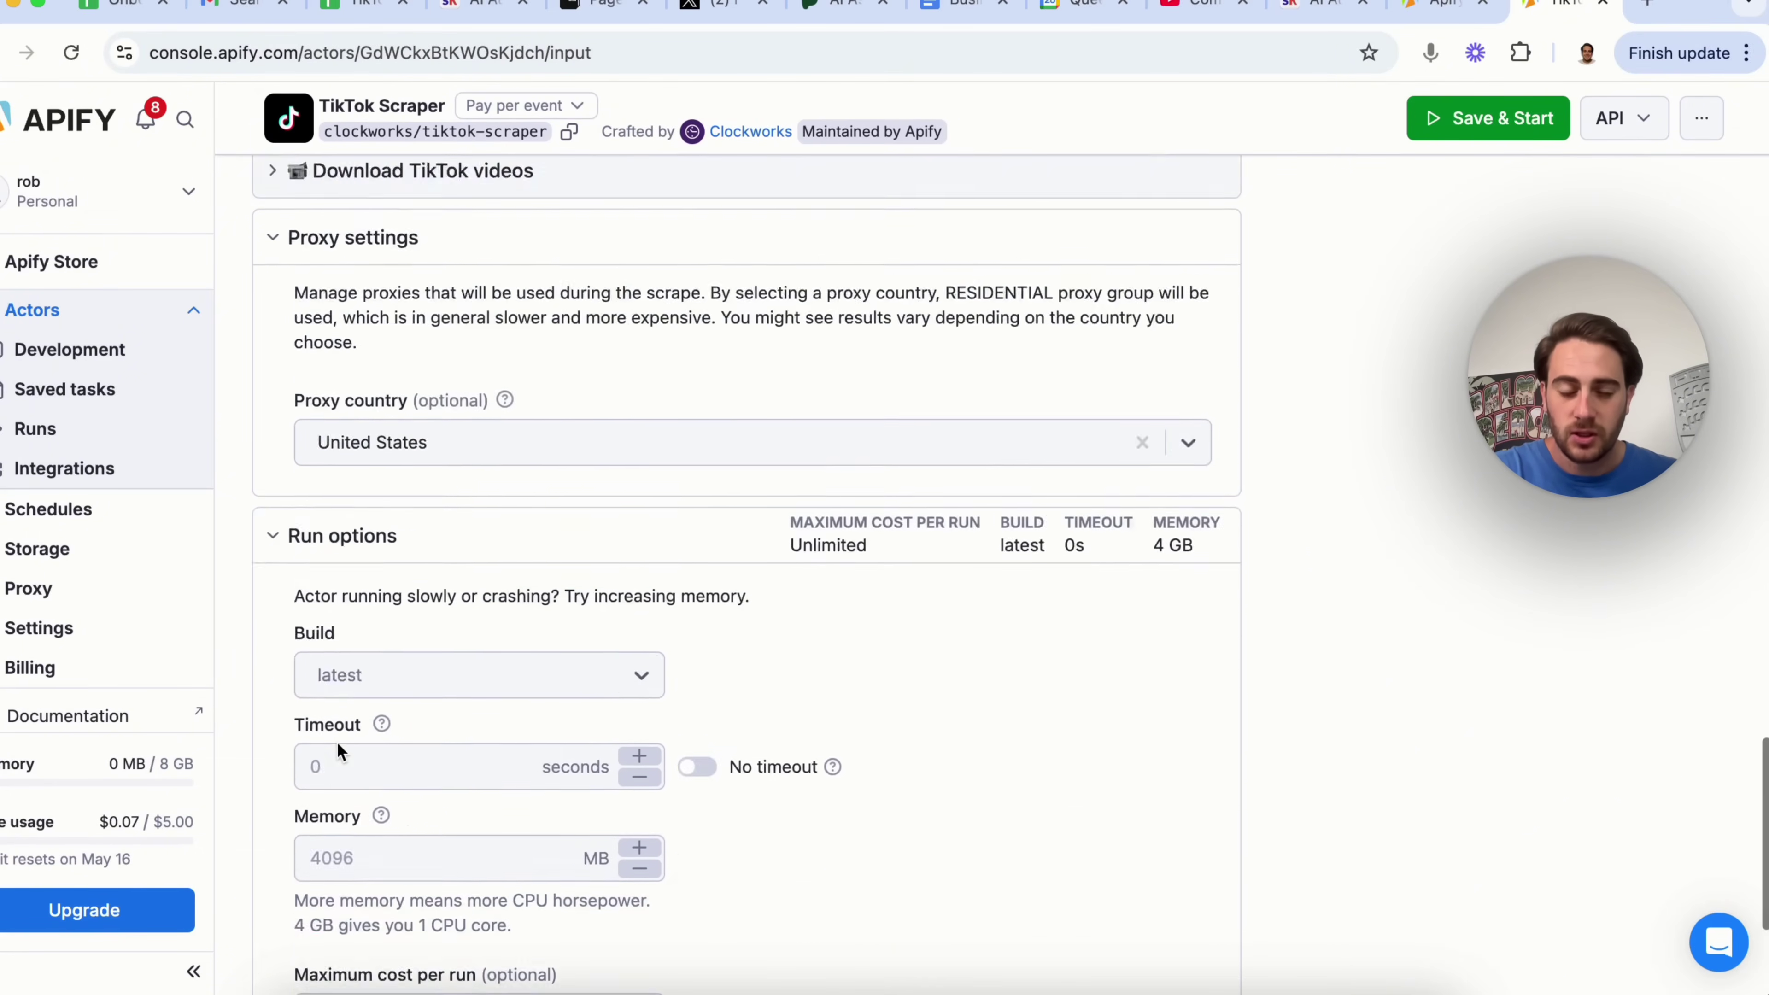
scroll(337, 741, "down", 10)
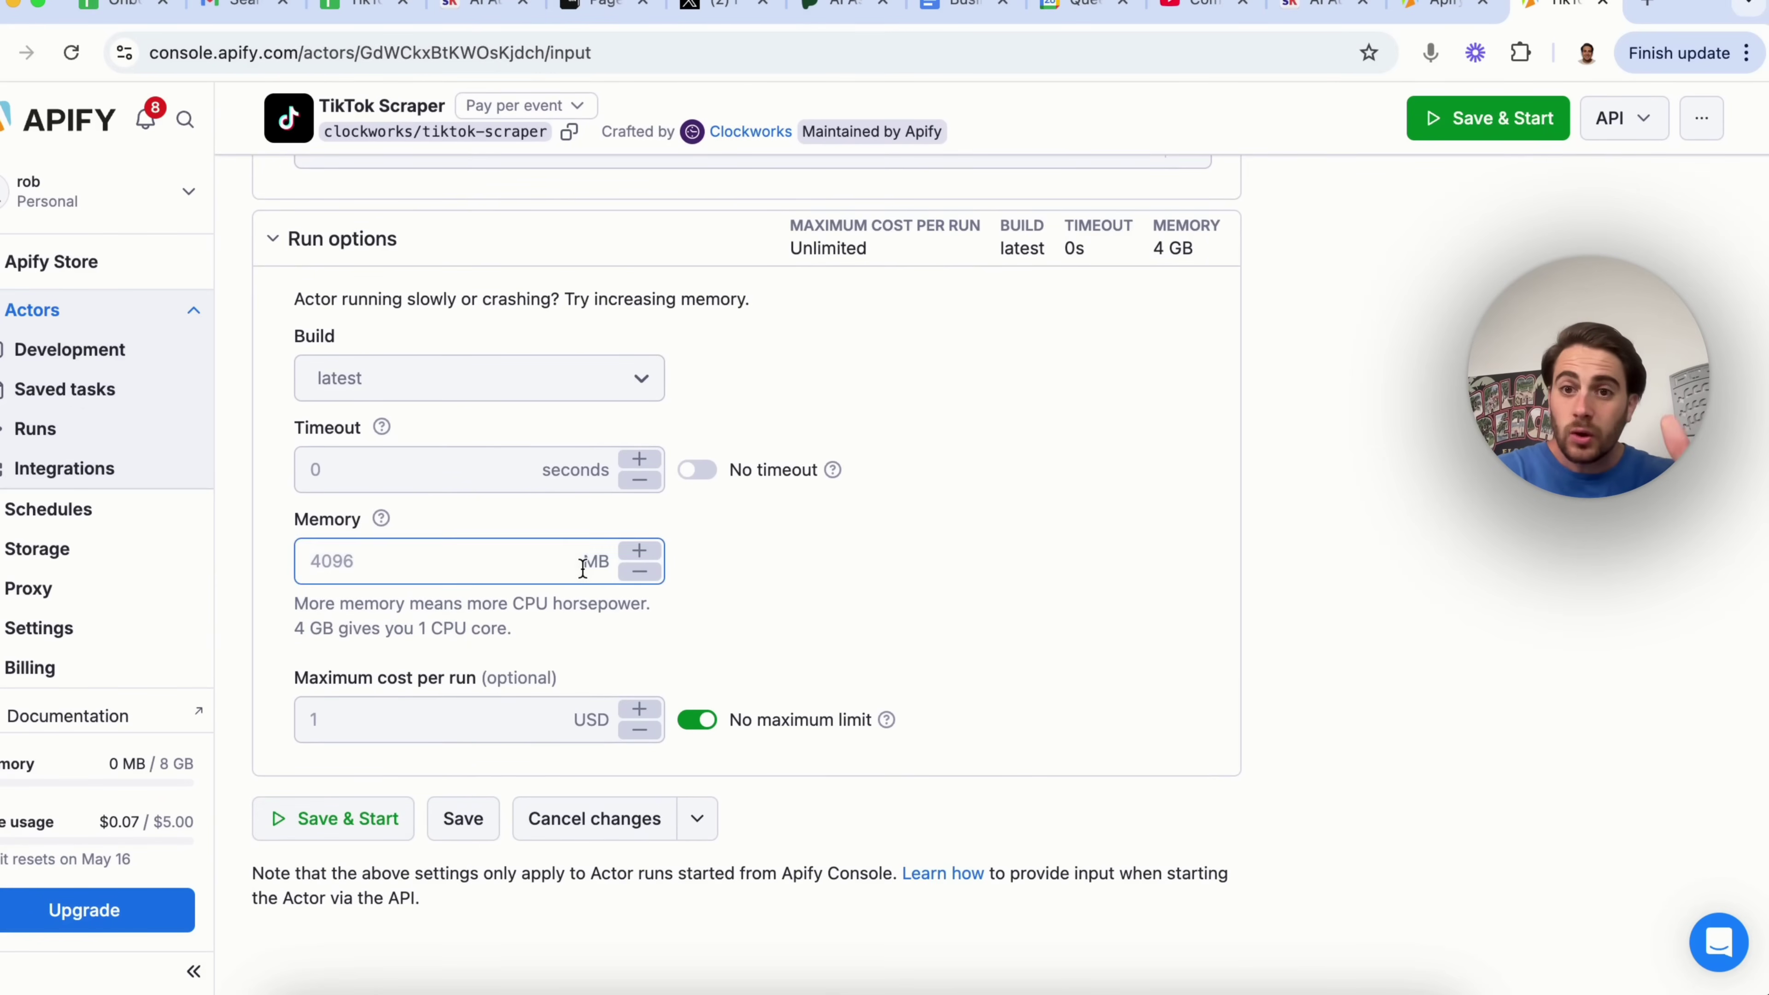
scroll(593, 621, "up", 10)
Step: Open "Apollo Scraper - Scrape upto 50k Leads" from the recently used Actors and display its input form
left_click(37, 317)
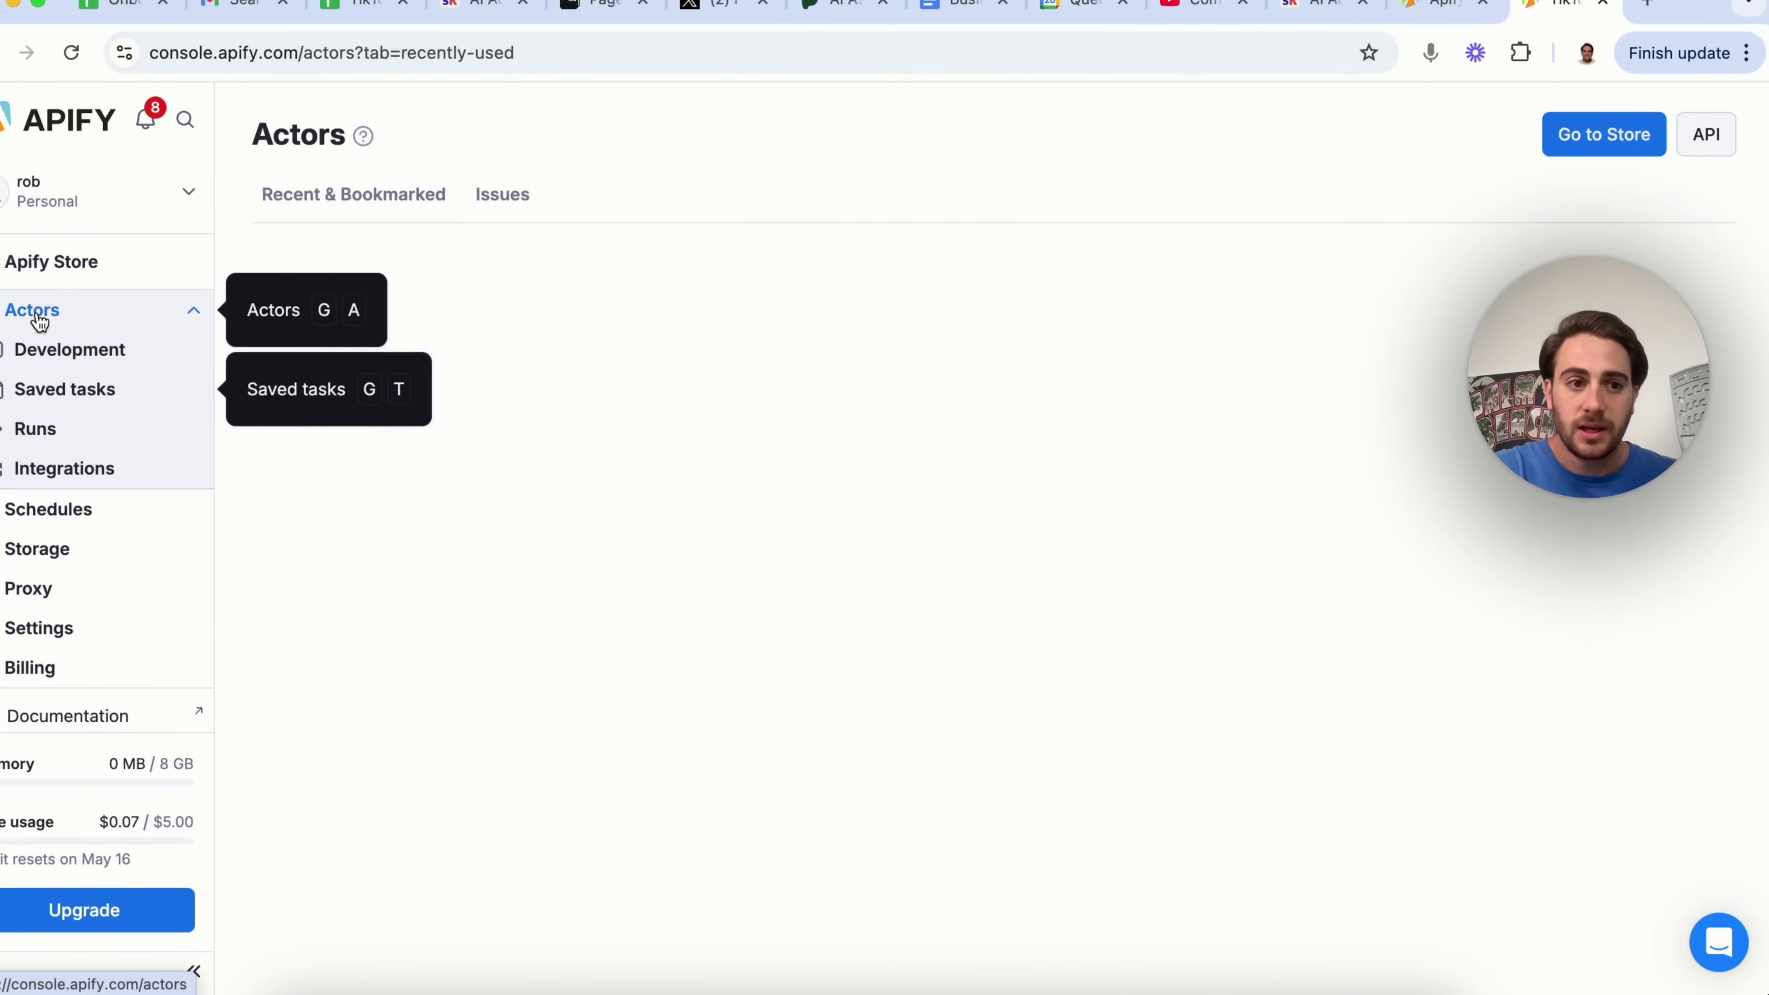
left_click(446, 542)
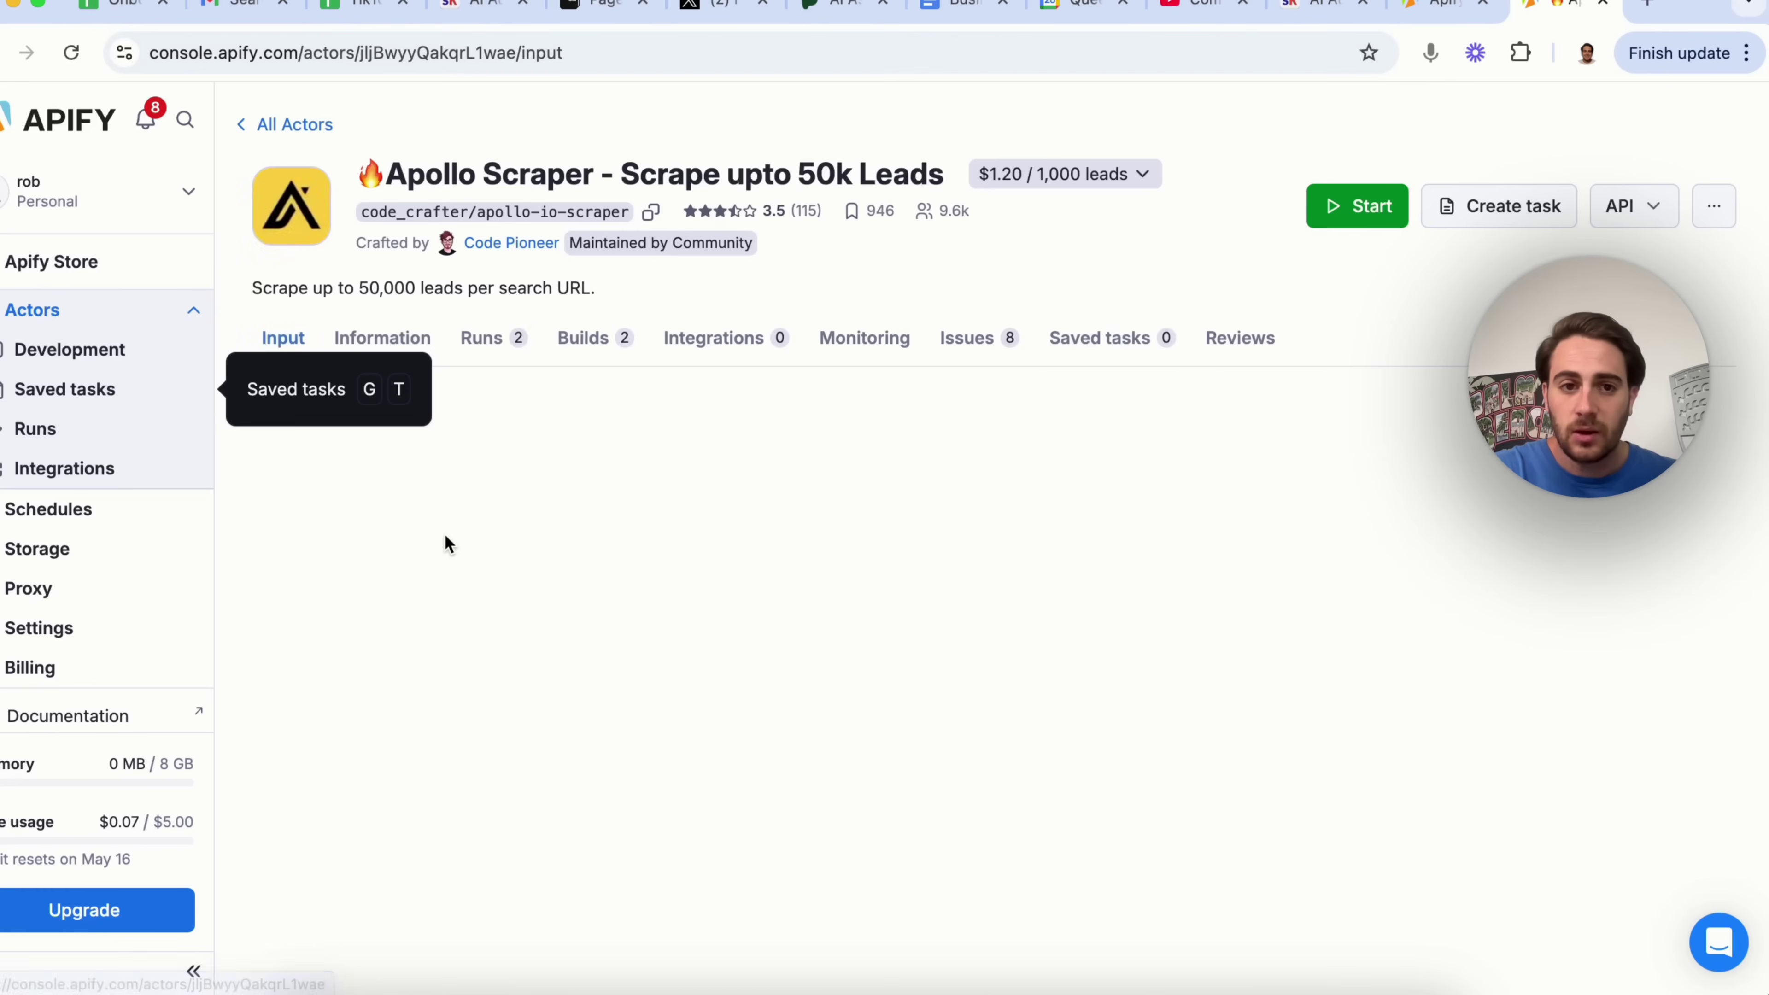
scroll(576, 512, "down", 1)
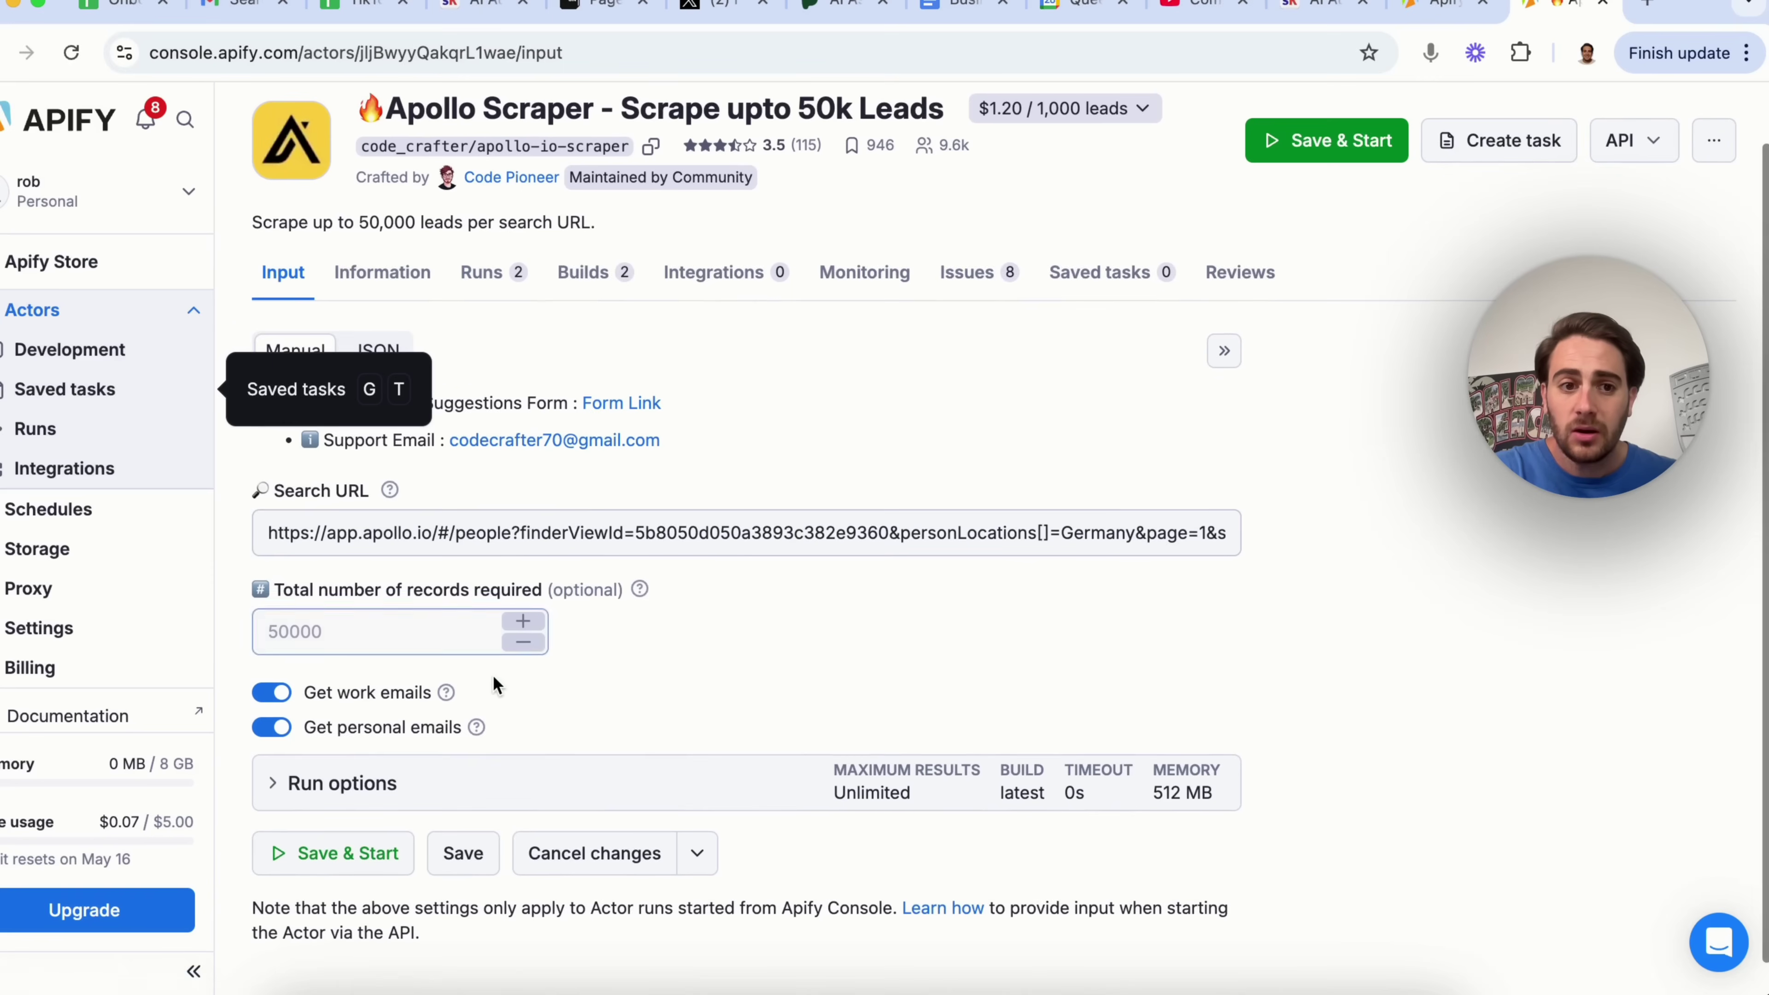
Step: Select the whole Apollo link in the Search URL setting and expand the Run options
left_click(467, 533)
key("ctrl+a")
key("ctrl+v")
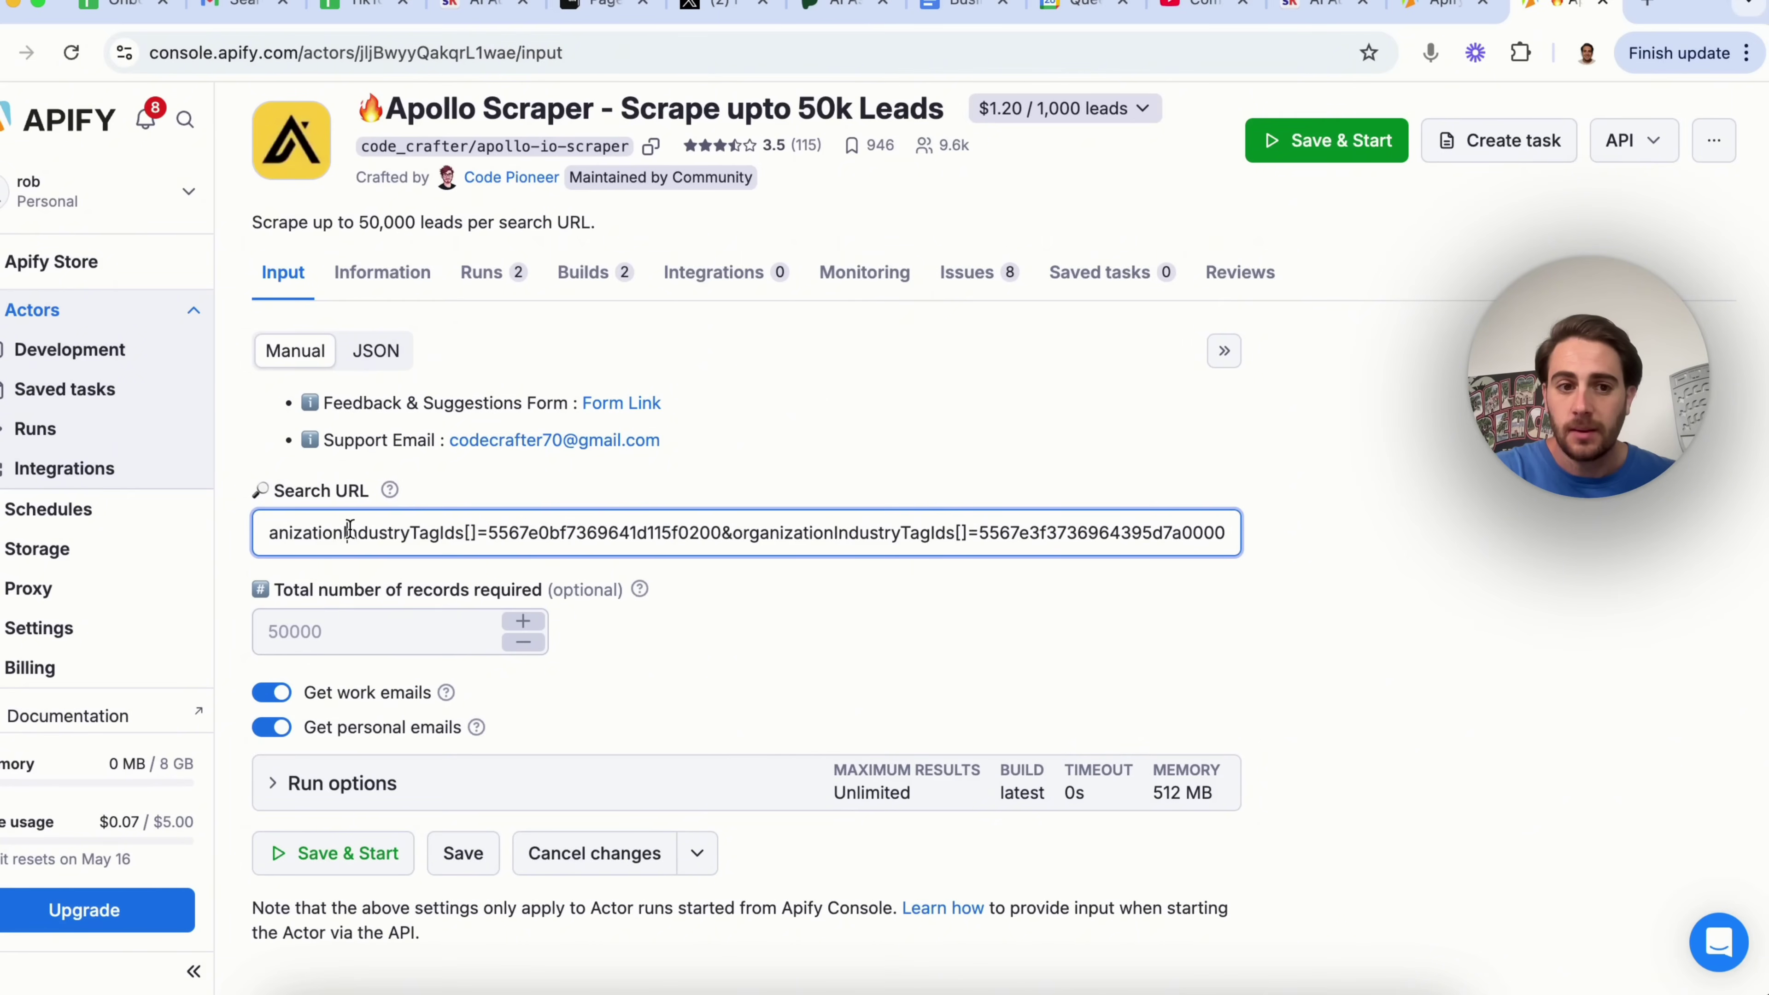
key("ctrl+a")
scroll(474, 607, "down", 1)
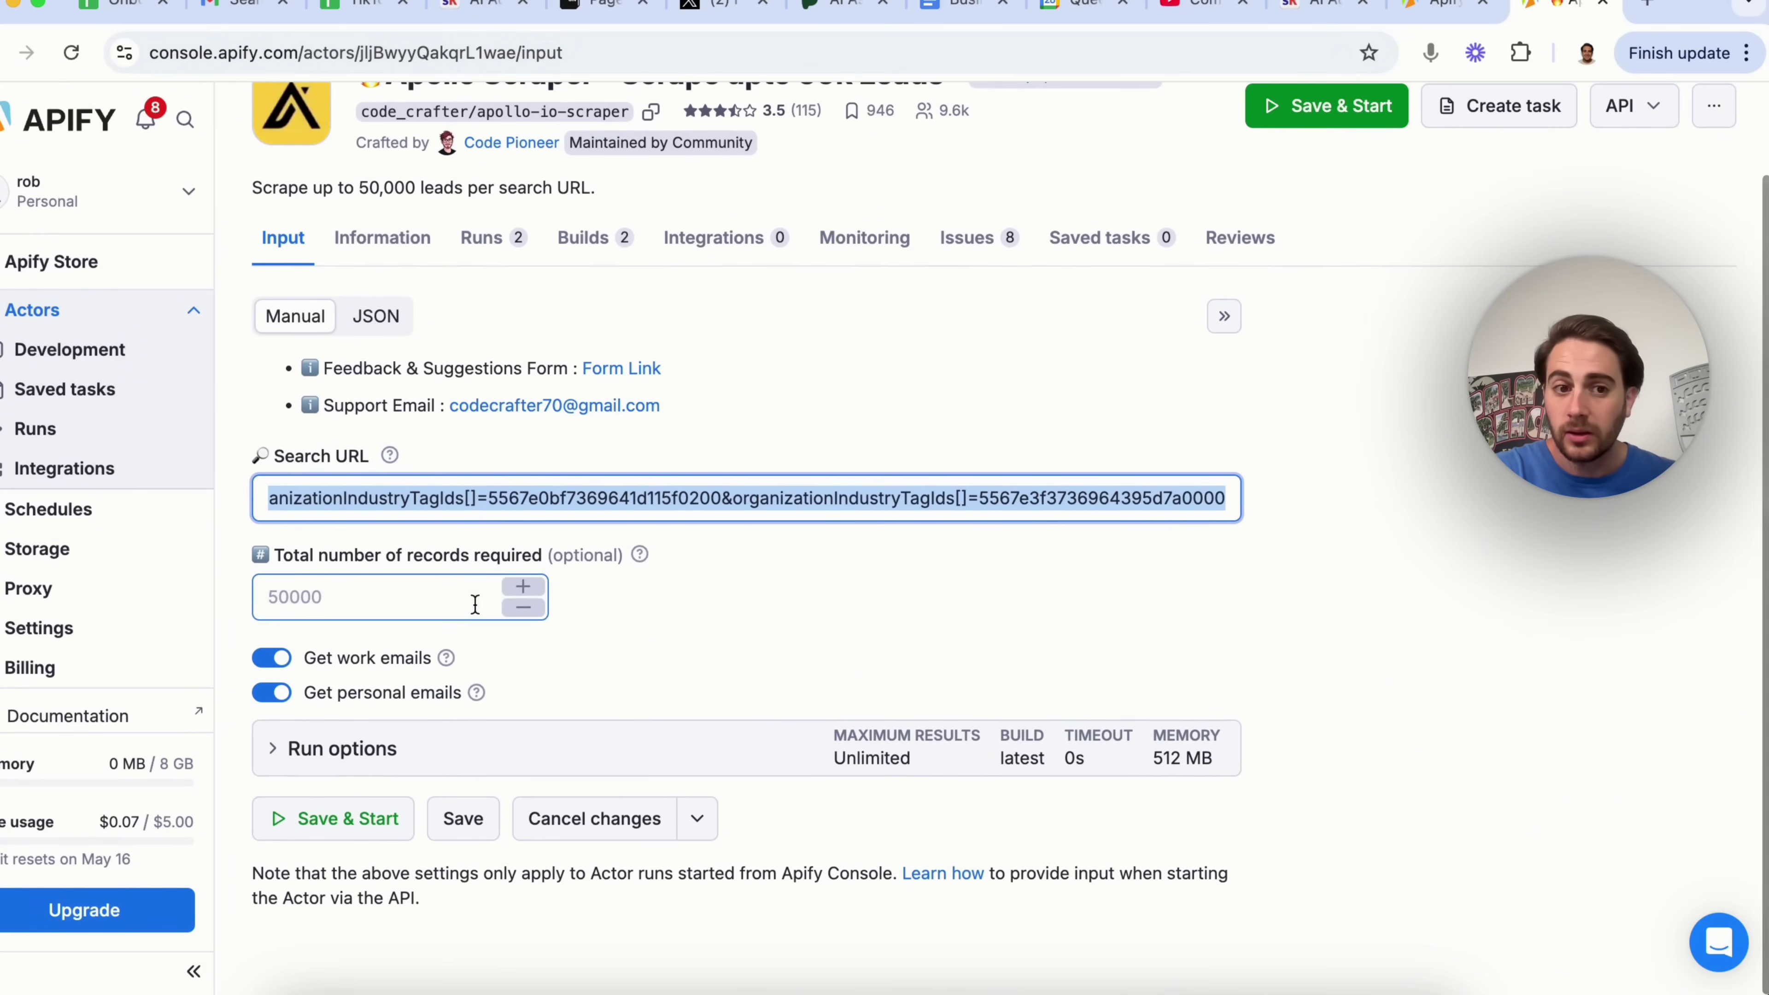
left_click(292, 751)
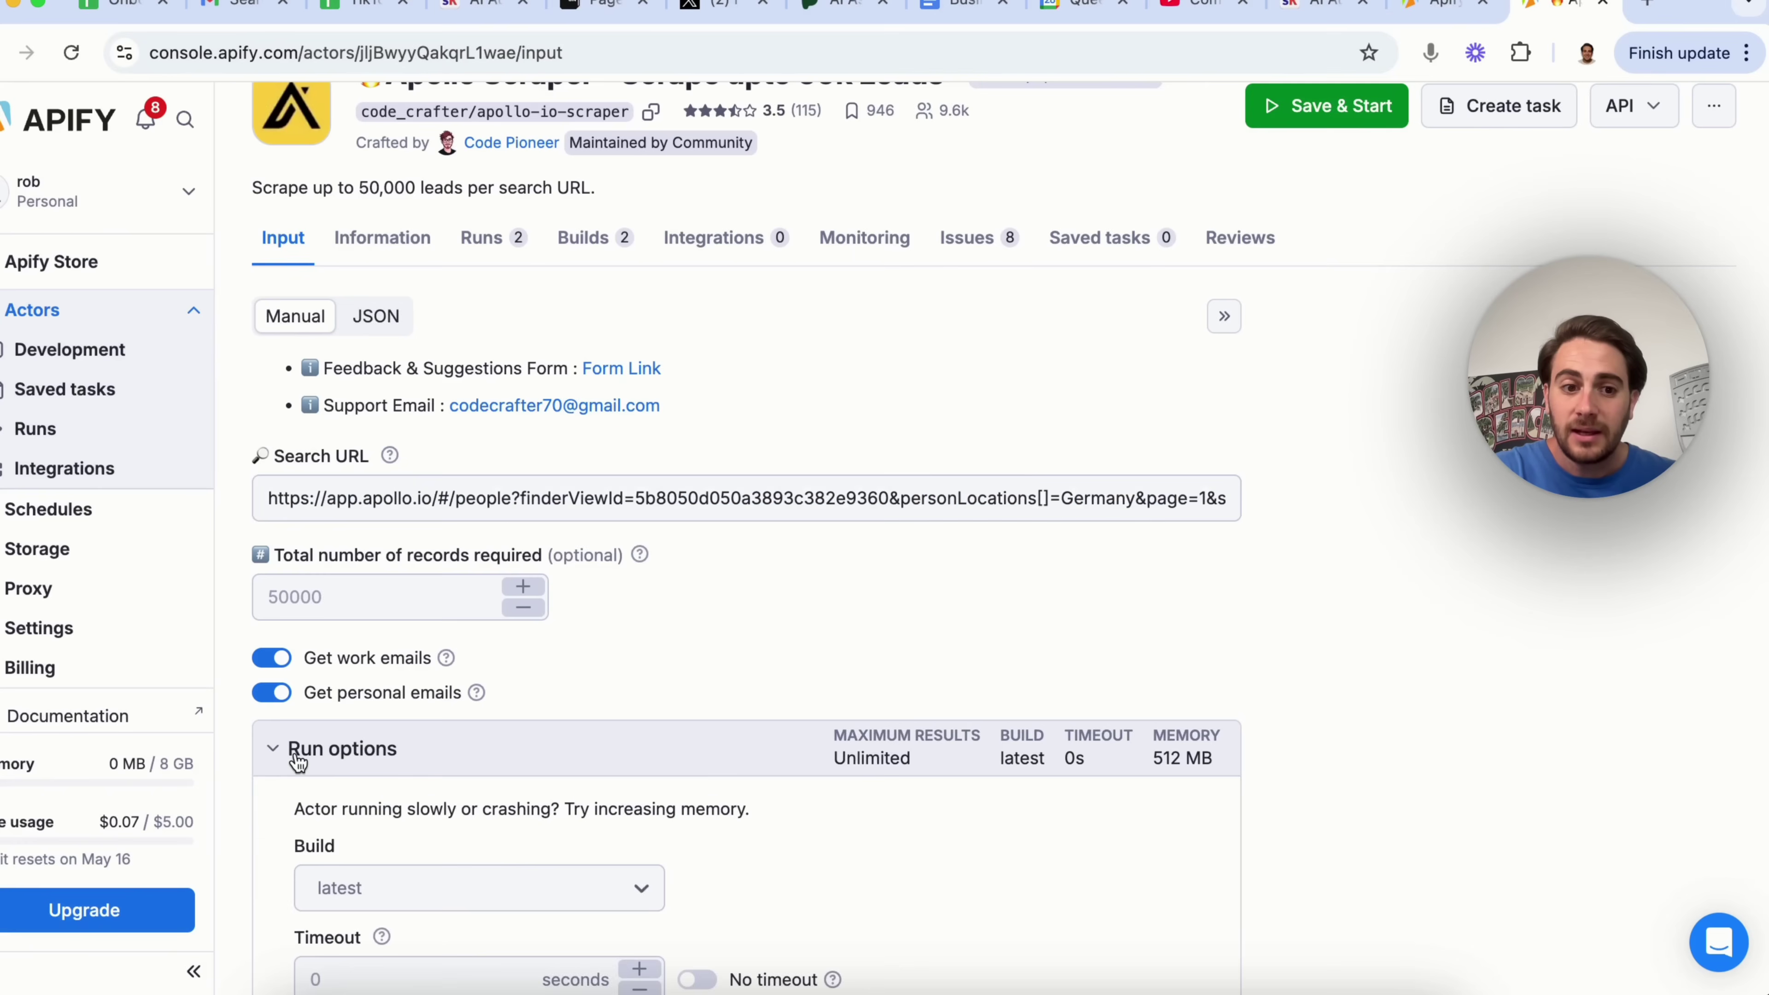
Step: Collapse the Apollo scraper's Run options and return to the list of recently used Actors
scroll(294, 753, "down", 3)
left_click(277, 540)
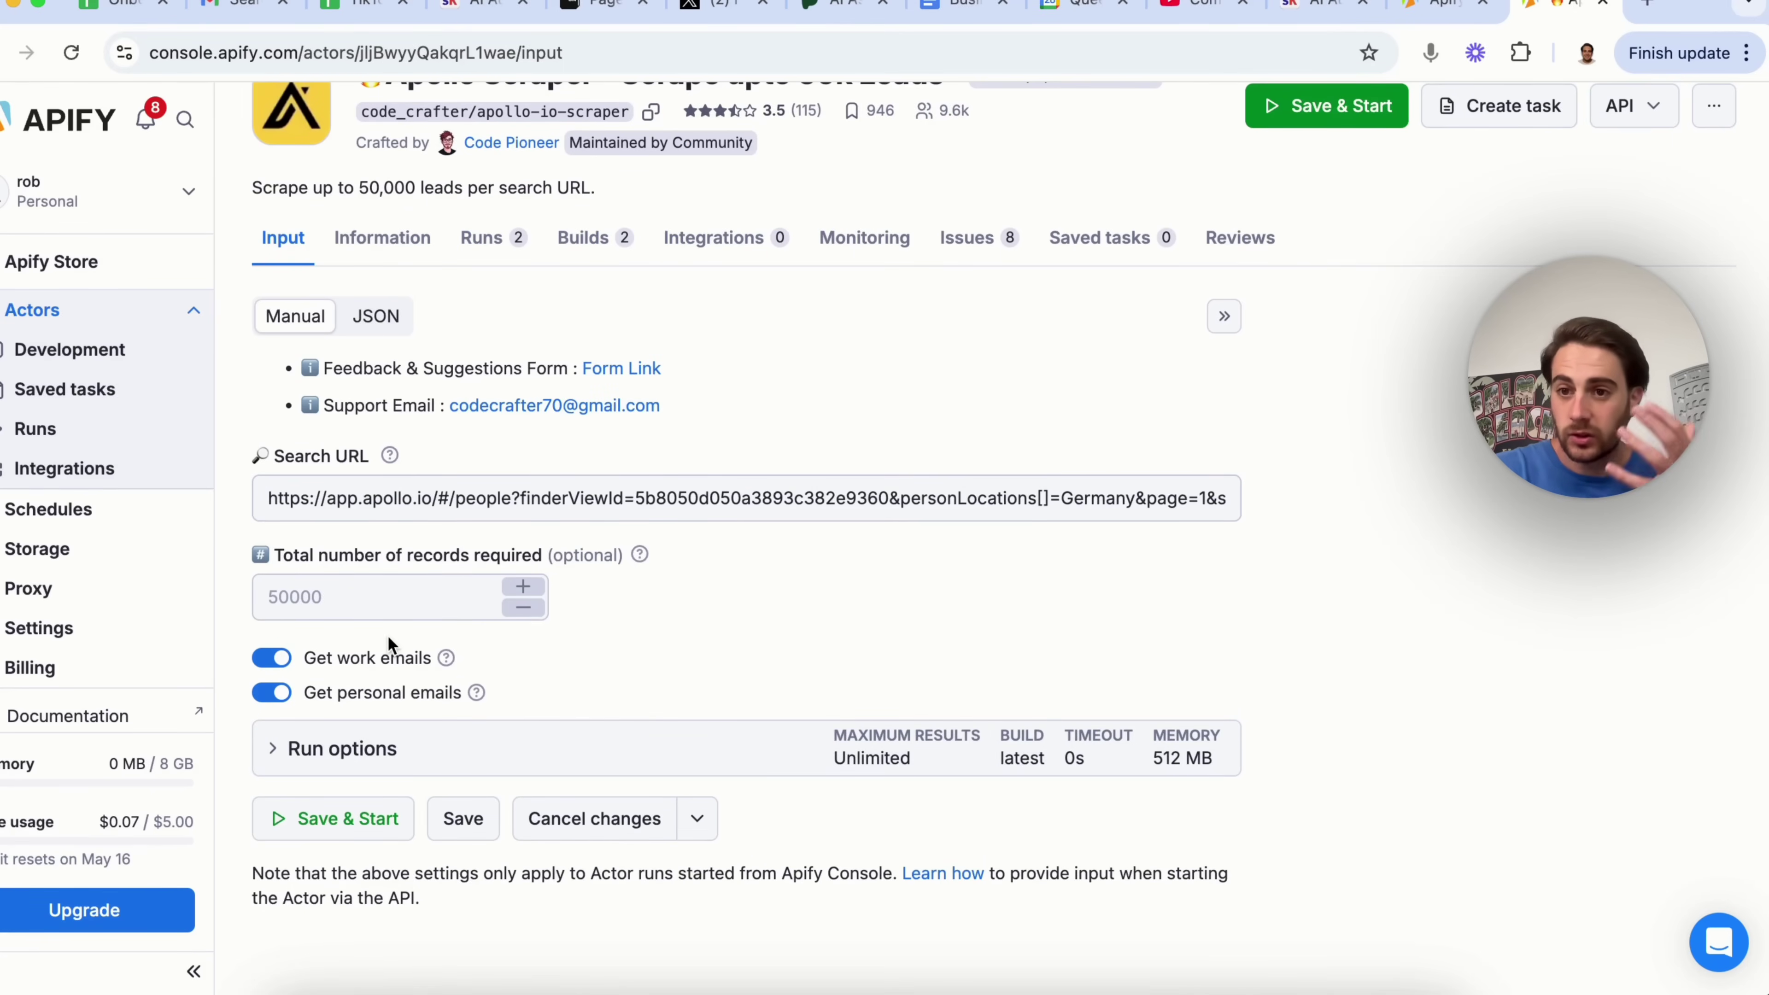
left_click(117, 325)
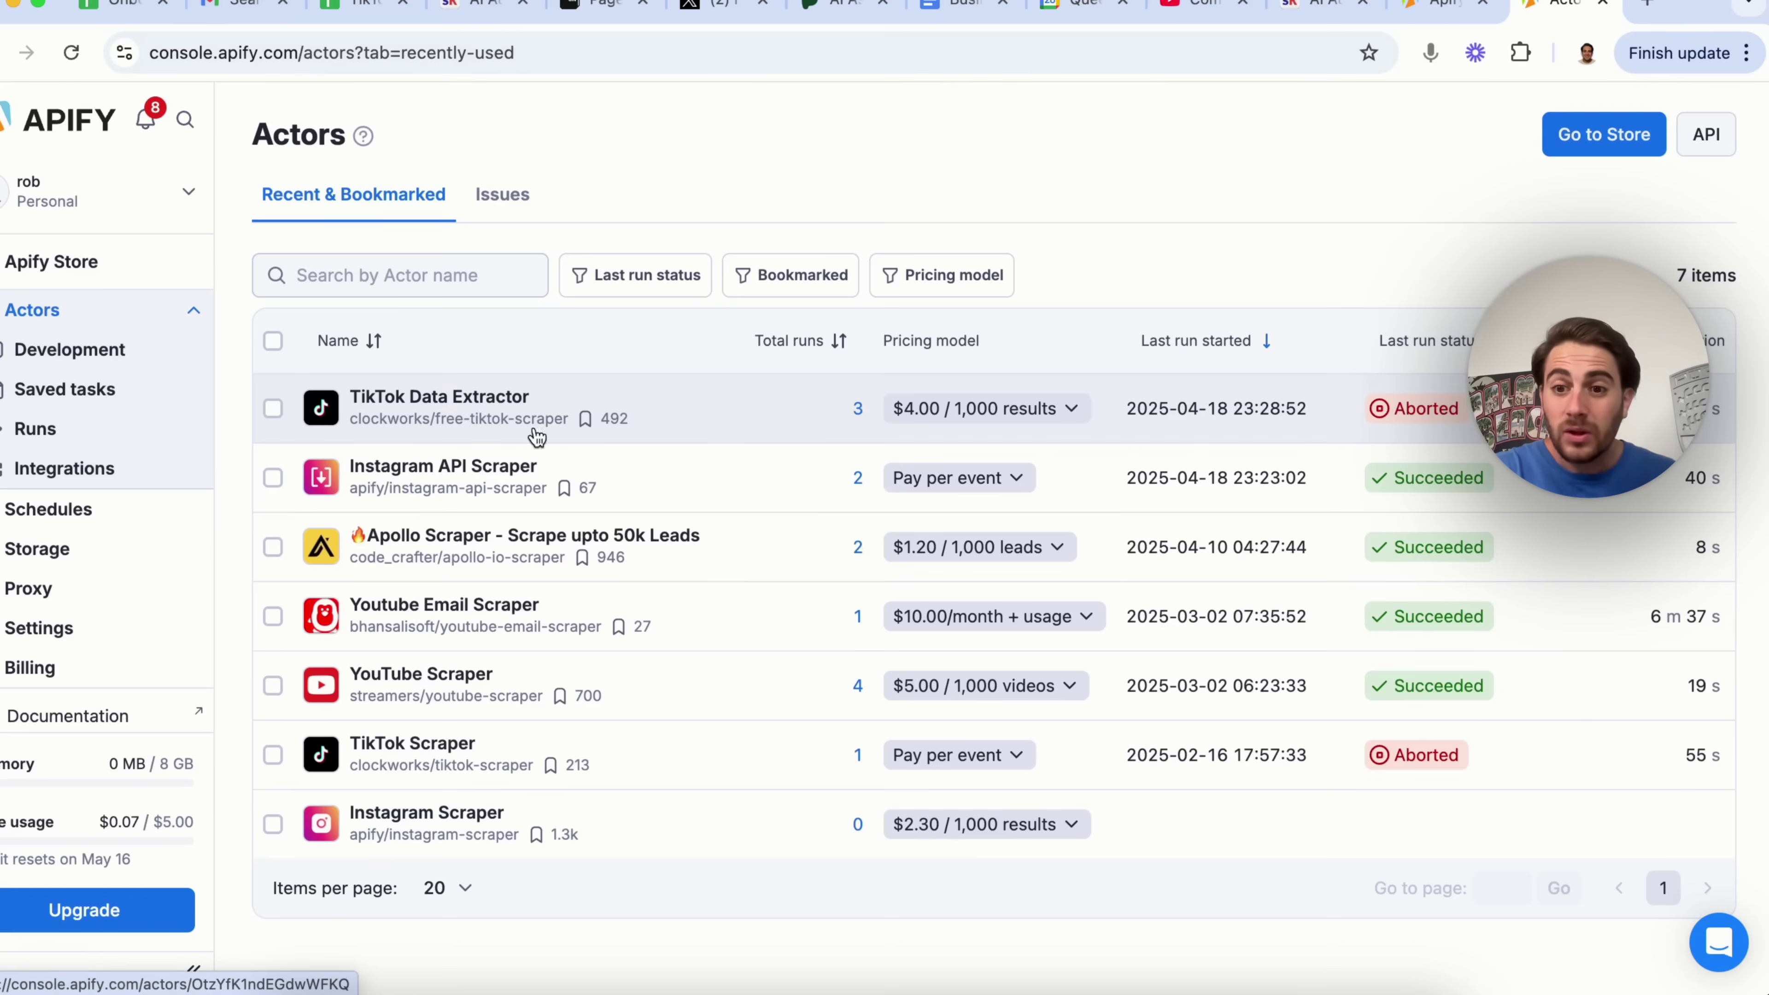
Step: Open the Instagram API Scraper and display the output of the succeeded run from its run history
left_click(471, 465)
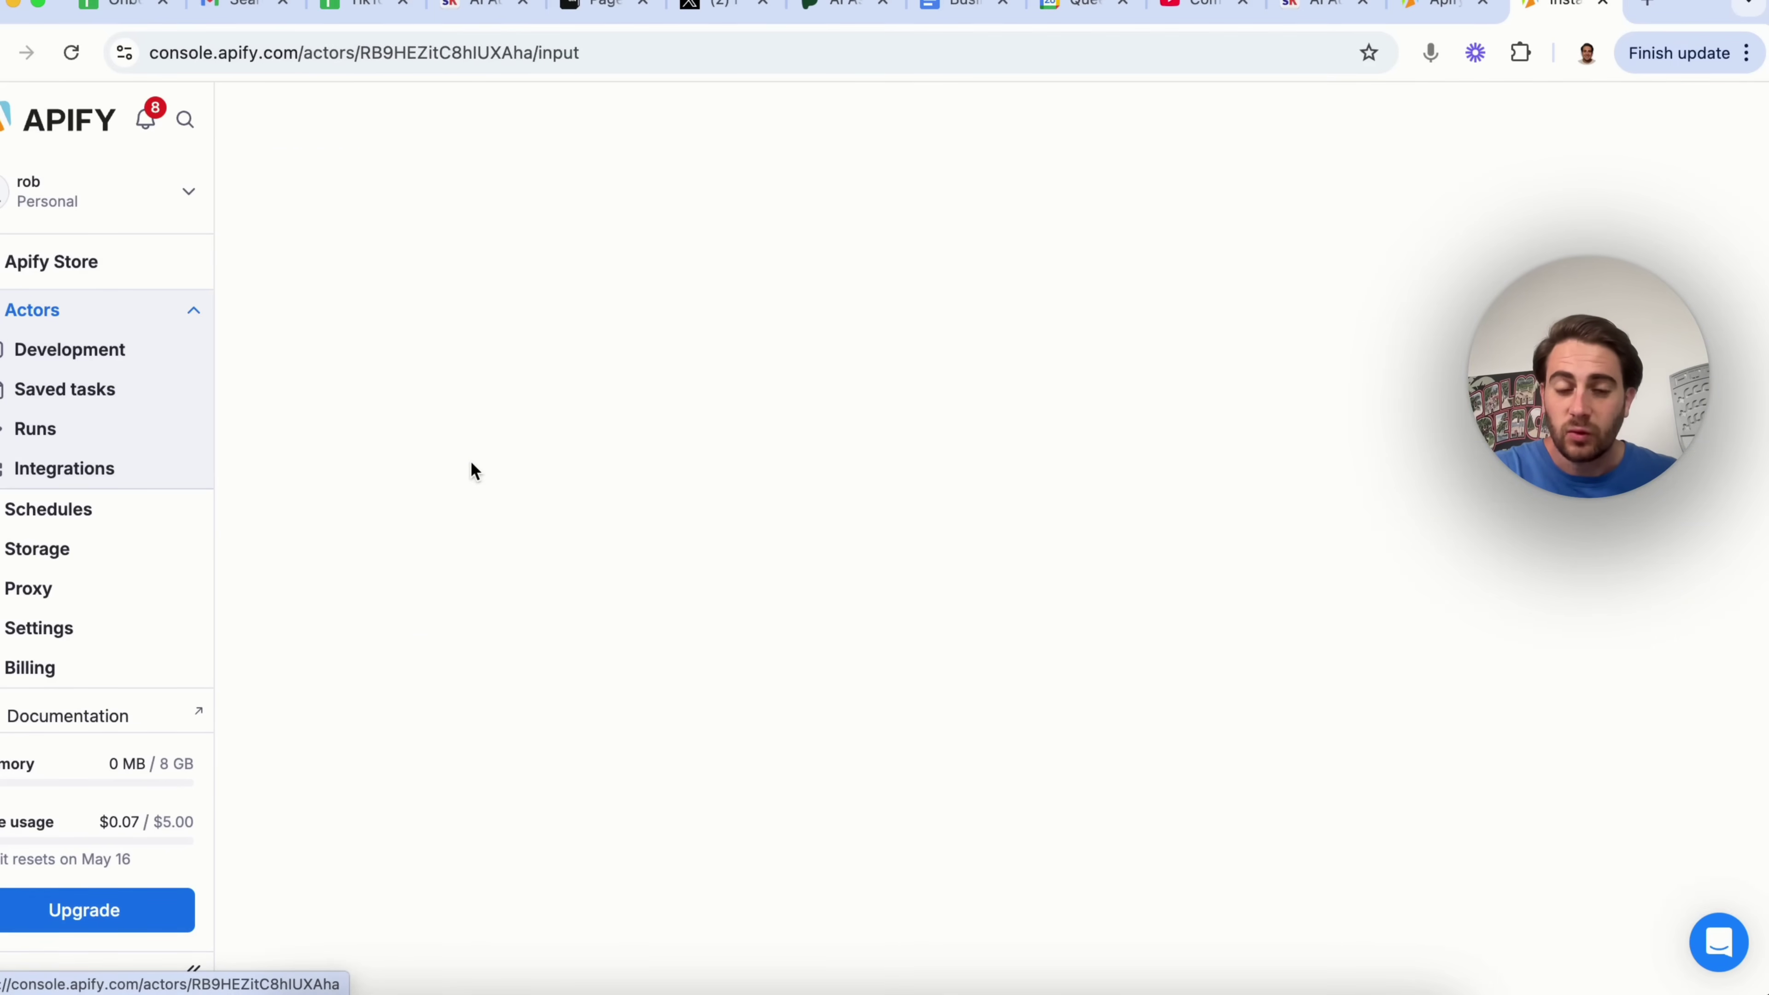
left_click(485, 354)
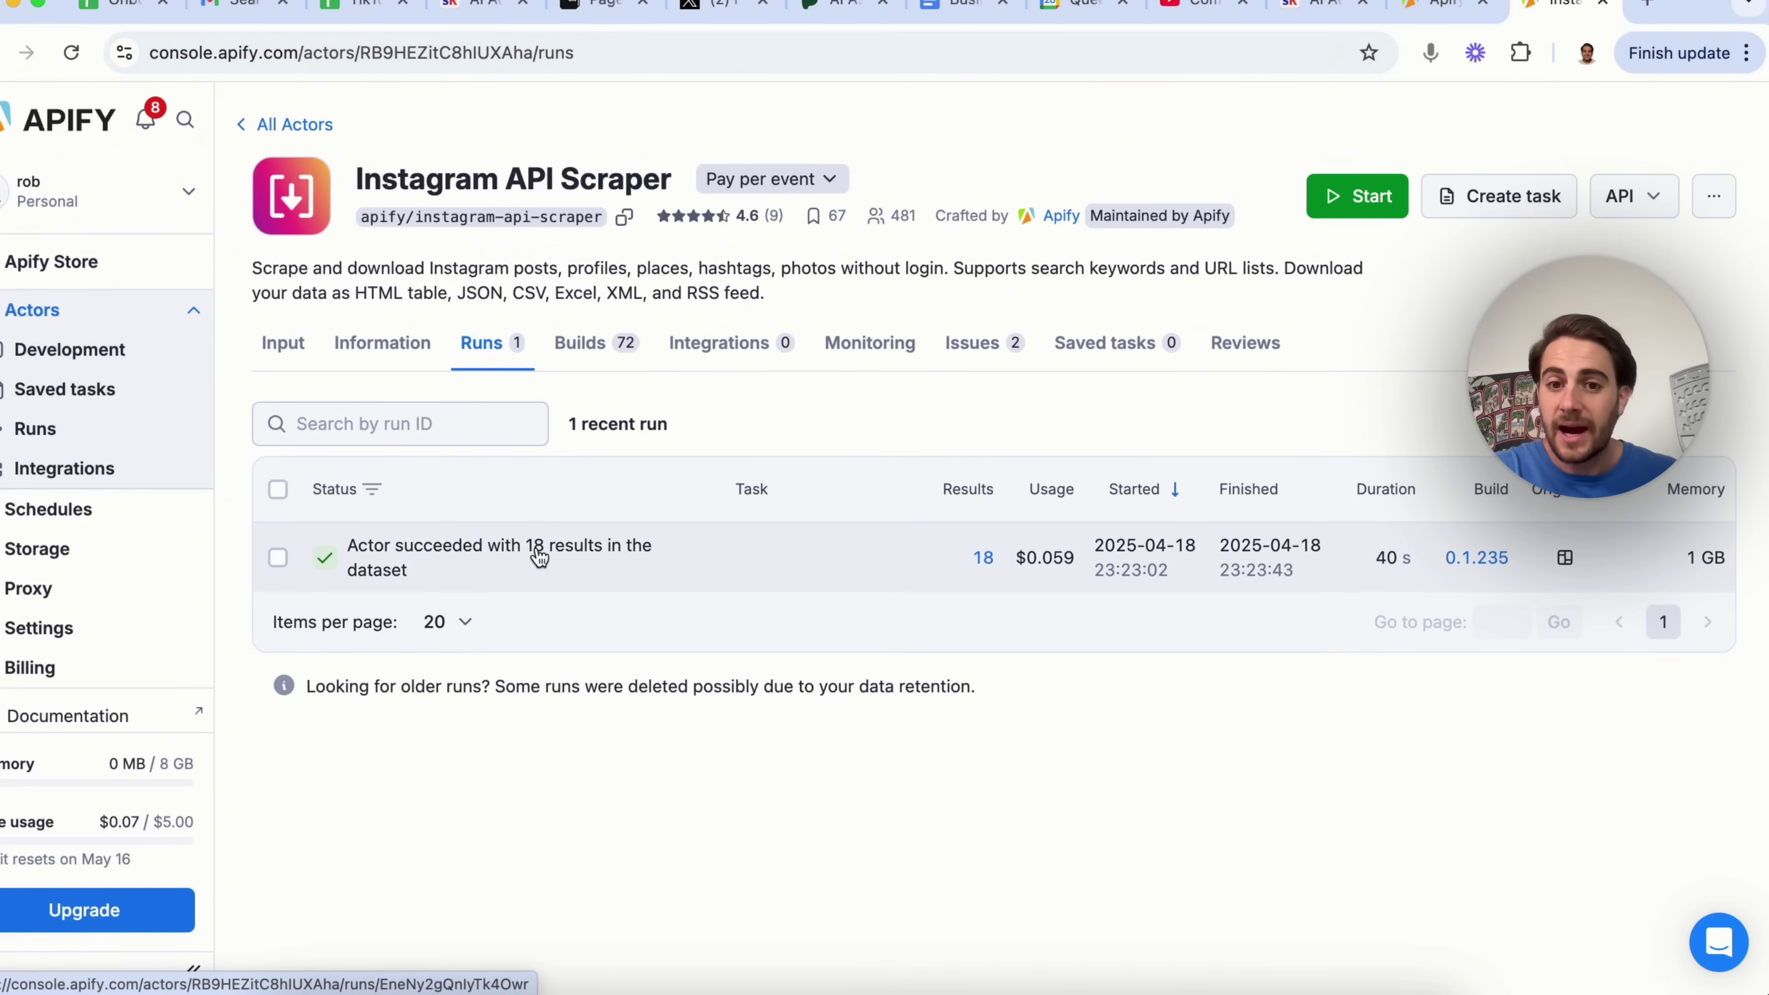
left_click(646, 564)
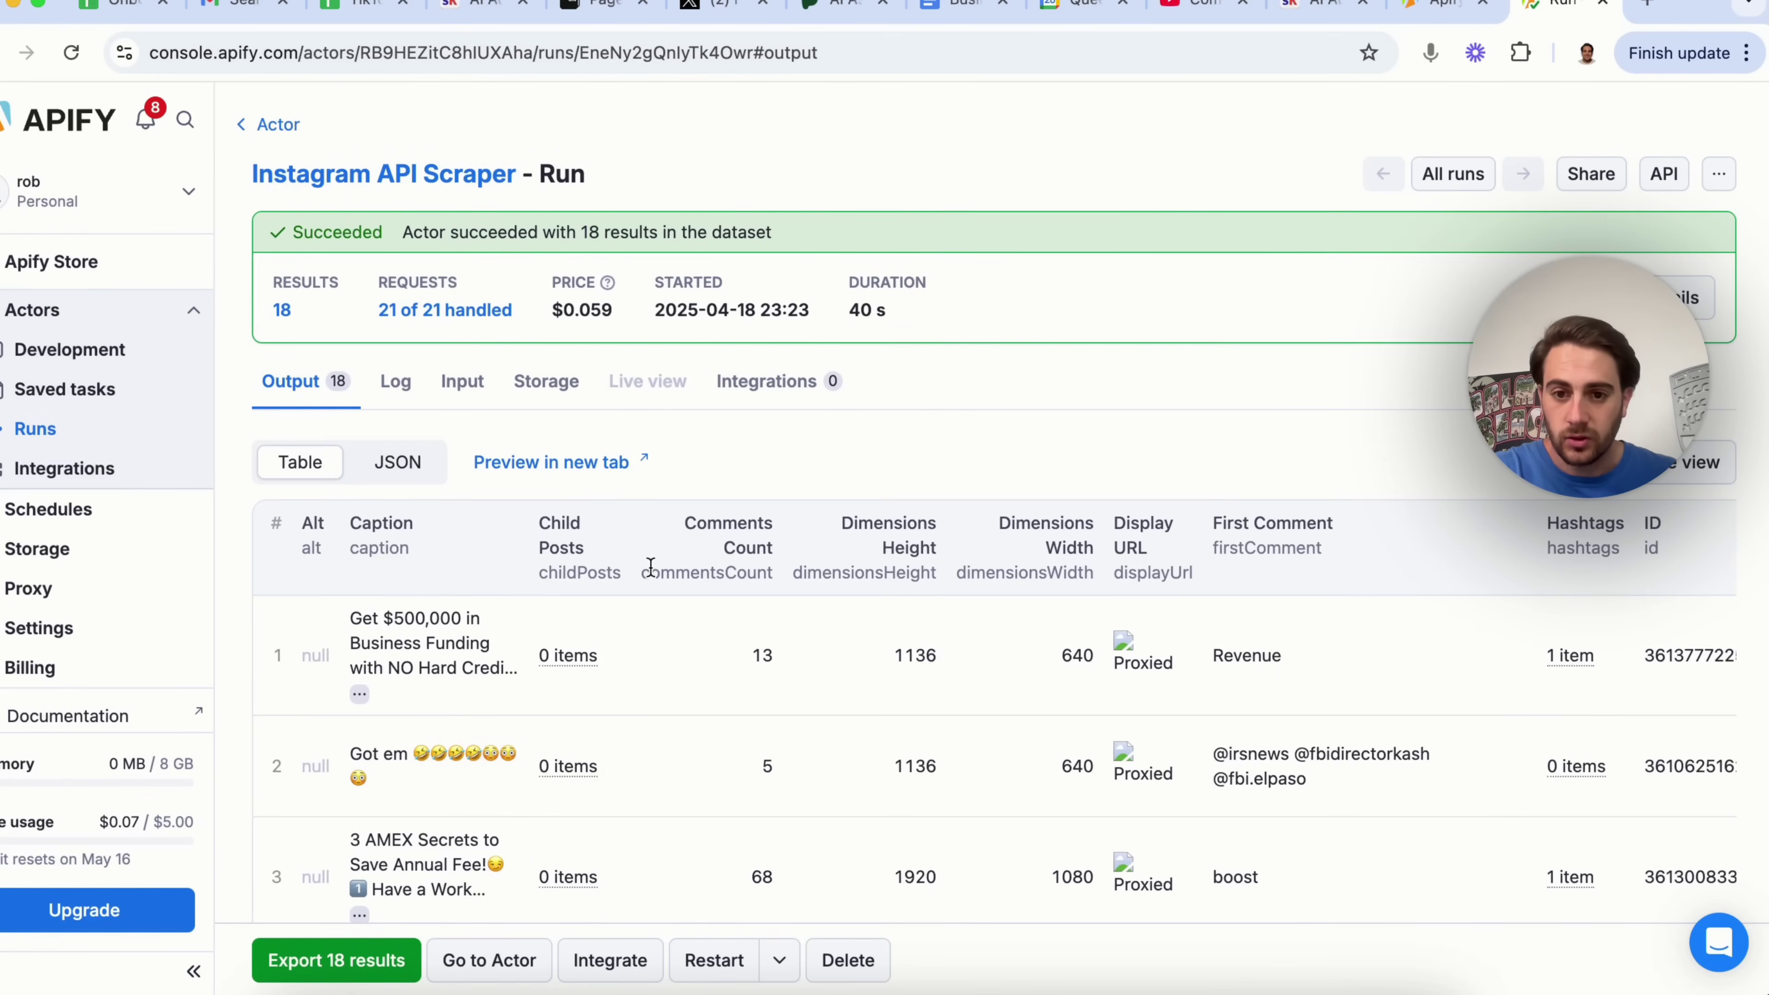
Step: Examine the run's output table across all its columns, from captions and comments to video play counts and video URLs
scroll(513, 729, "right", 10)
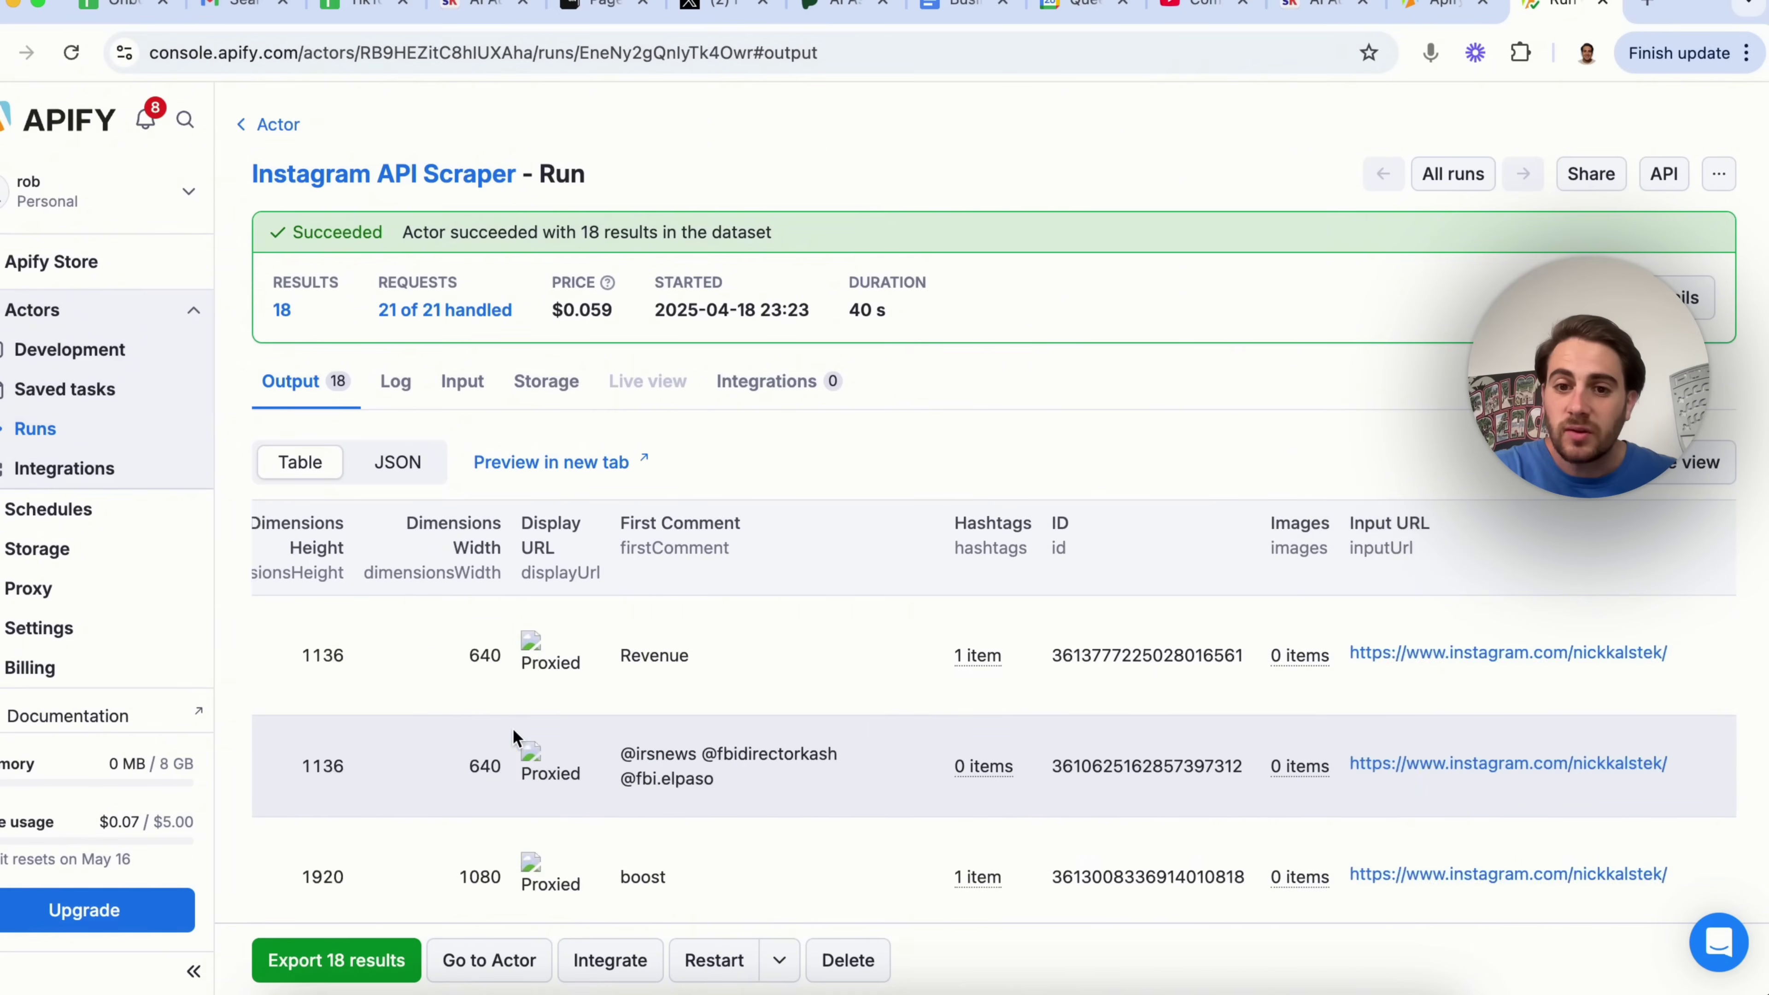
scroll(513, 728, "right", 10)
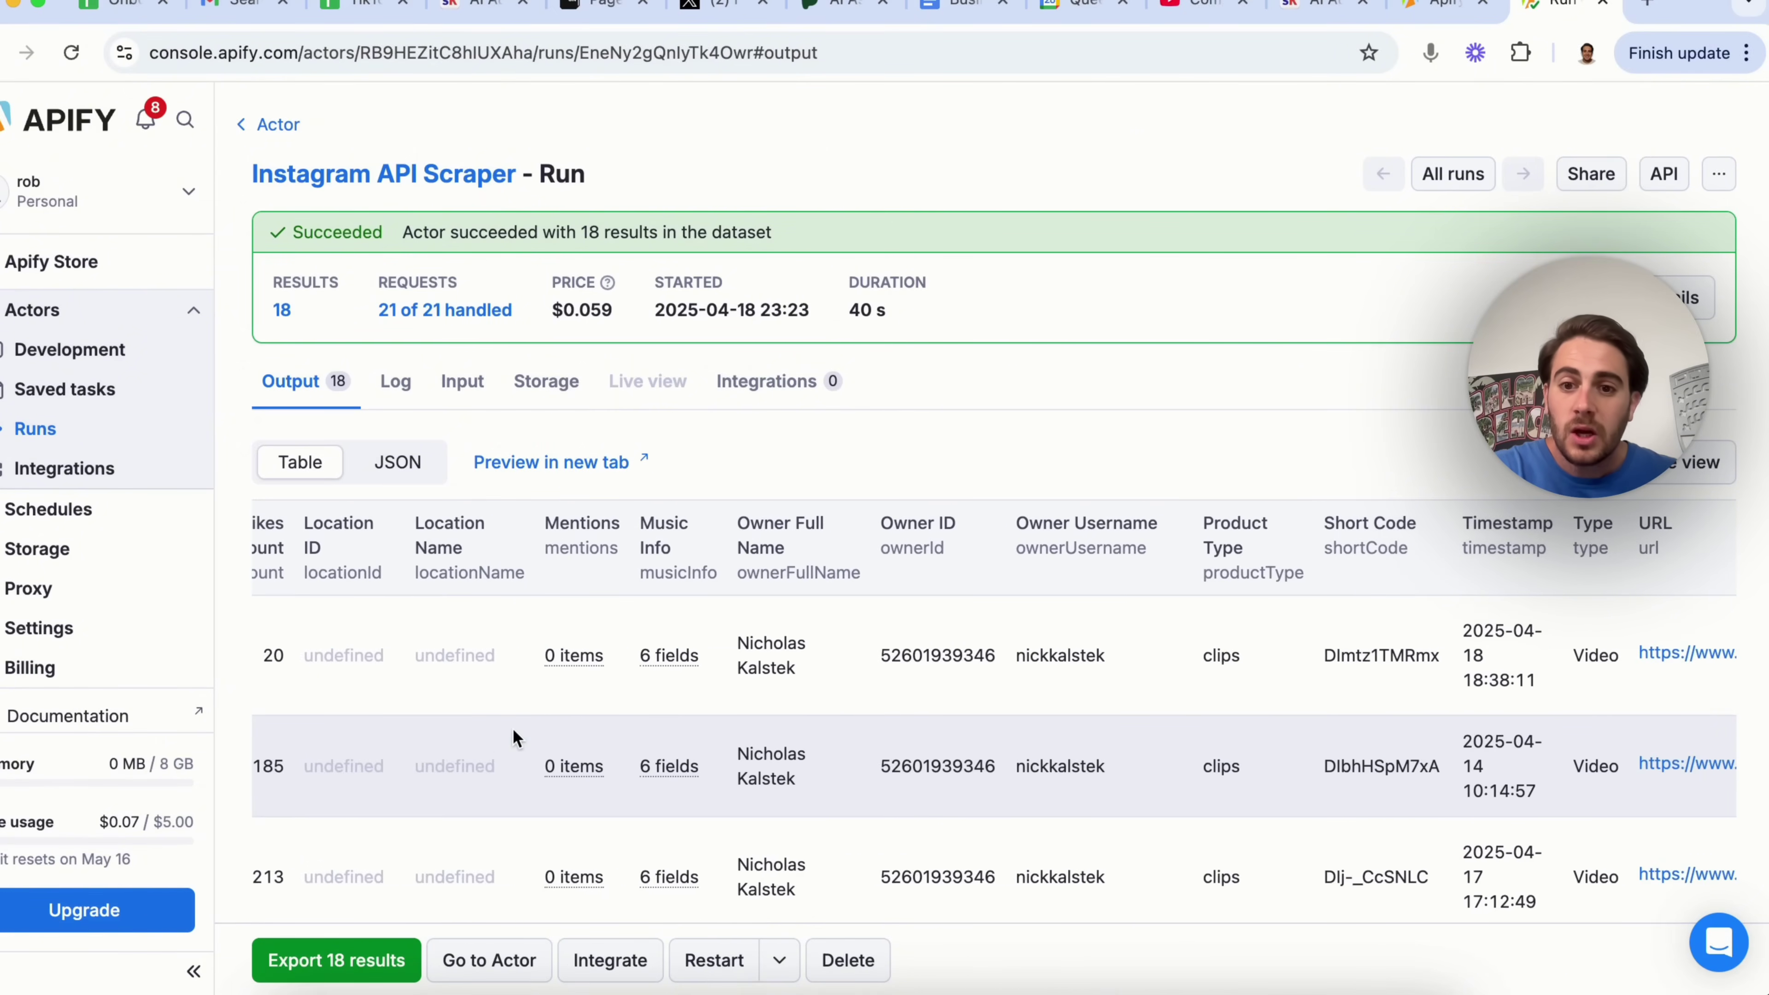
scroll(513, 727, "right", 5)
scroll(512, 727, "left", 15)
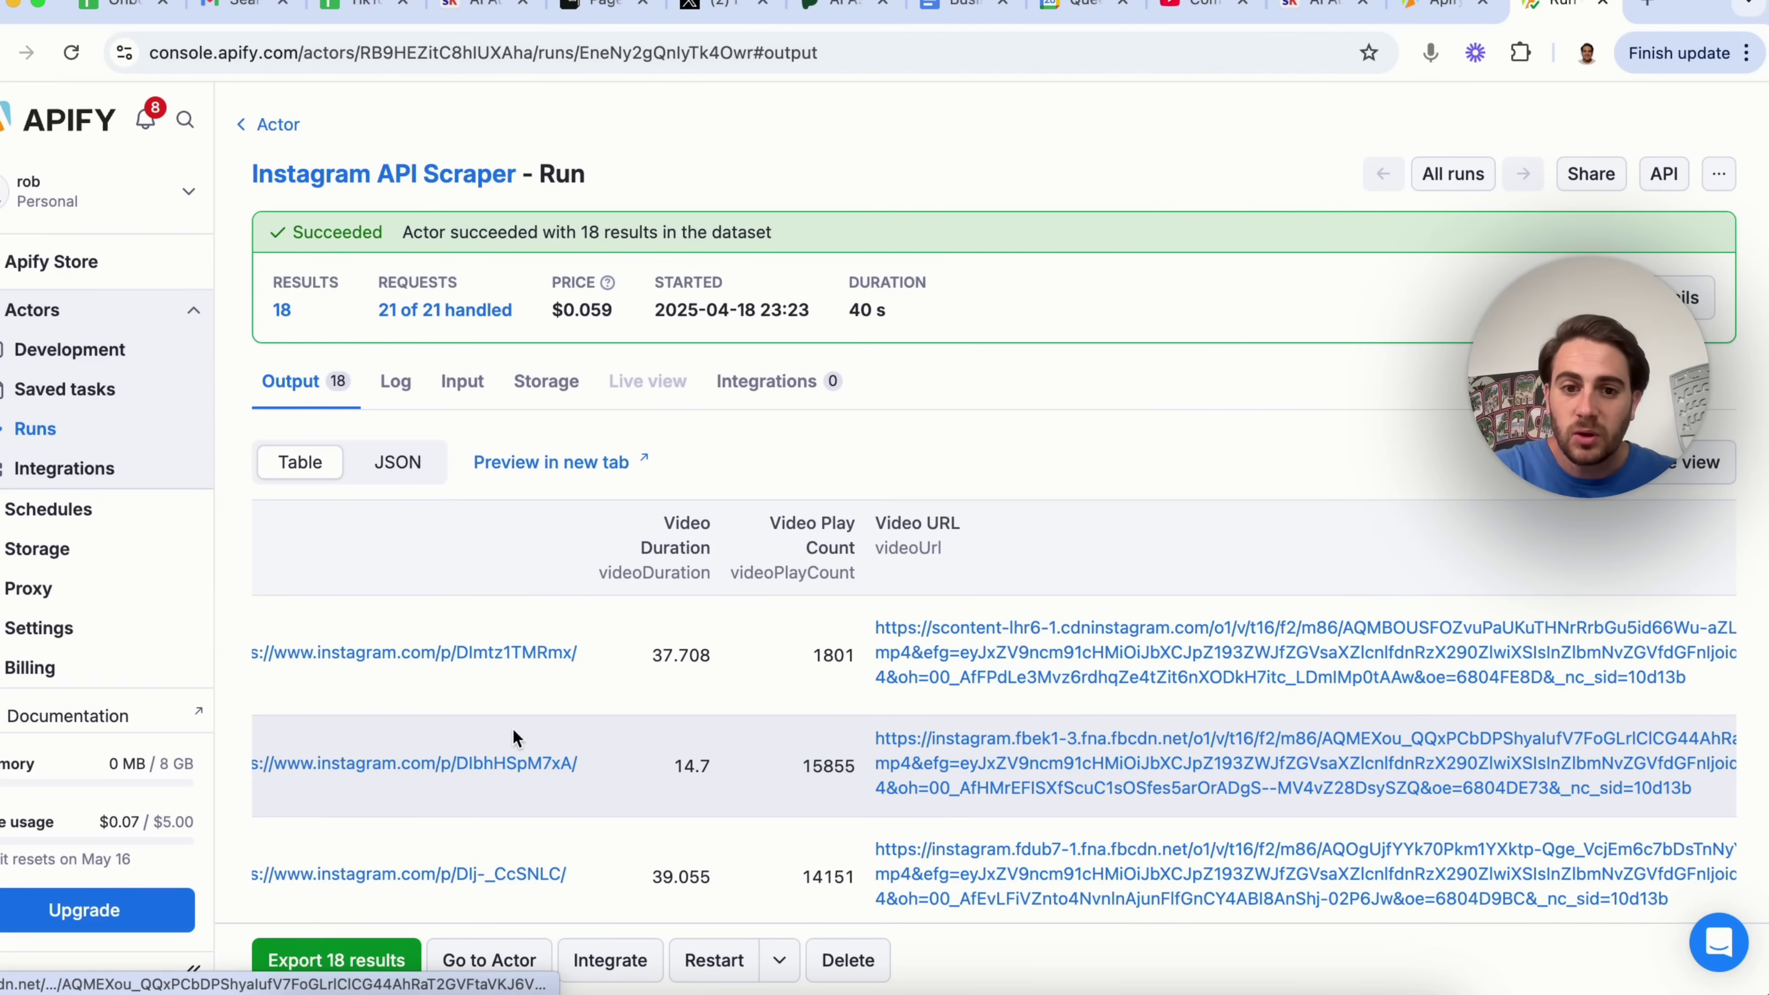
scroll(683, 575, "left", 10)
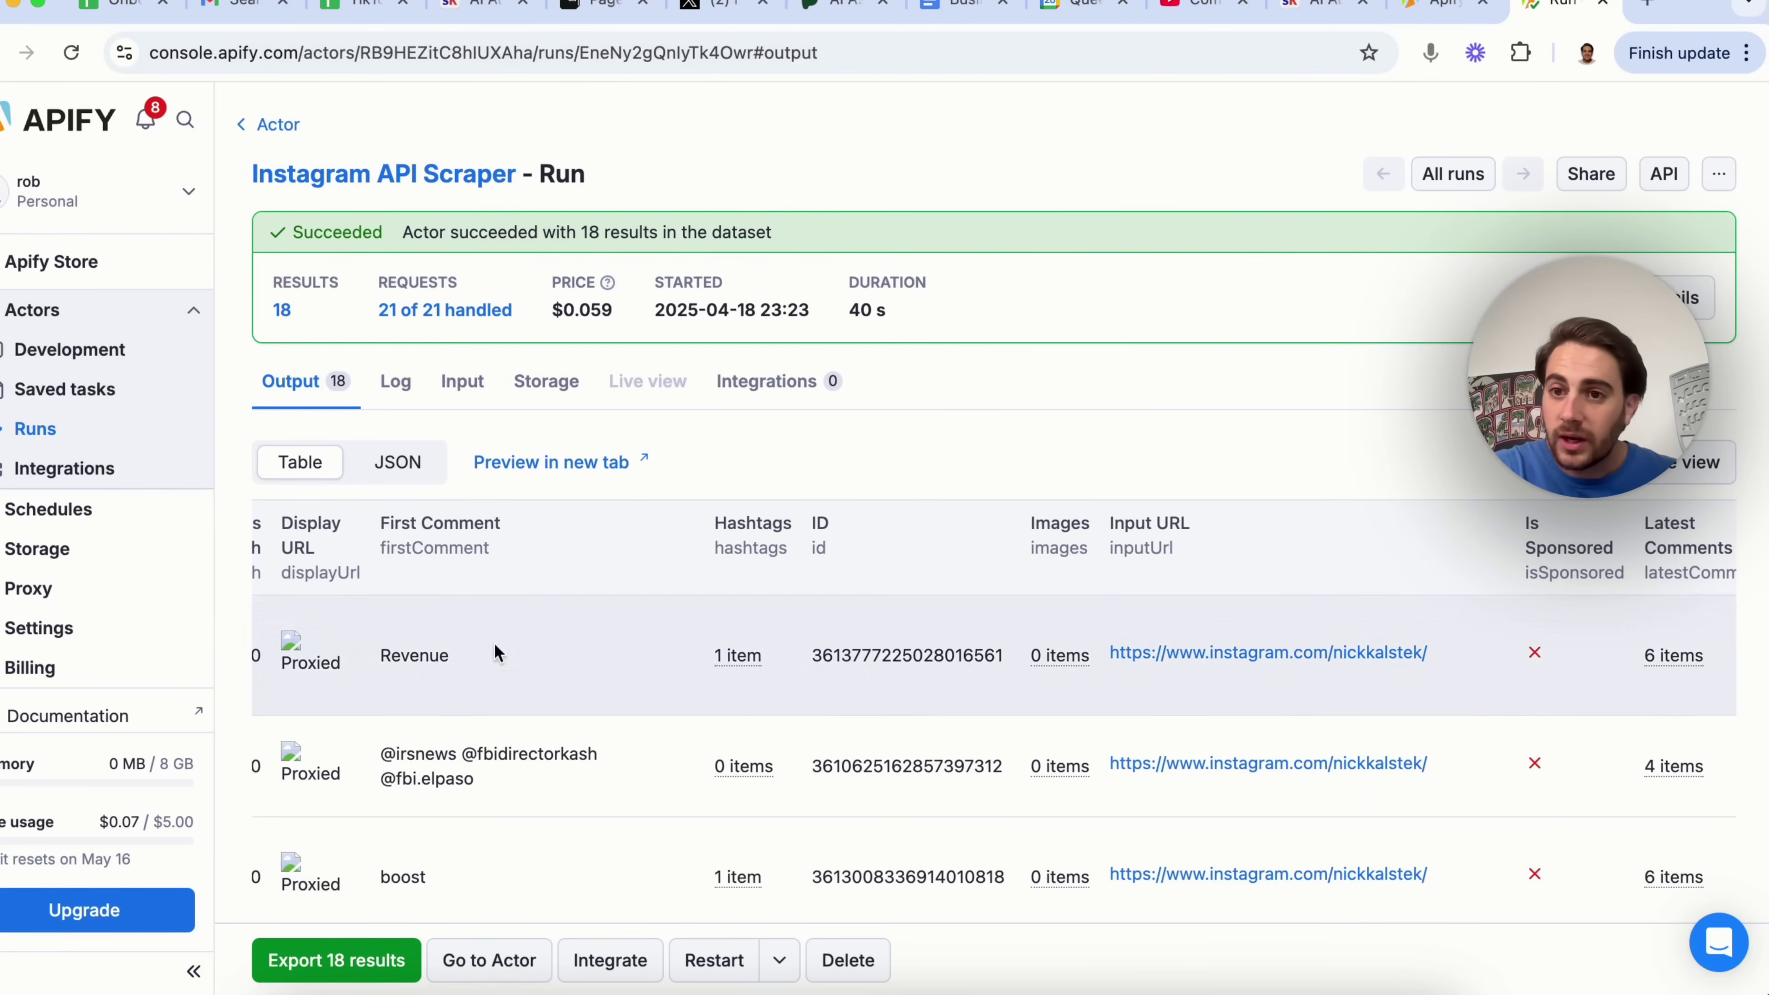
scroll(964, 616, "right", 10)
scroll(963, 617, "right", 15)
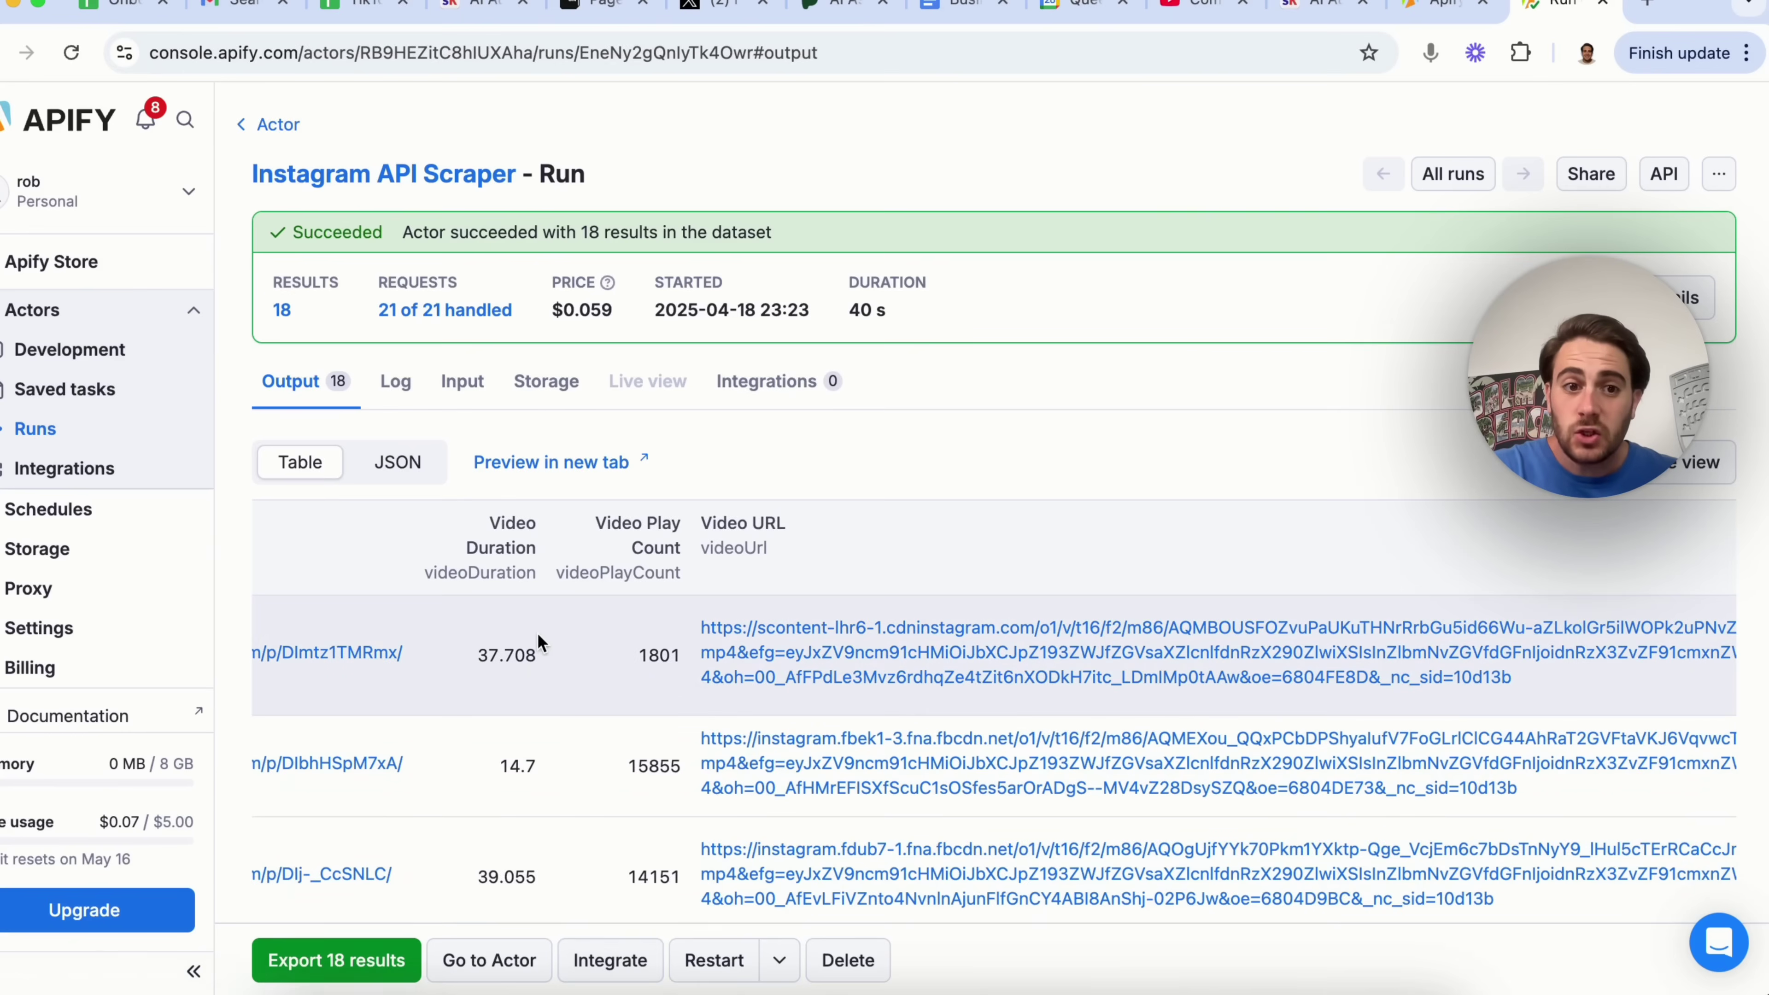
scroll(432, 586, "left", 20)
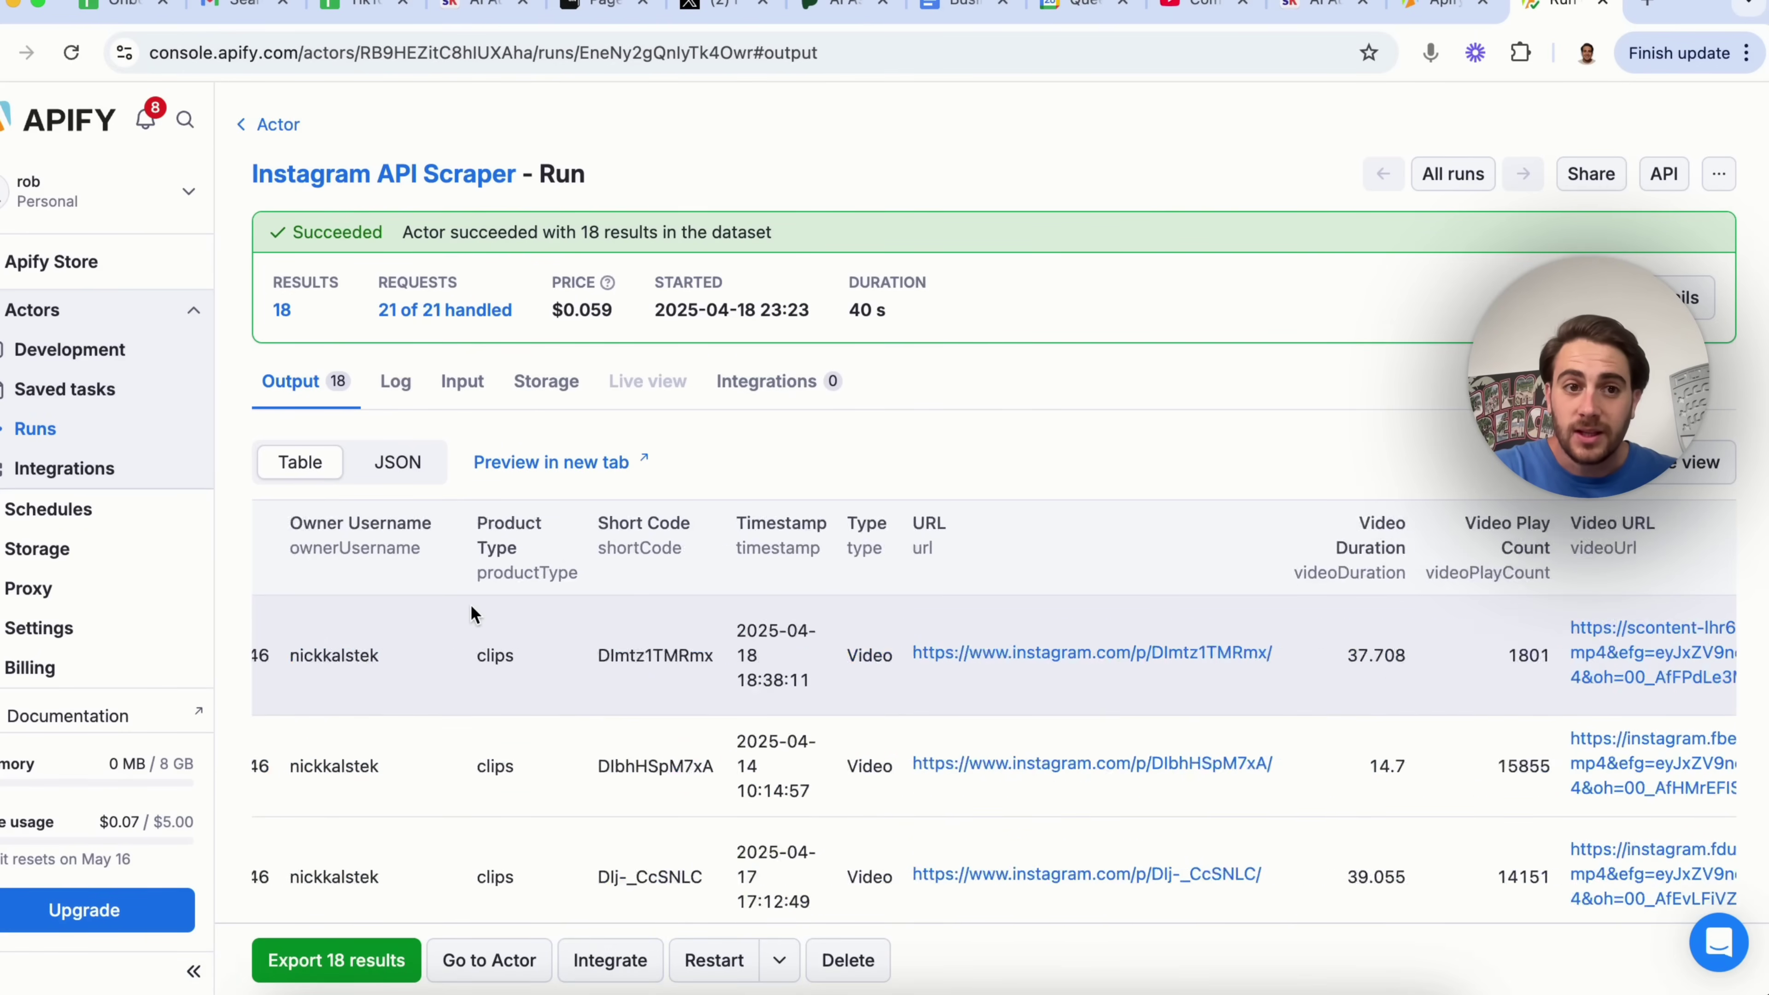
scroll(473, 614, "left", 15)
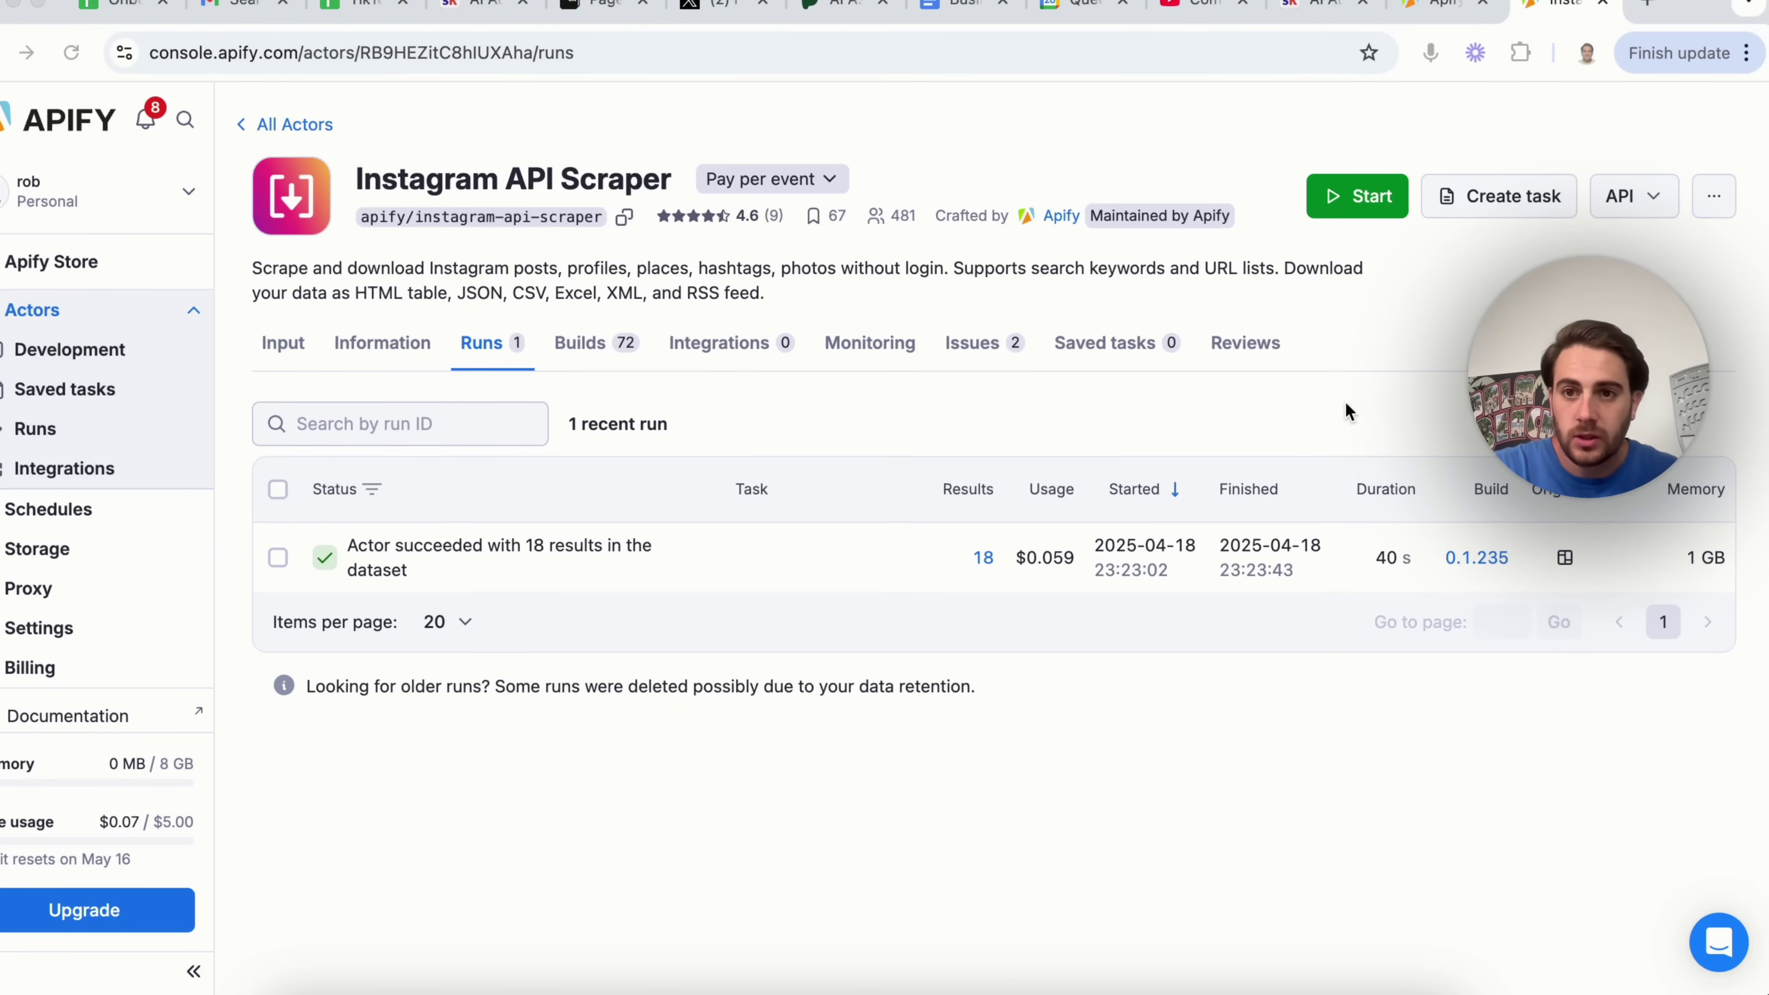
Step: Create the task "Instagram API Scraper (Task)" with the input copied from the Actor, and review its settings
left_click(1488, 199)
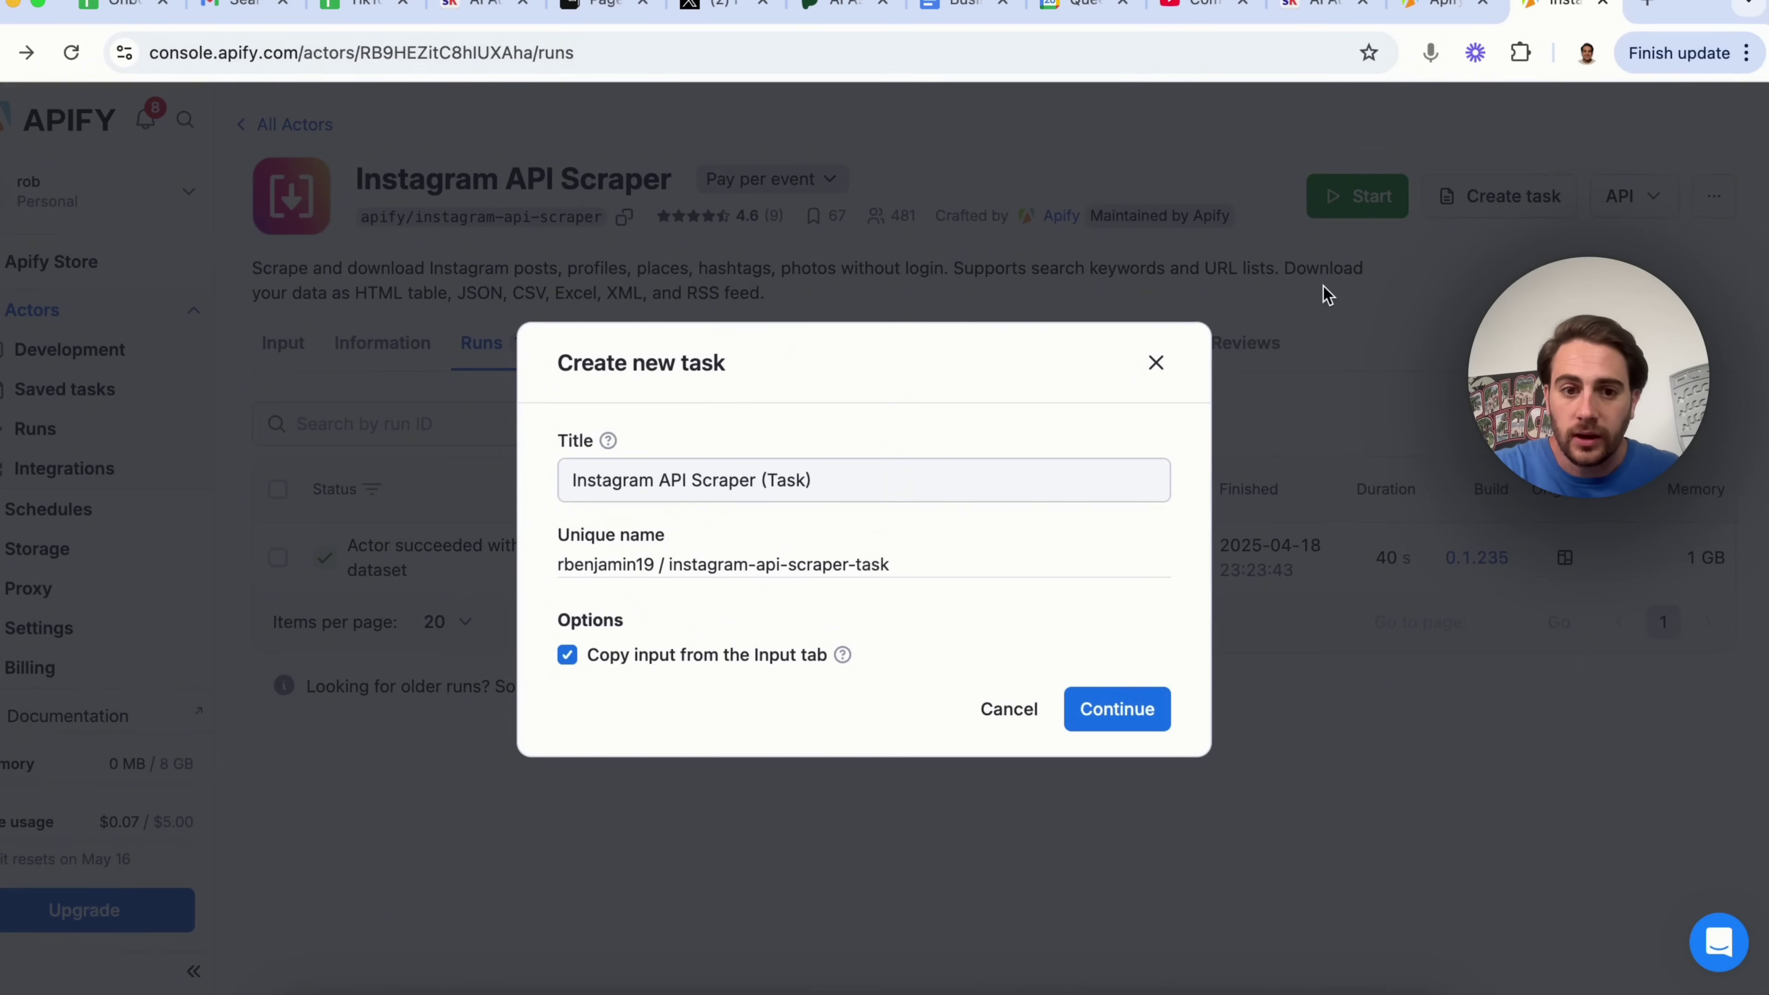
left_click(1092, 699)
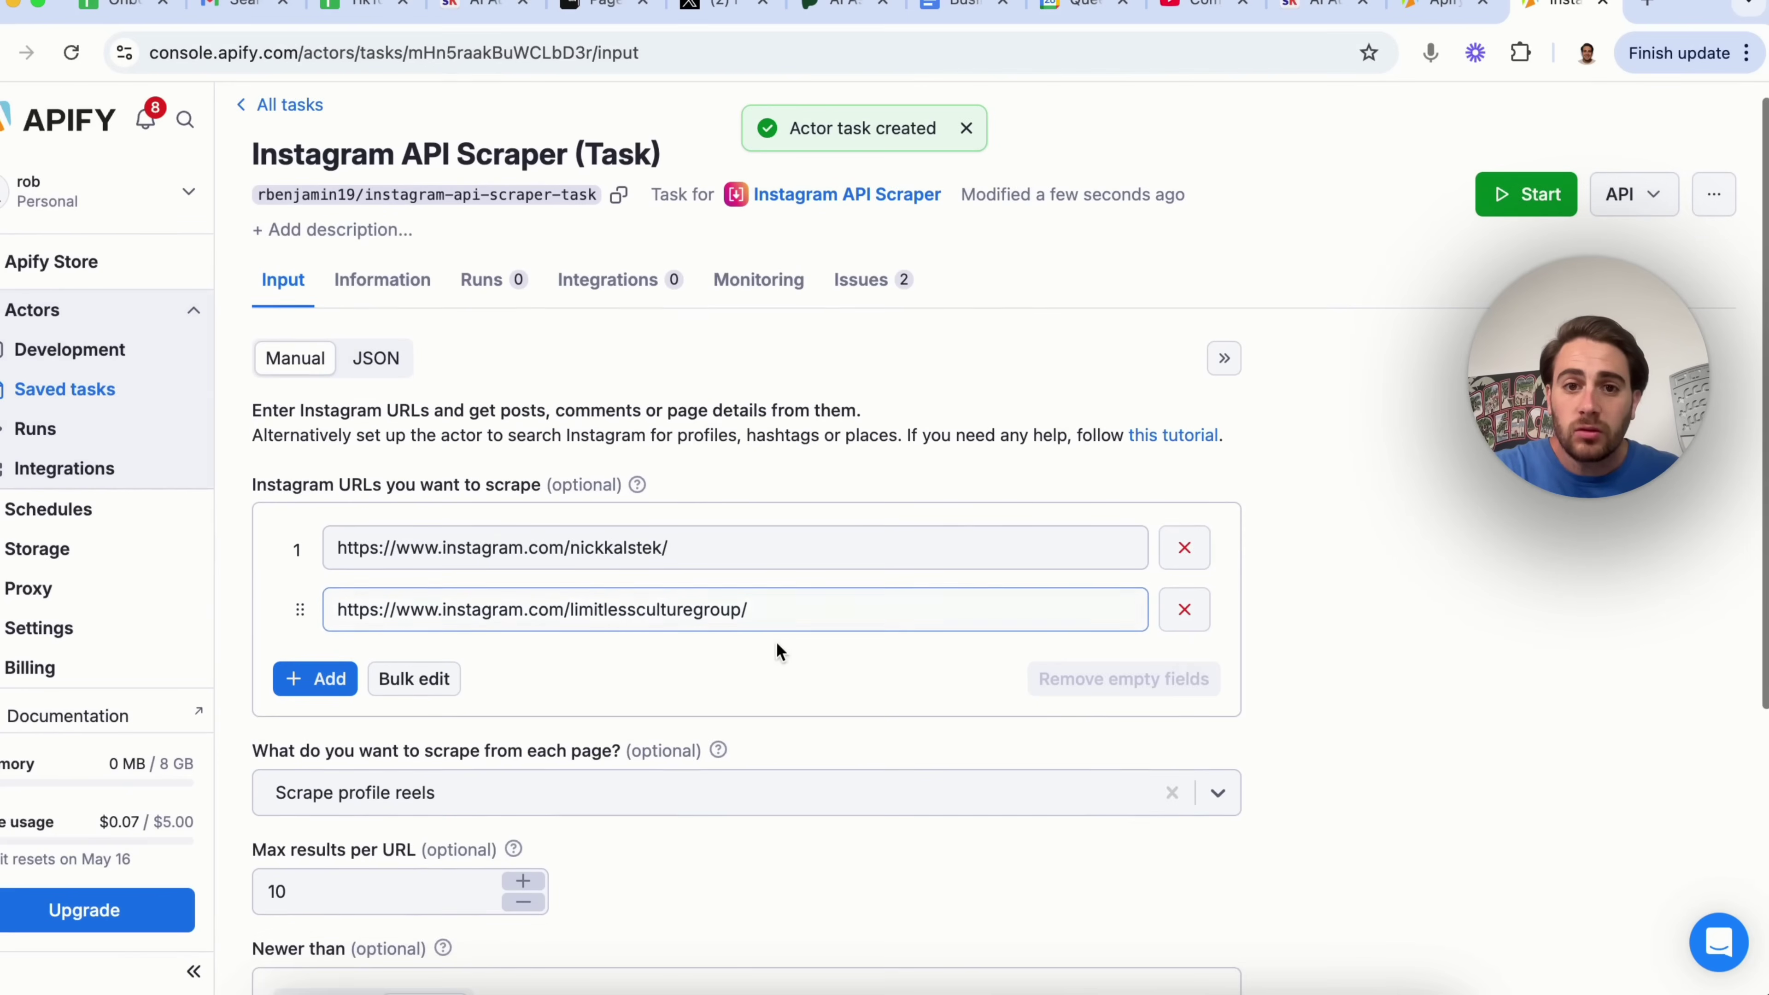
scroll(775, 642, "down", 6)
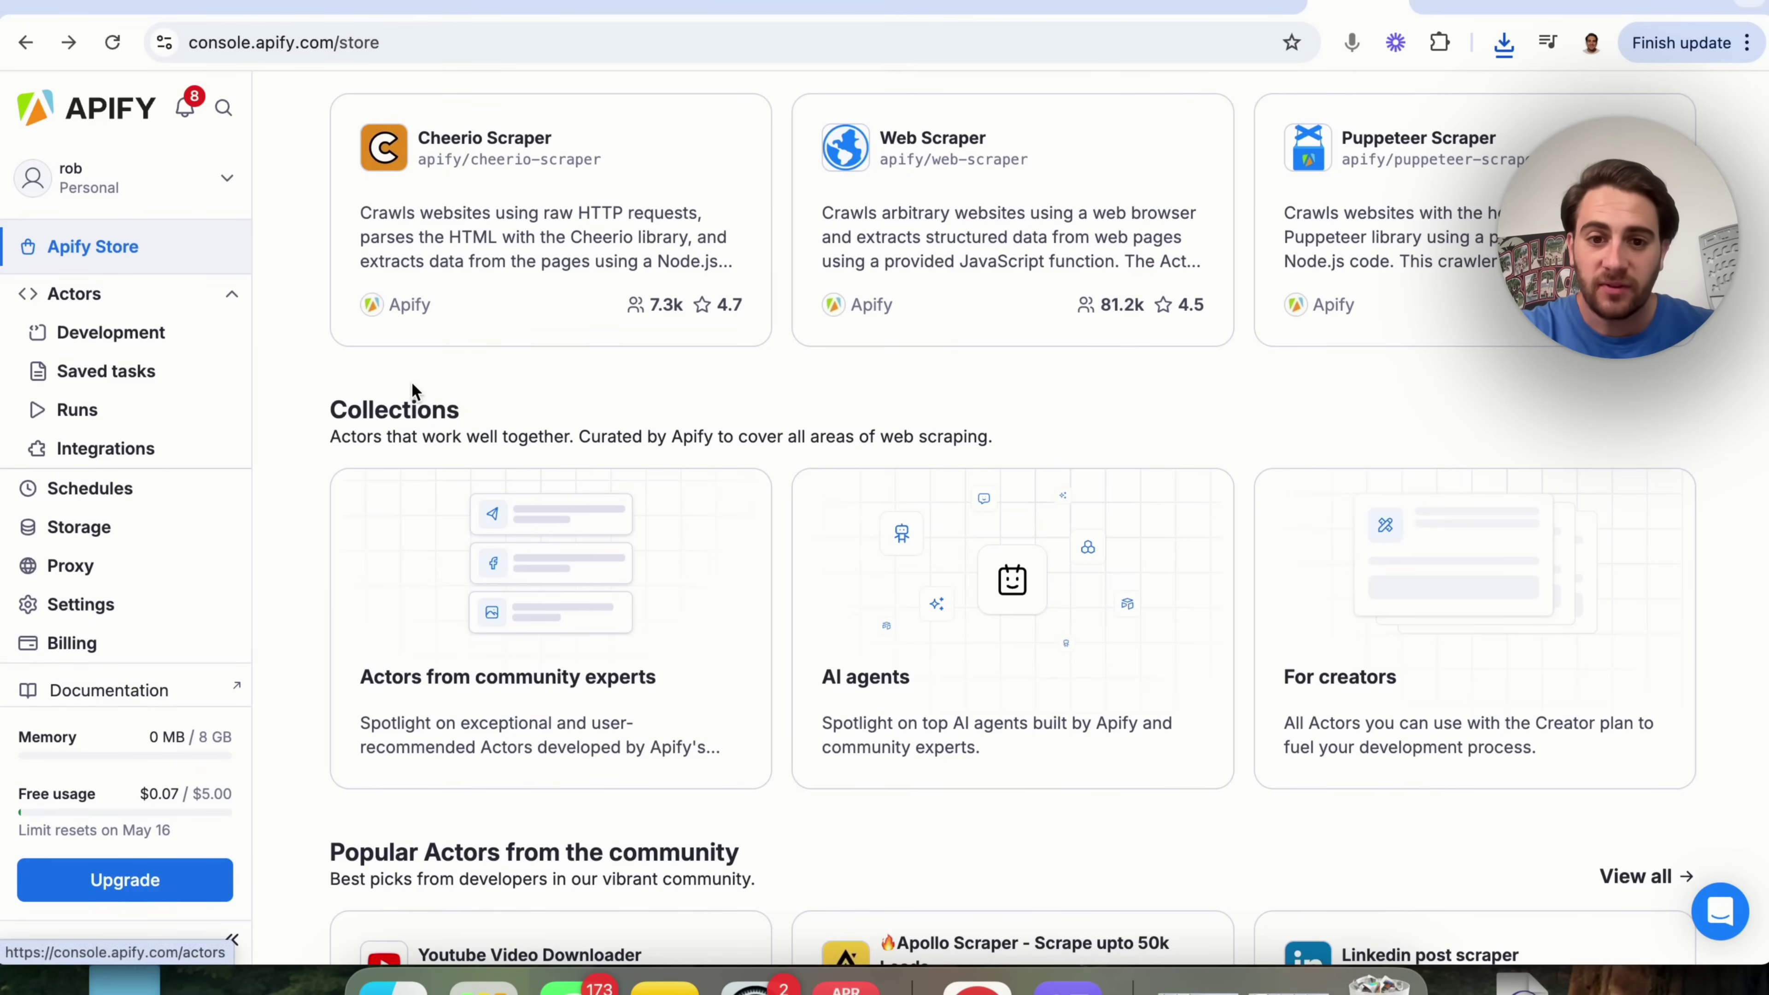
Step: Find the Collections section in the Apify Store and open the AI agents collection
scroll(412, 390, "up", 15)
scroll(412, 390, "down", 15)
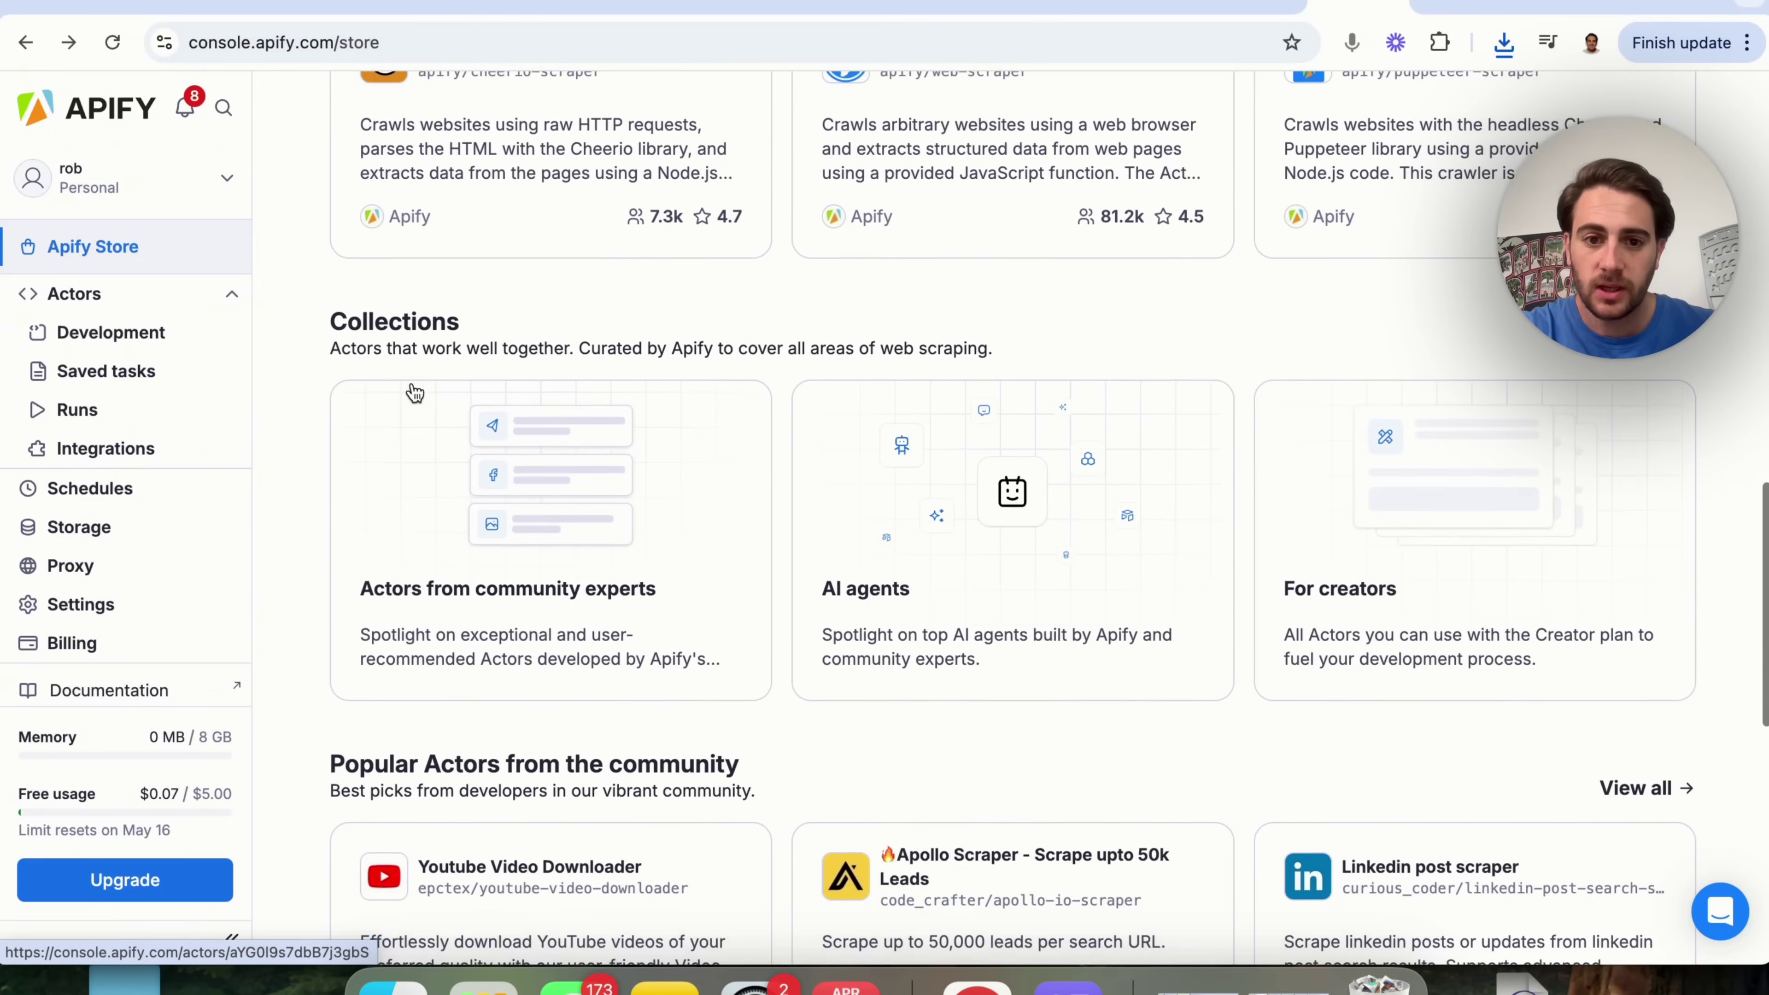
left_click(953, 537)
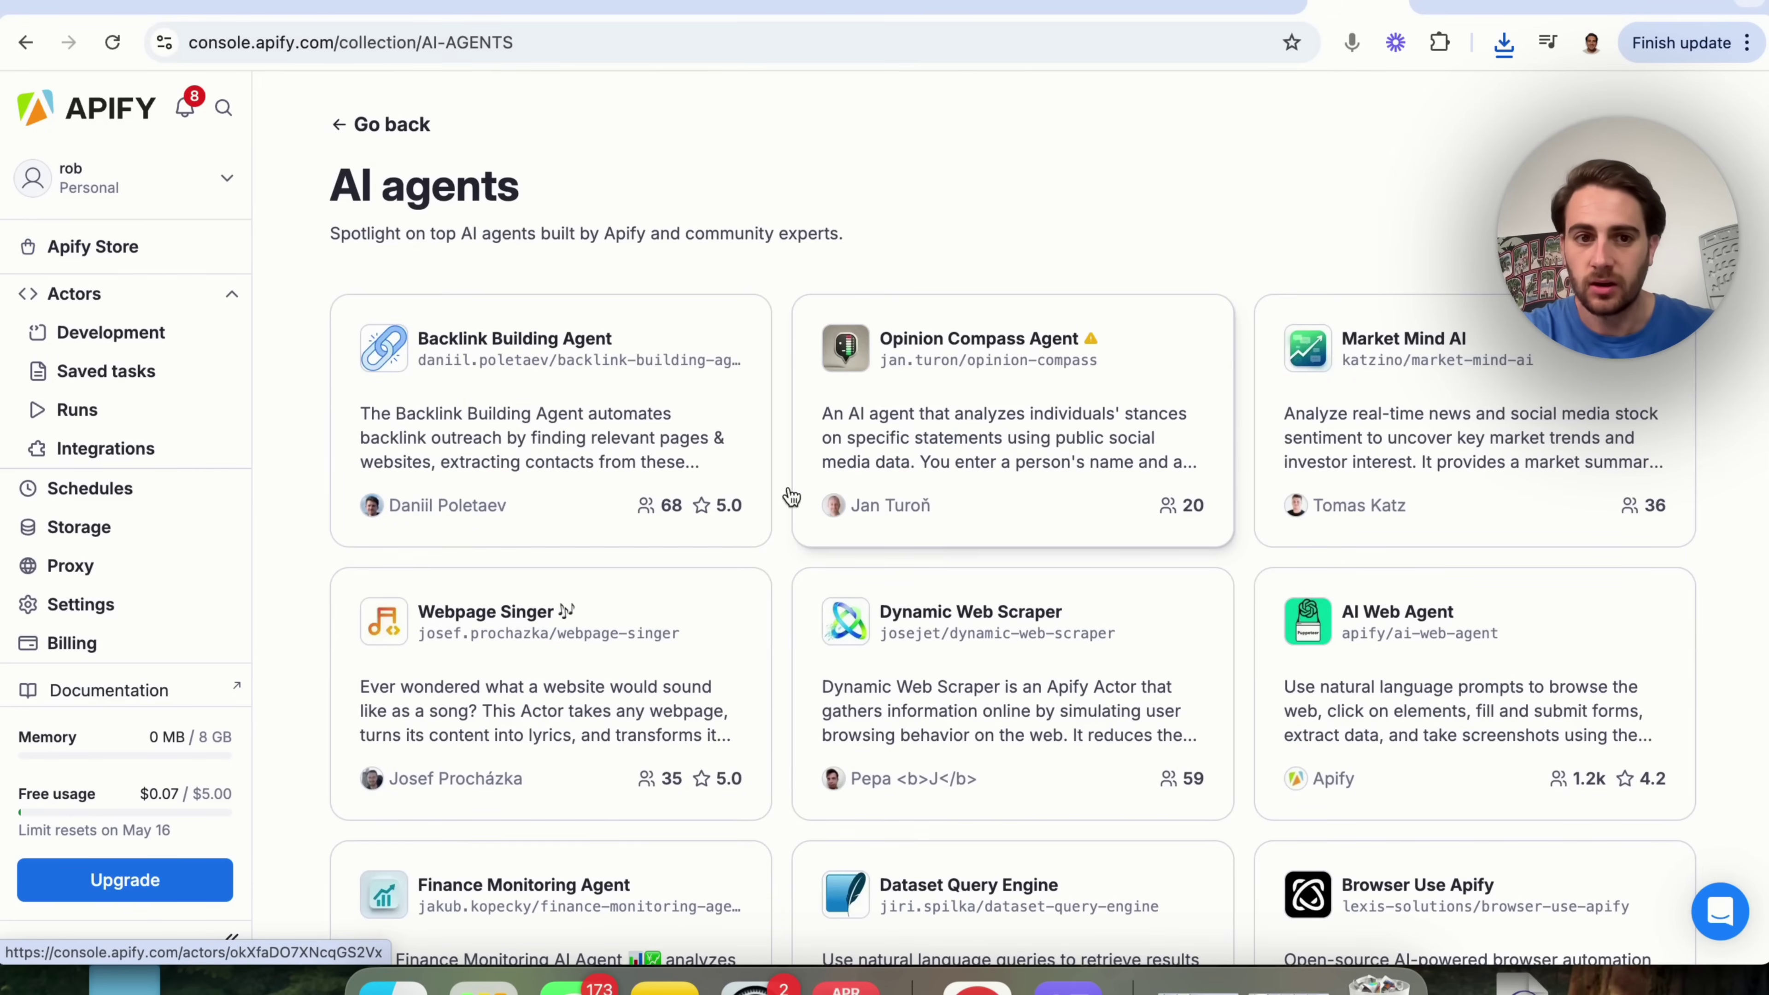
Step: Look through the AI agents collection and open the AI Web Agent
scroll(652, 394, "down", 4)
scroll(652, 393, "down", 9)
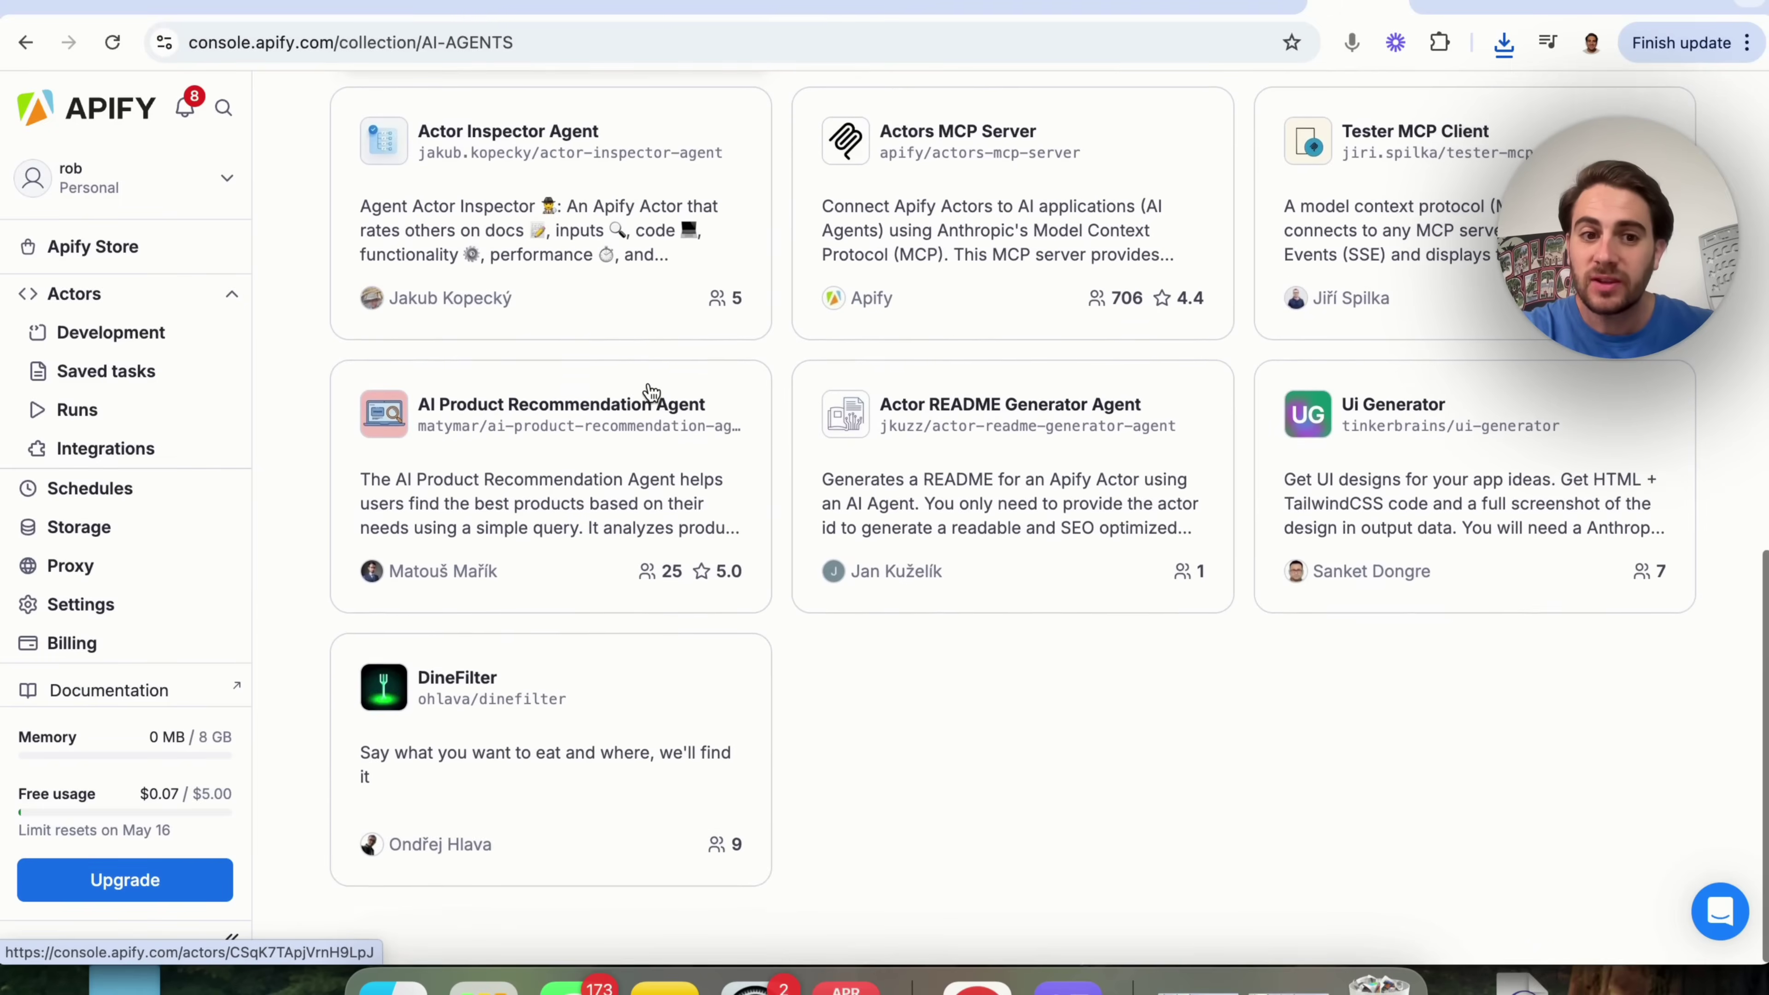
scroll(651, 392, "up", 3)
scroll(651, 392, "up", 10)
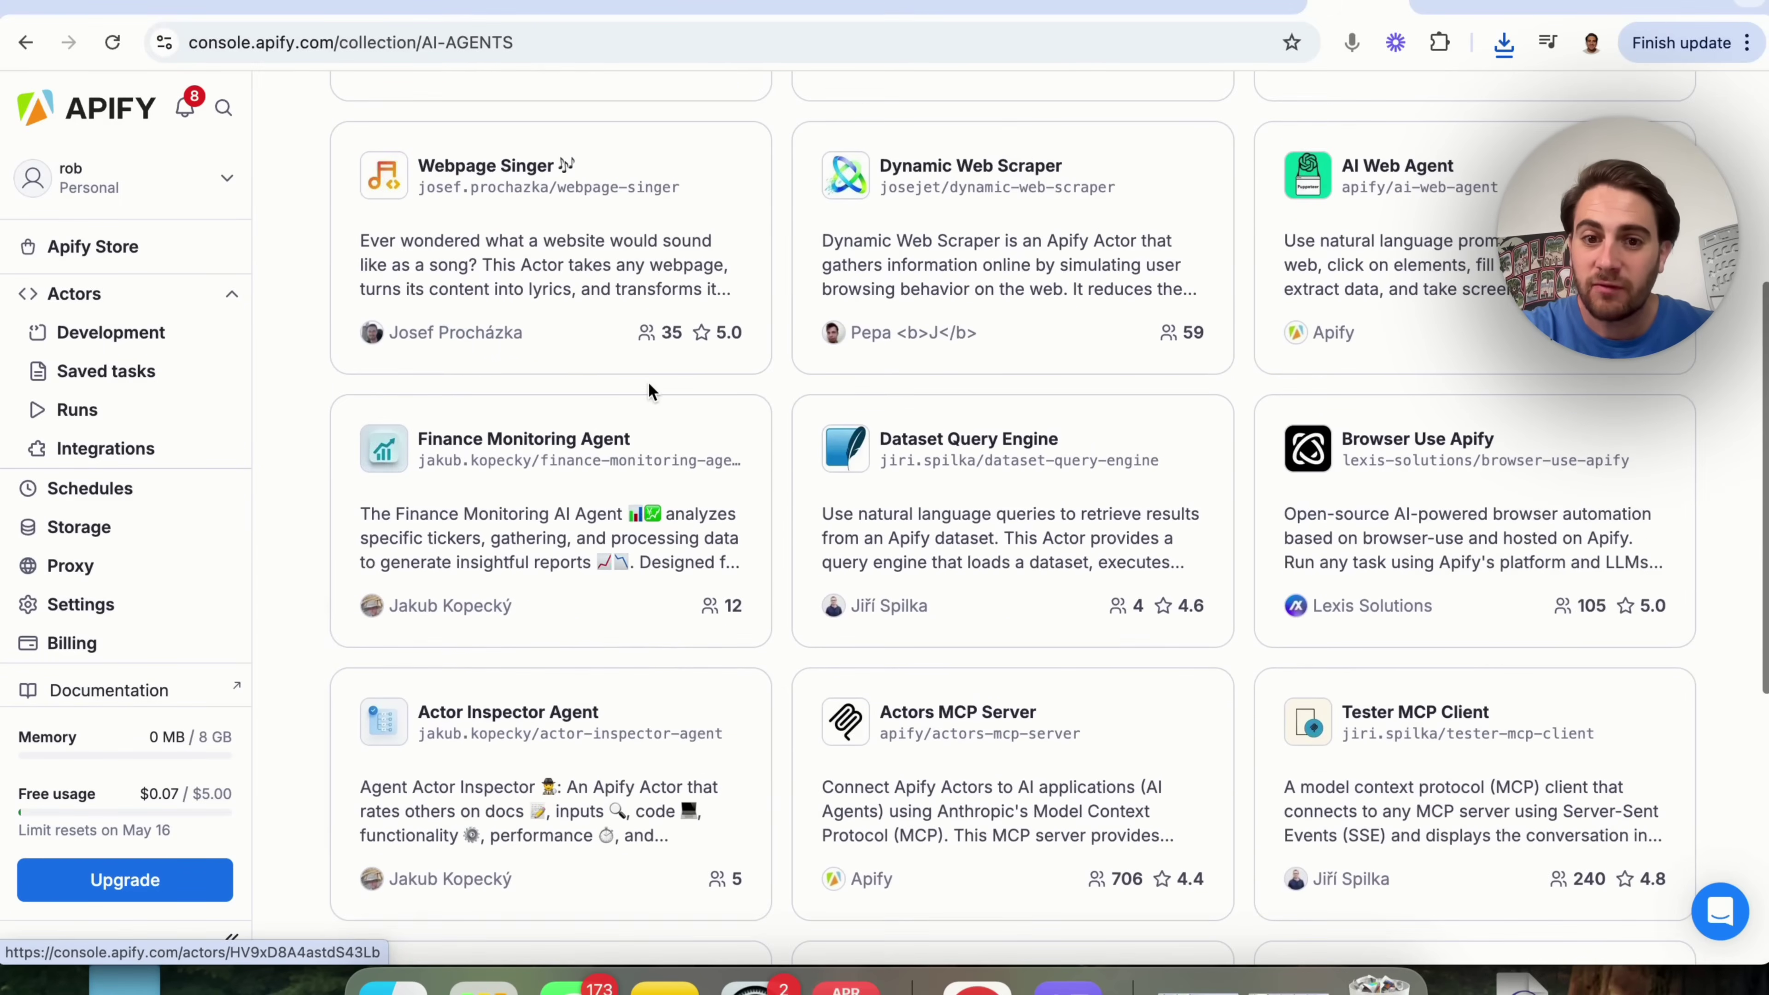
scroll(651, 406, "up", 2)
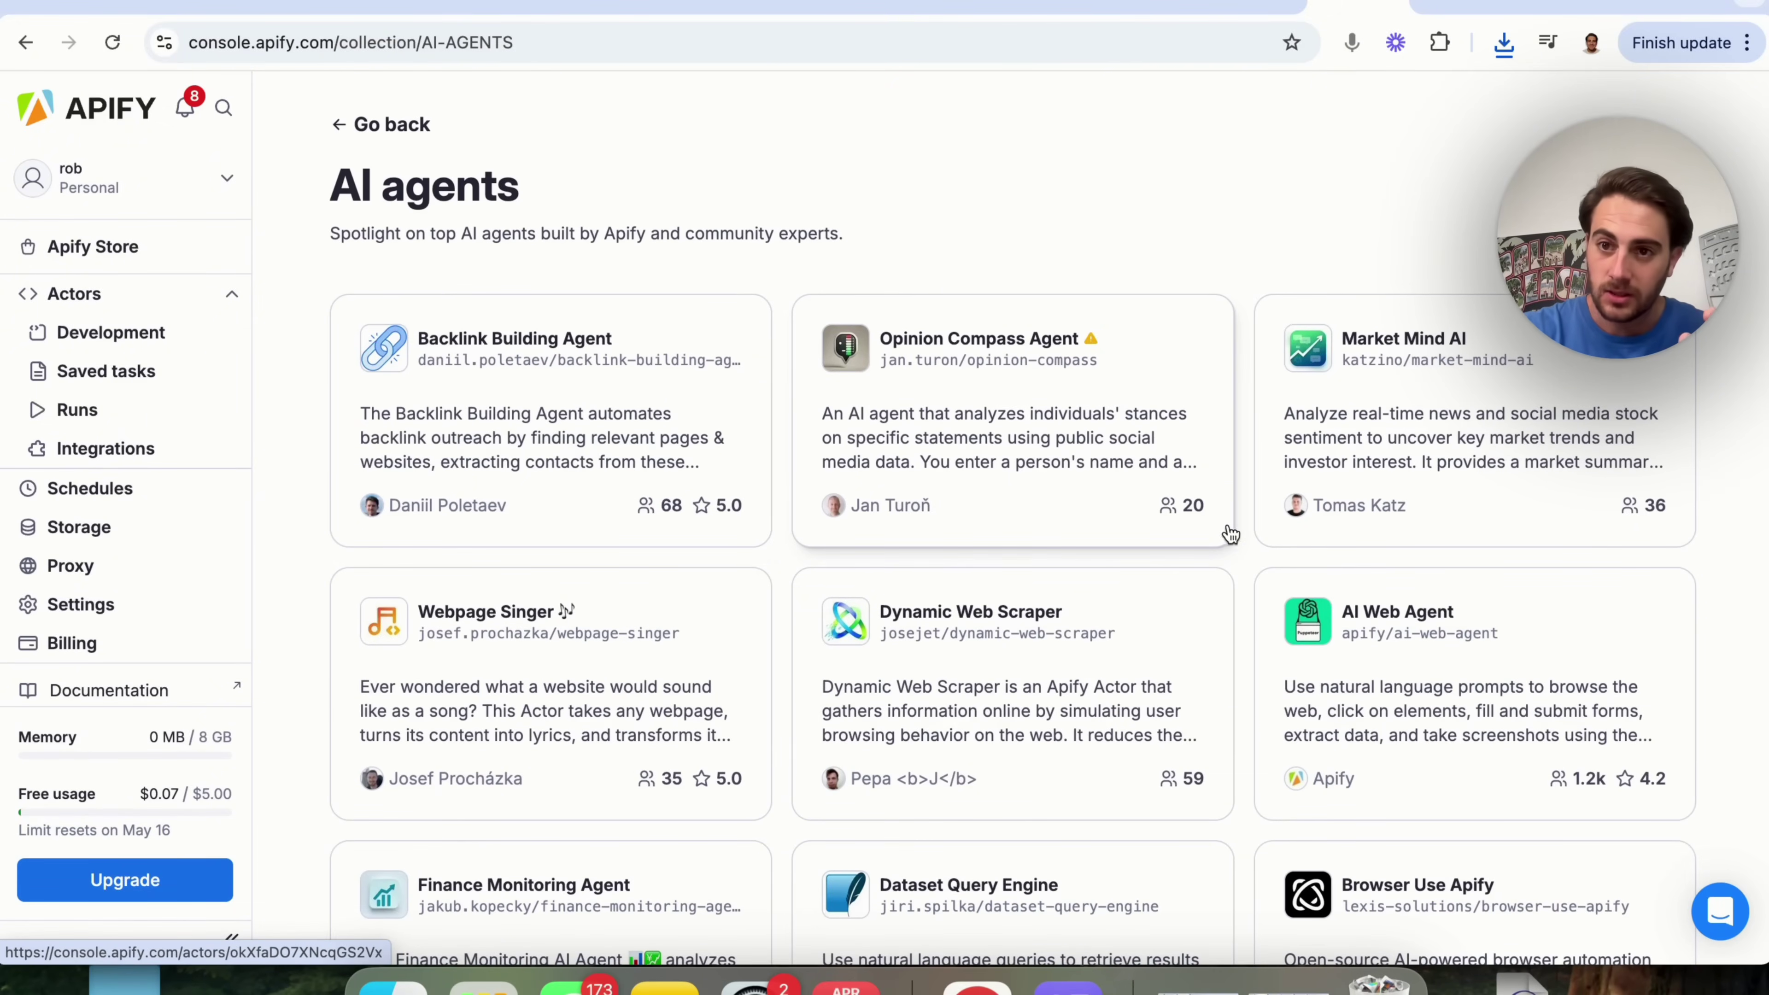
left_click(1376, 680)
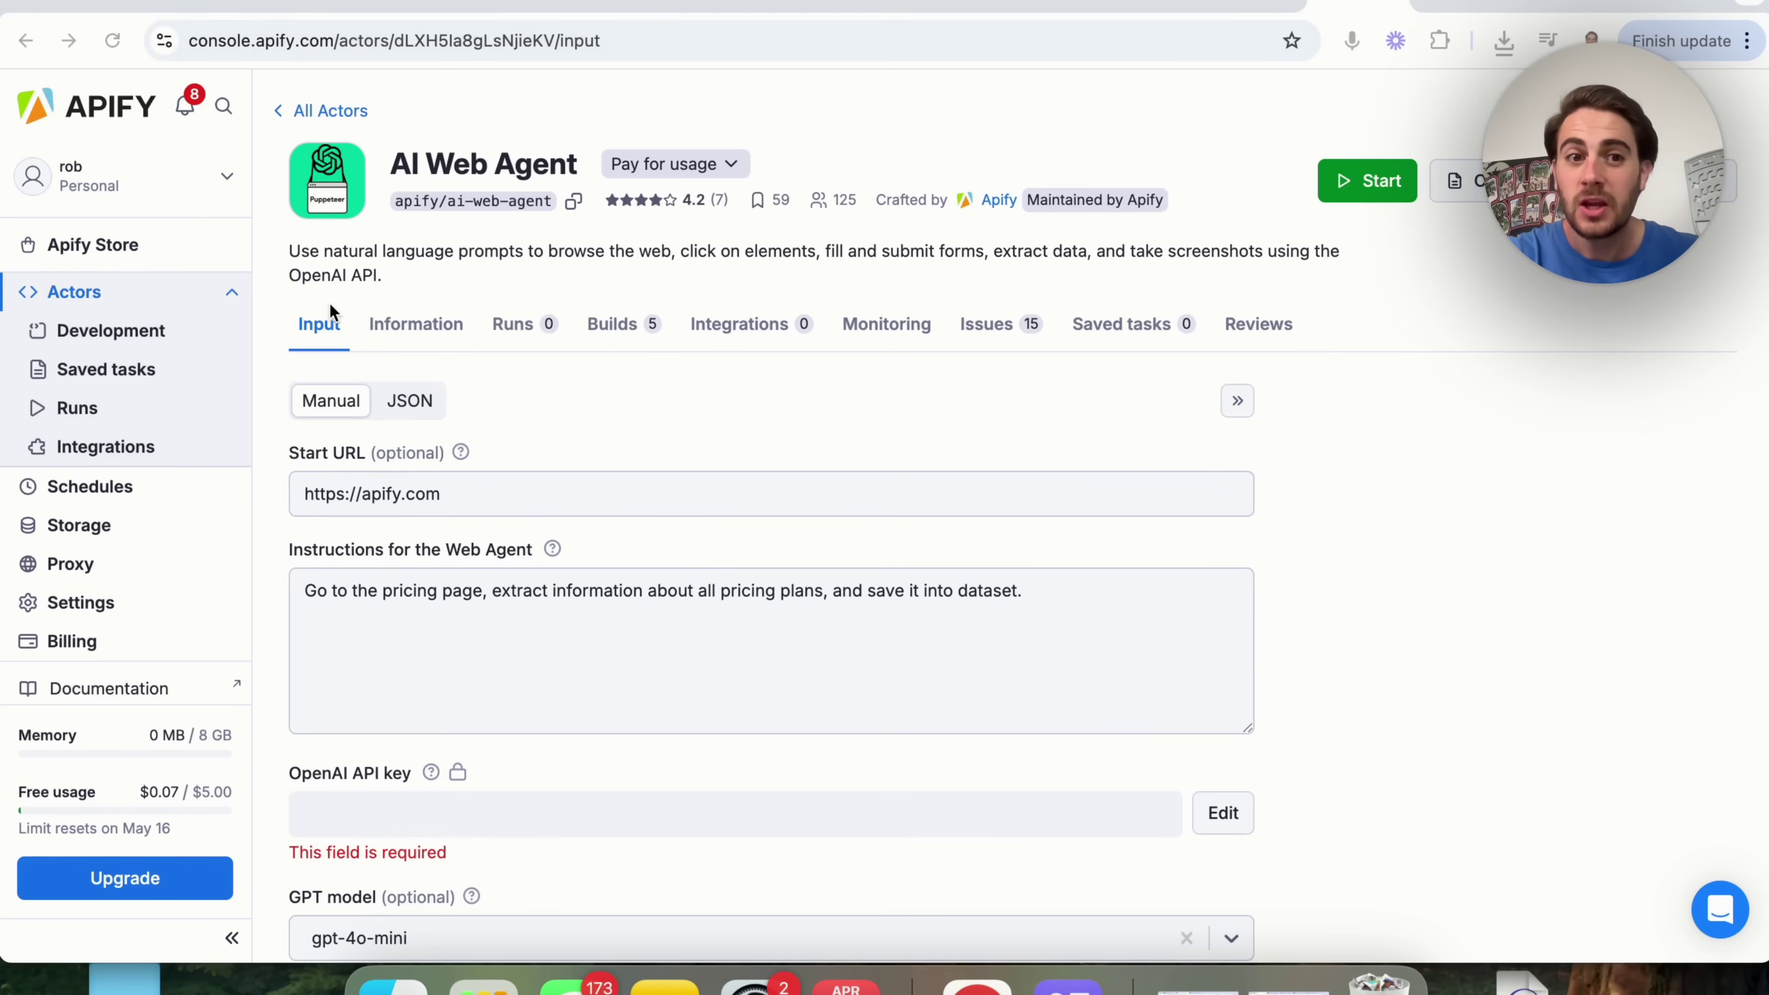
Step: Examine the AI Web Agent's input settings: start URL, instructions, OpenAI API key, GPT model, proxy configuration and run options
scroll(498, 323, "down", 2)
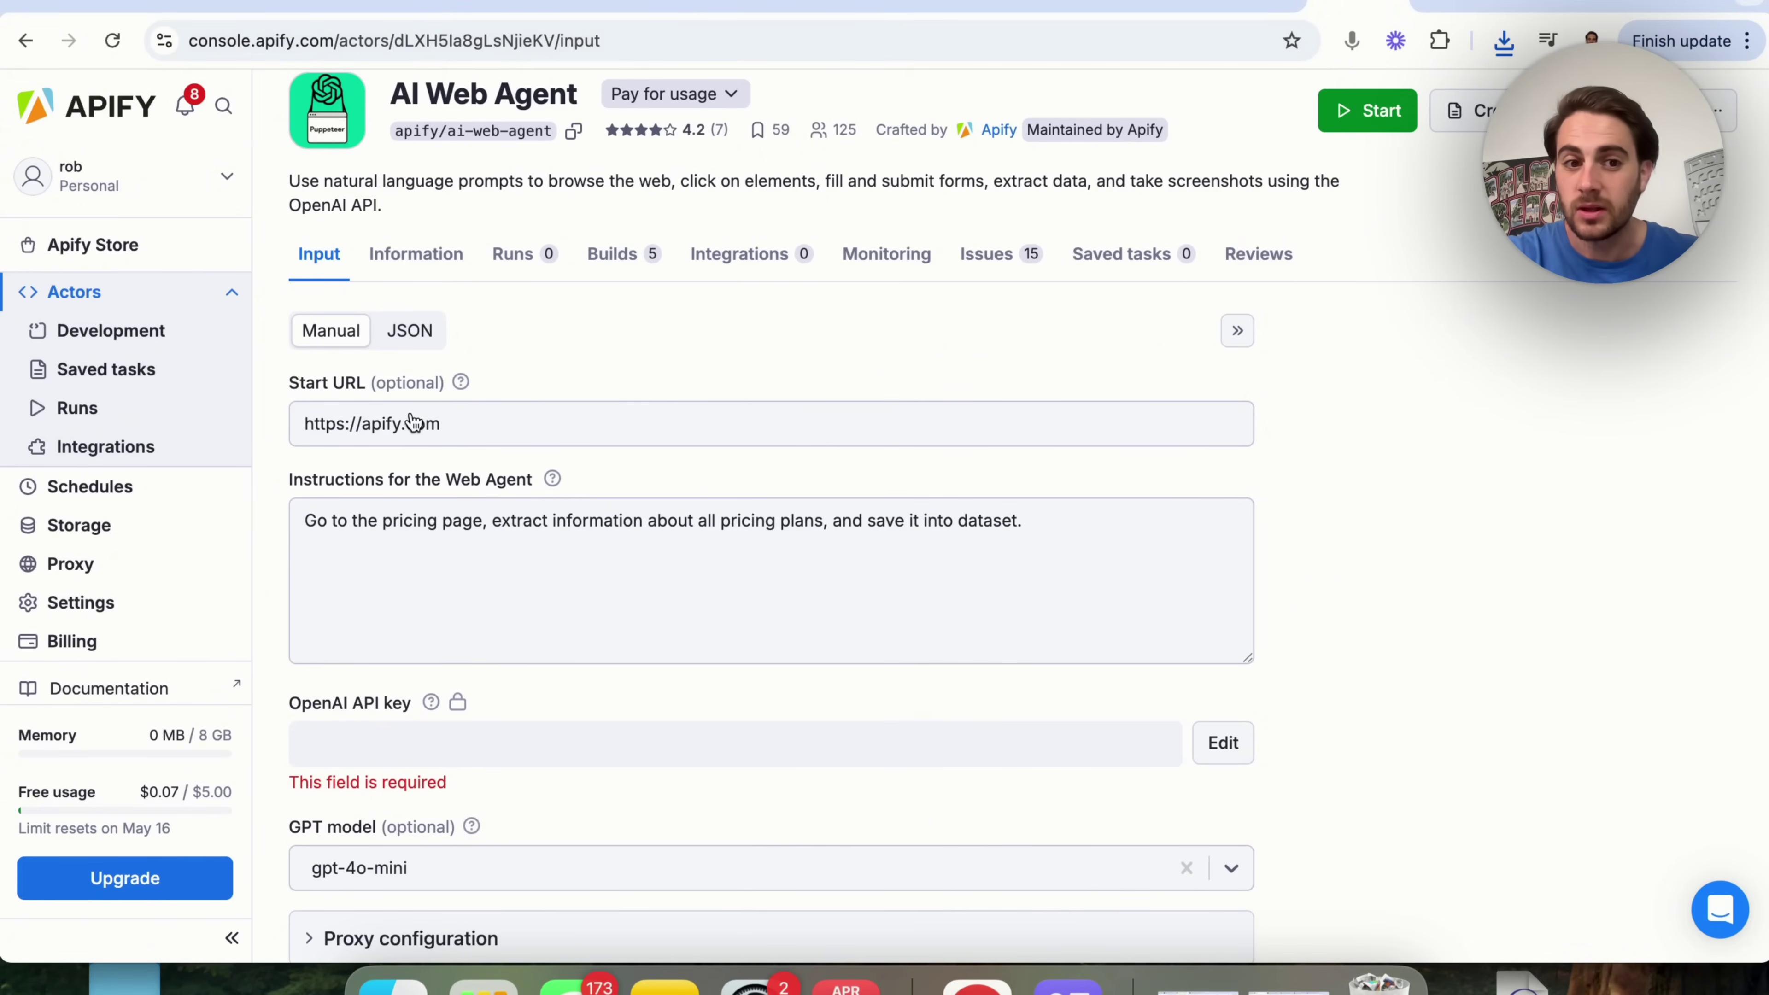
scroll(411, 422, "down", 2)
scroll(435, 486, "down", 1)
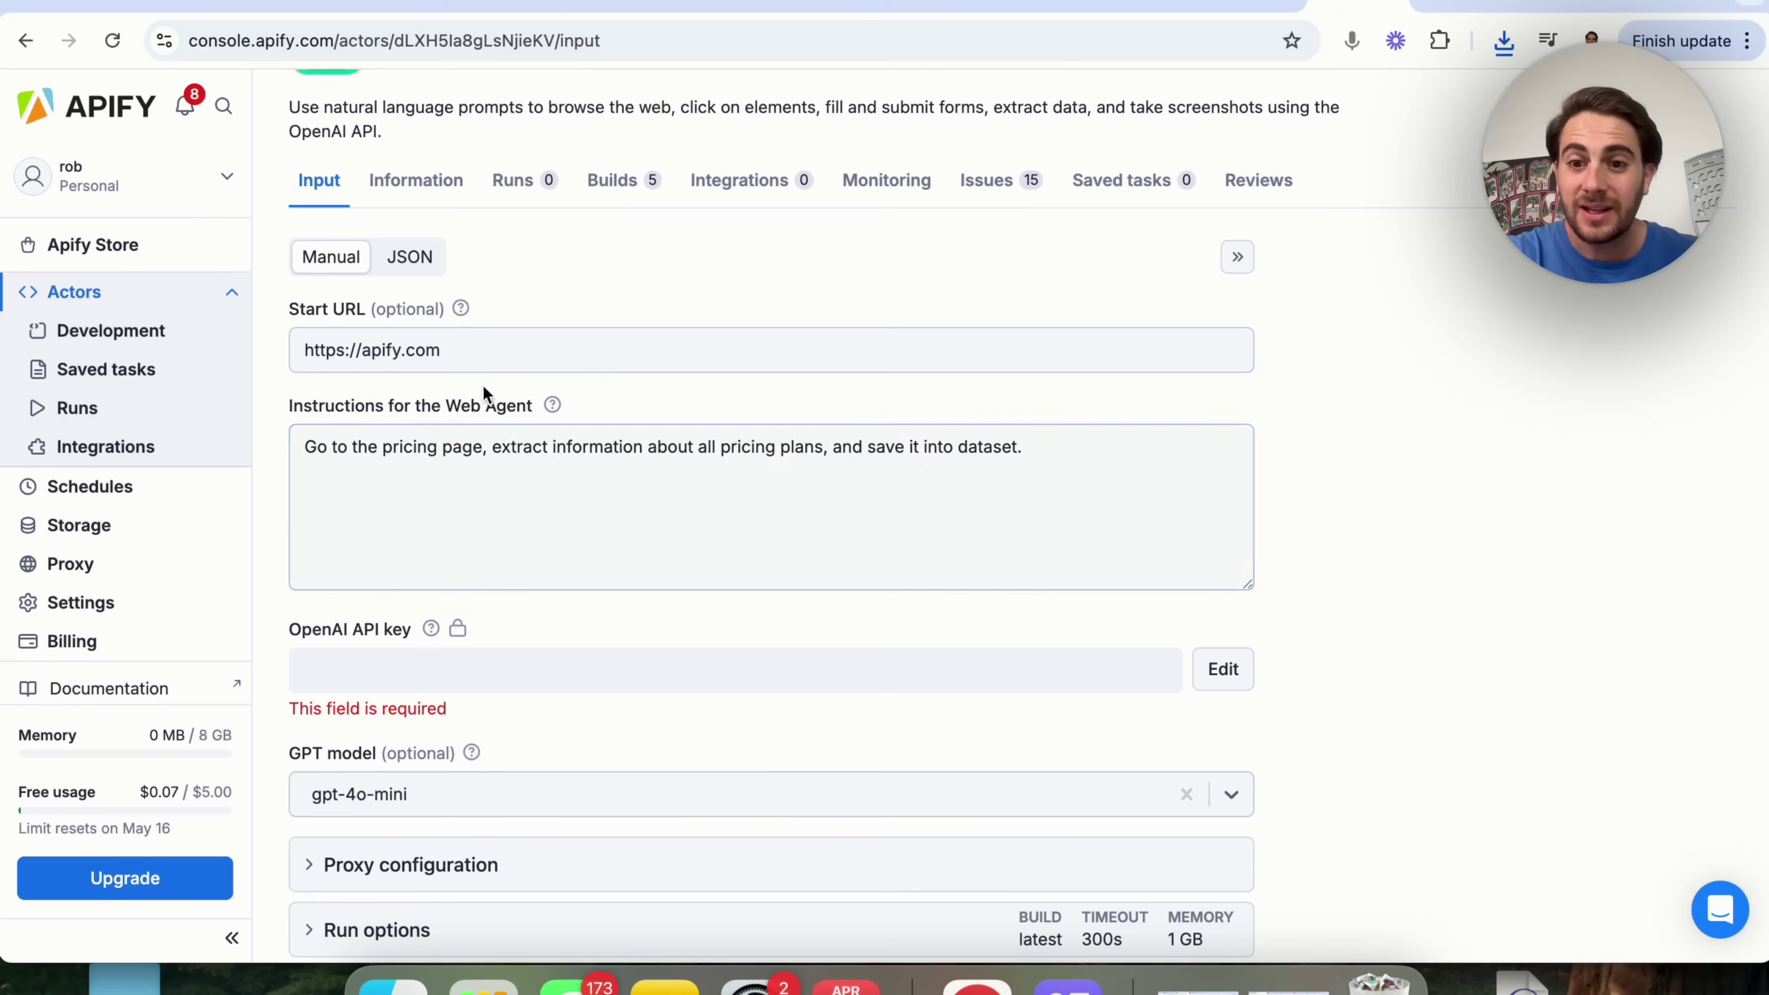
scroll(480, 432, "down", 3)
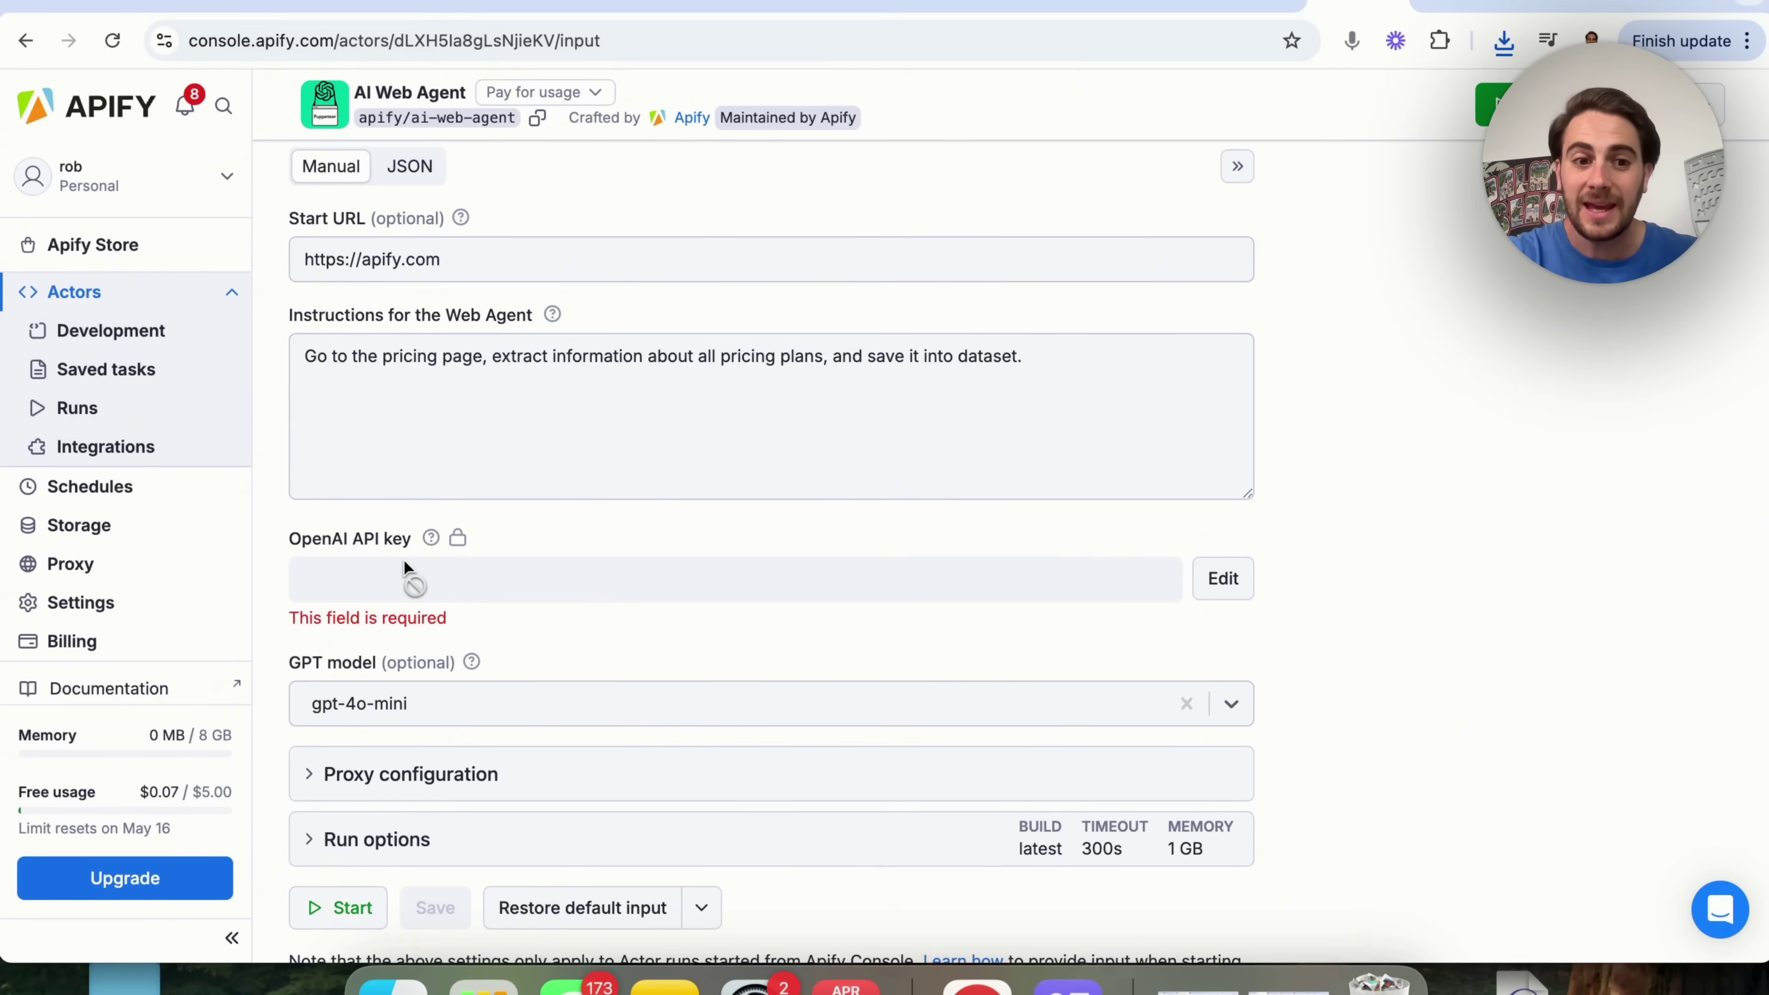
scroll(417, 568, "down", 3)
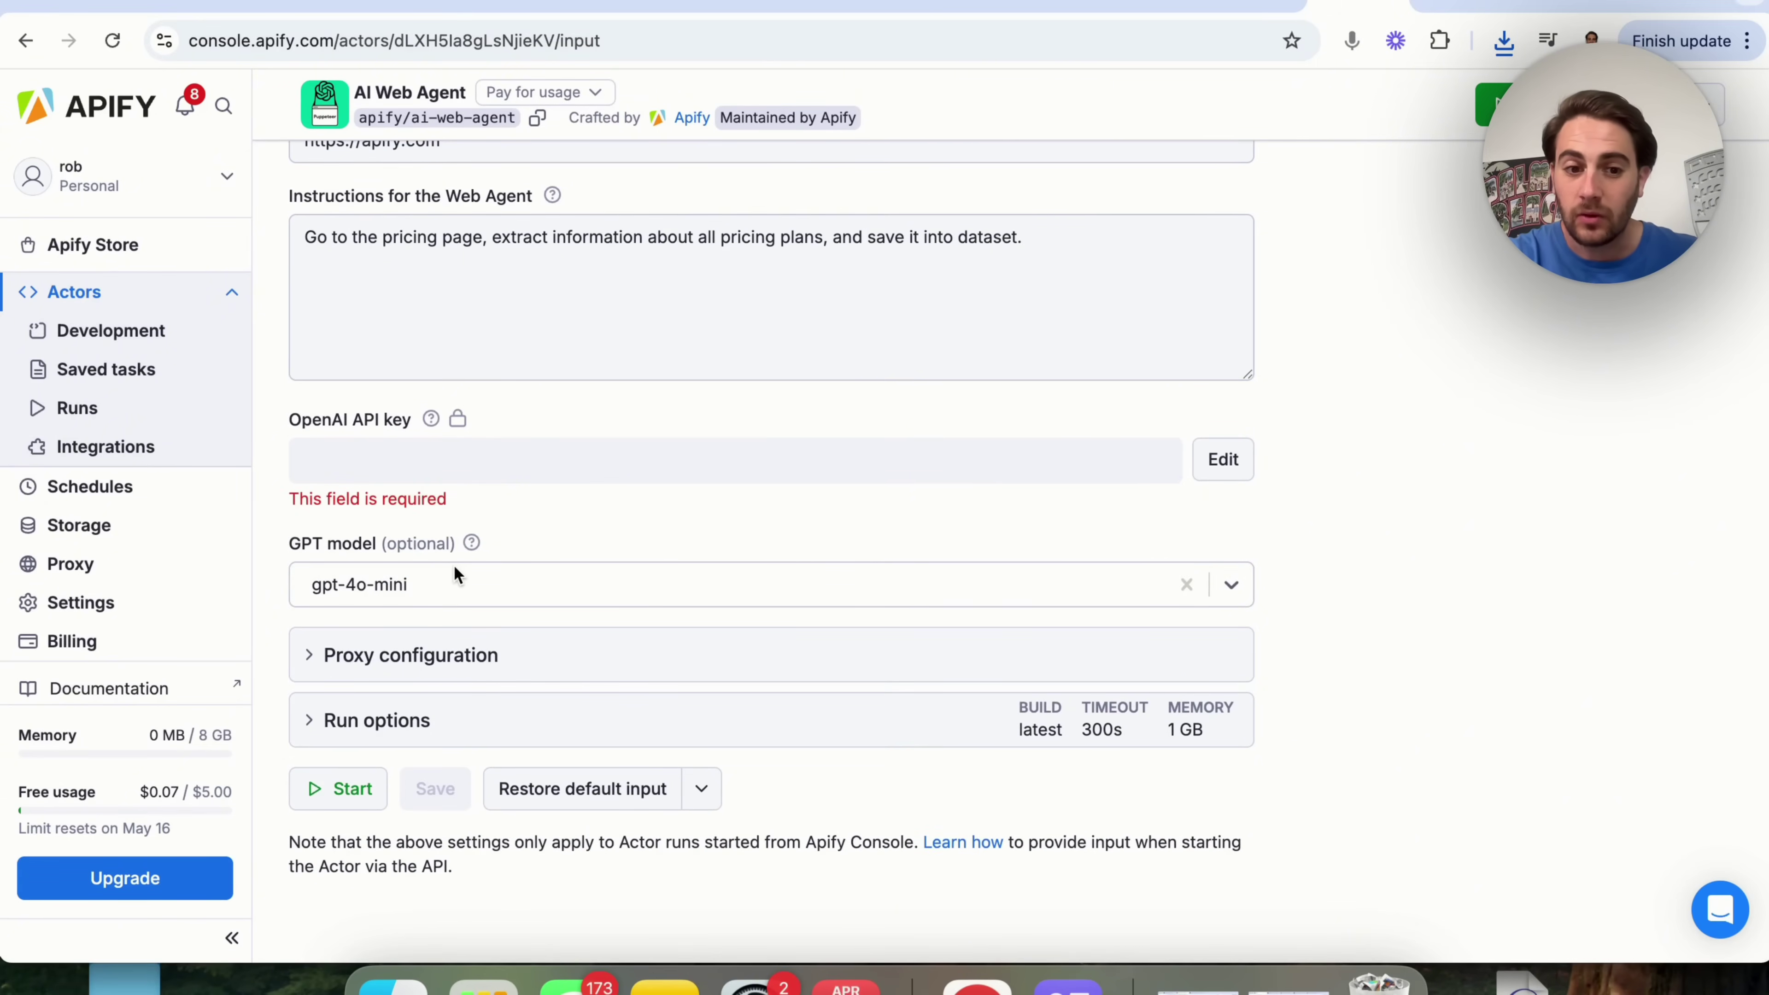
scroll(434, 892, "up", 3)
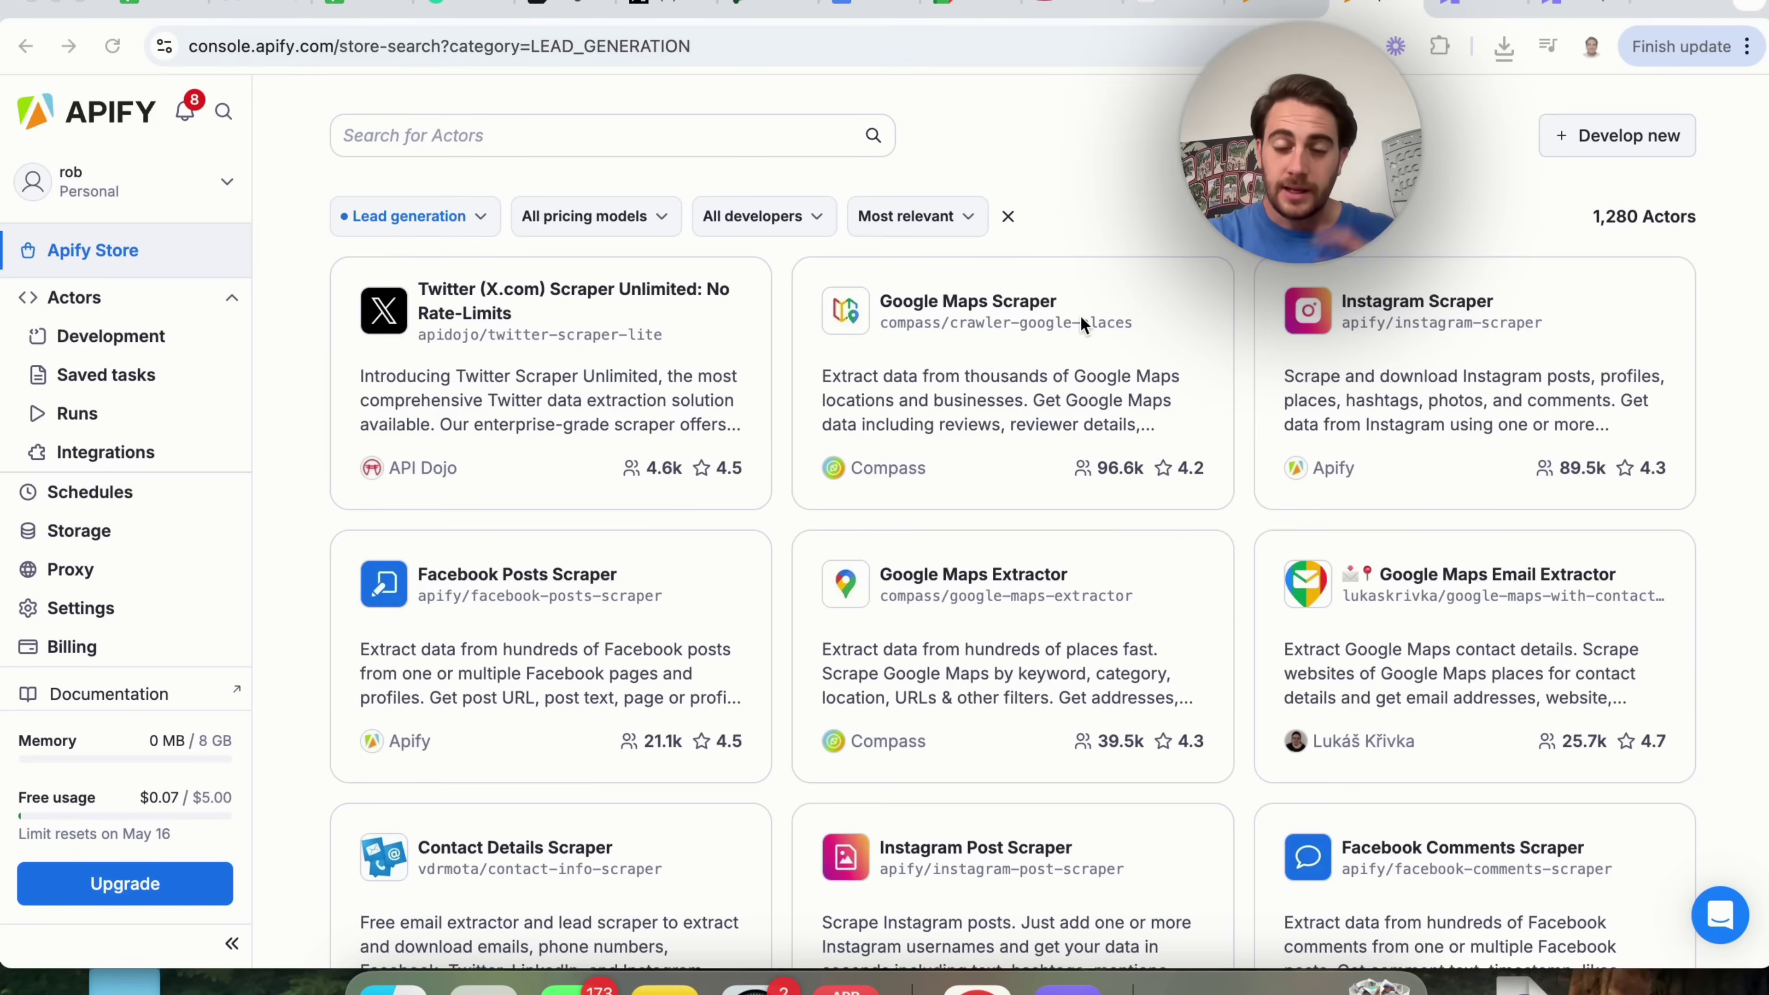
Step: Find "Apollo Scraper - Scrape upto 50k Leads" among the Store's Lead generation Actors and open it
scroll(1080, 321, "down", 5)
scroll(1081, 320, "down", 5)
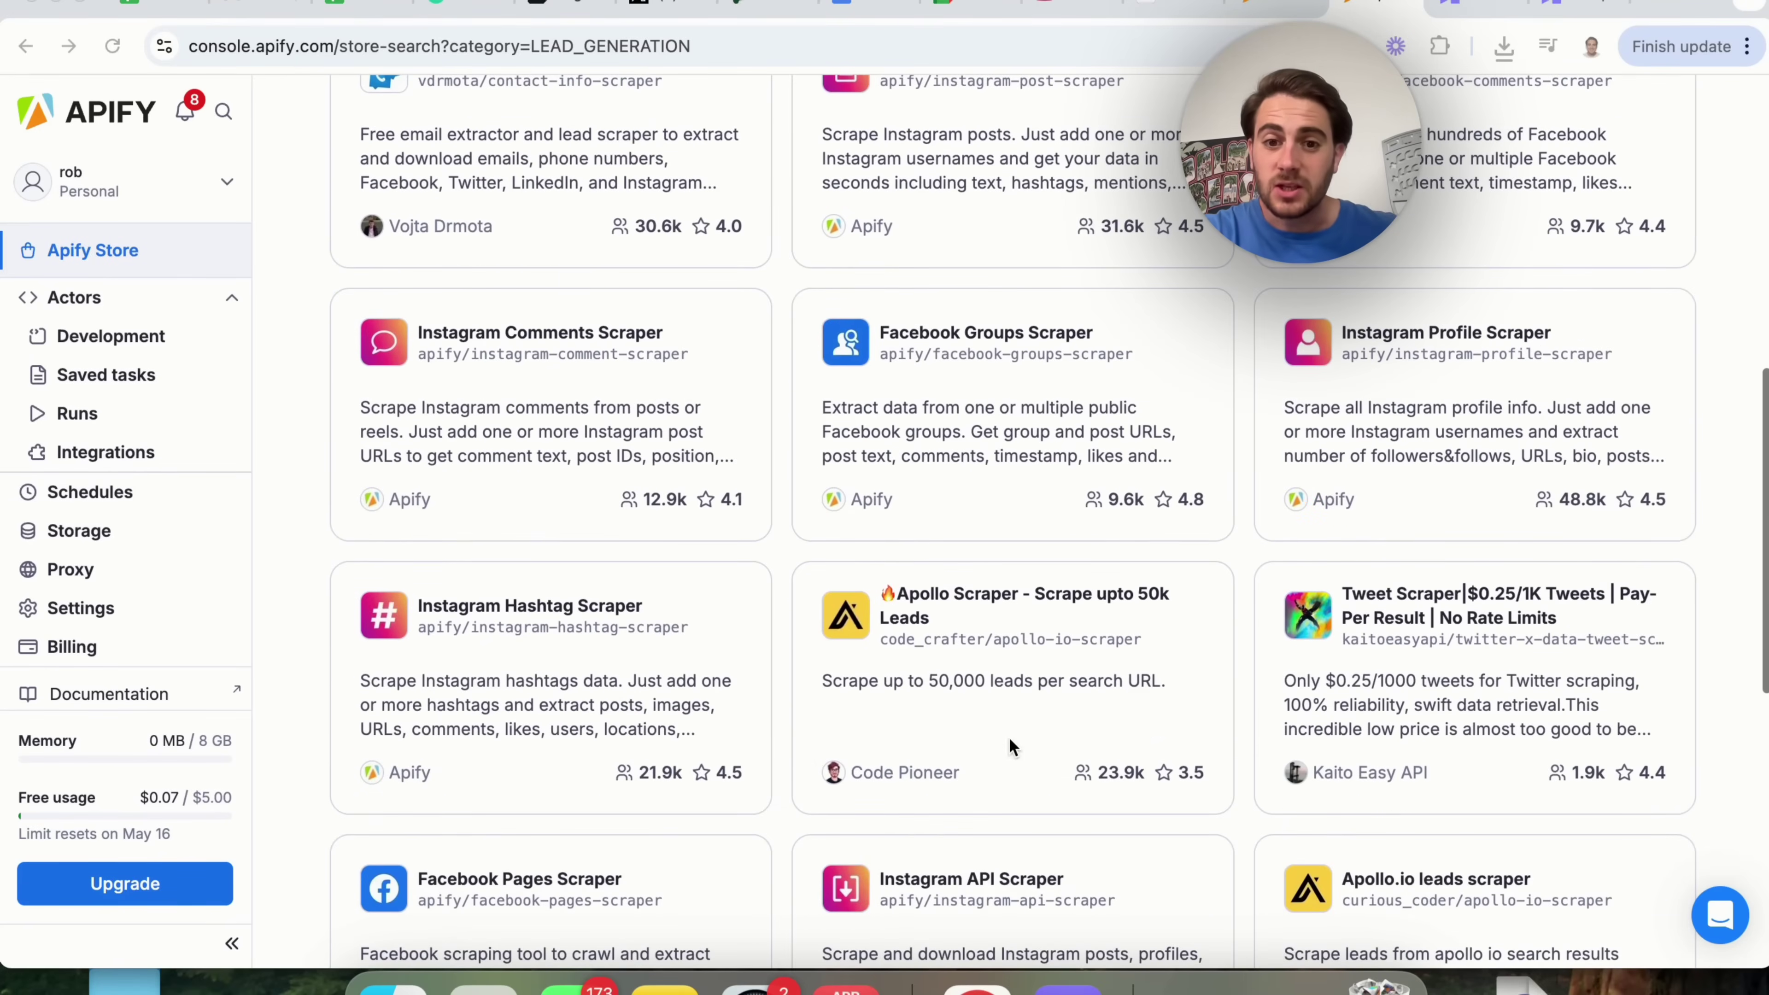
left_click(1072, 665)
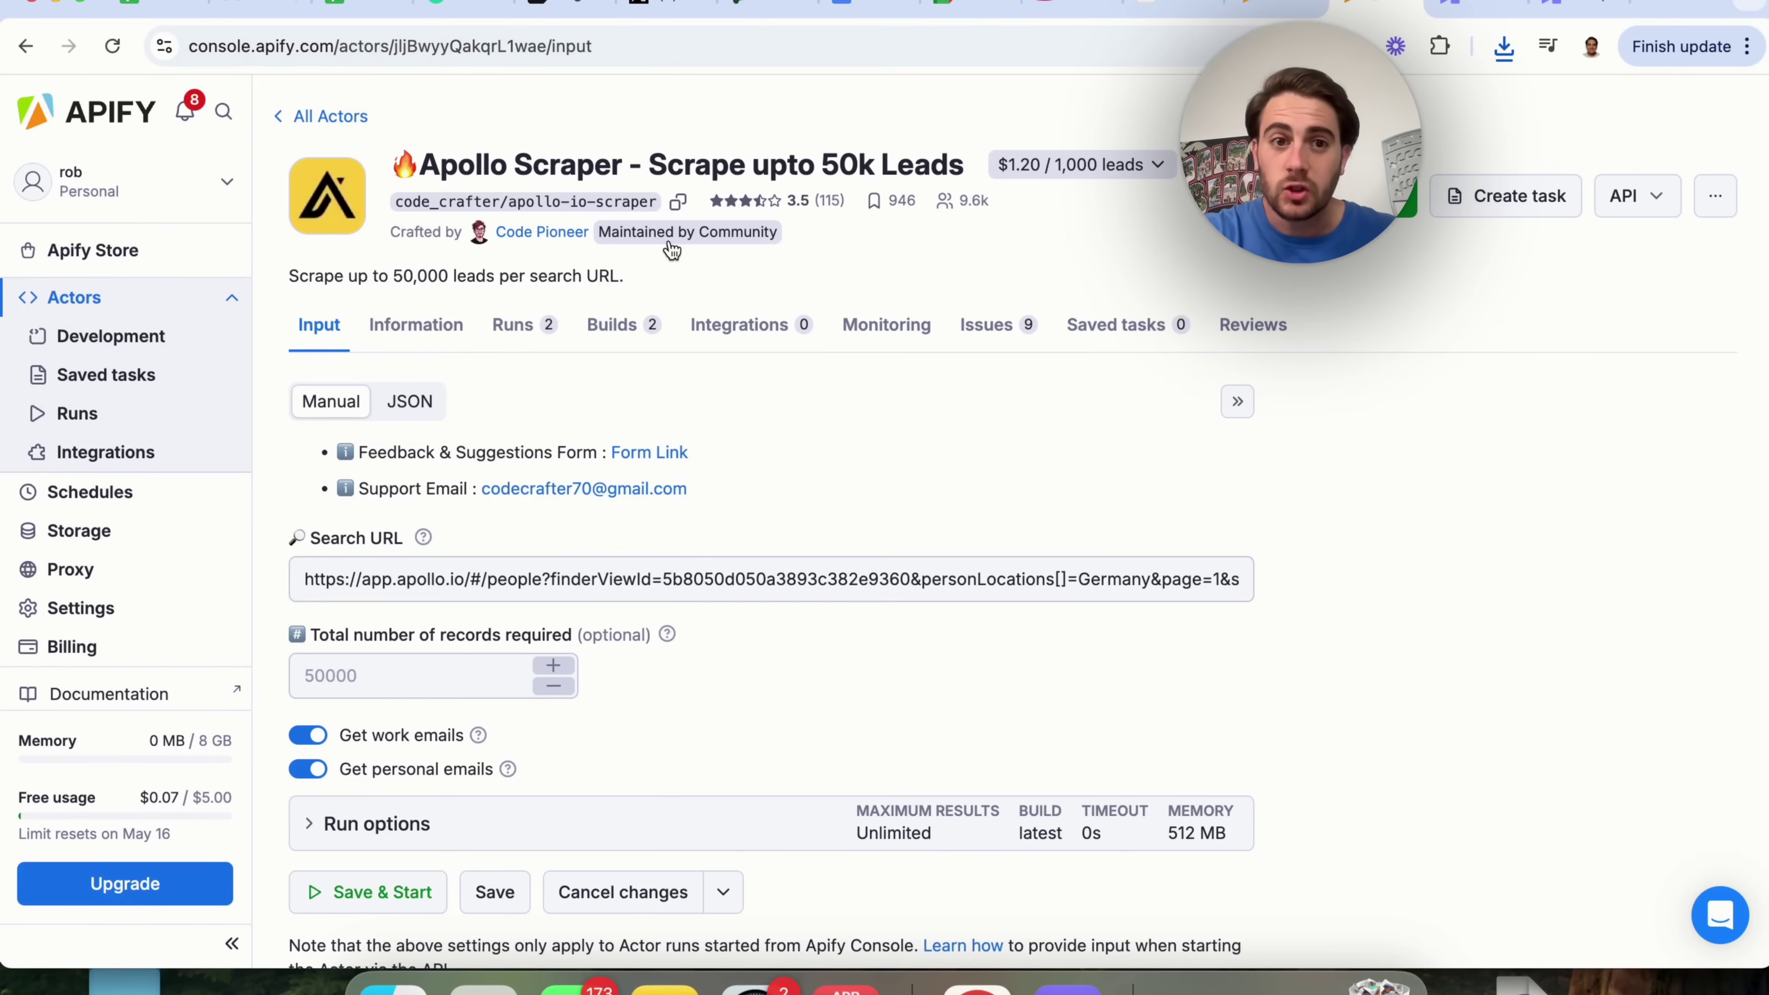
Step: Switch to the Apollo website at apollo.io in a new browser tab and log in to the account
left_click(1658, 4)
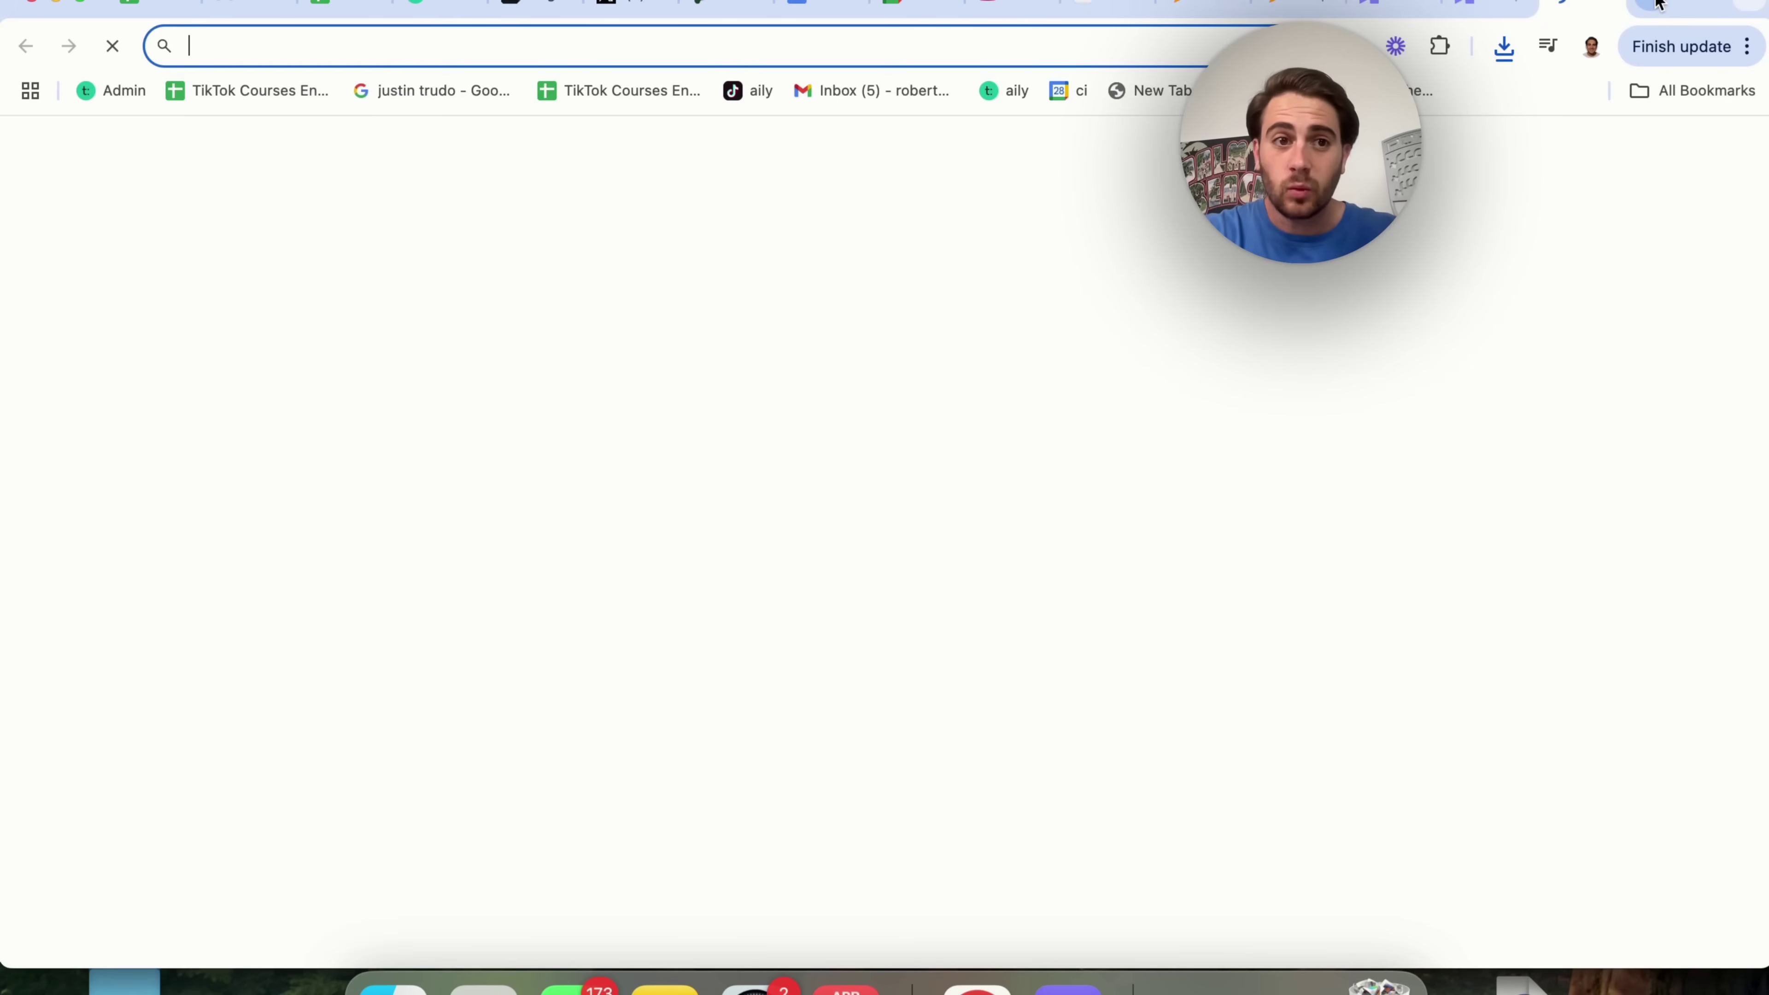
type("apol")
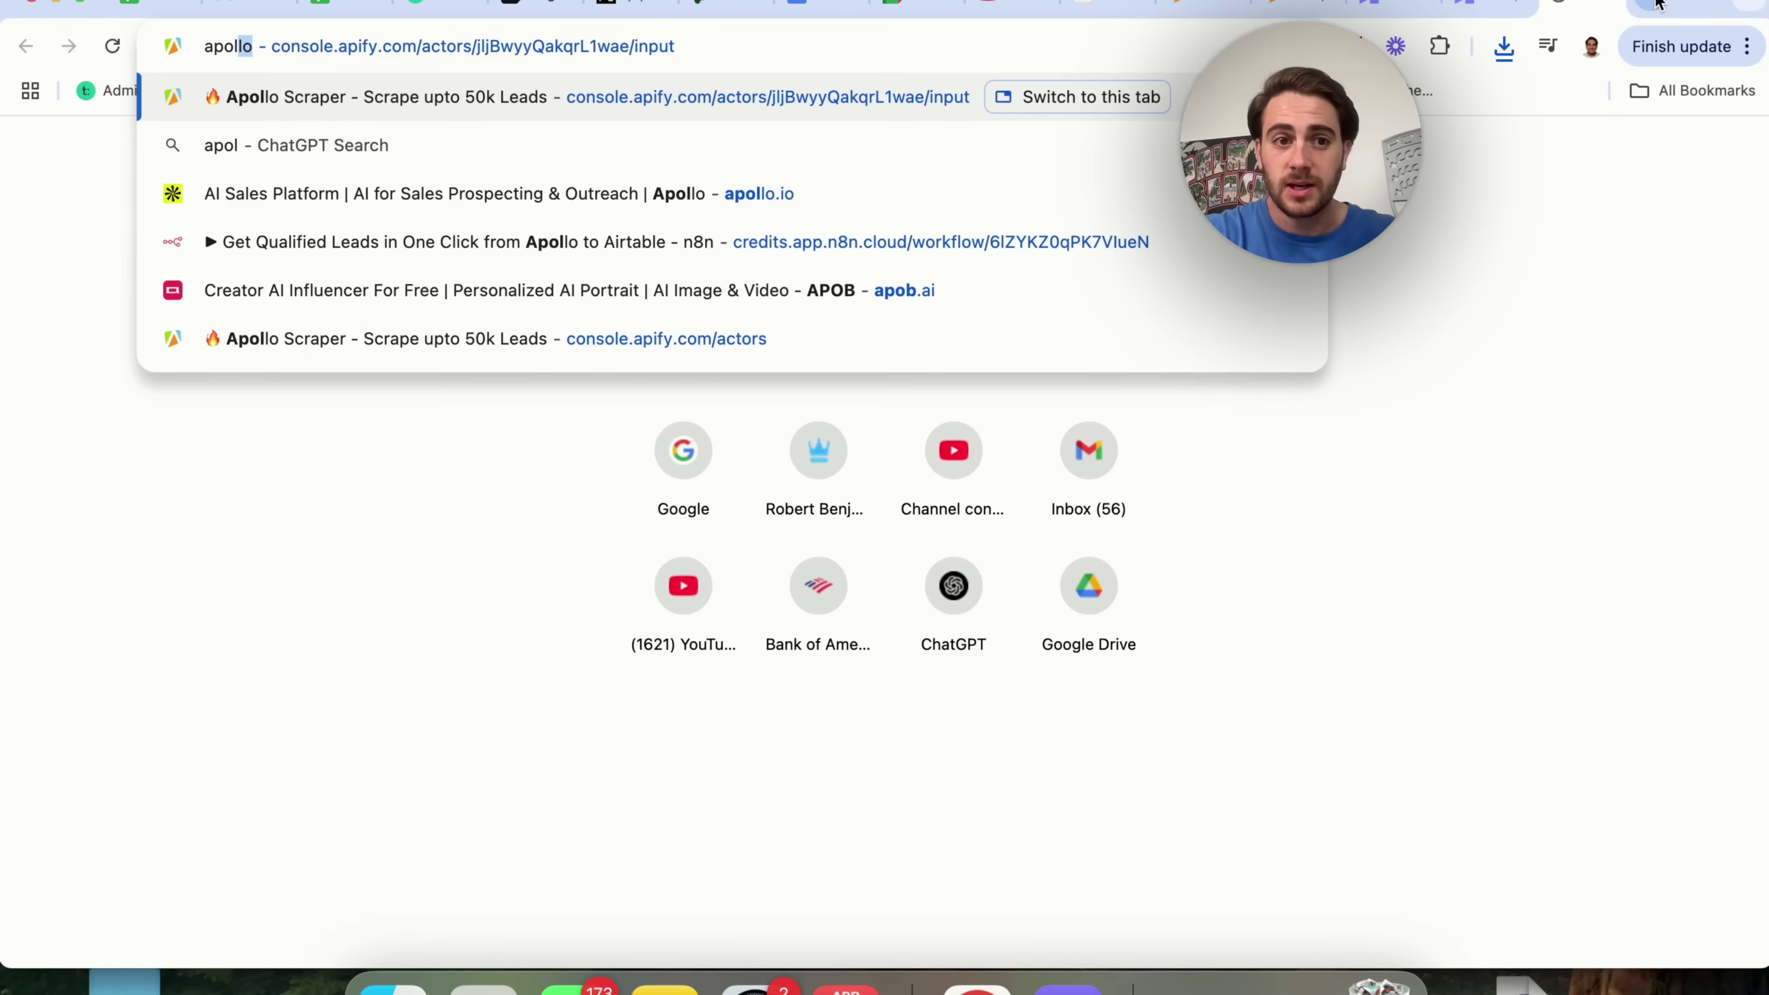
key("Down")
key("Down")
key("Return")
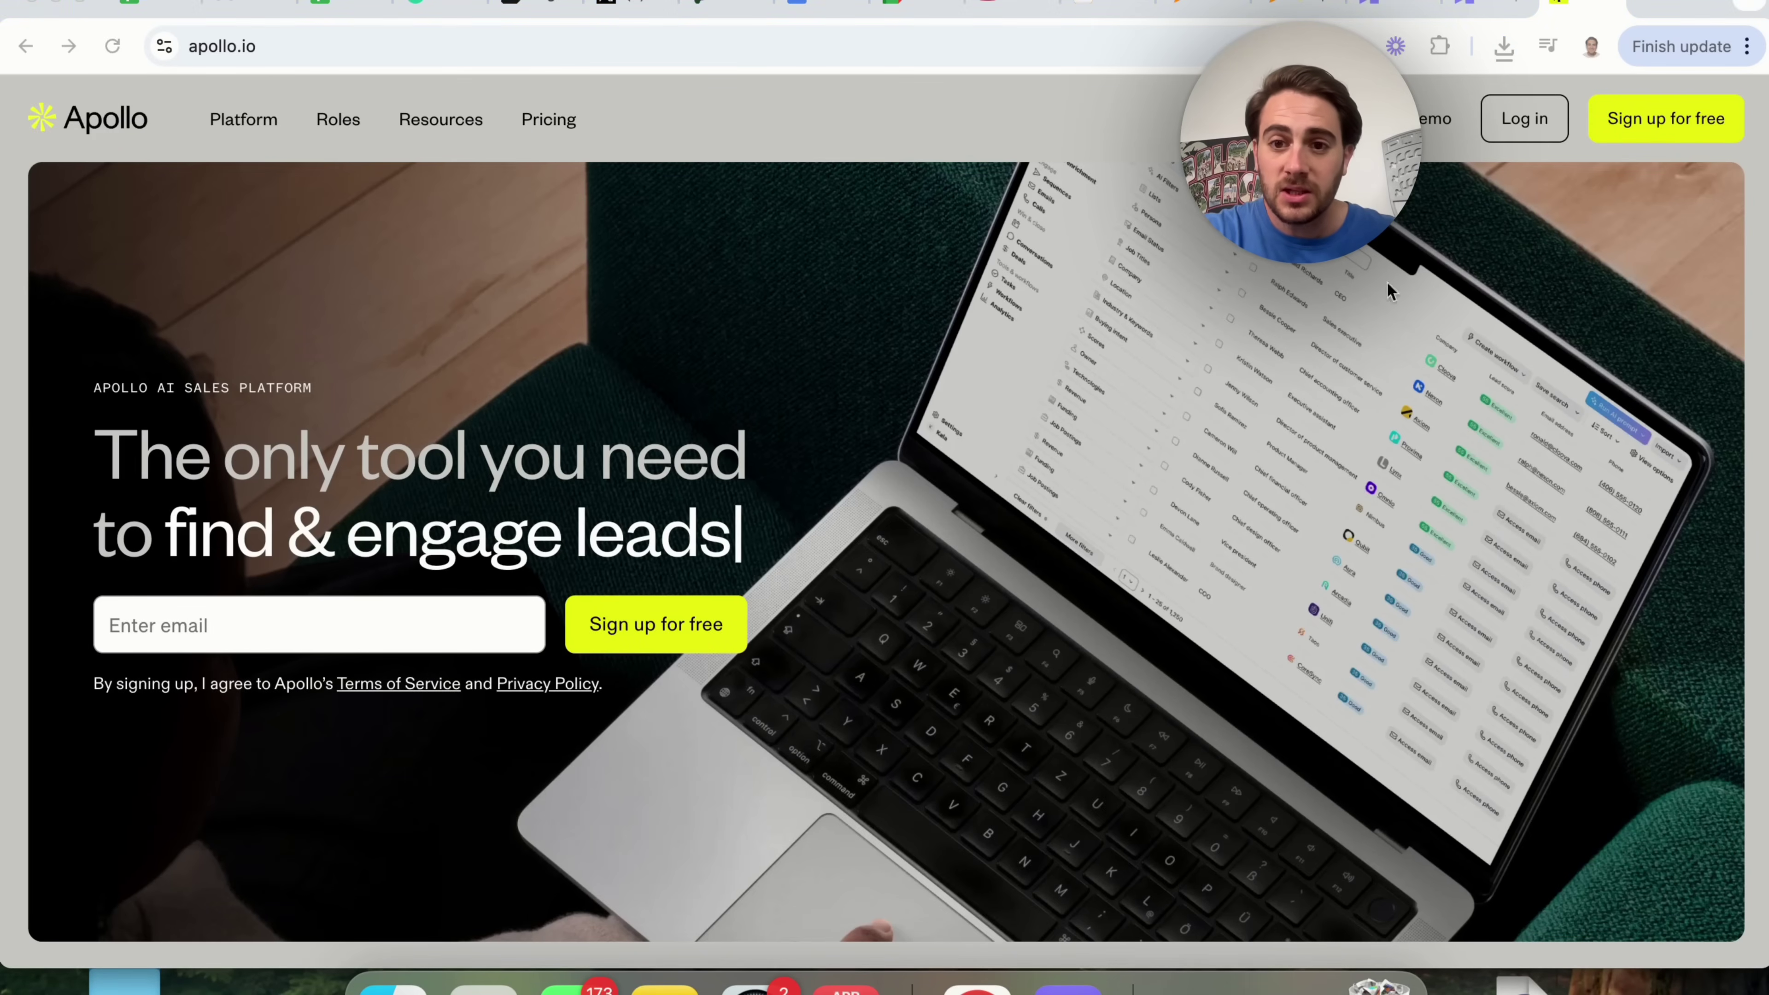
left_click(1524, 138)
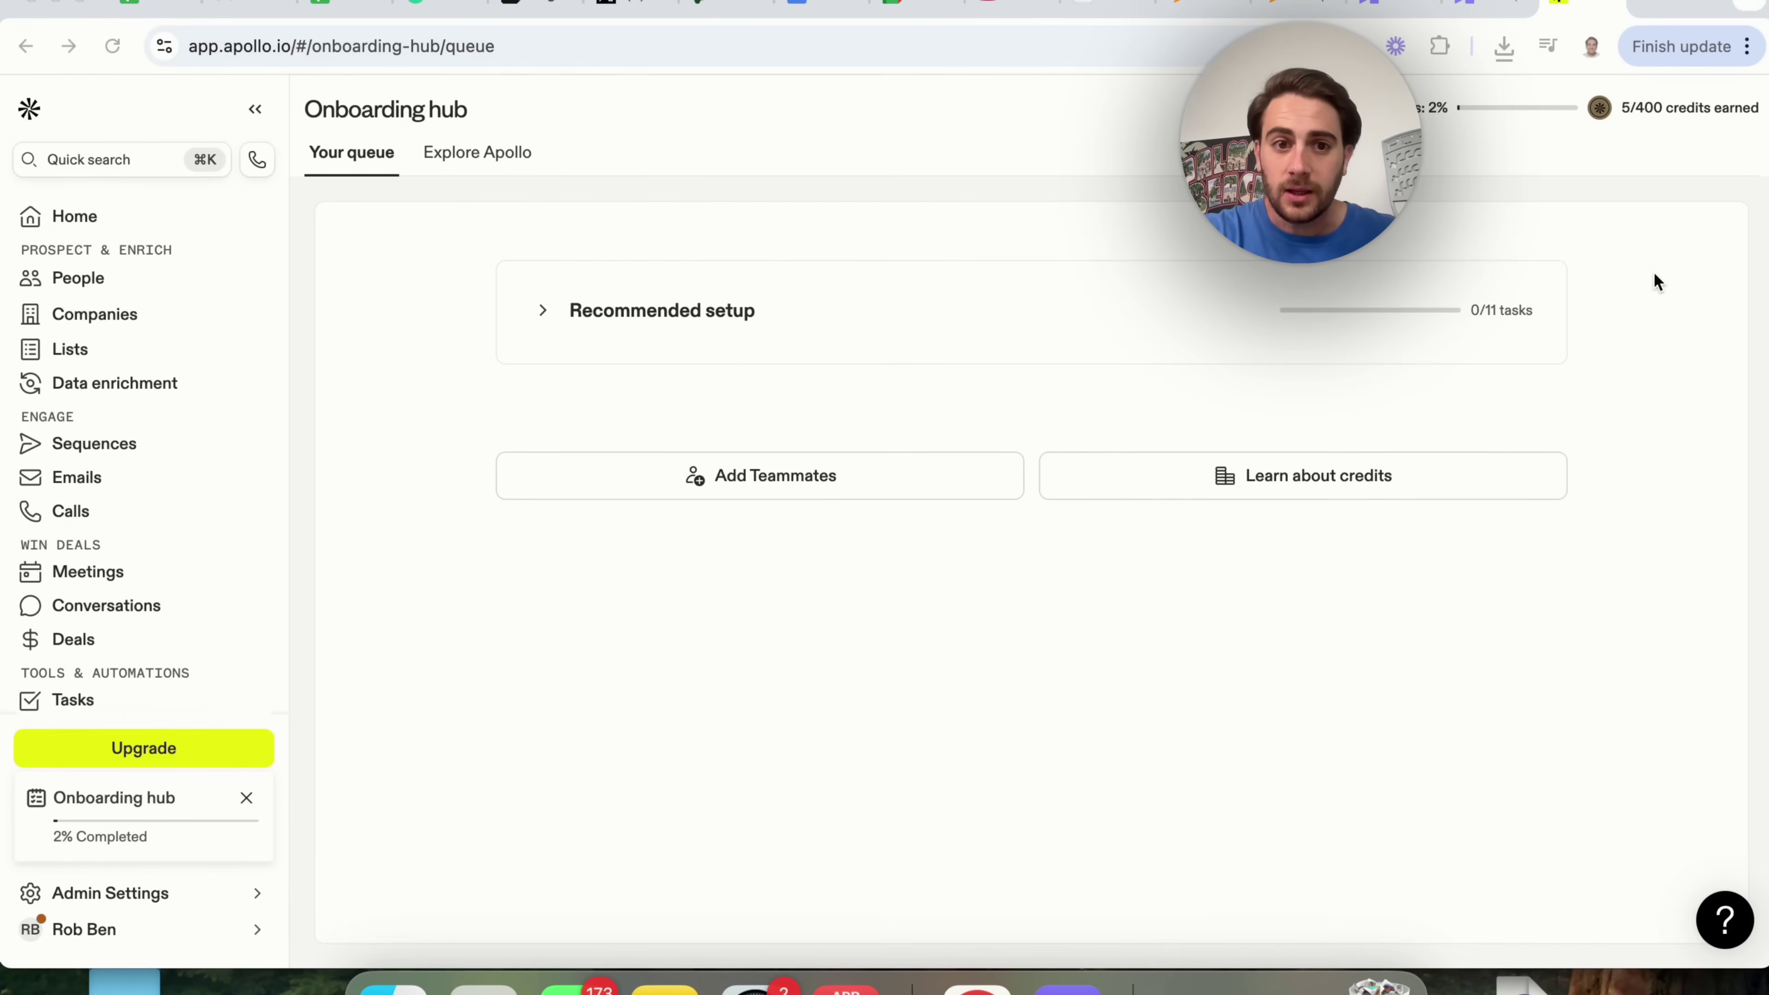
Step: Look over Apollo's Home and Lists pages and open the People search
left_click(74, 220)
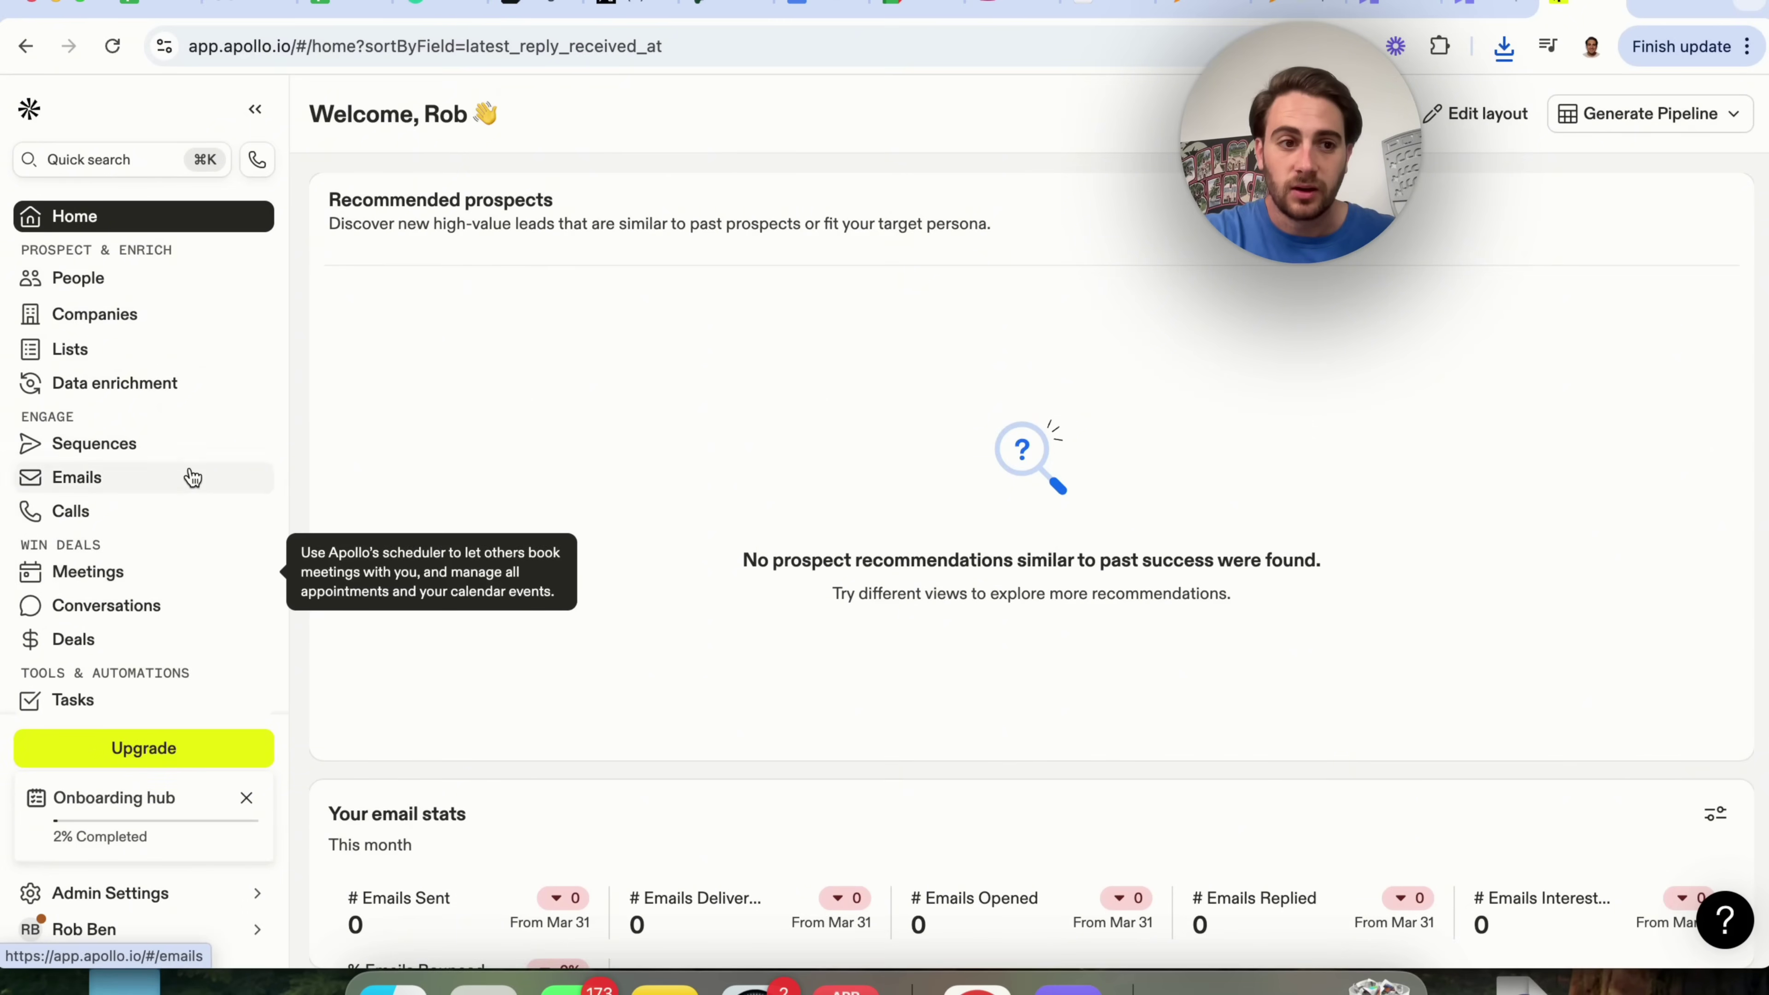
left_click(178, 350)
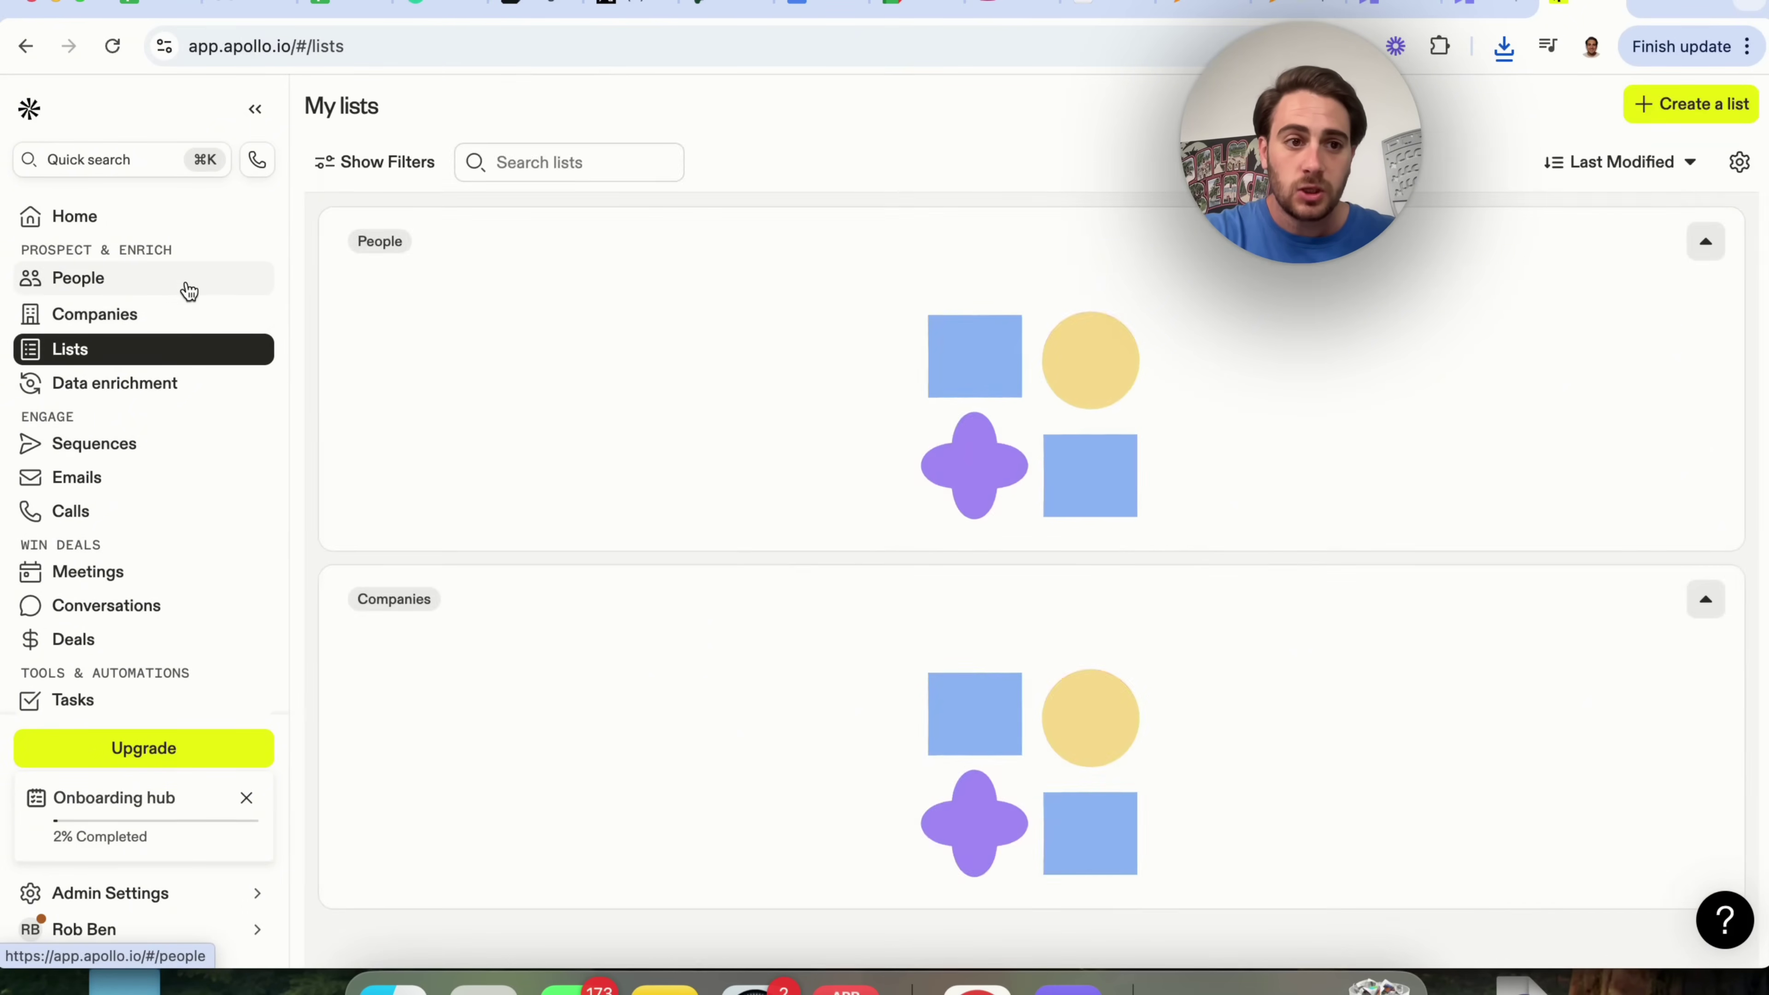
left_click(185, 282)
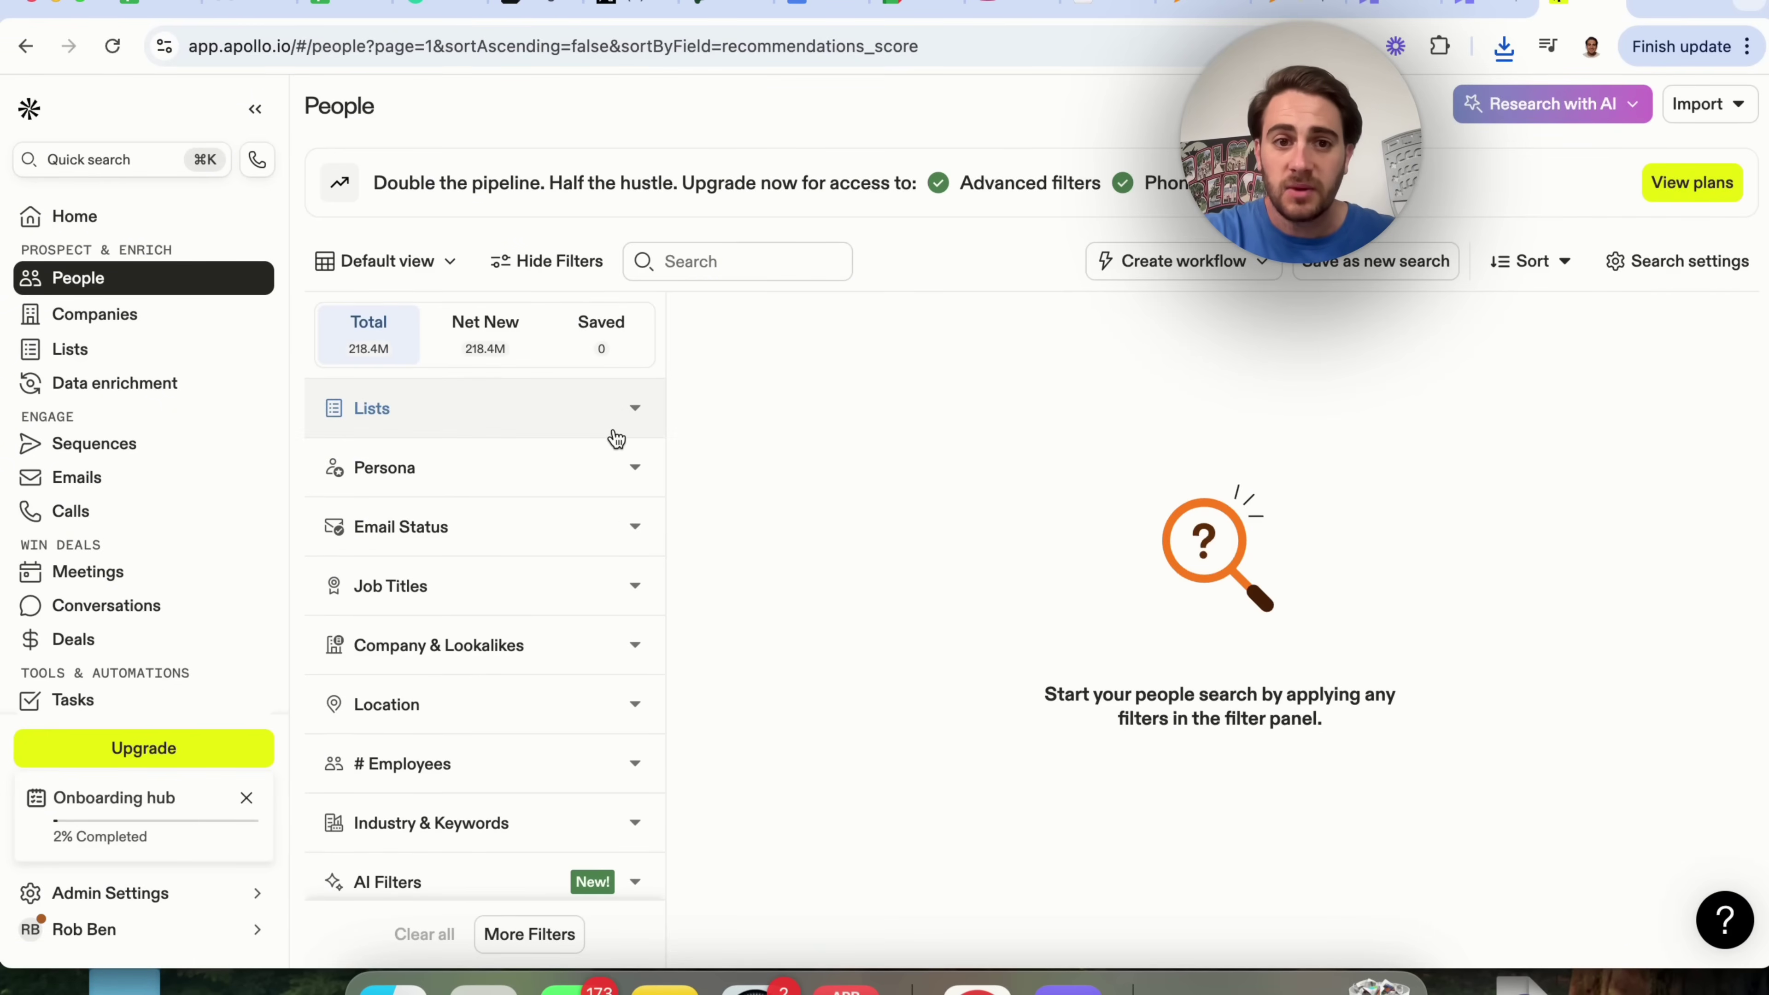
Step: Look over the Lists and Persona filters of Apollo's People search
scroll(588, 462, "down", 2)
scroll(608, 415, "up", 2)
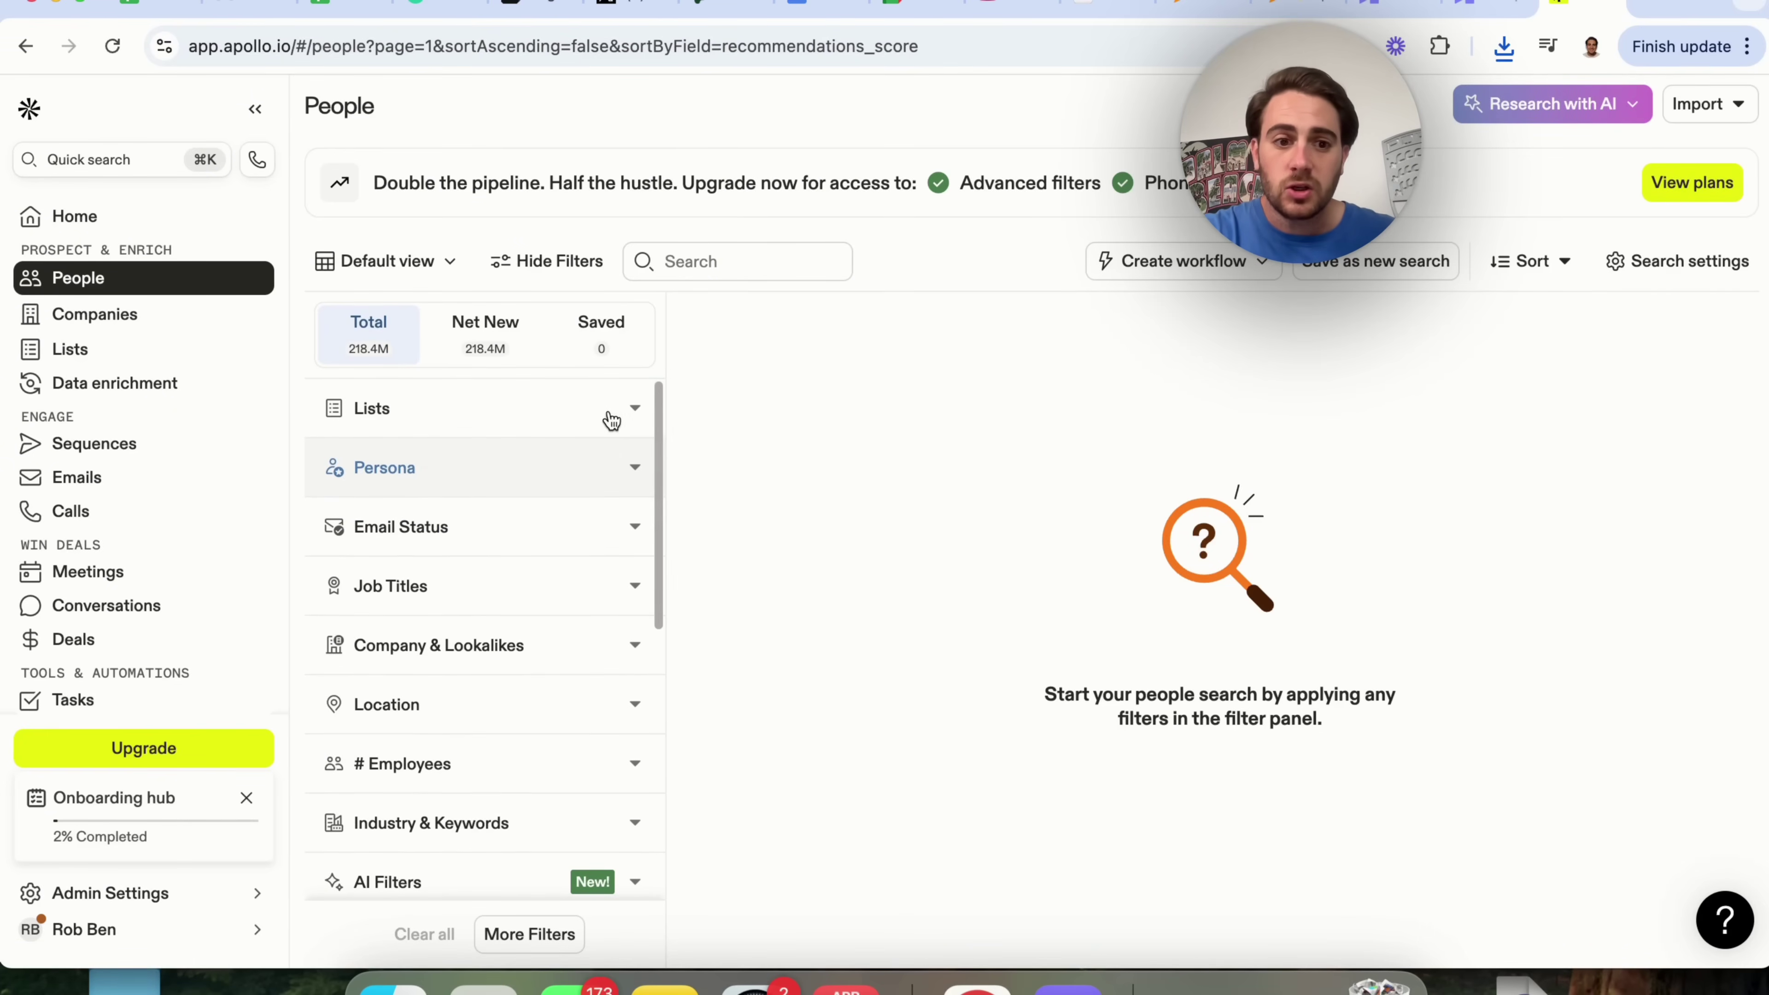
left_click(636, 412)
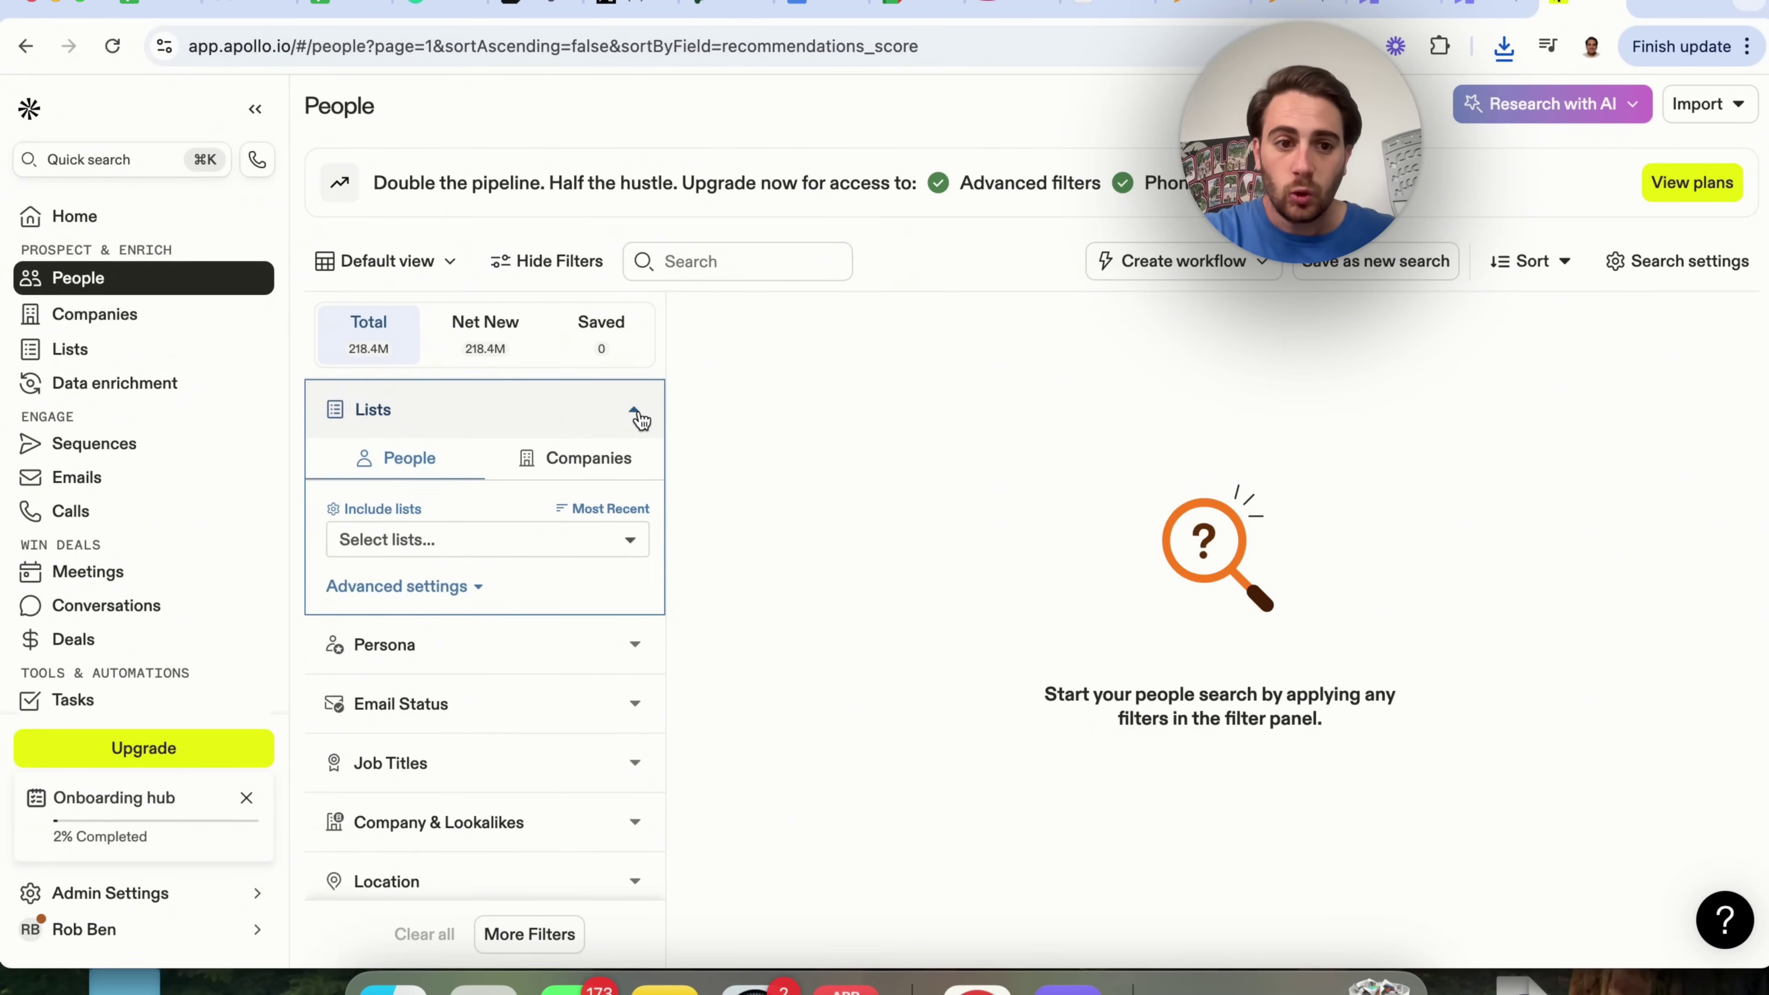
left_click(637, 413)
left_click(636, 472)
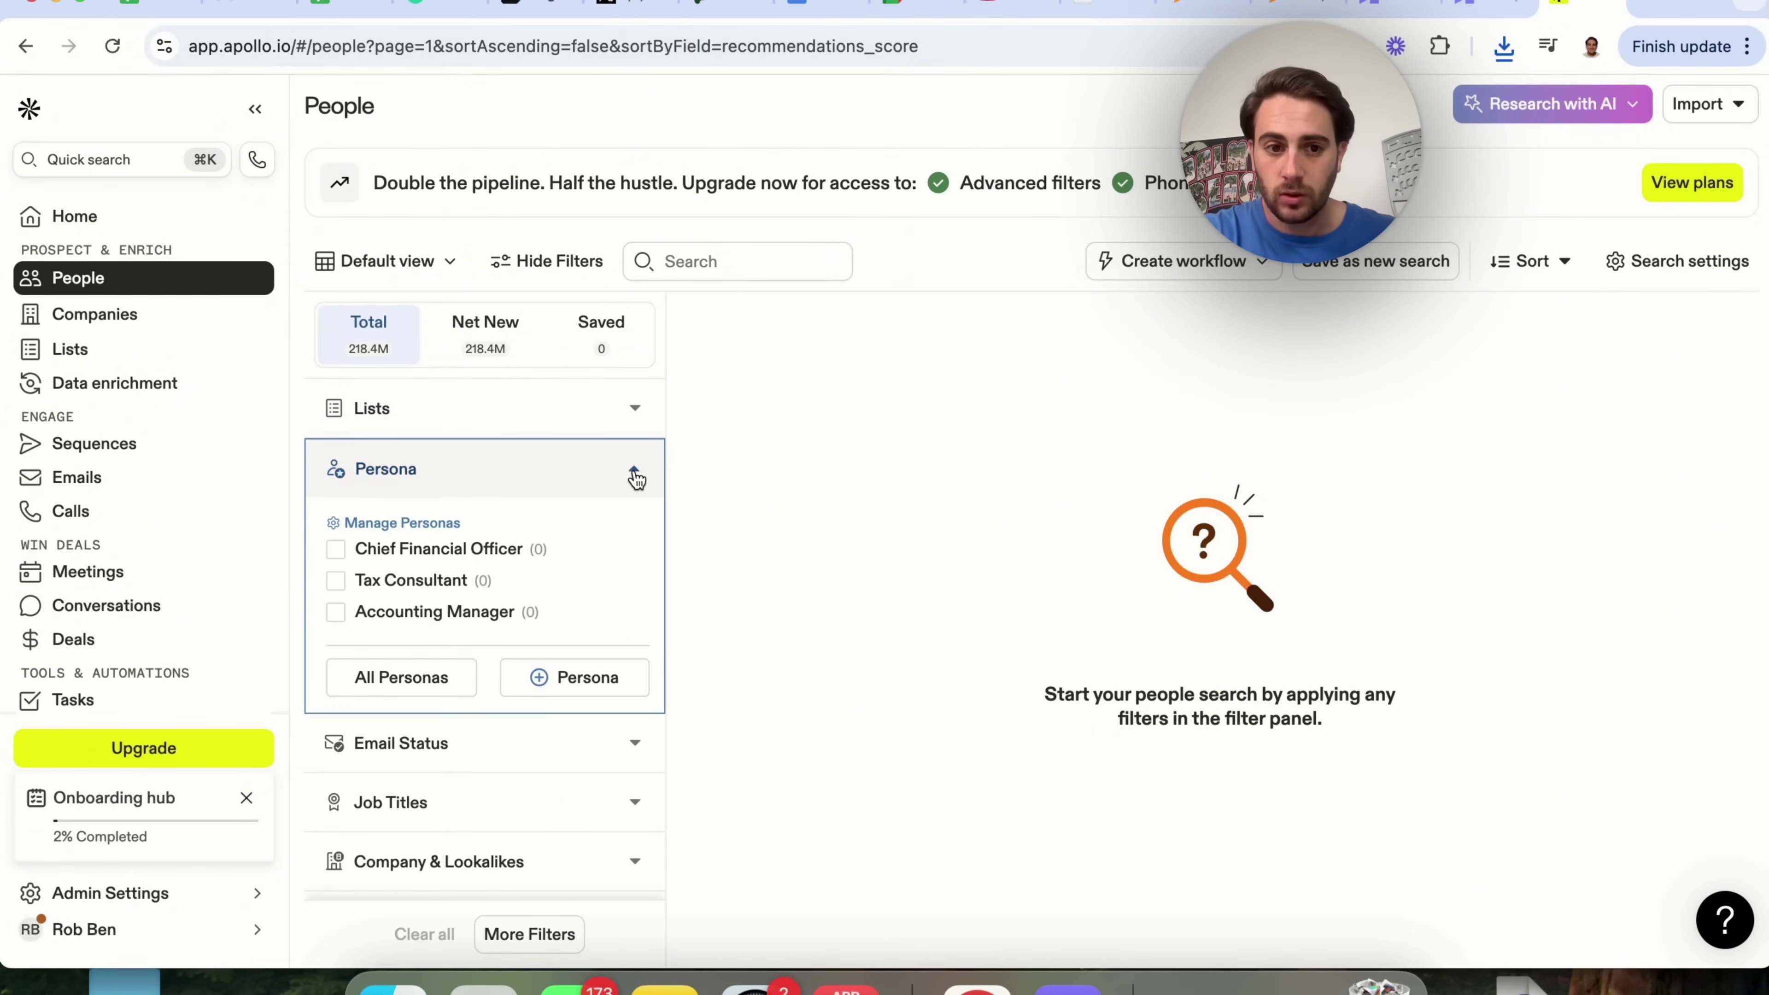
left_click(635, 474)
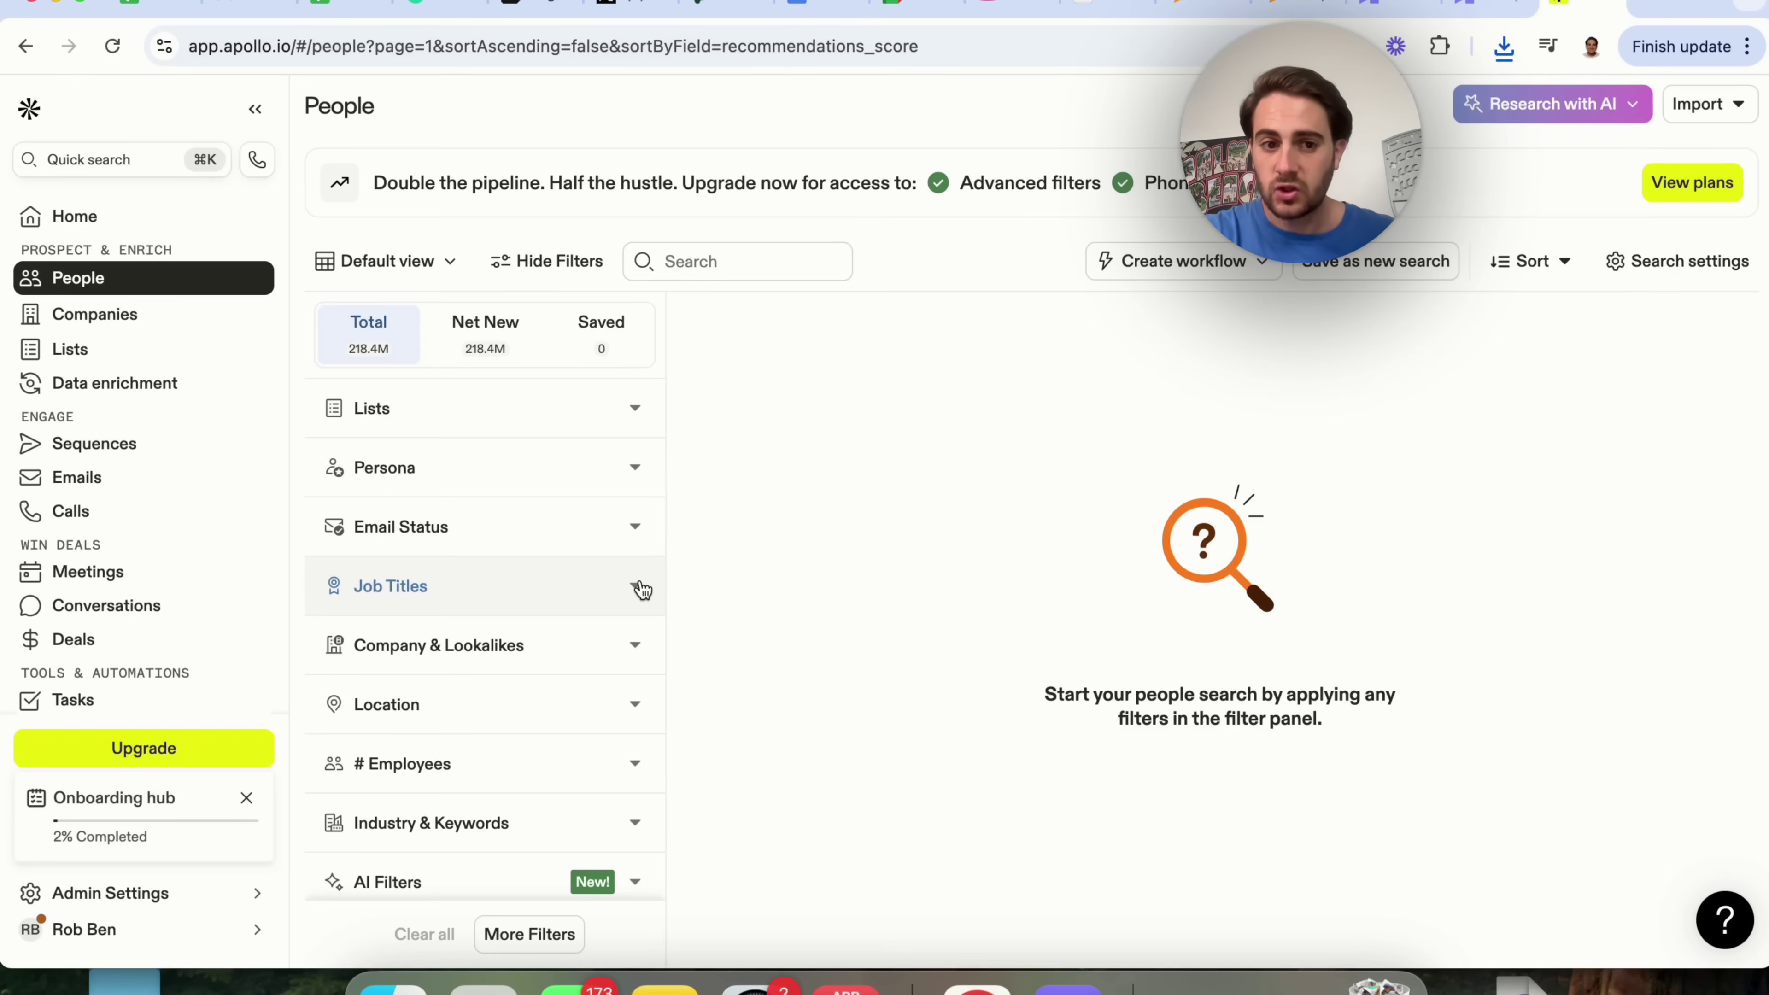
Step: Review the remaining People search filters, including the AI Filters section and the locked filters such as Scores, Technologies and Revenue
scroll(627, 662, "down", 1)
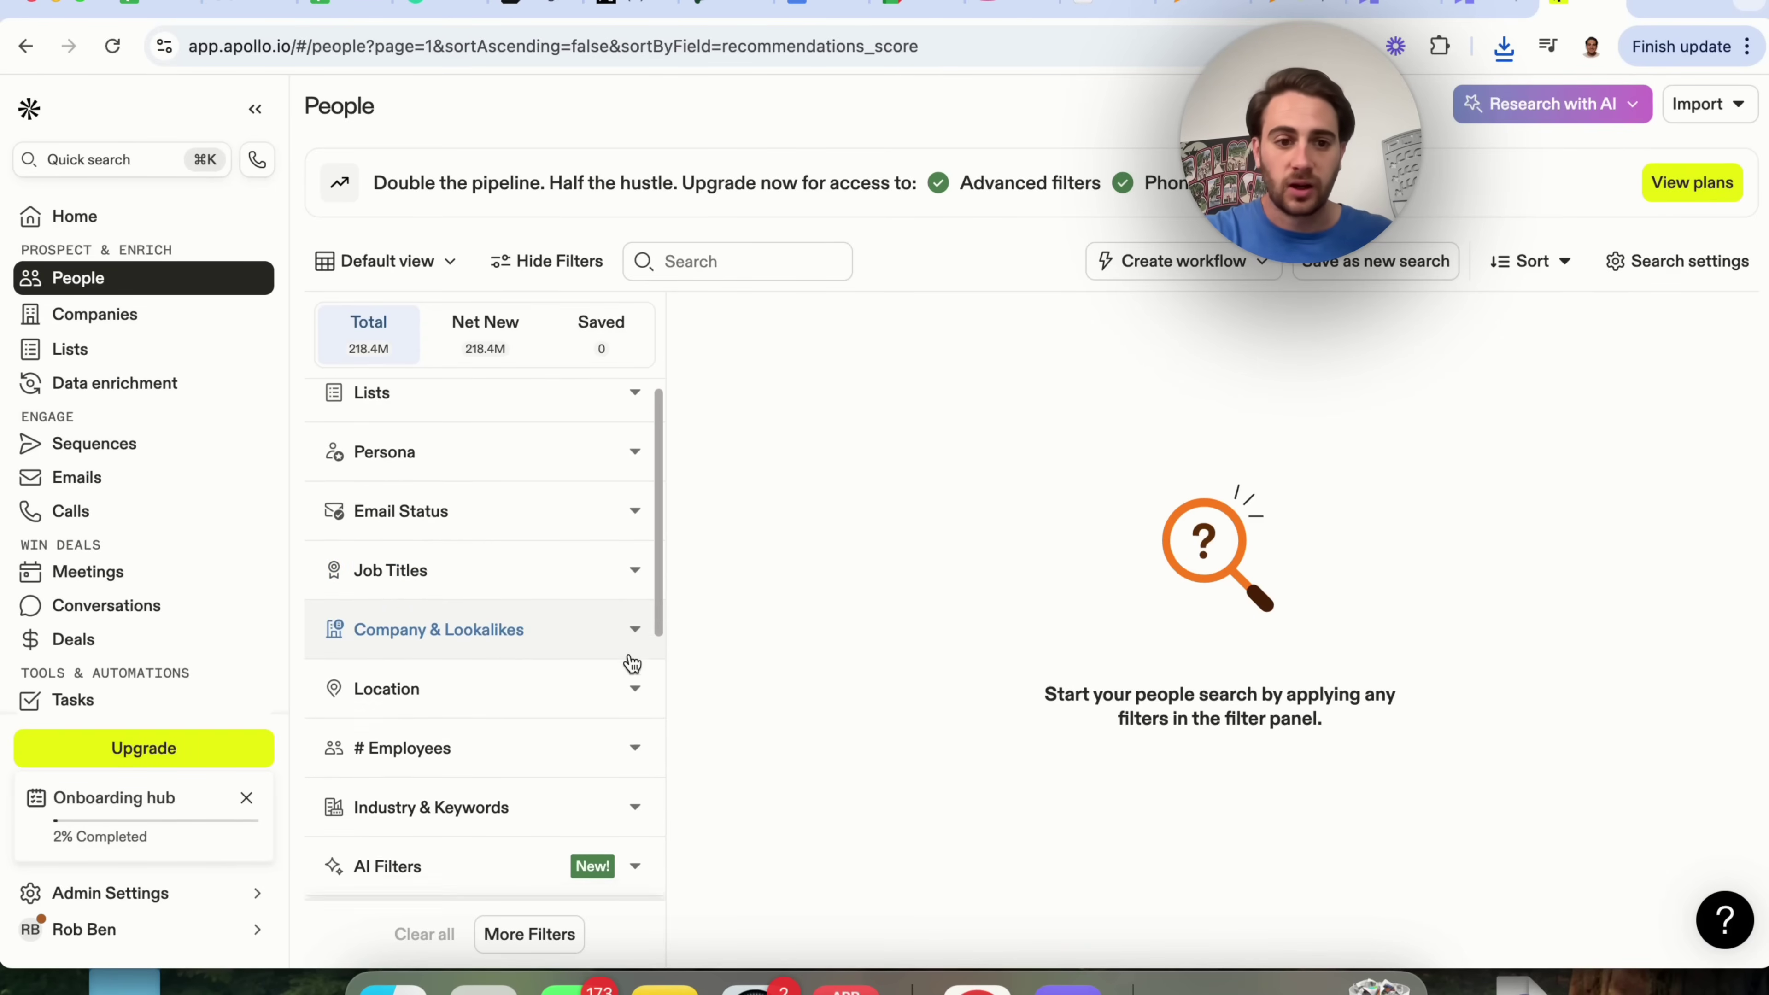
scroll(639, 690, "down", 2)
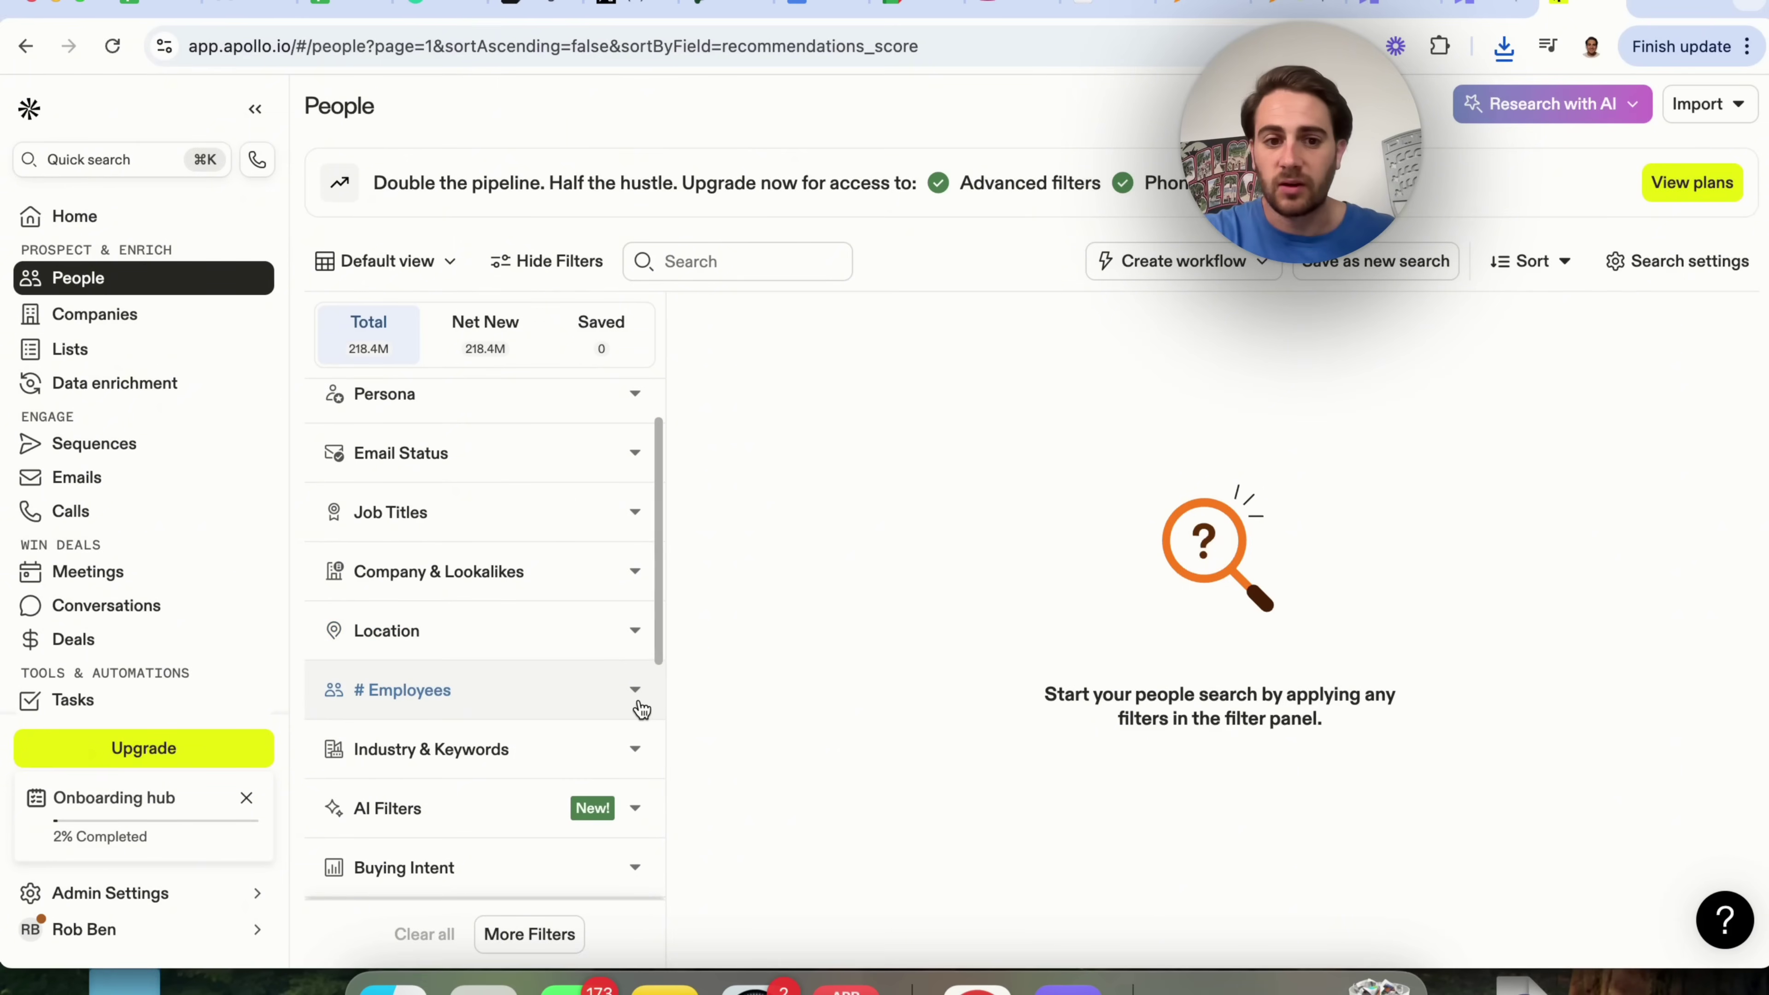
scroll(634, 731, "down", 1)
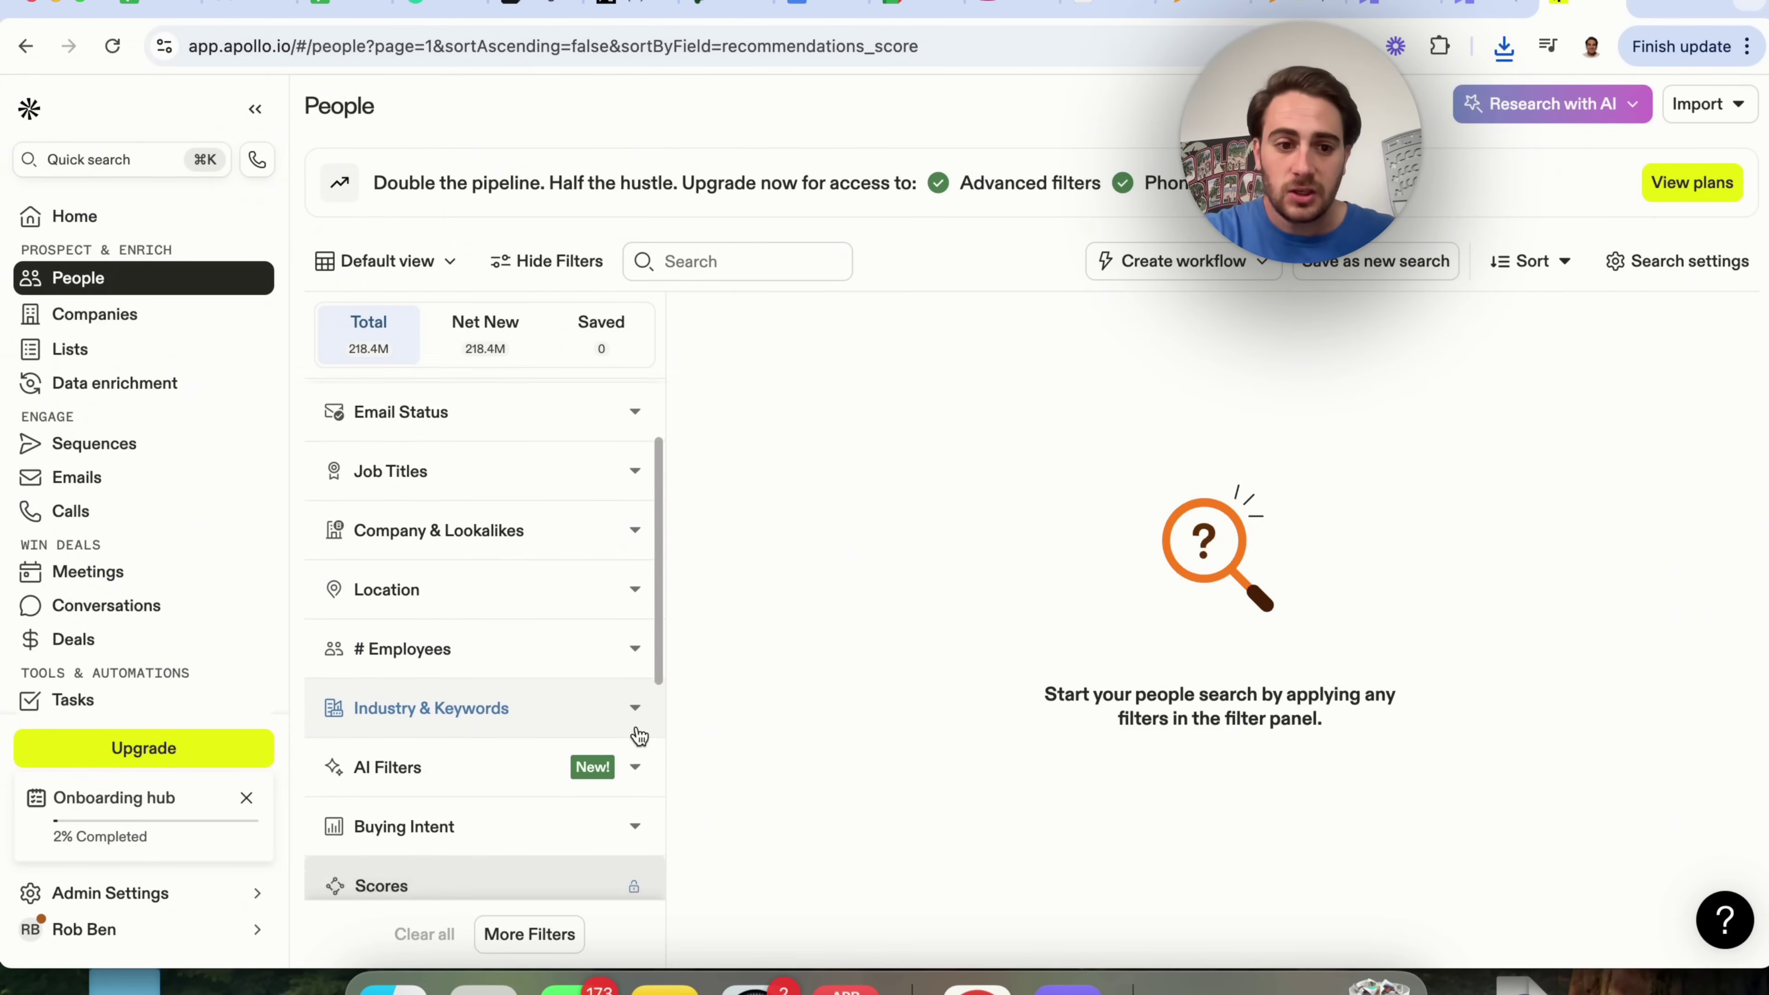
left_click(506, 753)
scroll(513, 768, "down", 8)
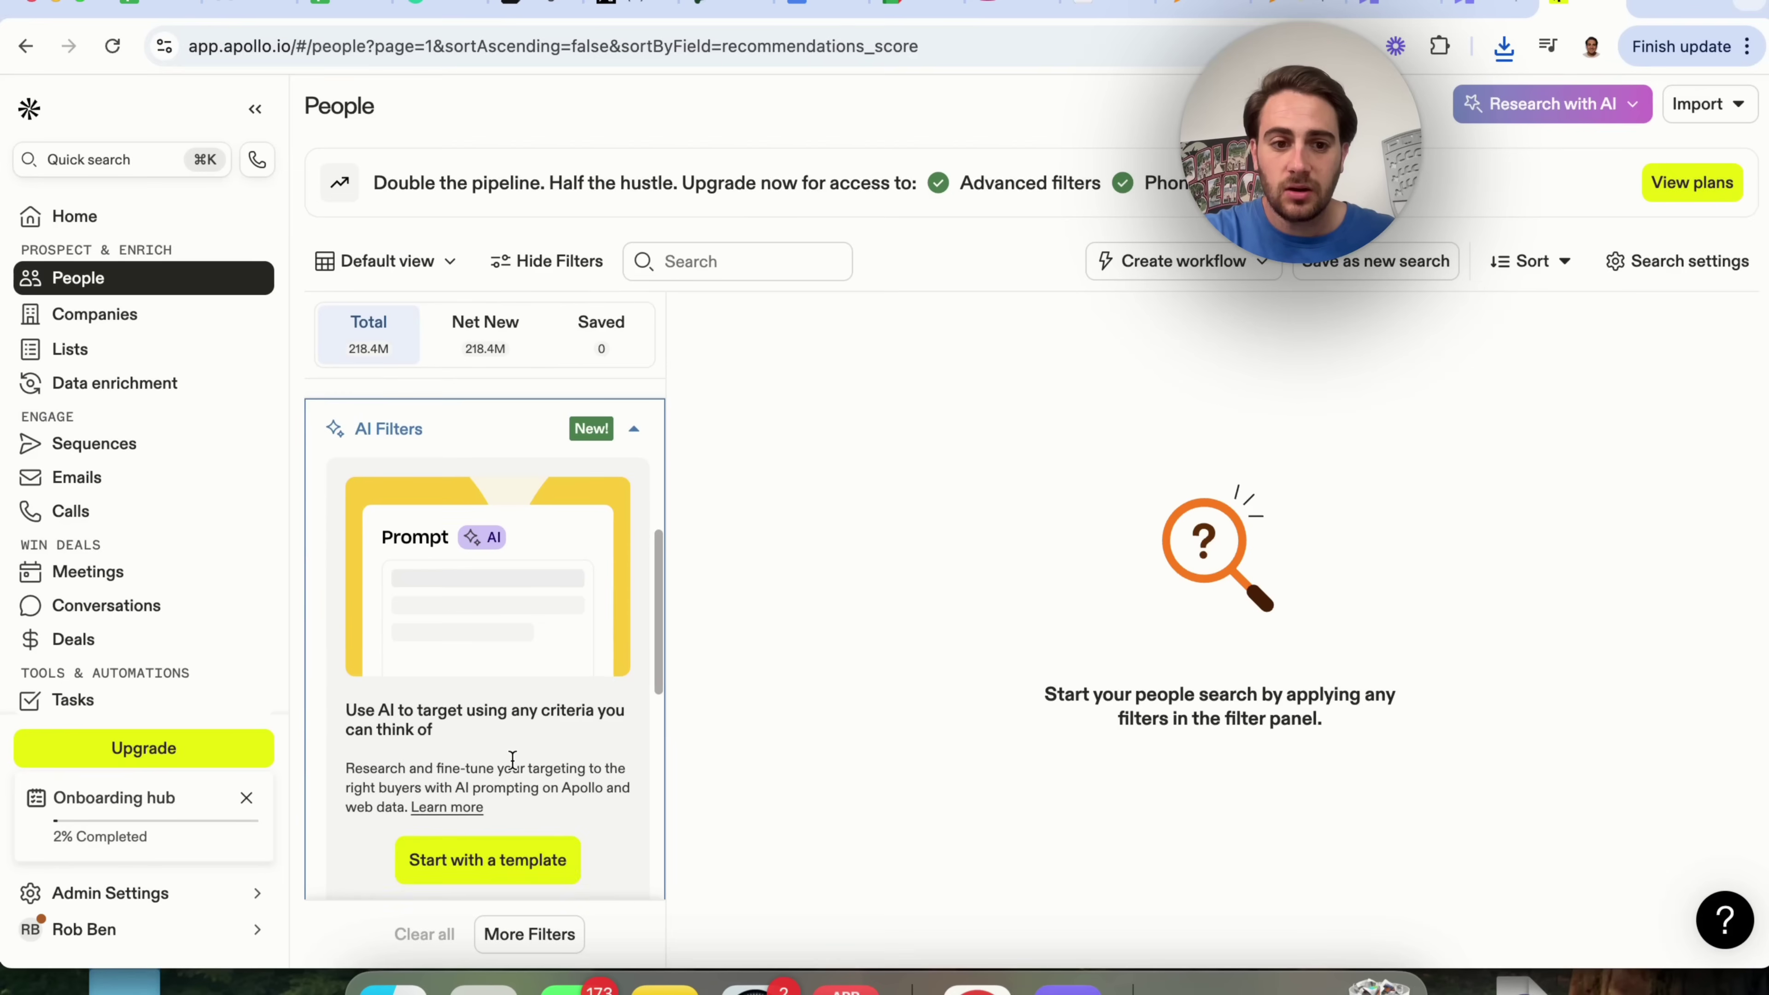
scroll(513, 758, "up", 3)
left_click(635, 563)
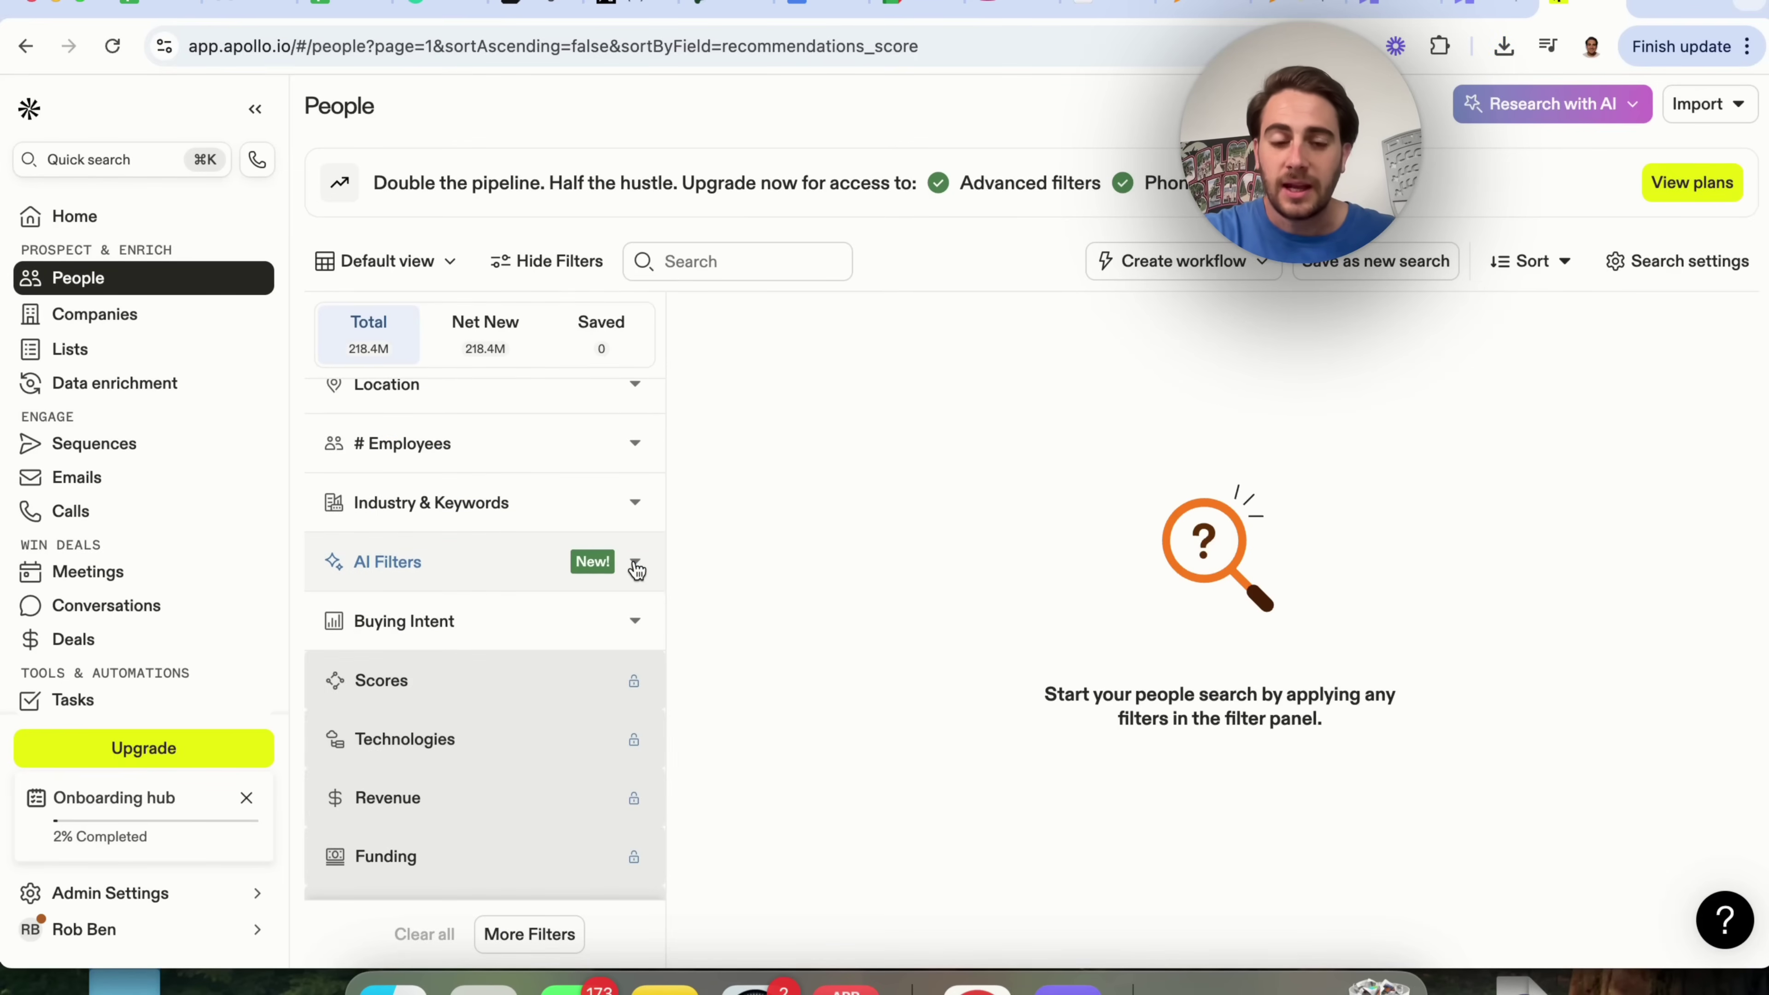
scroll(644, 605, "down", 5)
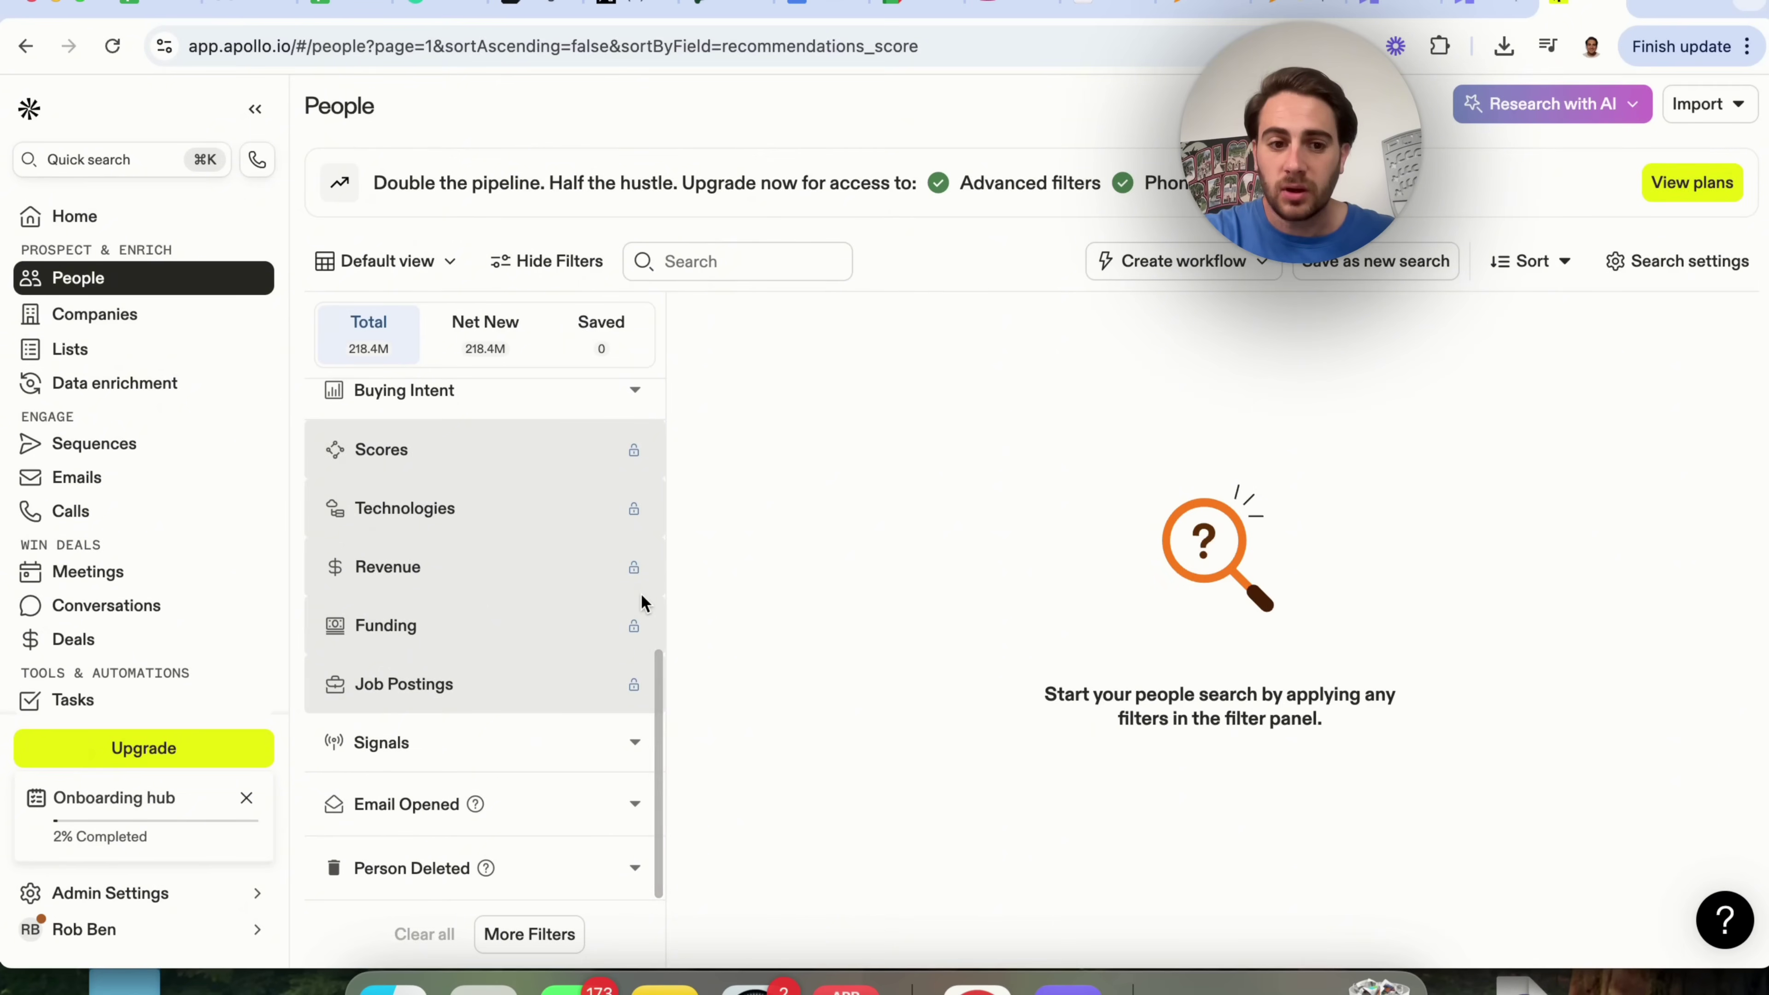
scroll(643, 610, "up", 10)
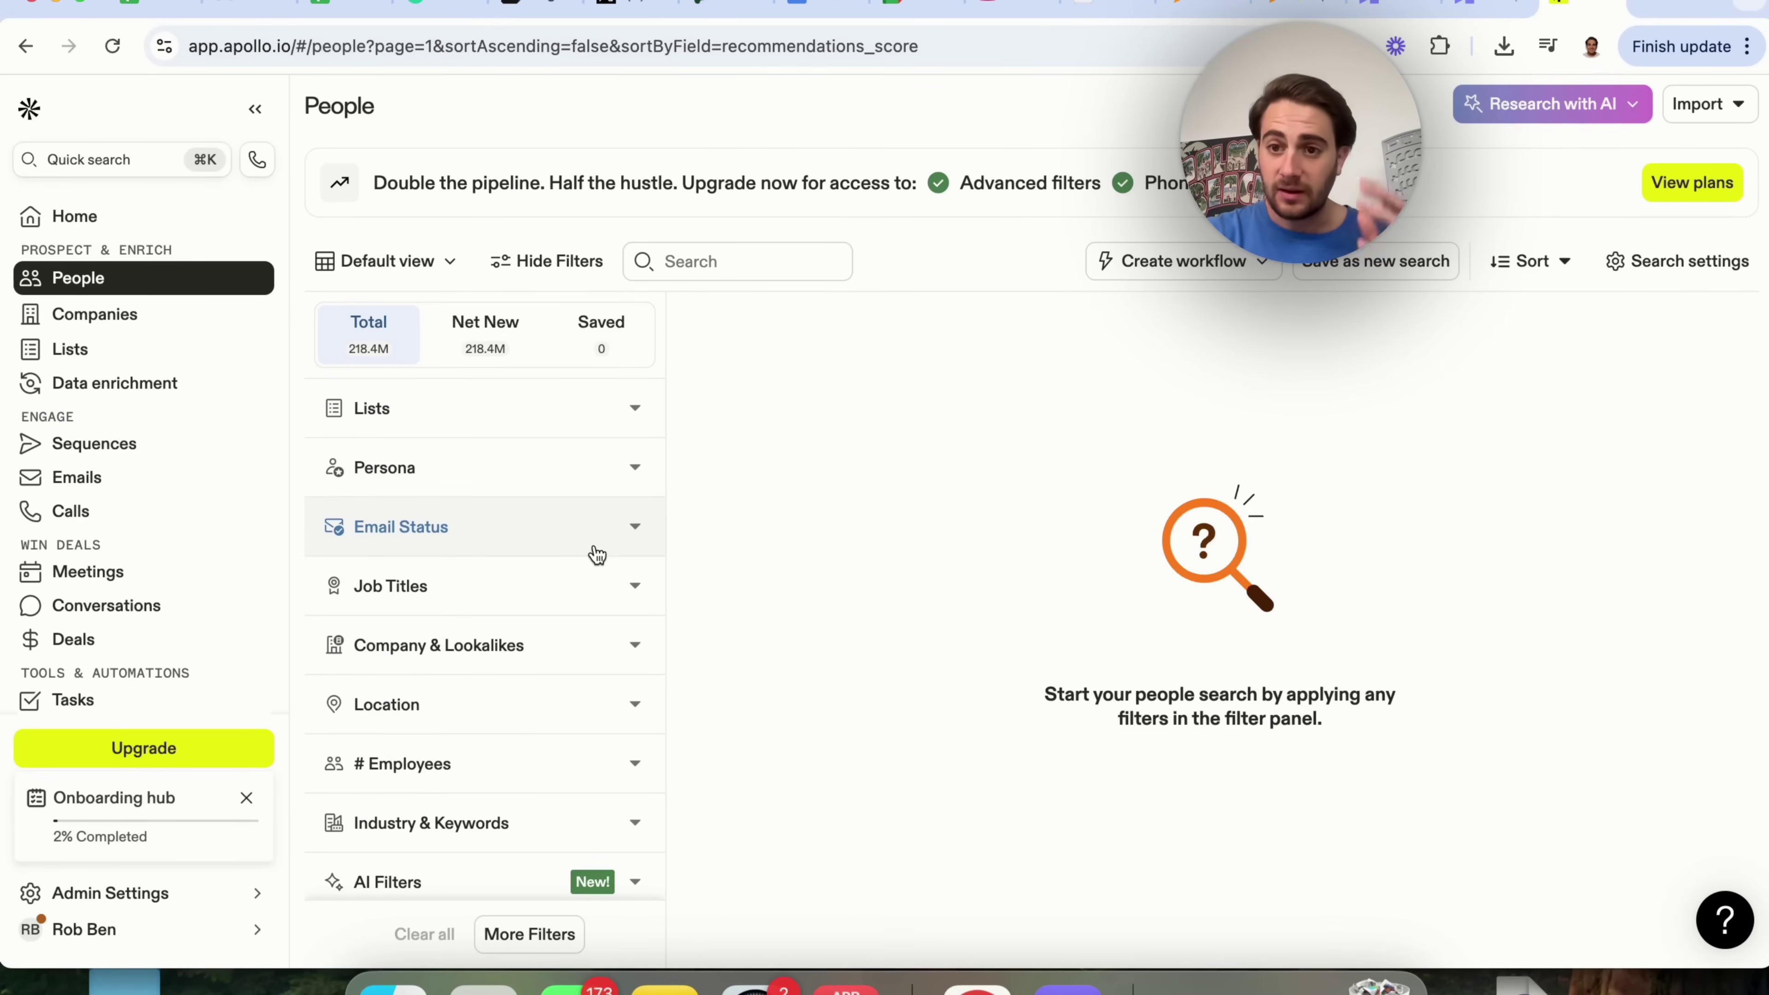
Step: Switch to the Apollo Scraper in Apify, examine its Search URL and record-count inputs, and view its recent runs
left_click(773, 52)
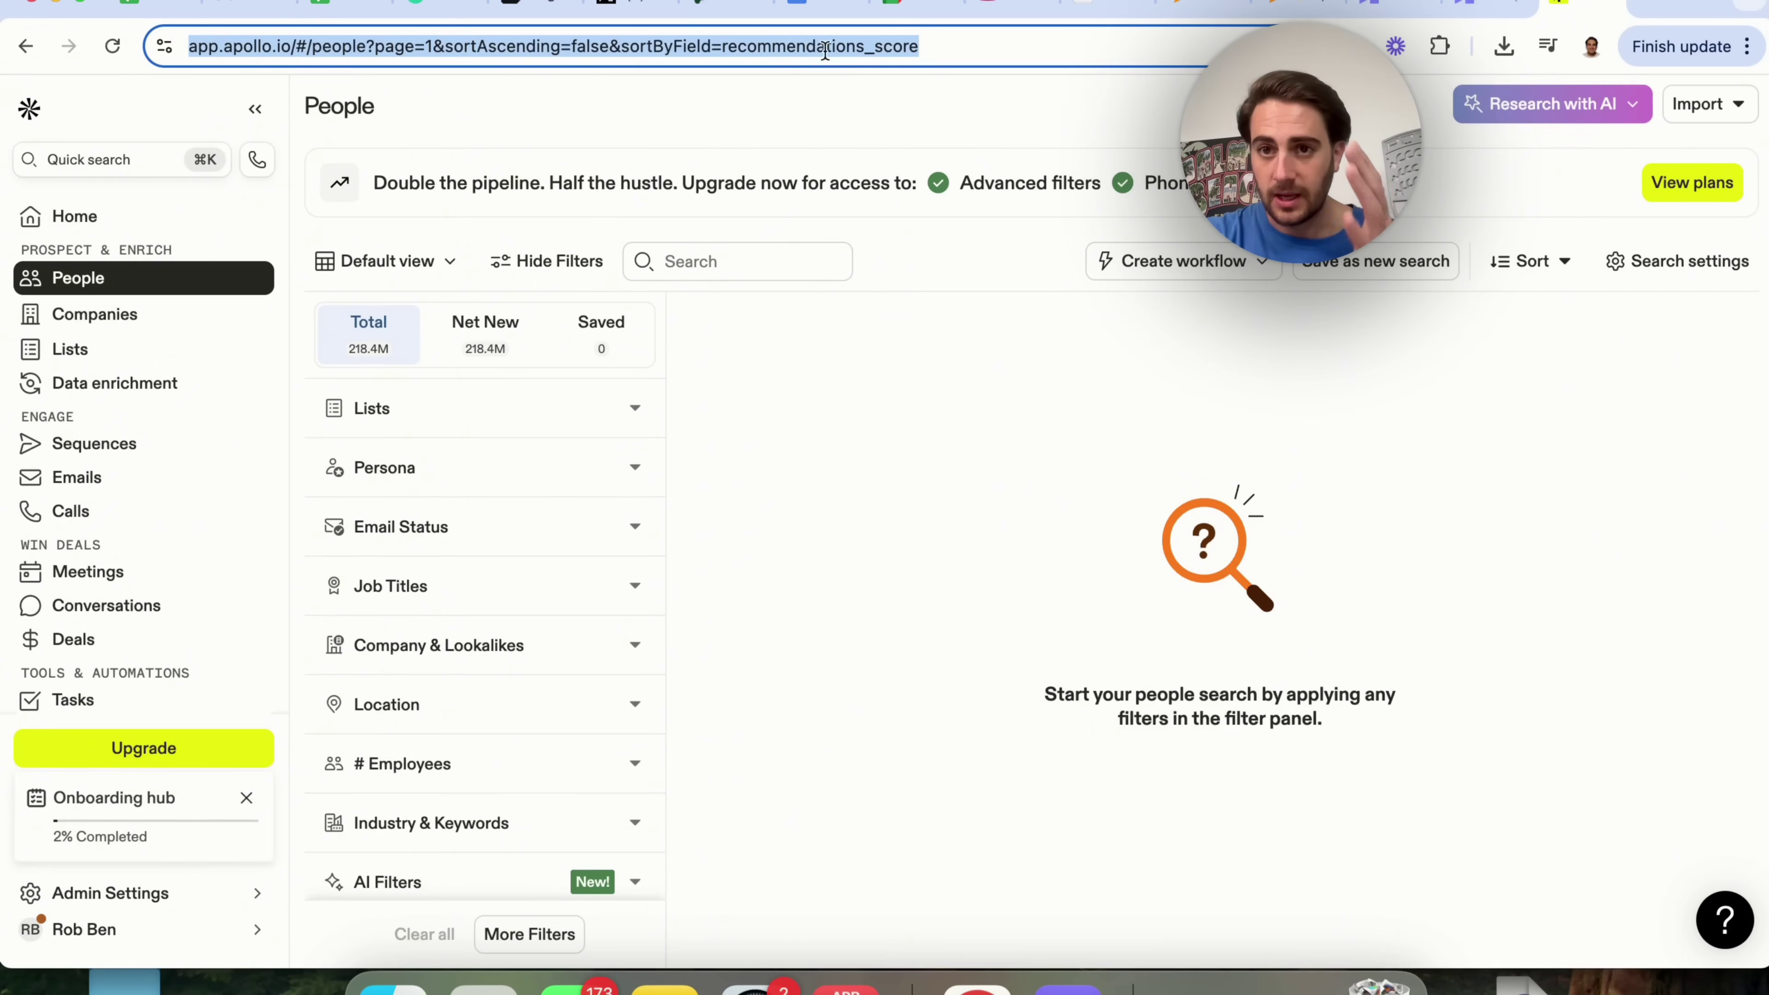
left_click(1295, 3)
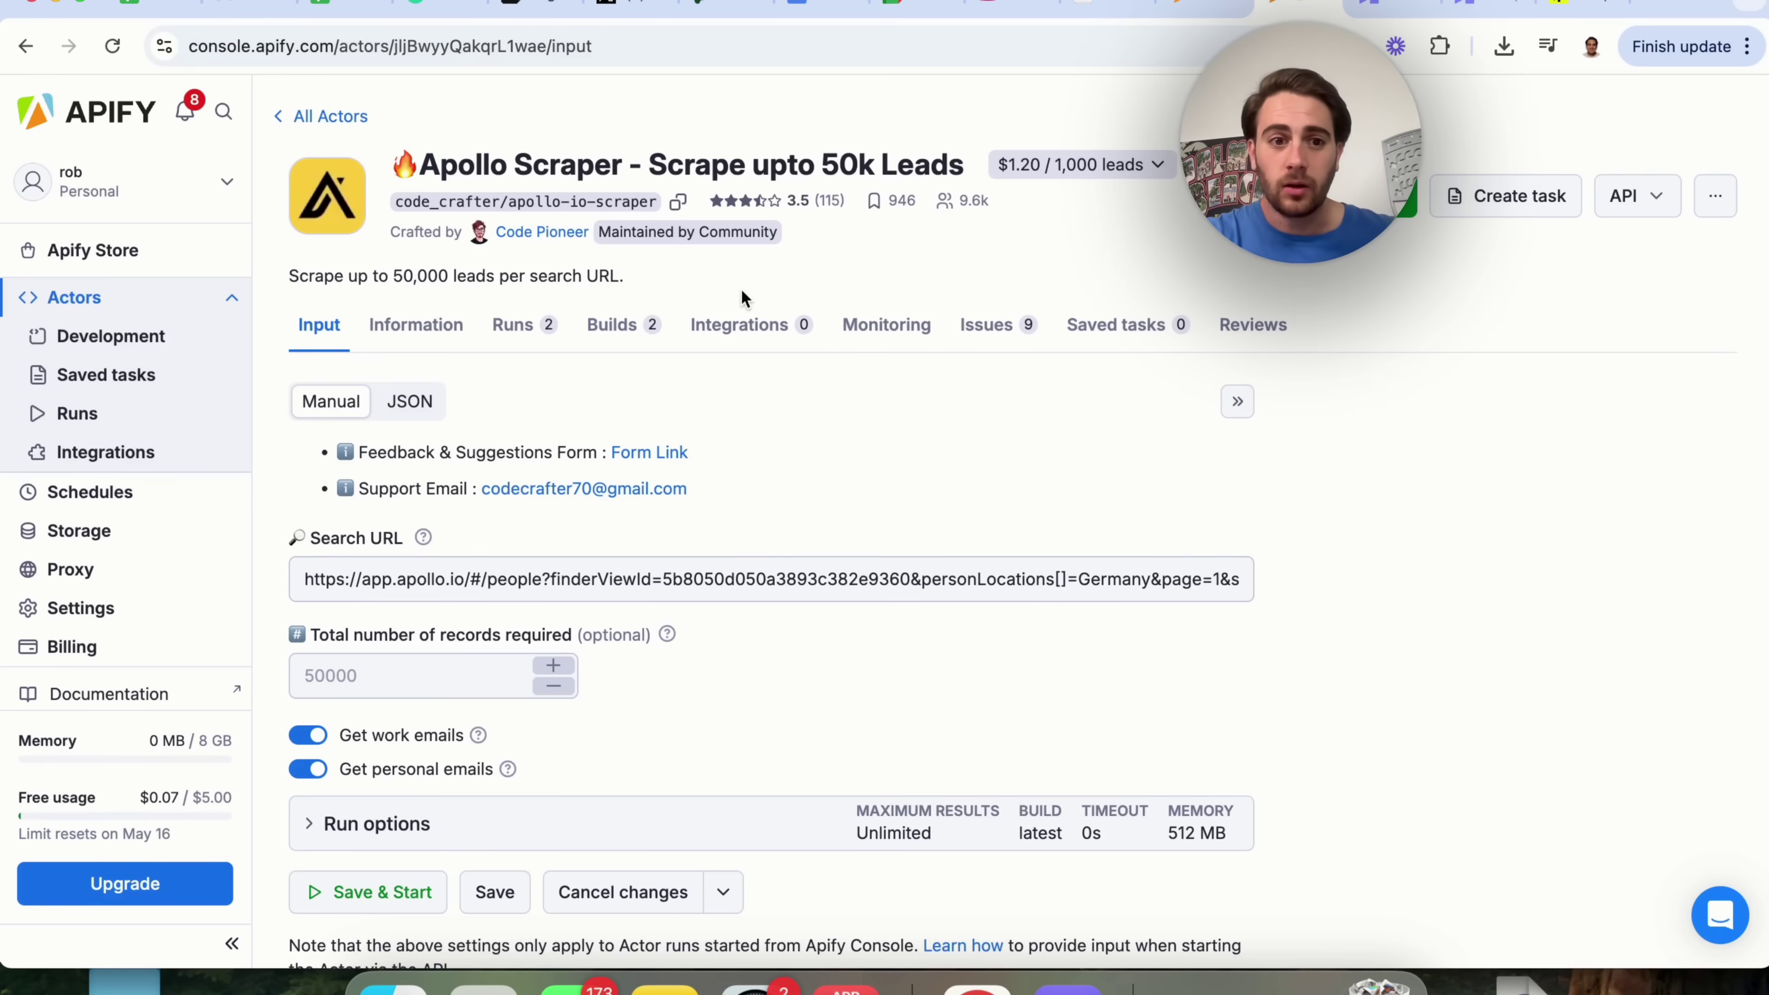
left_click(417, 669)
scroll(463, 662, "down", 2)
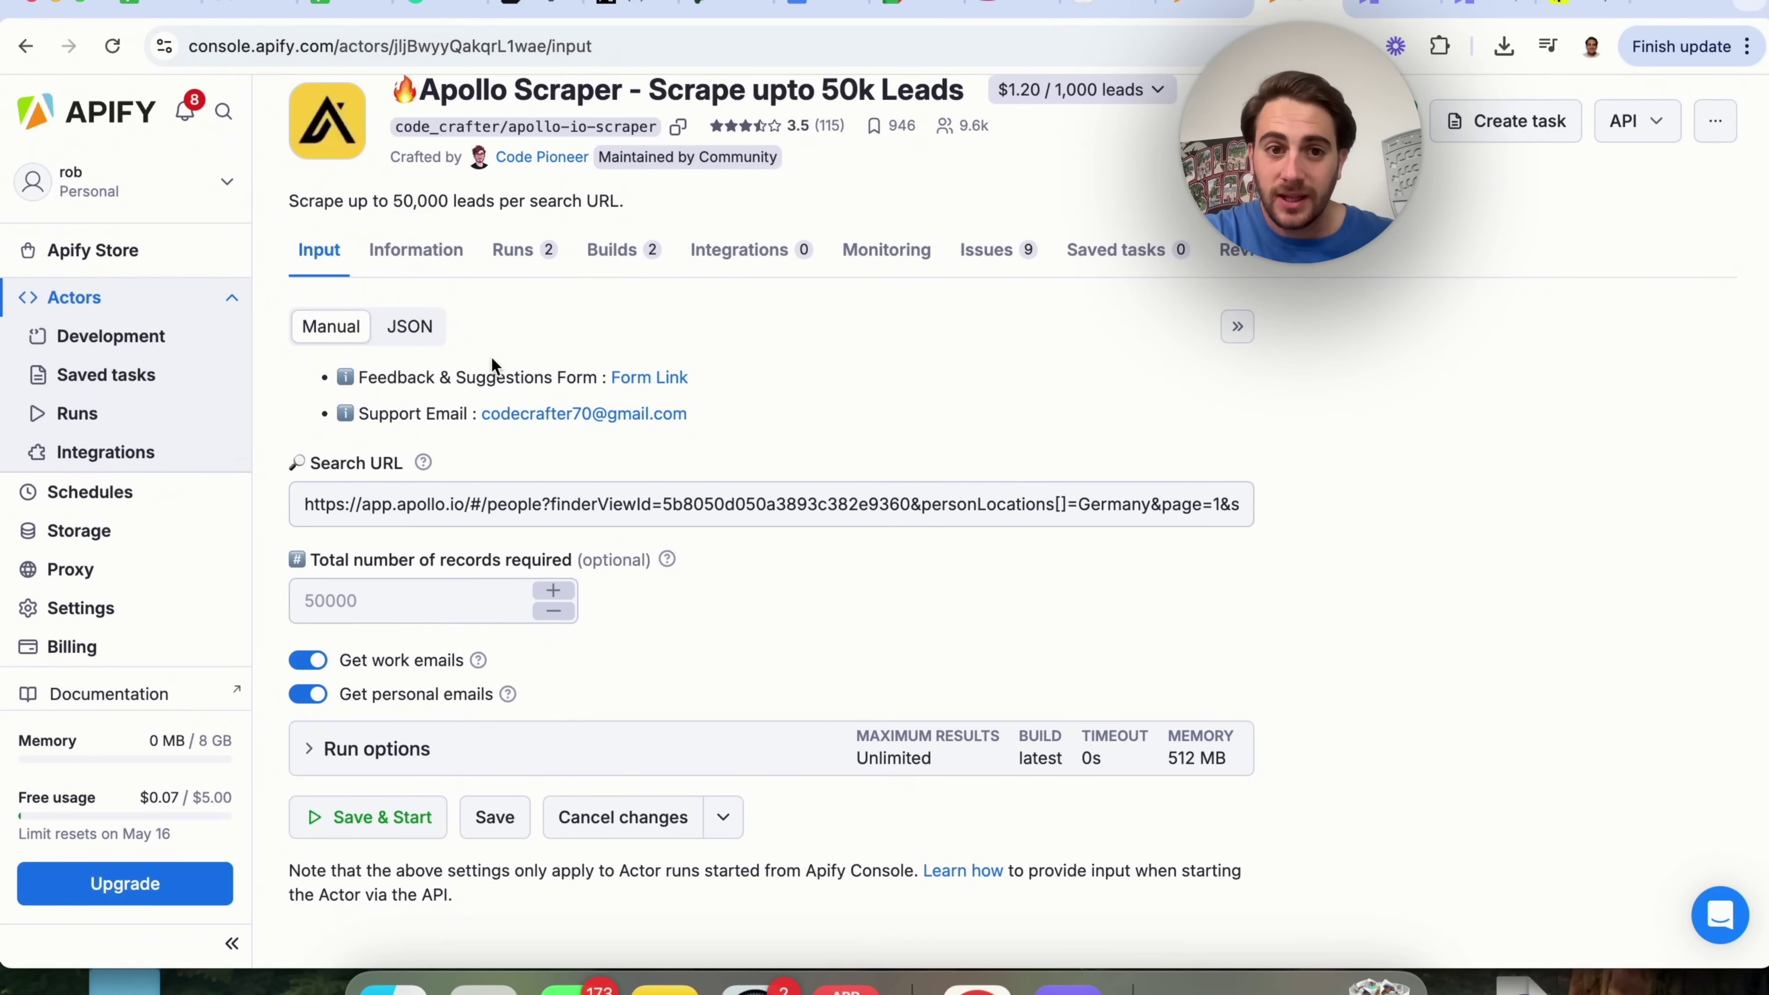
left_click(513, 250)
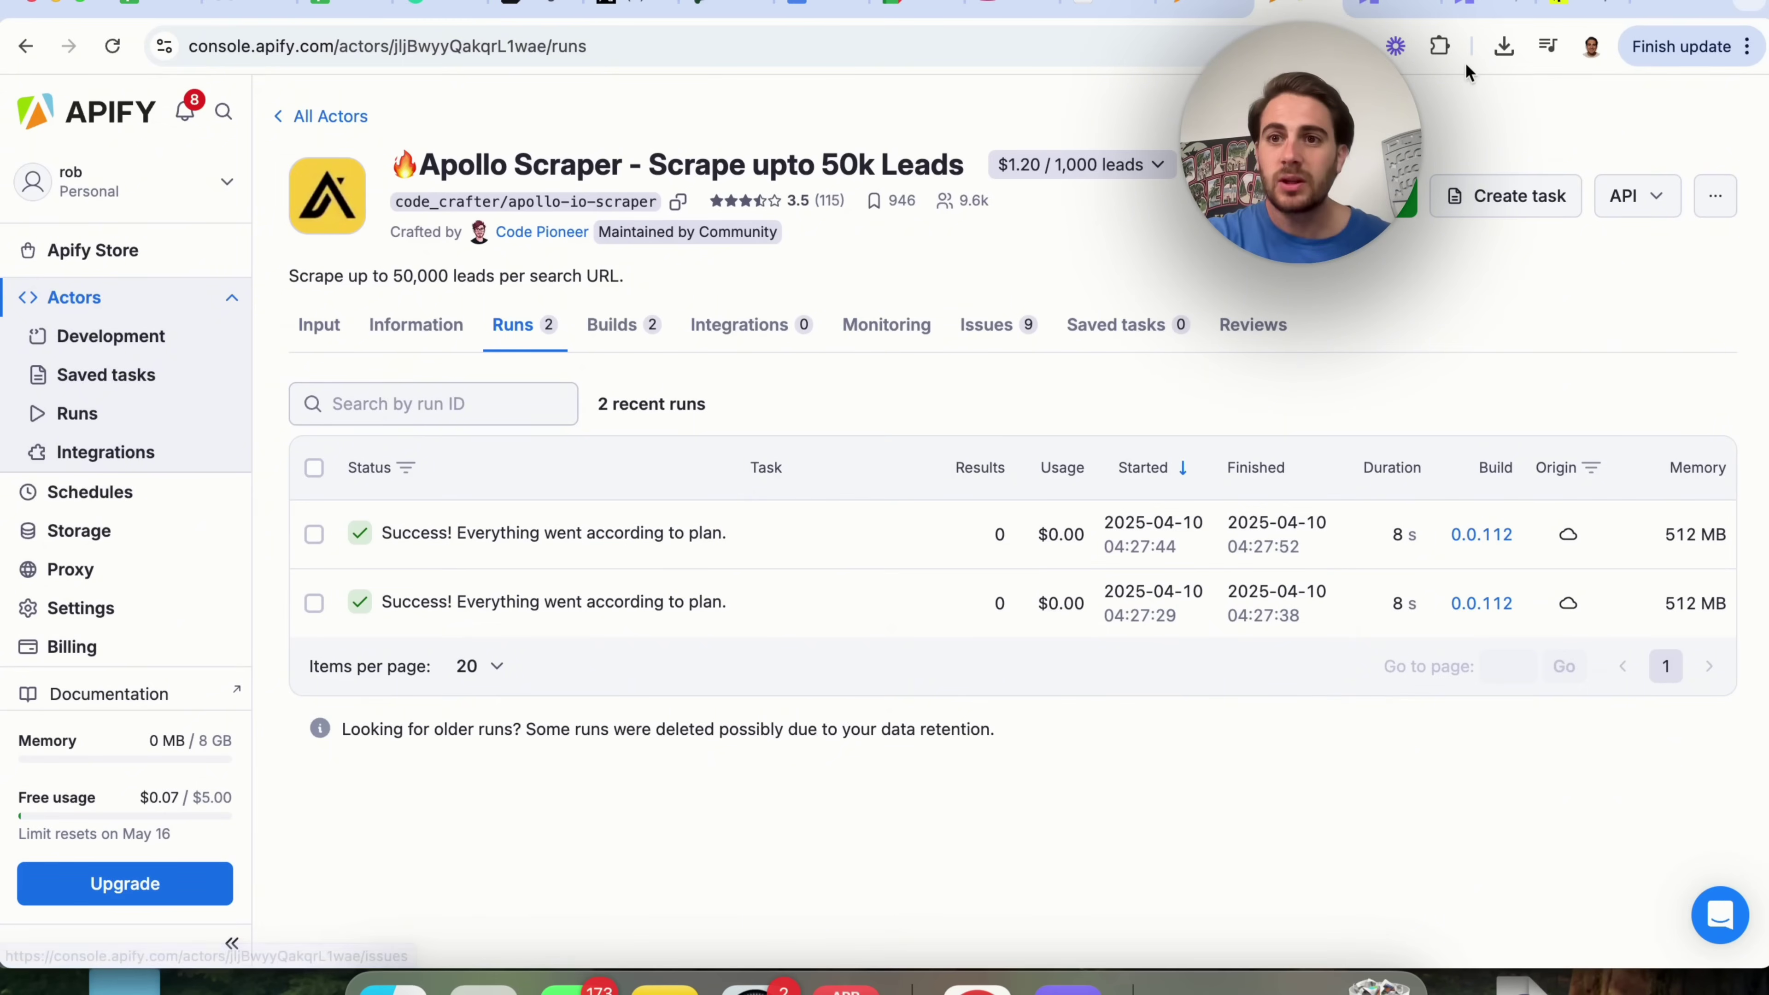
Step: Return to Apollo's People search, filter it by the Accounting Manager persona and look across the result columns
left_click(1589, 4)
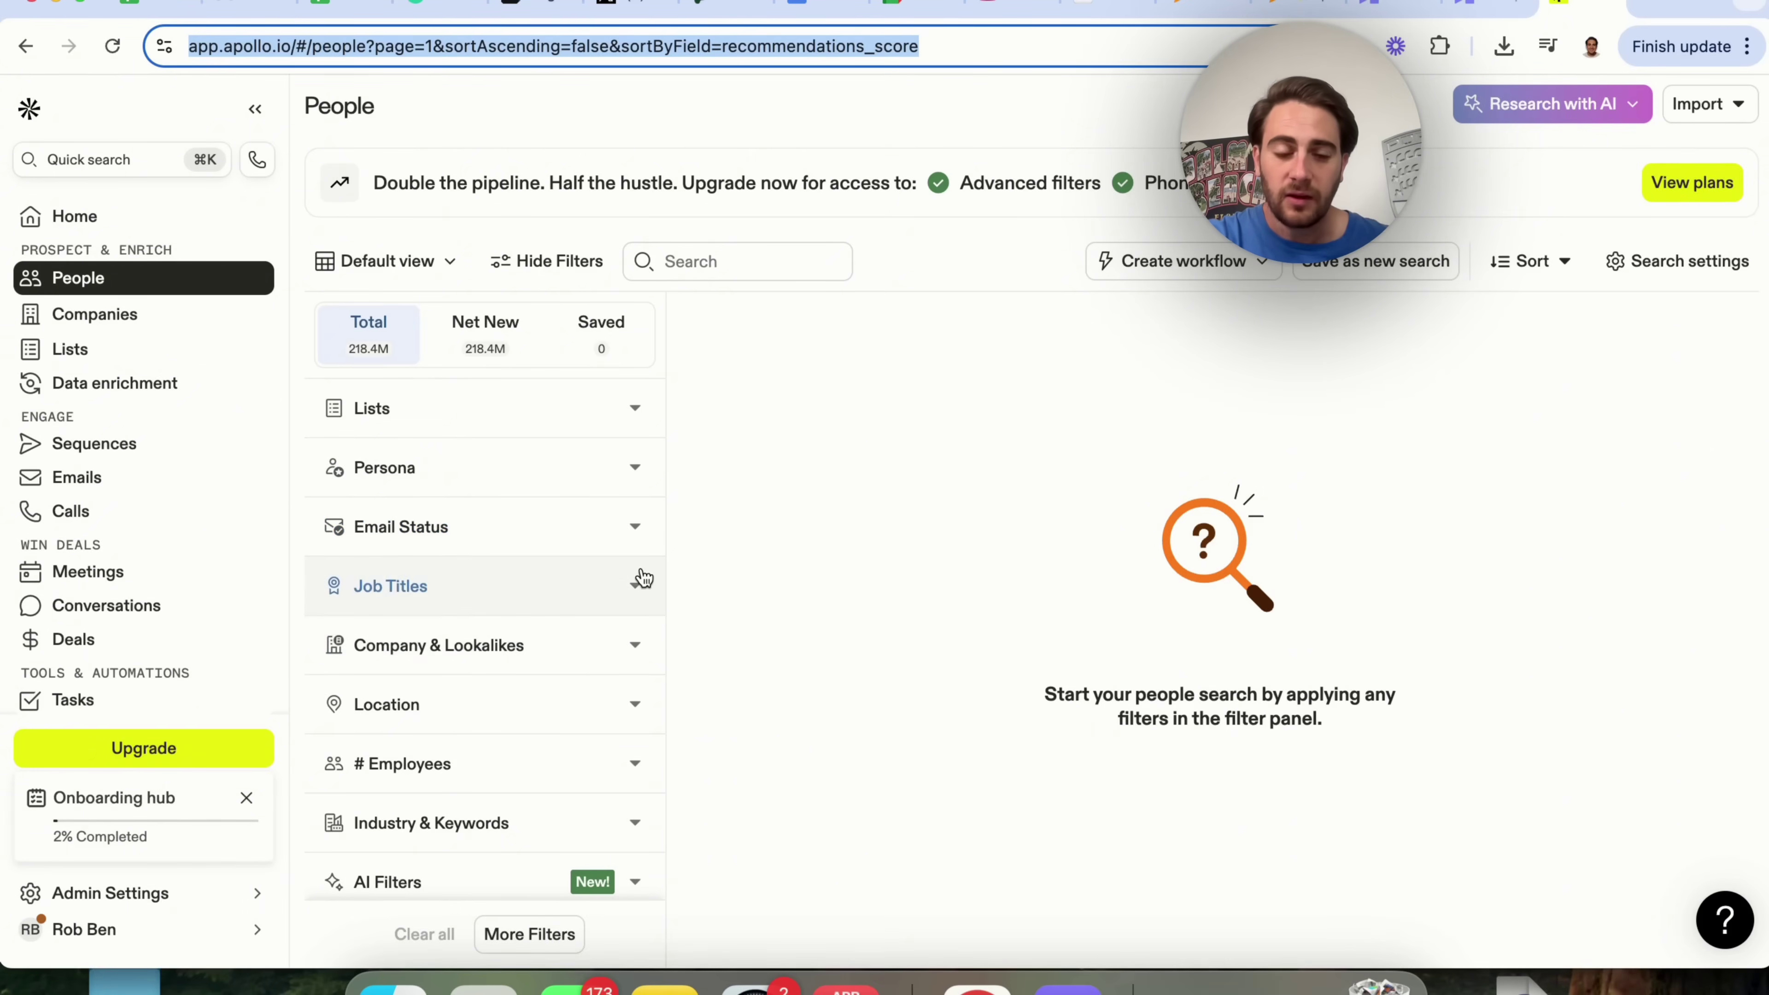
left_click(641, 583)
scroll(561, 703, "down", 1)
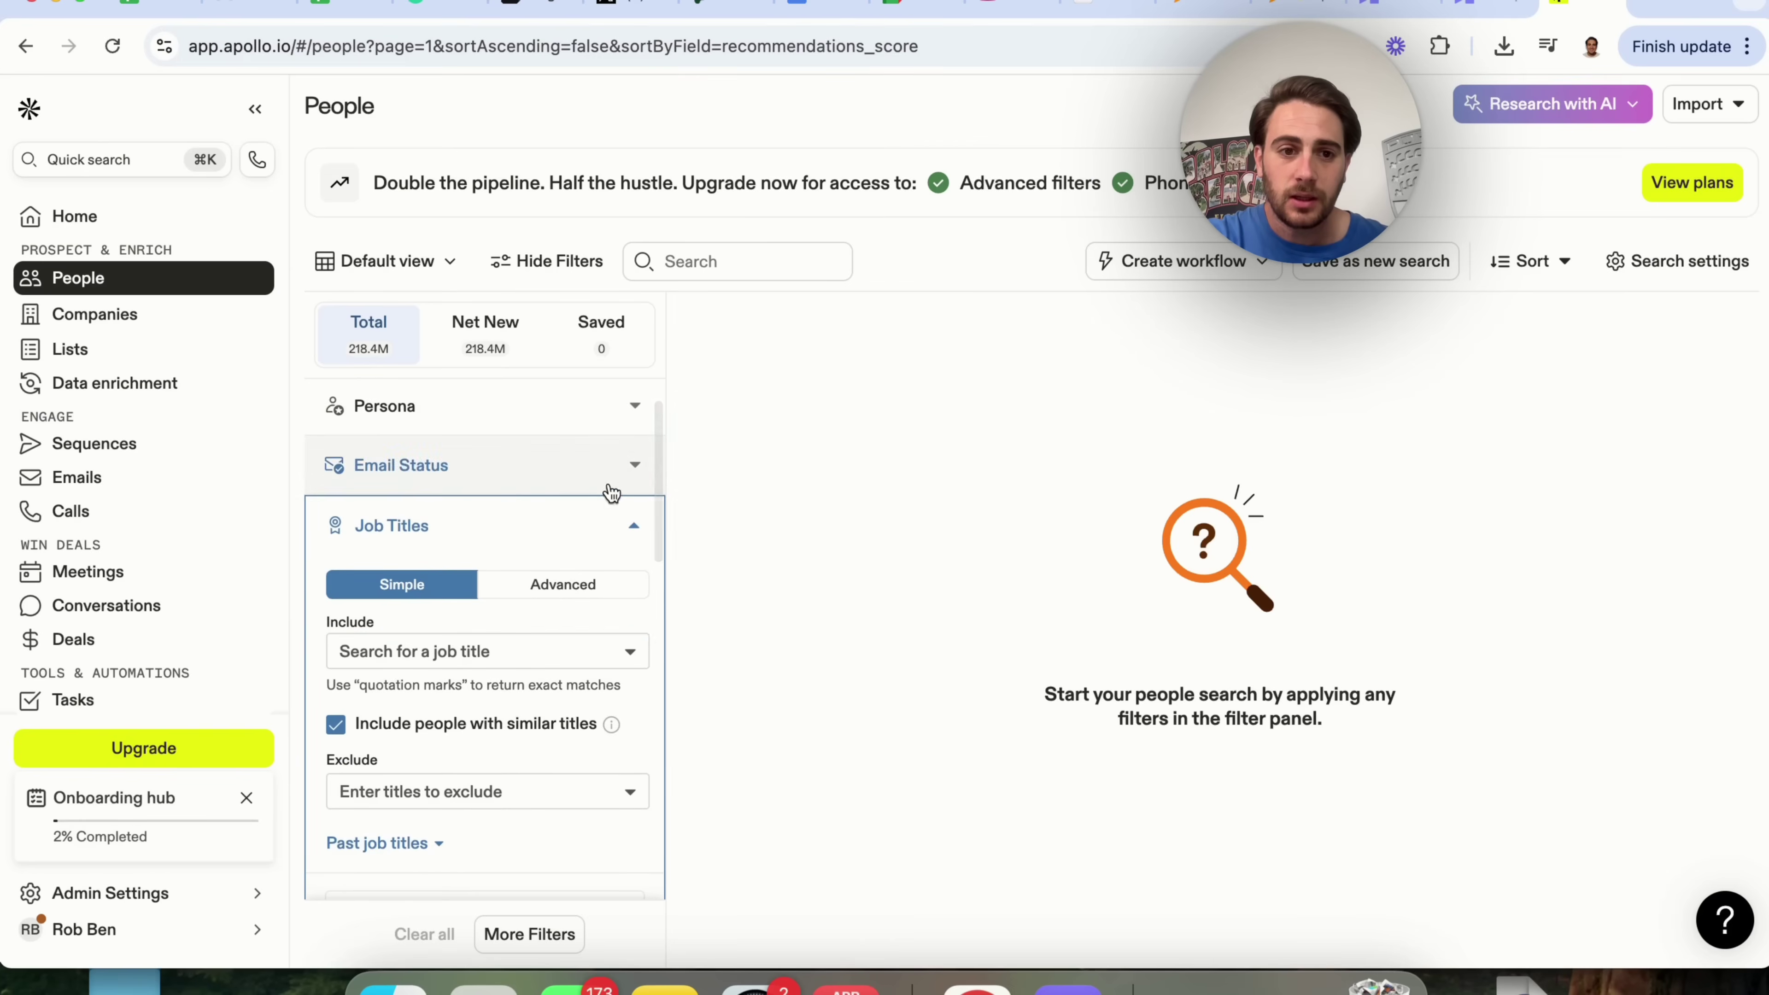
left_click(623, 523)
left_click(635, 405)
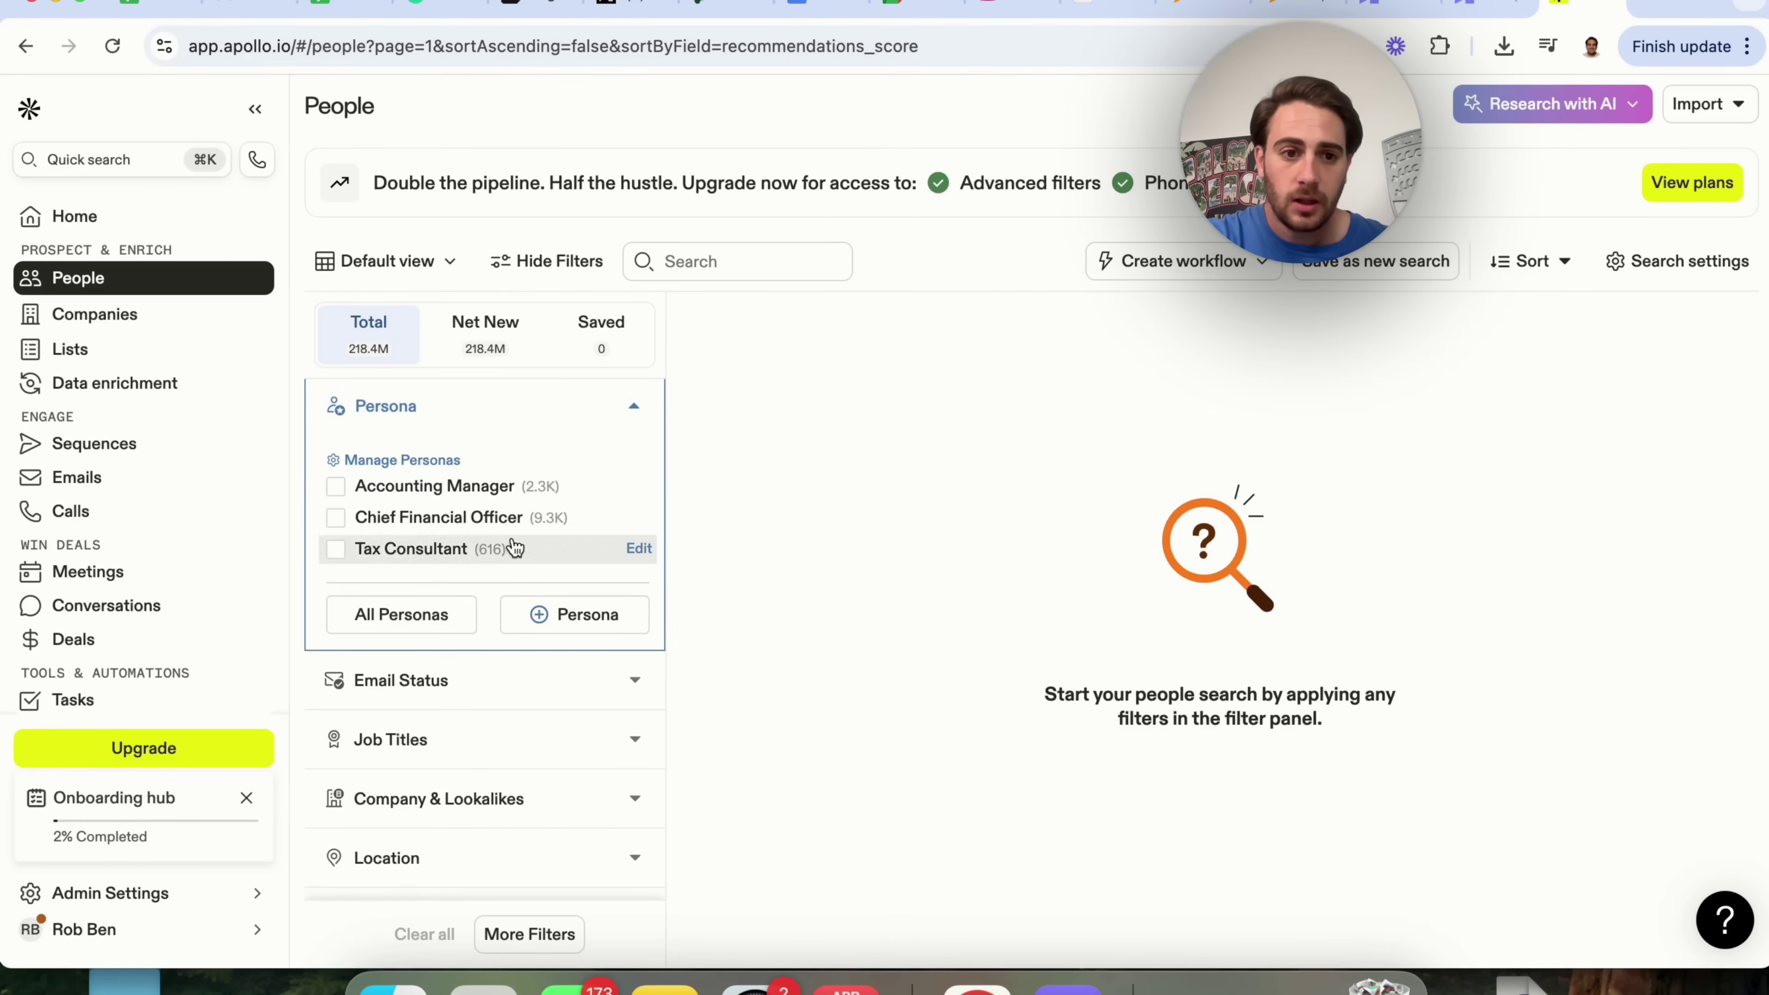
left_click(446, 488)
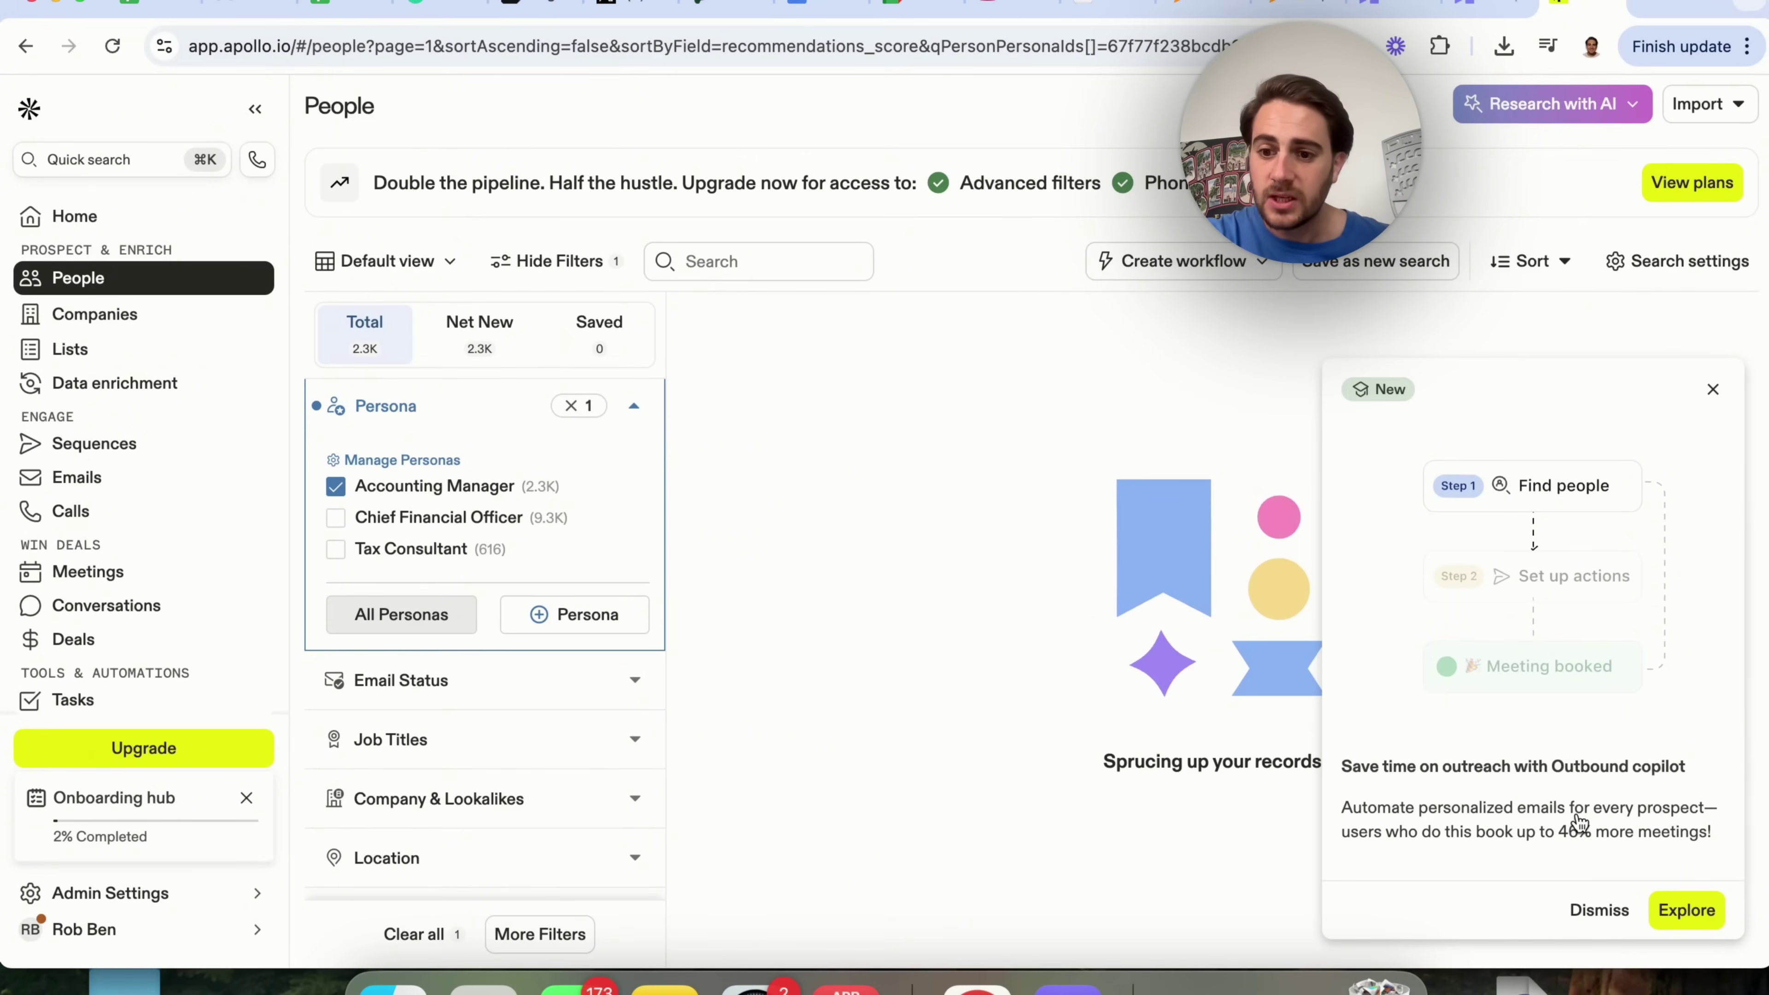
left_click(1599, 910)
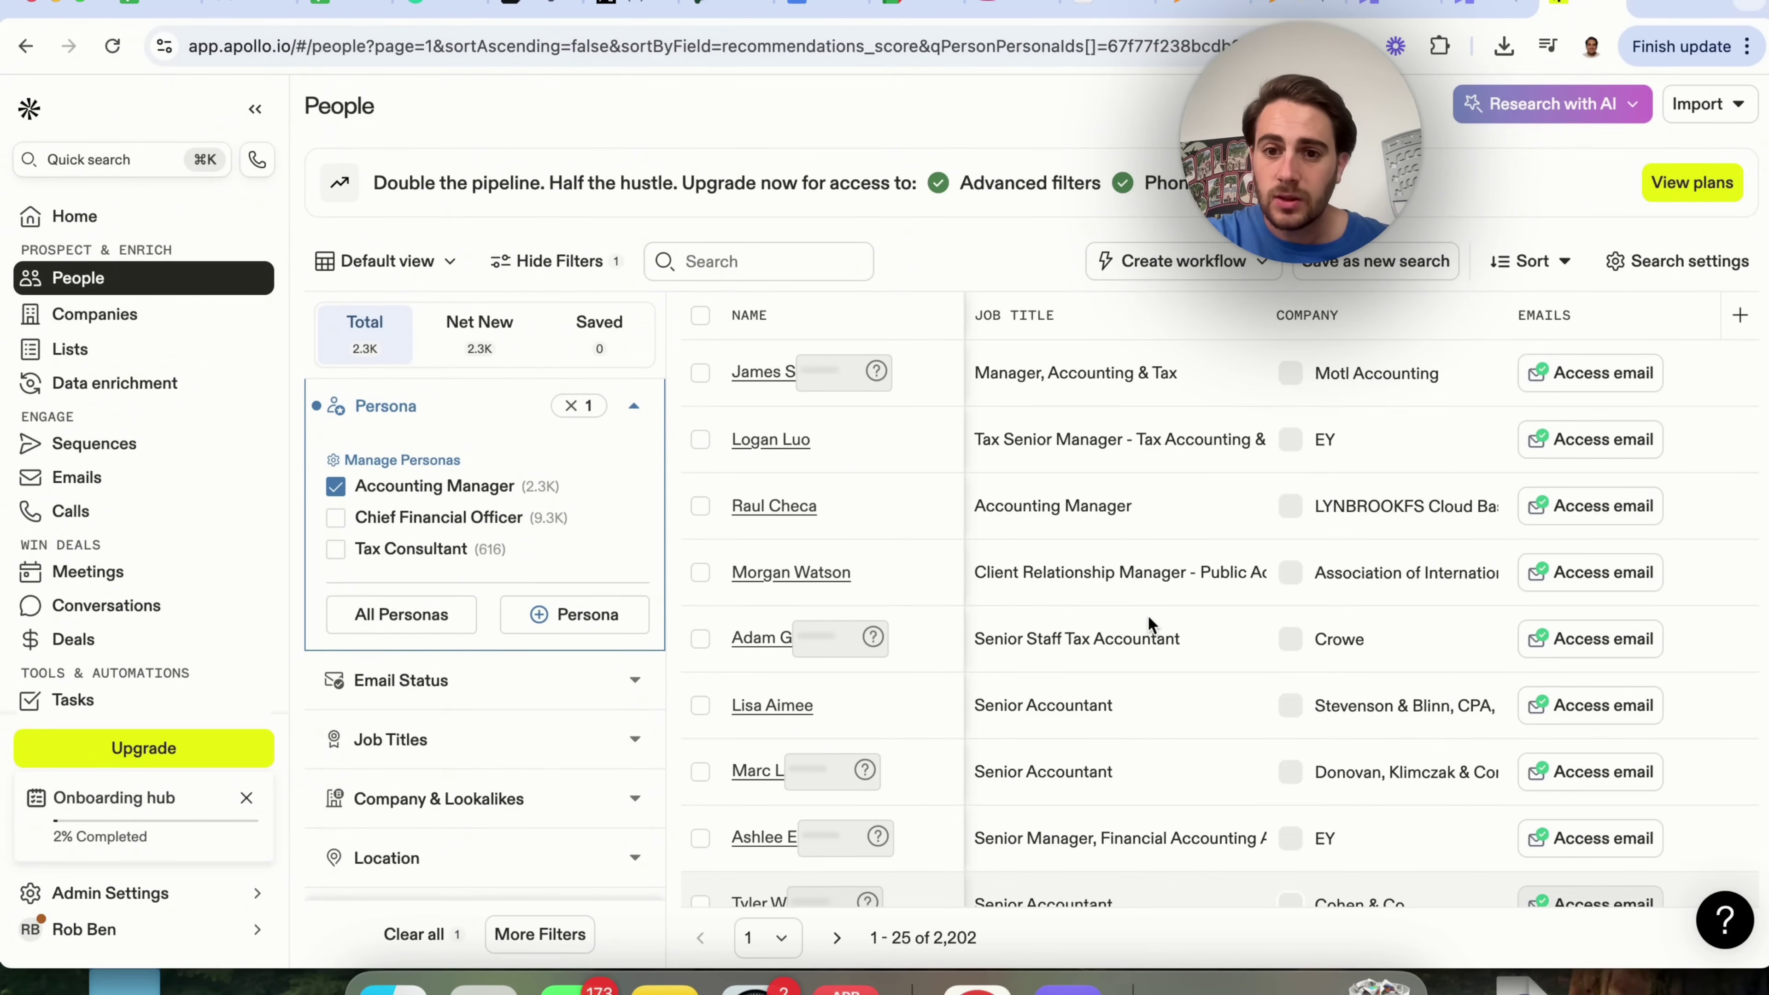
scroll(1148, 617, "right", 10)
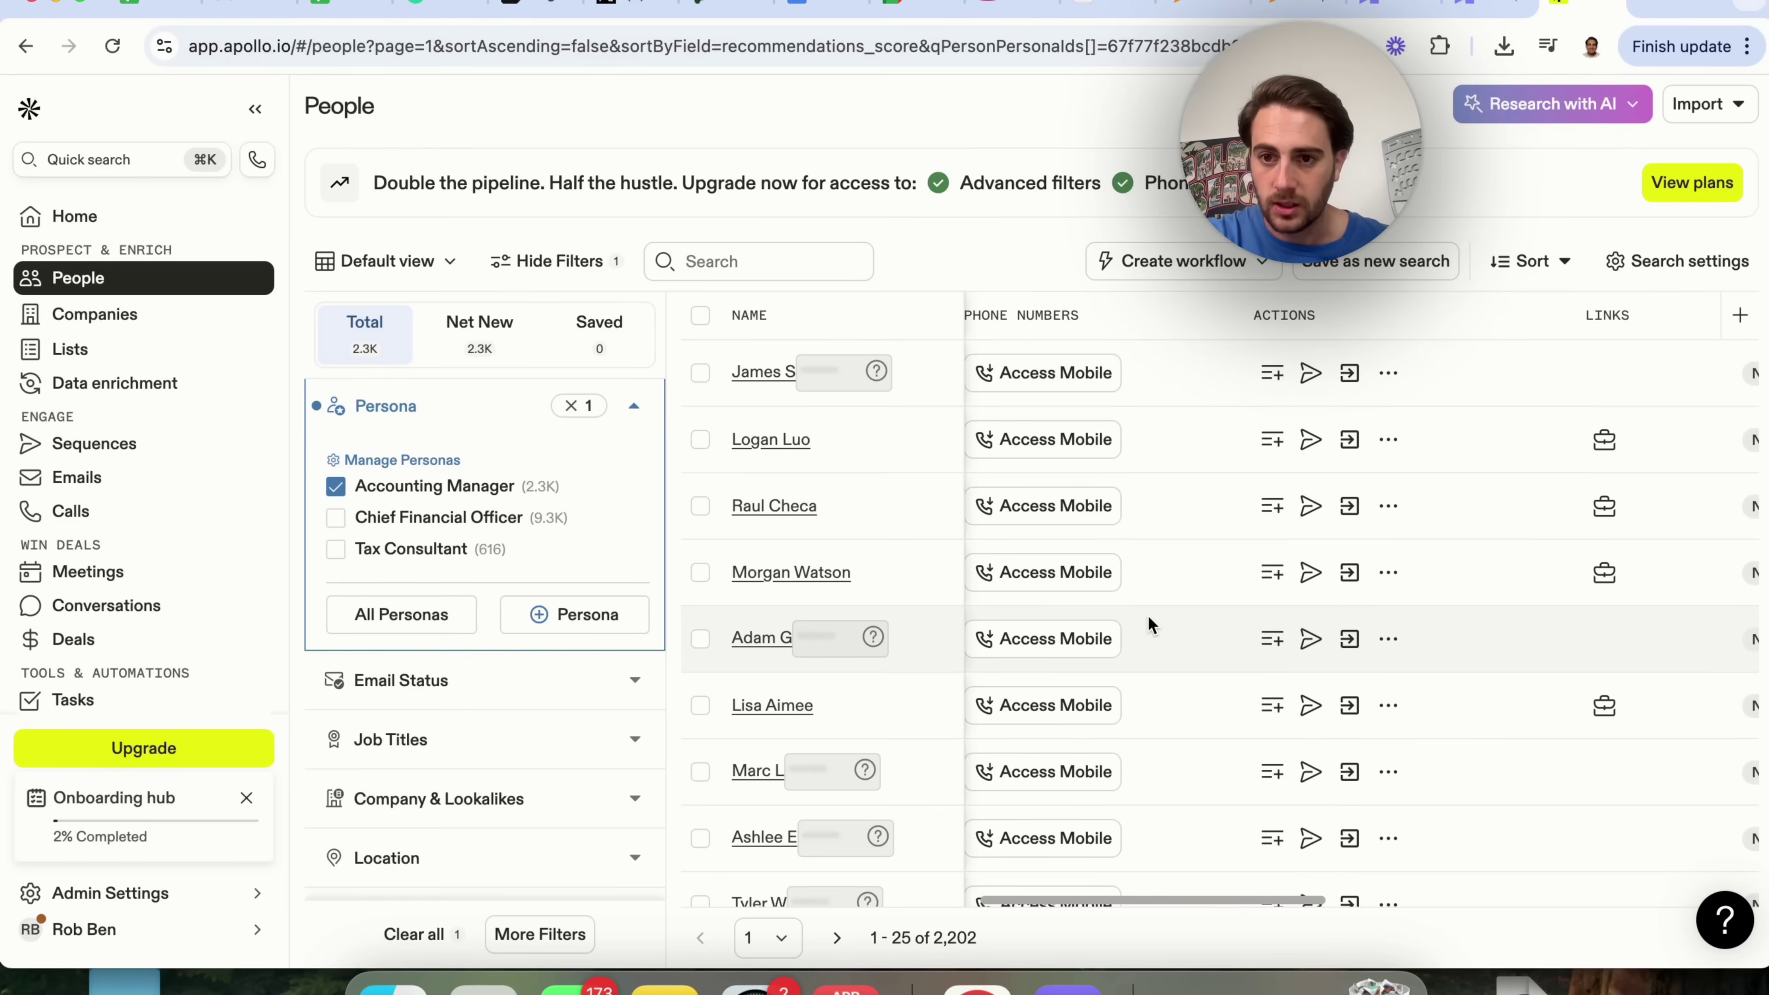
scroll(1147, 460, "right", 3)
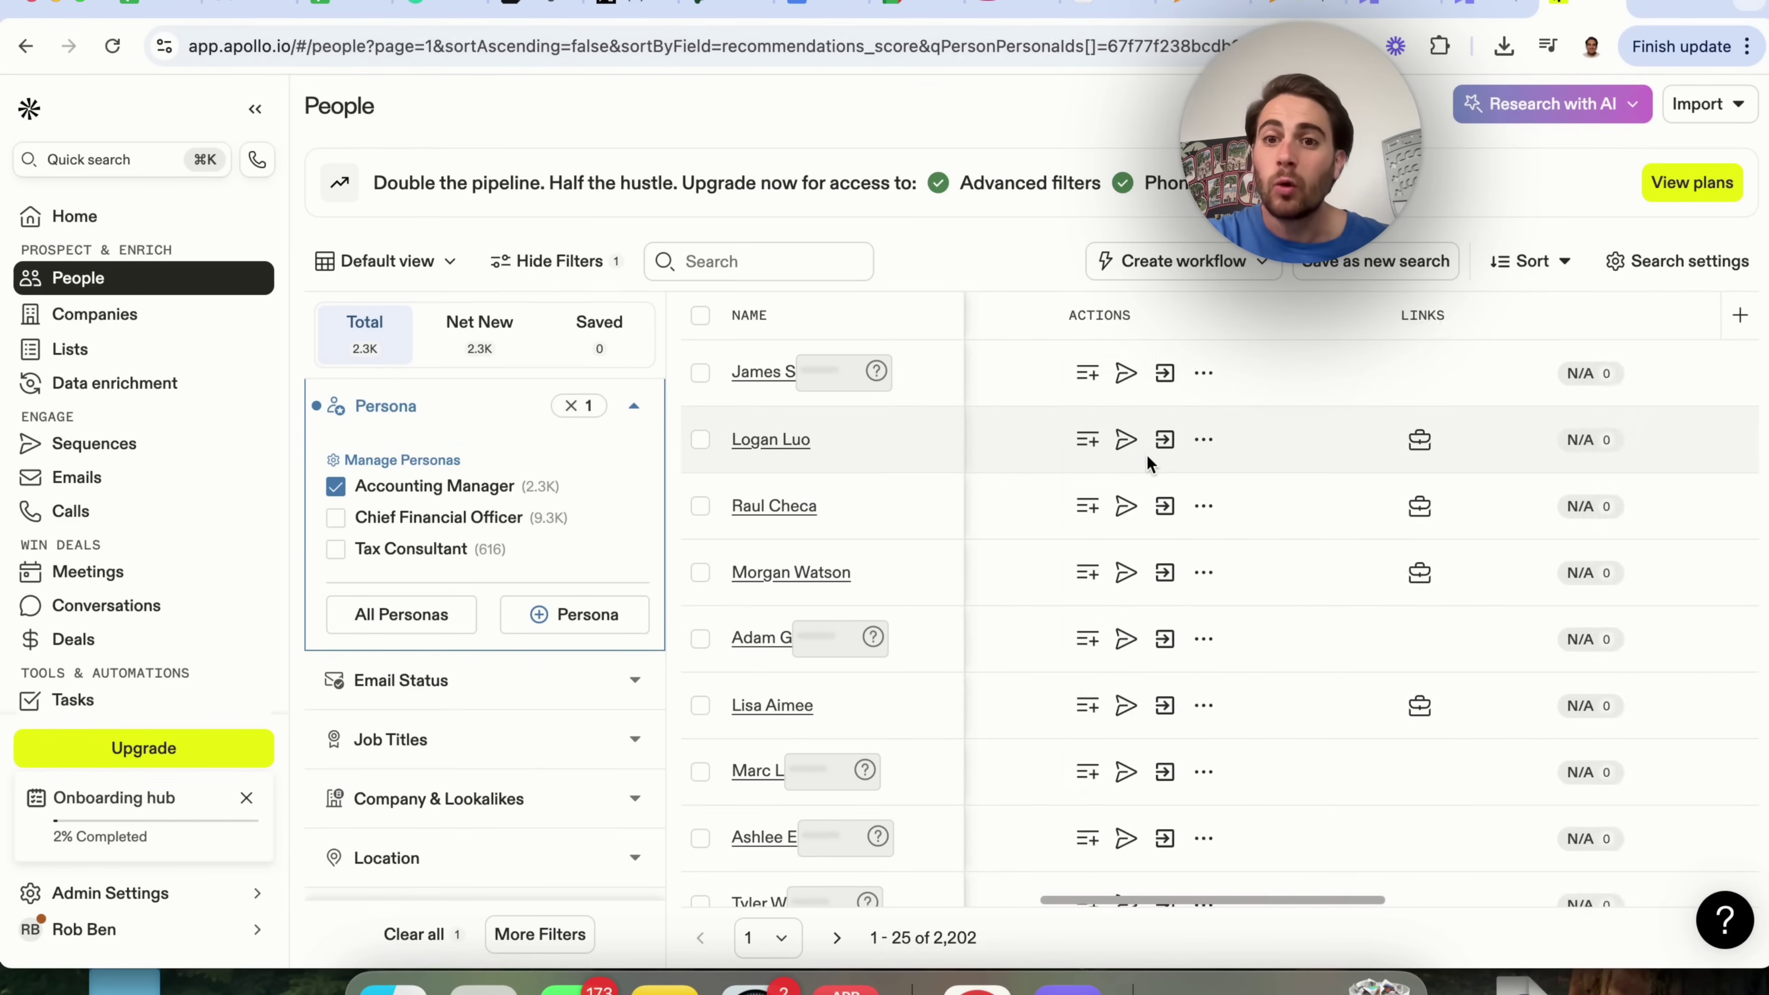
scroll(1146, 454, "right", 5)
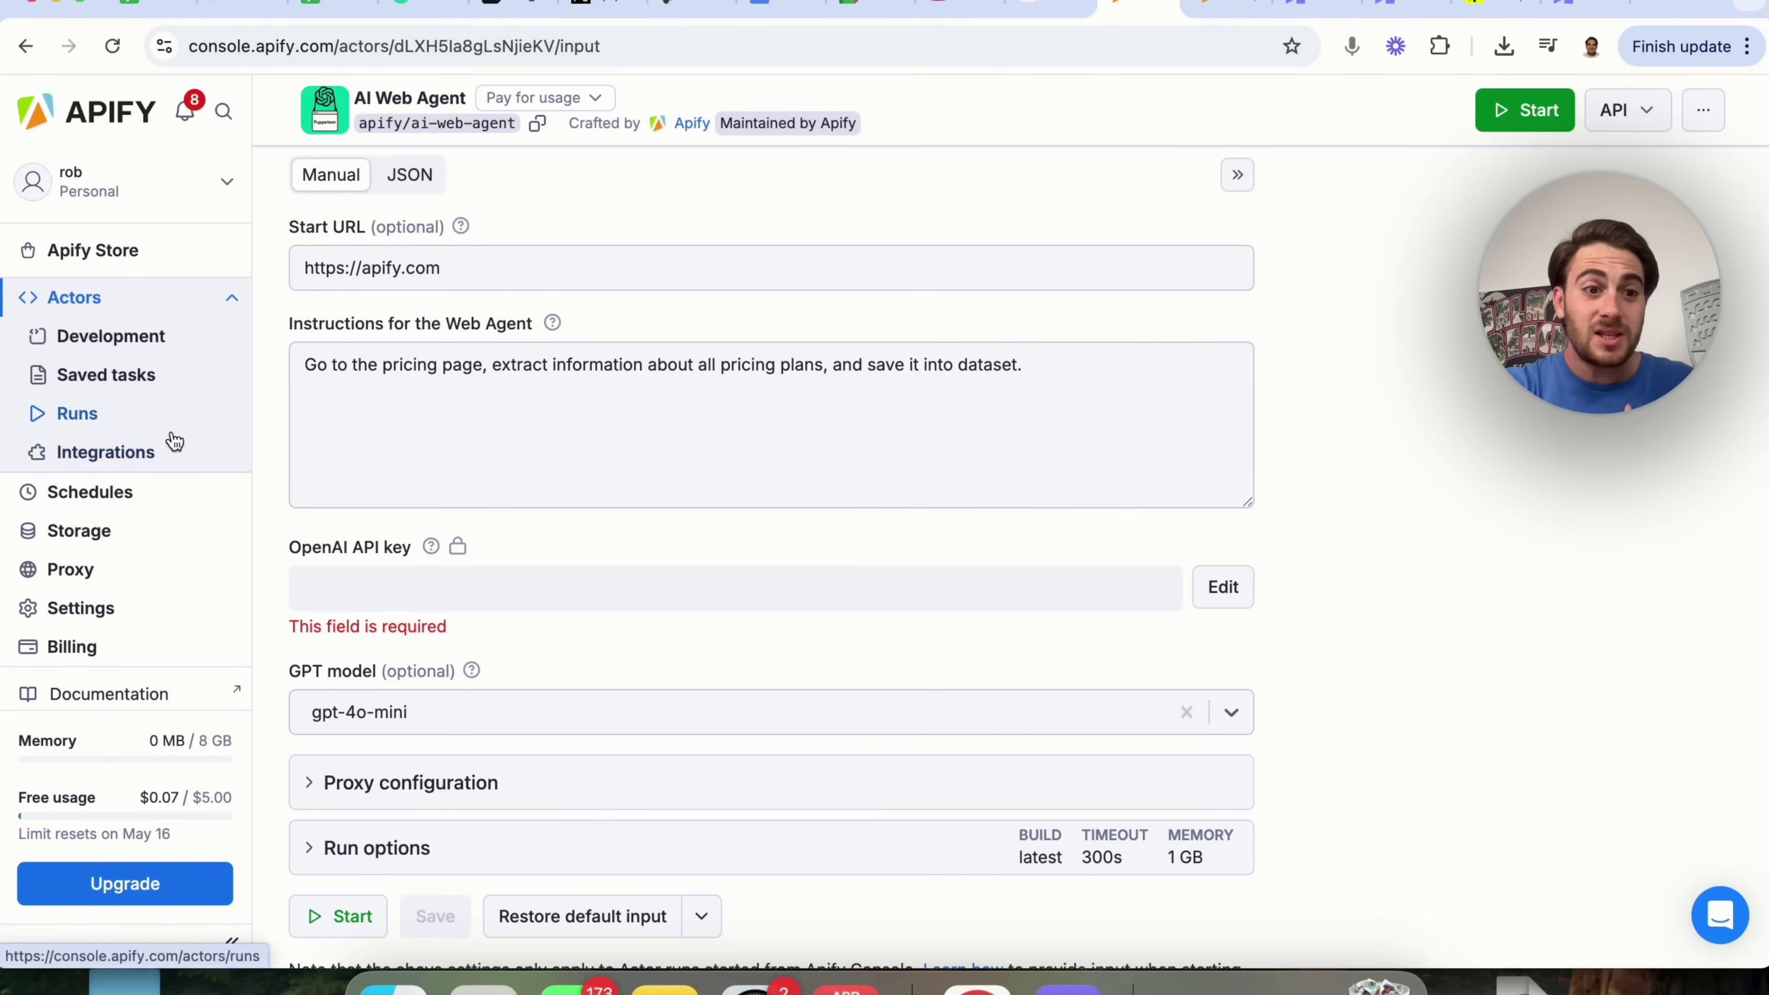
Step: Open the TikTok Scraper from the Apify Store and look over its input sections
left_click(120, 253)
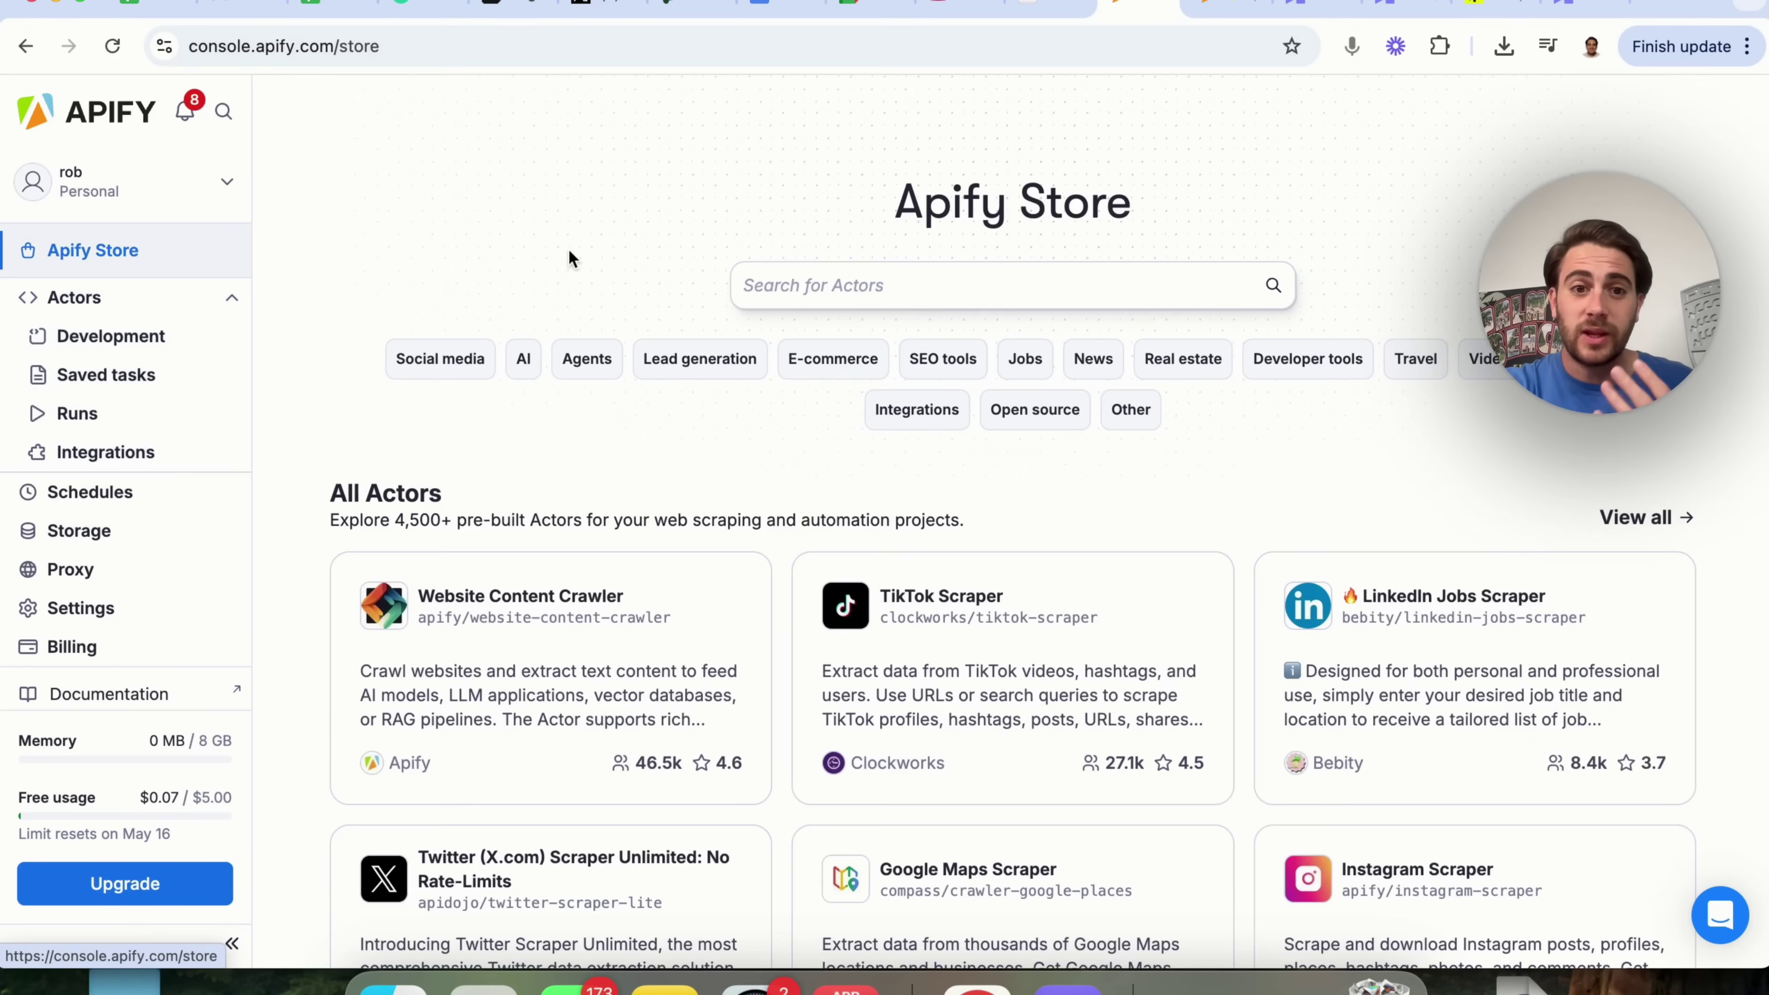
left_click(908, 666)
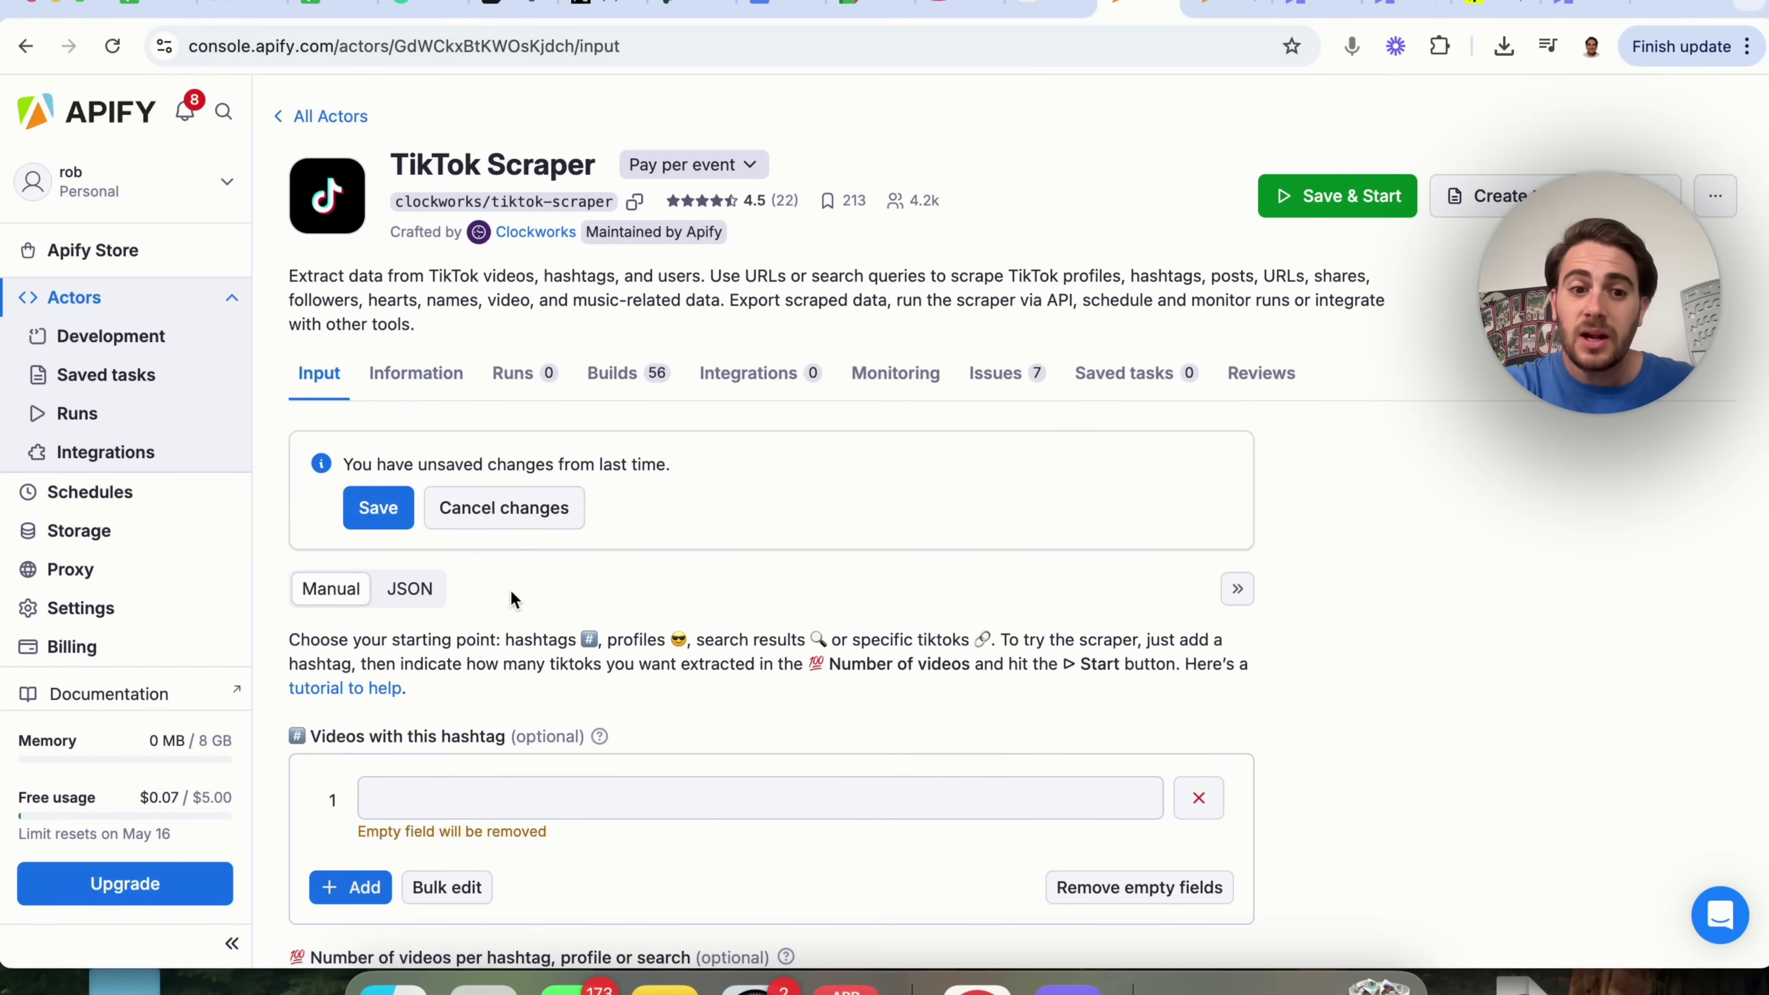
scroll(510, 589, "down", 4)
scroll(510, 589, "down", 5)
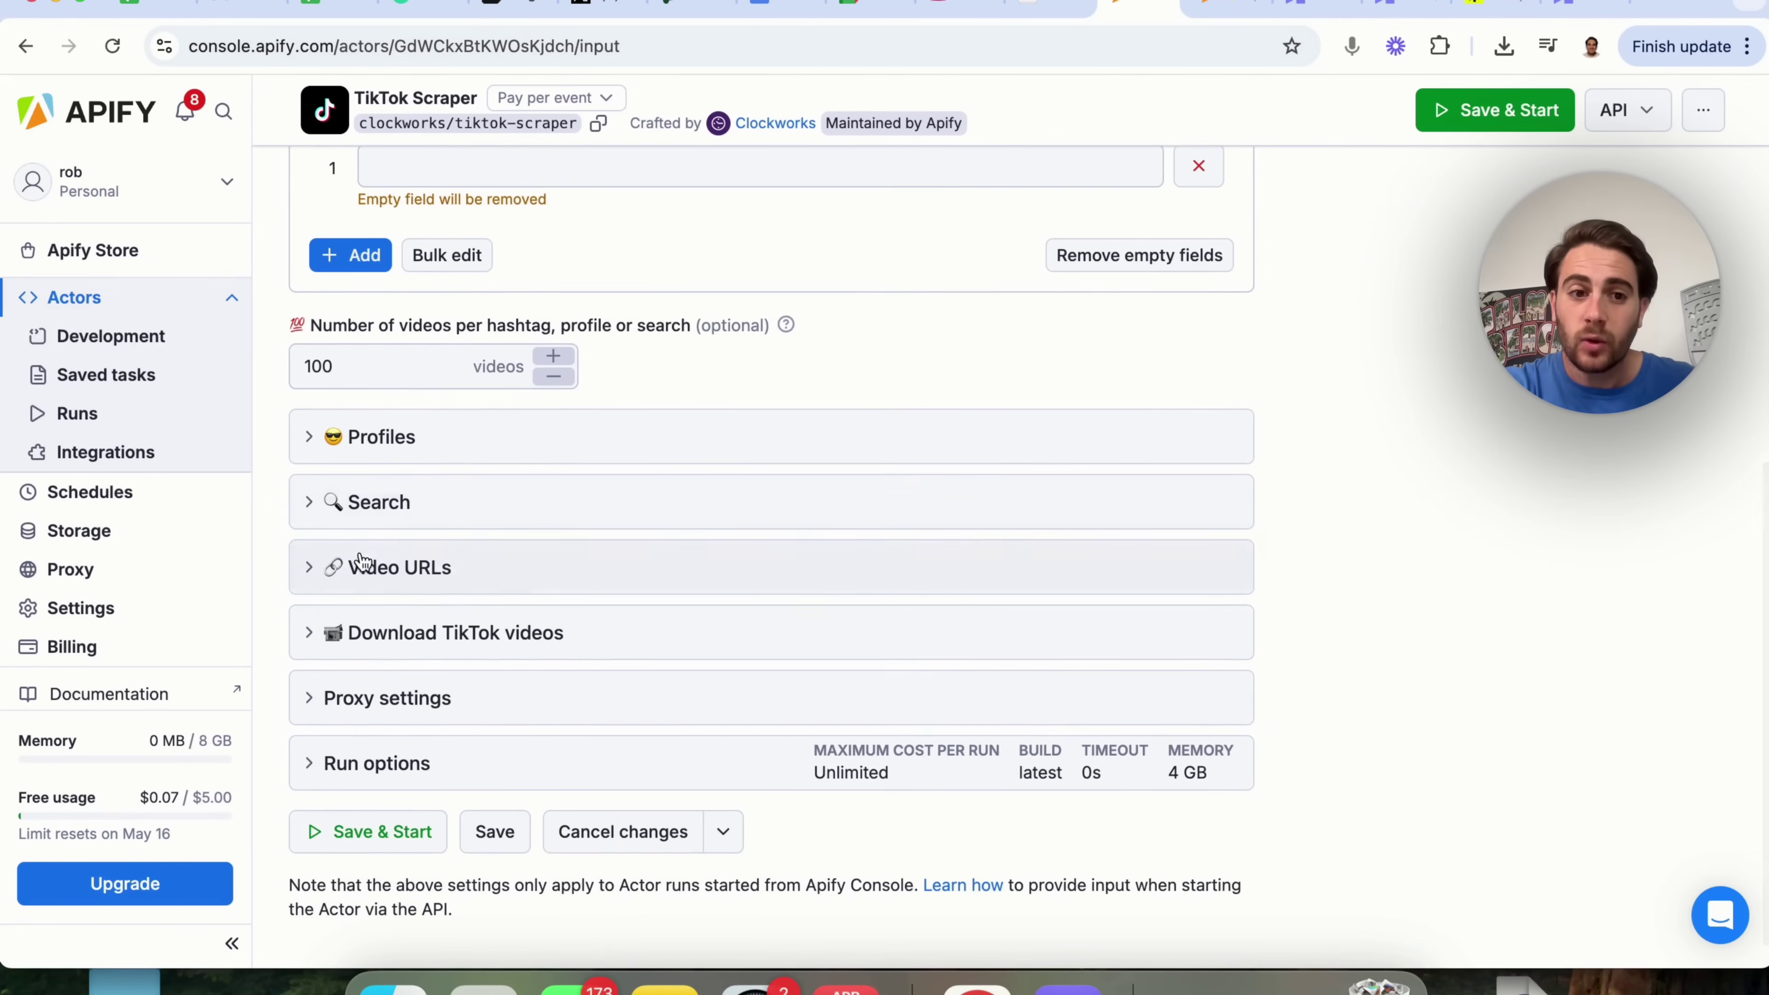
Step: Expand the TikTok Scraper's Search section and review its search queries, search sorting and number of profiles per query
left_click(342, 506)
scroll(522, 627, "down", 5)
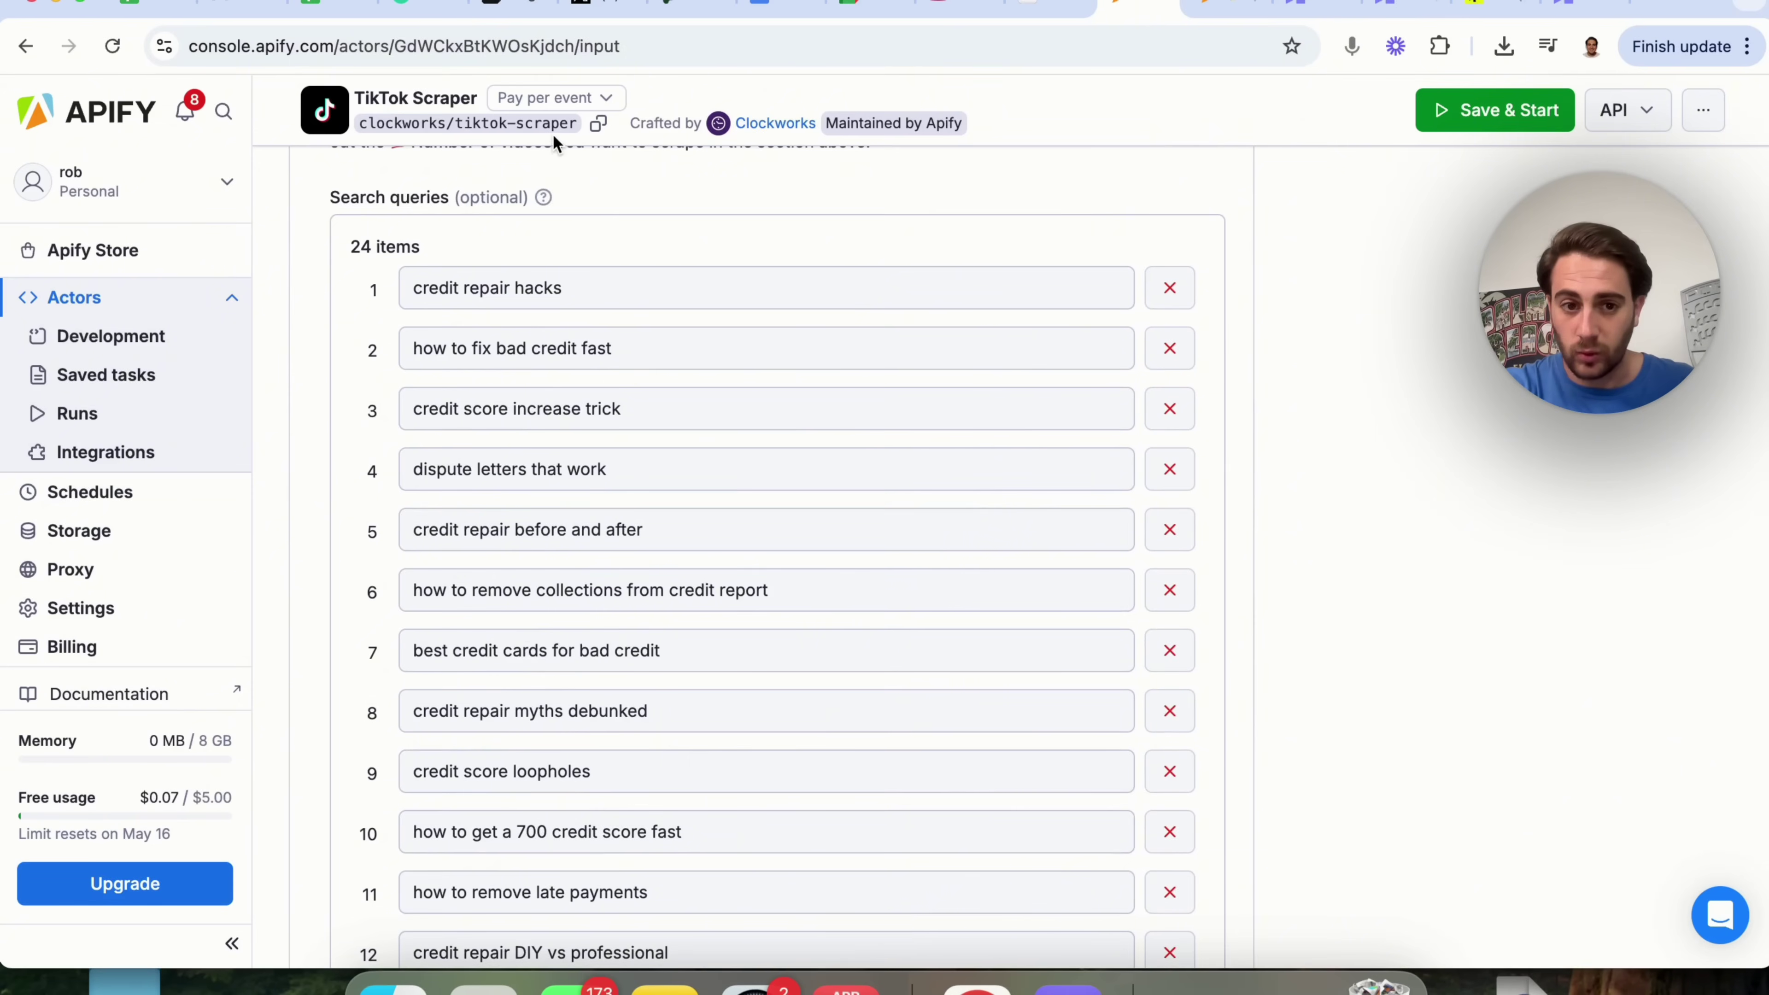
scroll(646, 623, "down", 15)
scroll(646, 622, "up", 5)
scroll(646, 615, "up", 1)
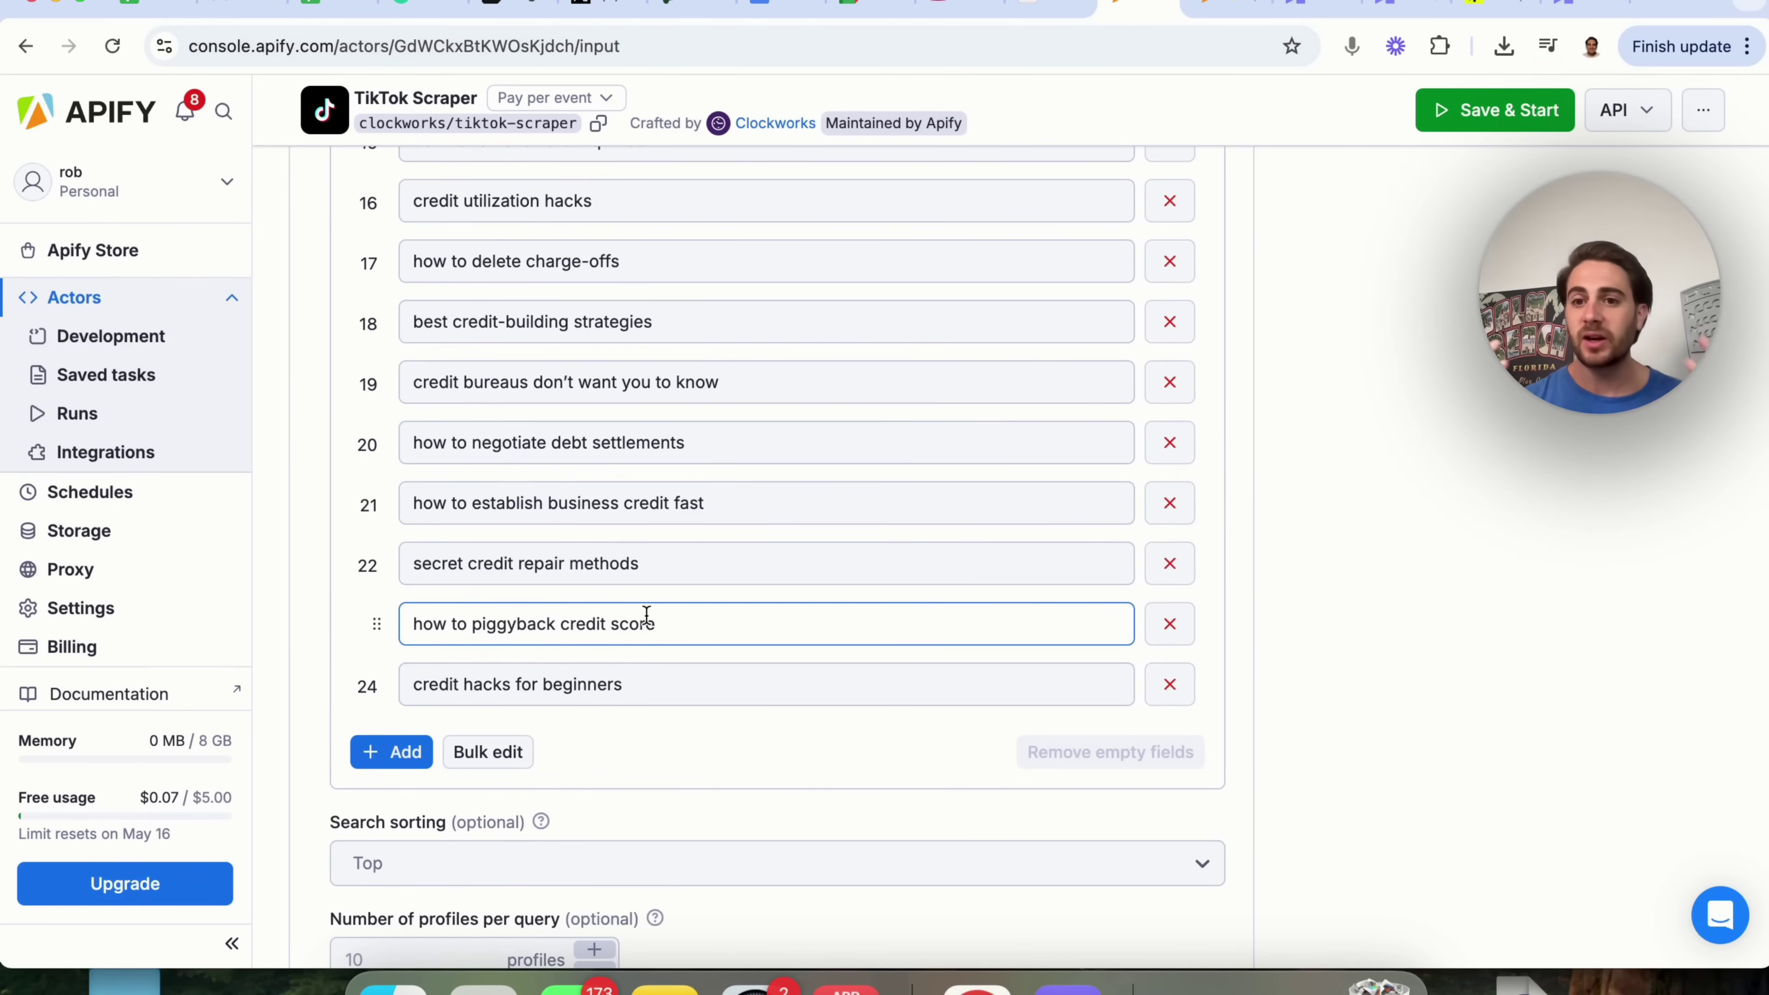
scroll(643, 562, "up", 10)
scroll(643, 551, "down", 15)
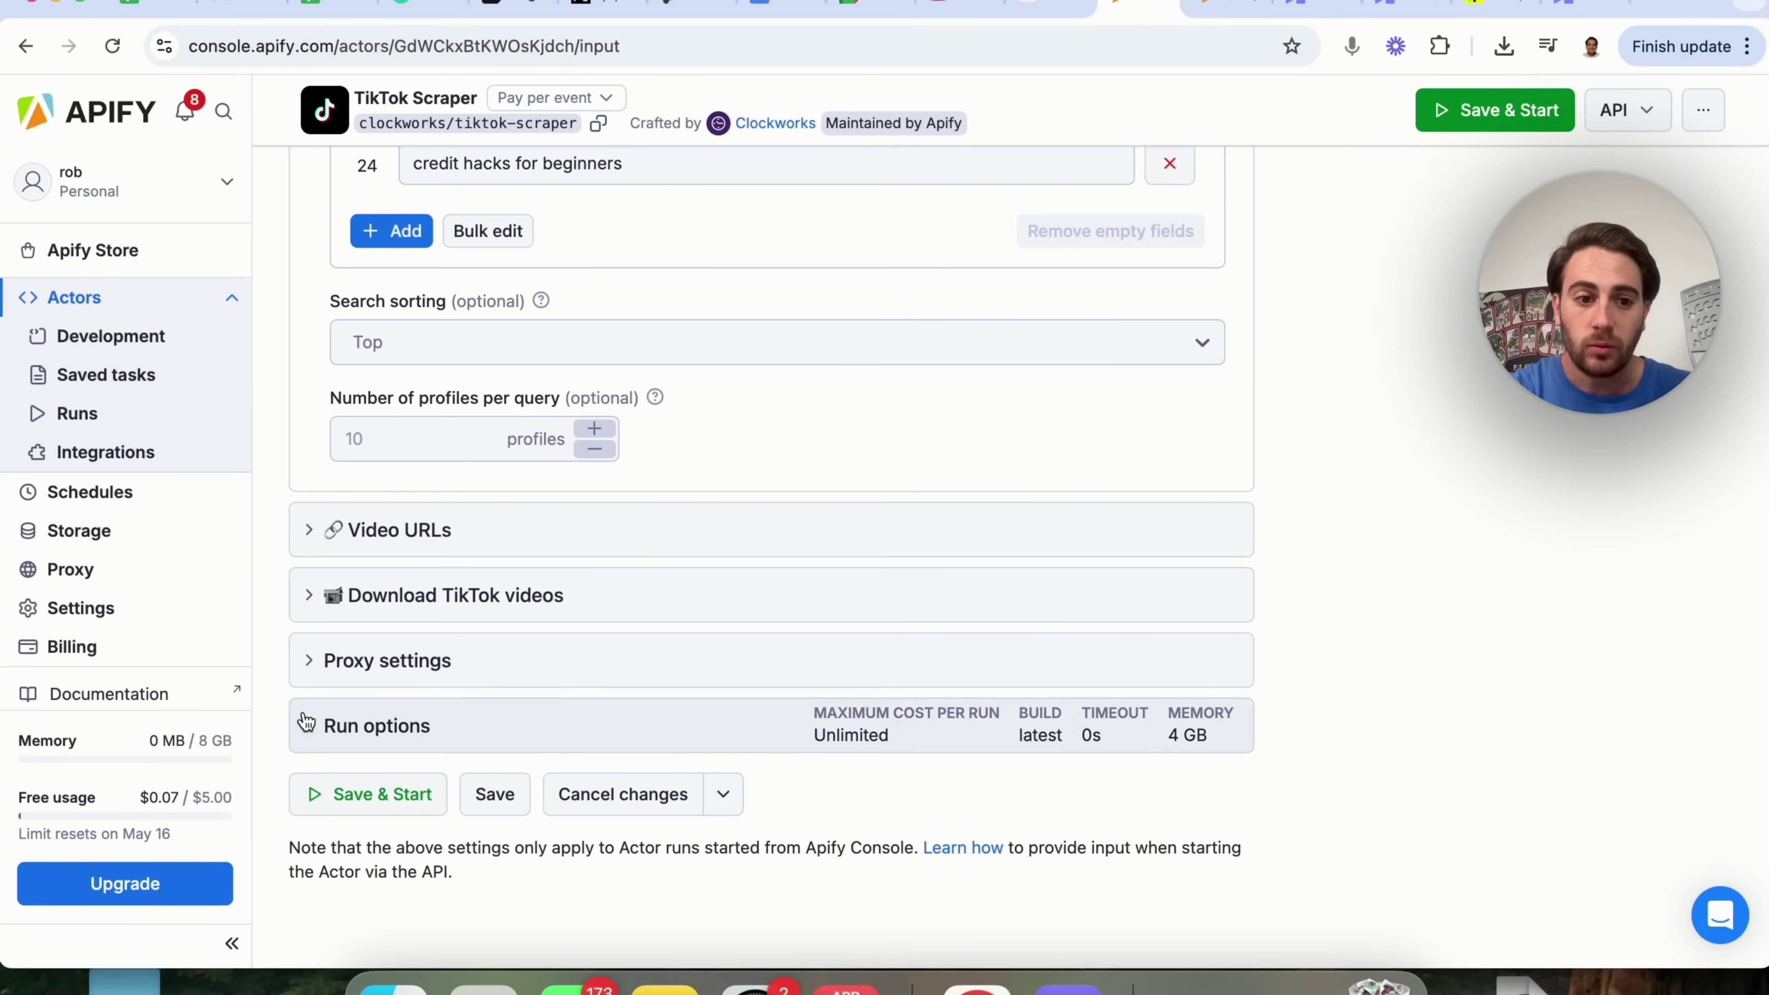
Step: Expand the TikTok Scraper's run options, then save the input and start the run
left_click(329, 739)
left_click(376, 921)
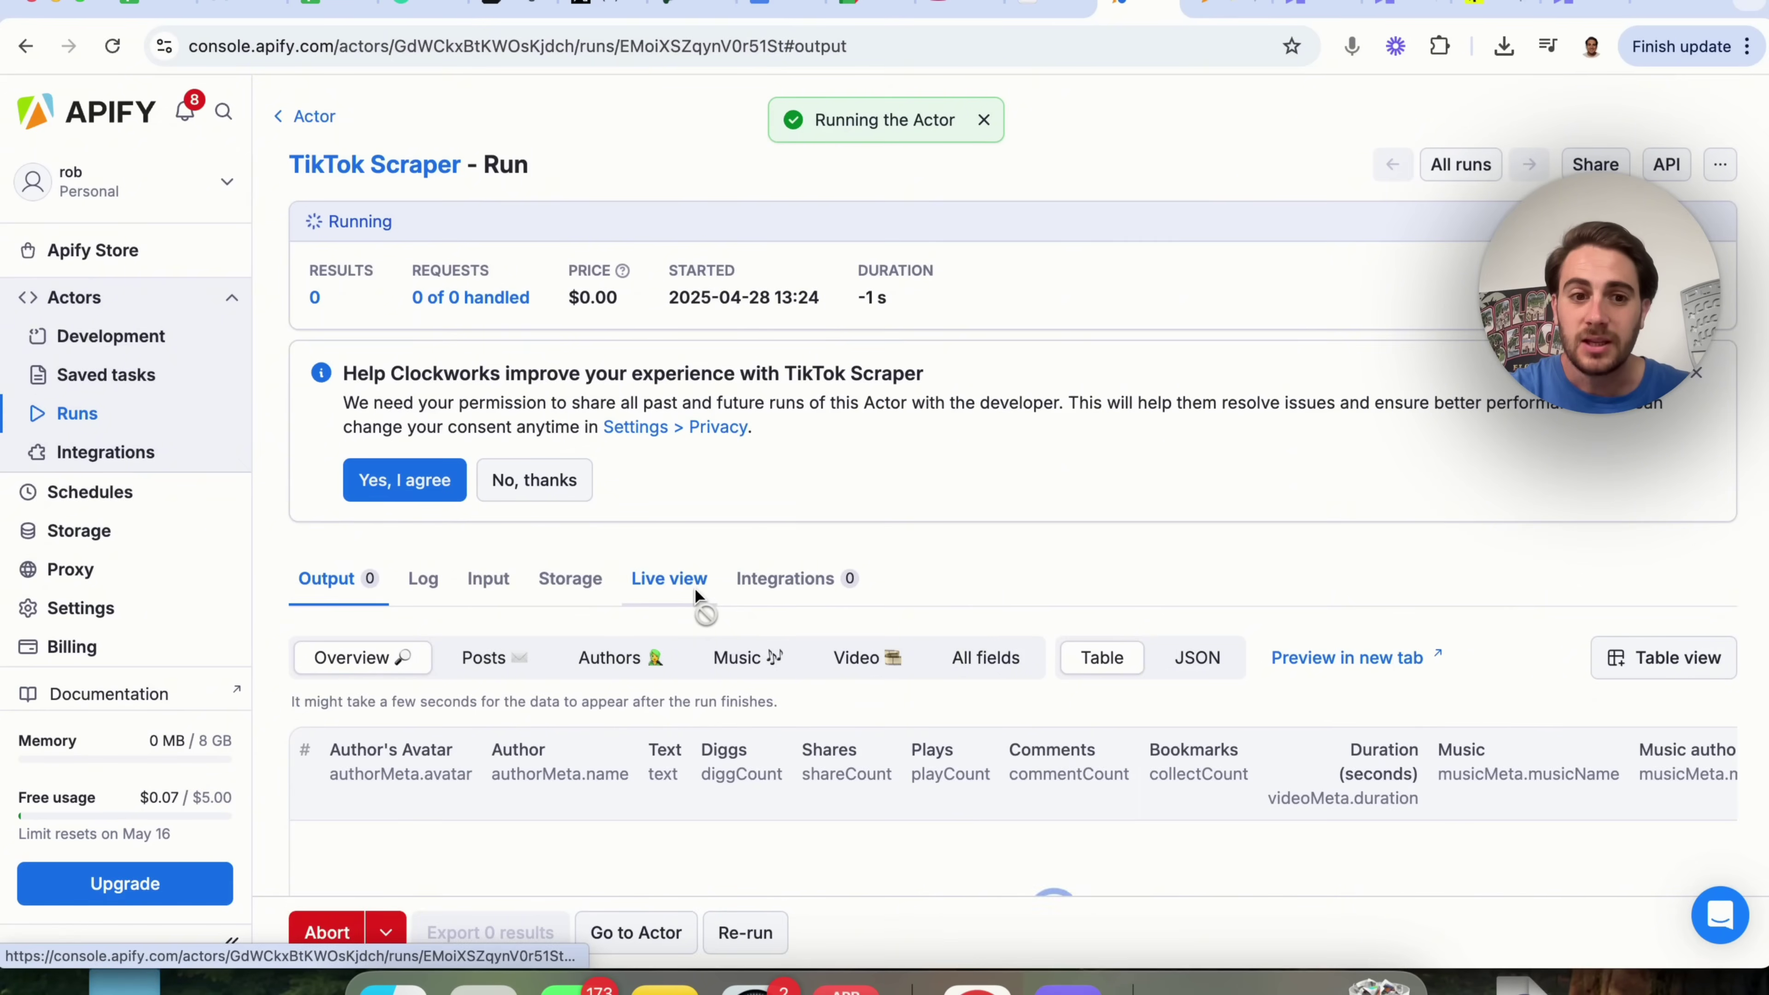
scroll(700, 591, "down", 3)
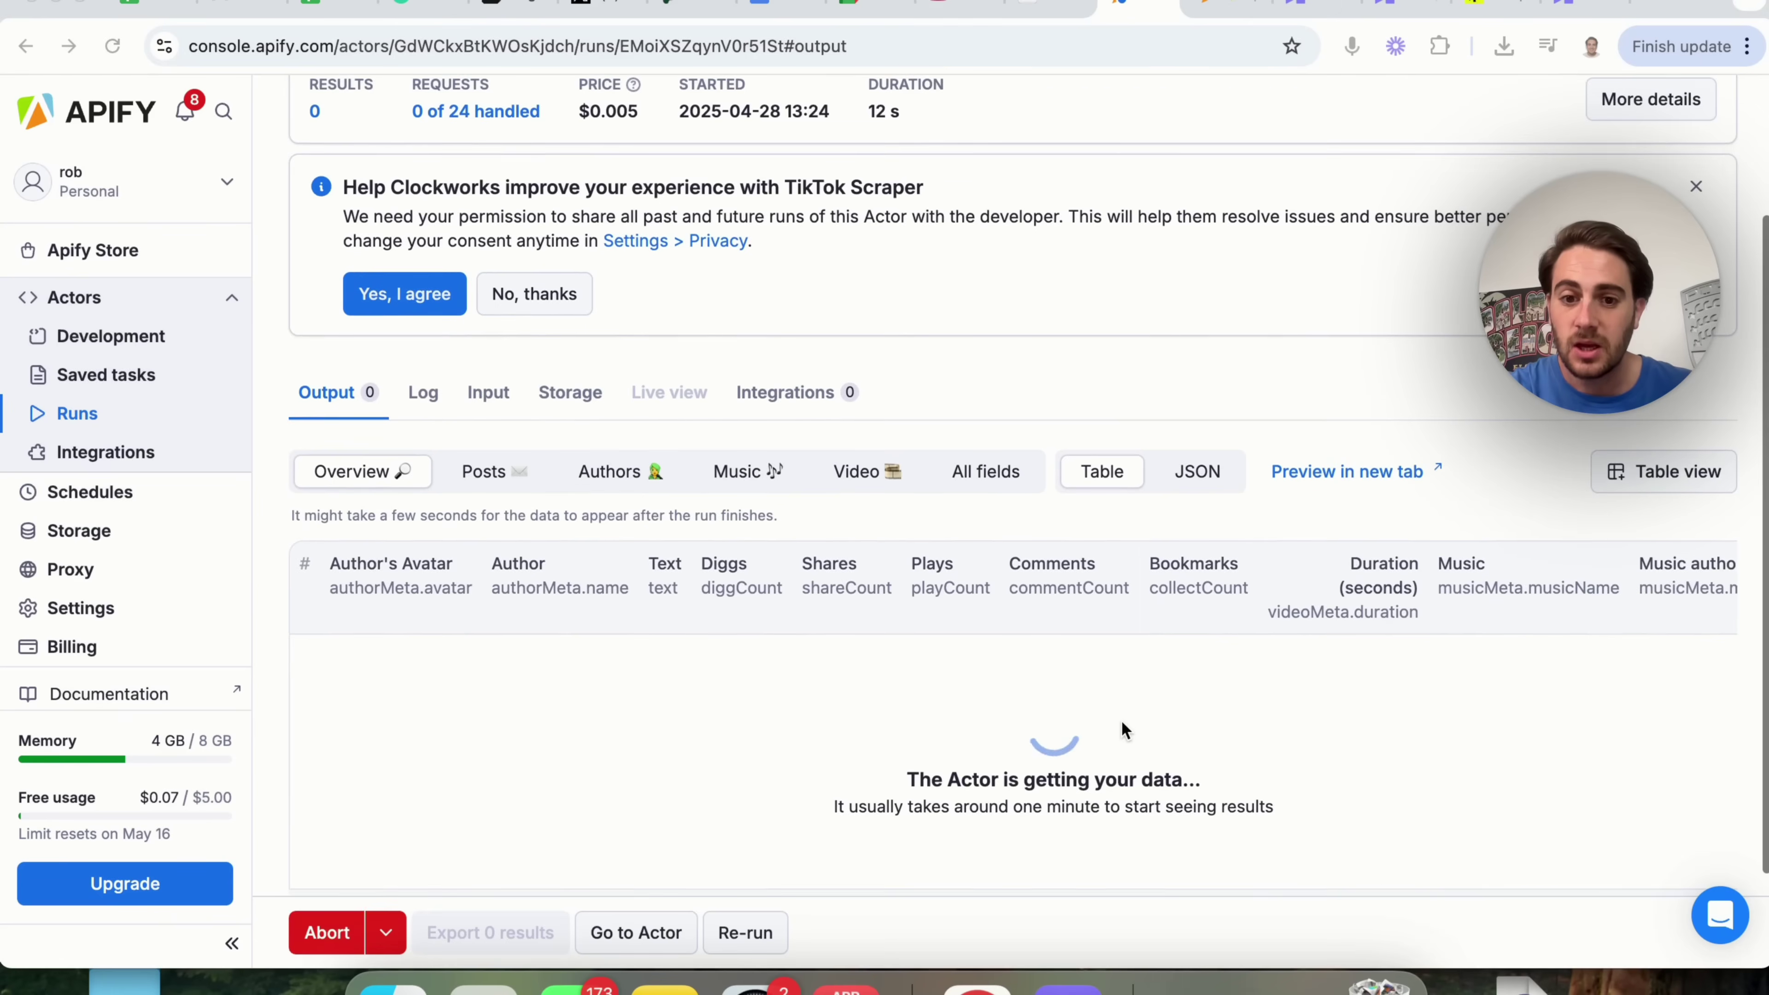
Step: Examine the TikTok Scraper run's output table, including the author and text columns of the scraped videos
scroll(1121, 721, "down", 3)
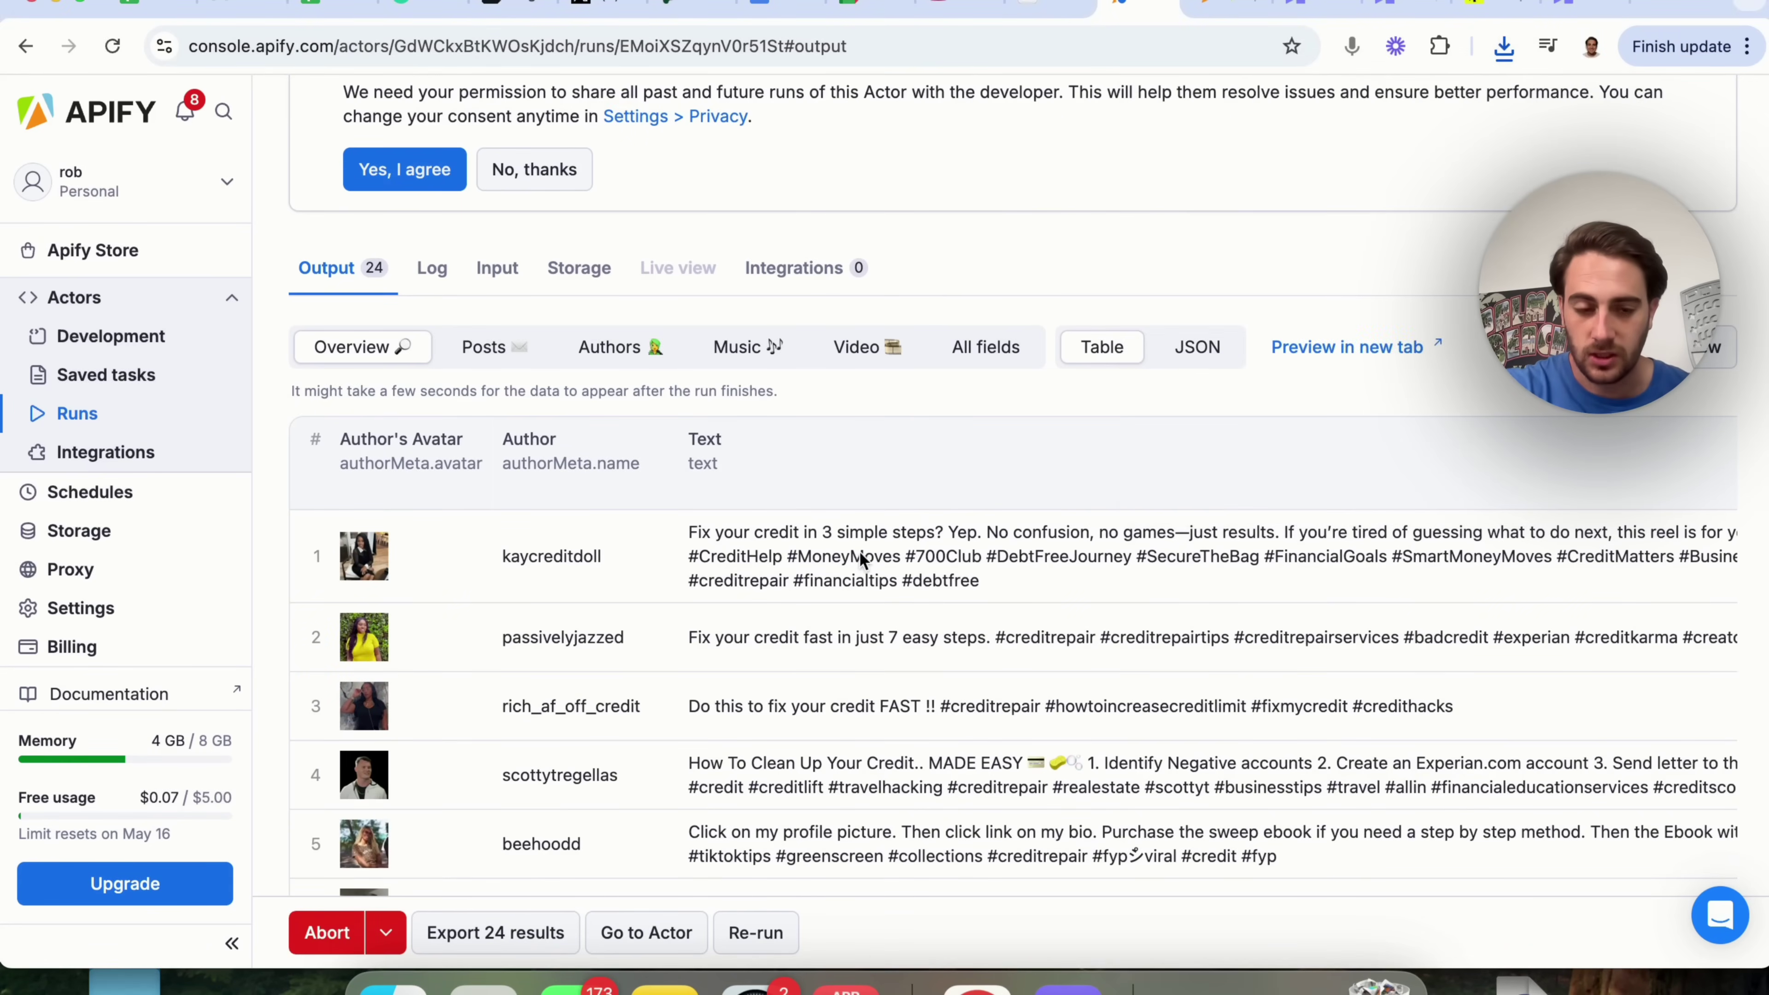
scroll(846, 638, "down", 4)
scroll(847, 637, "down", 20)
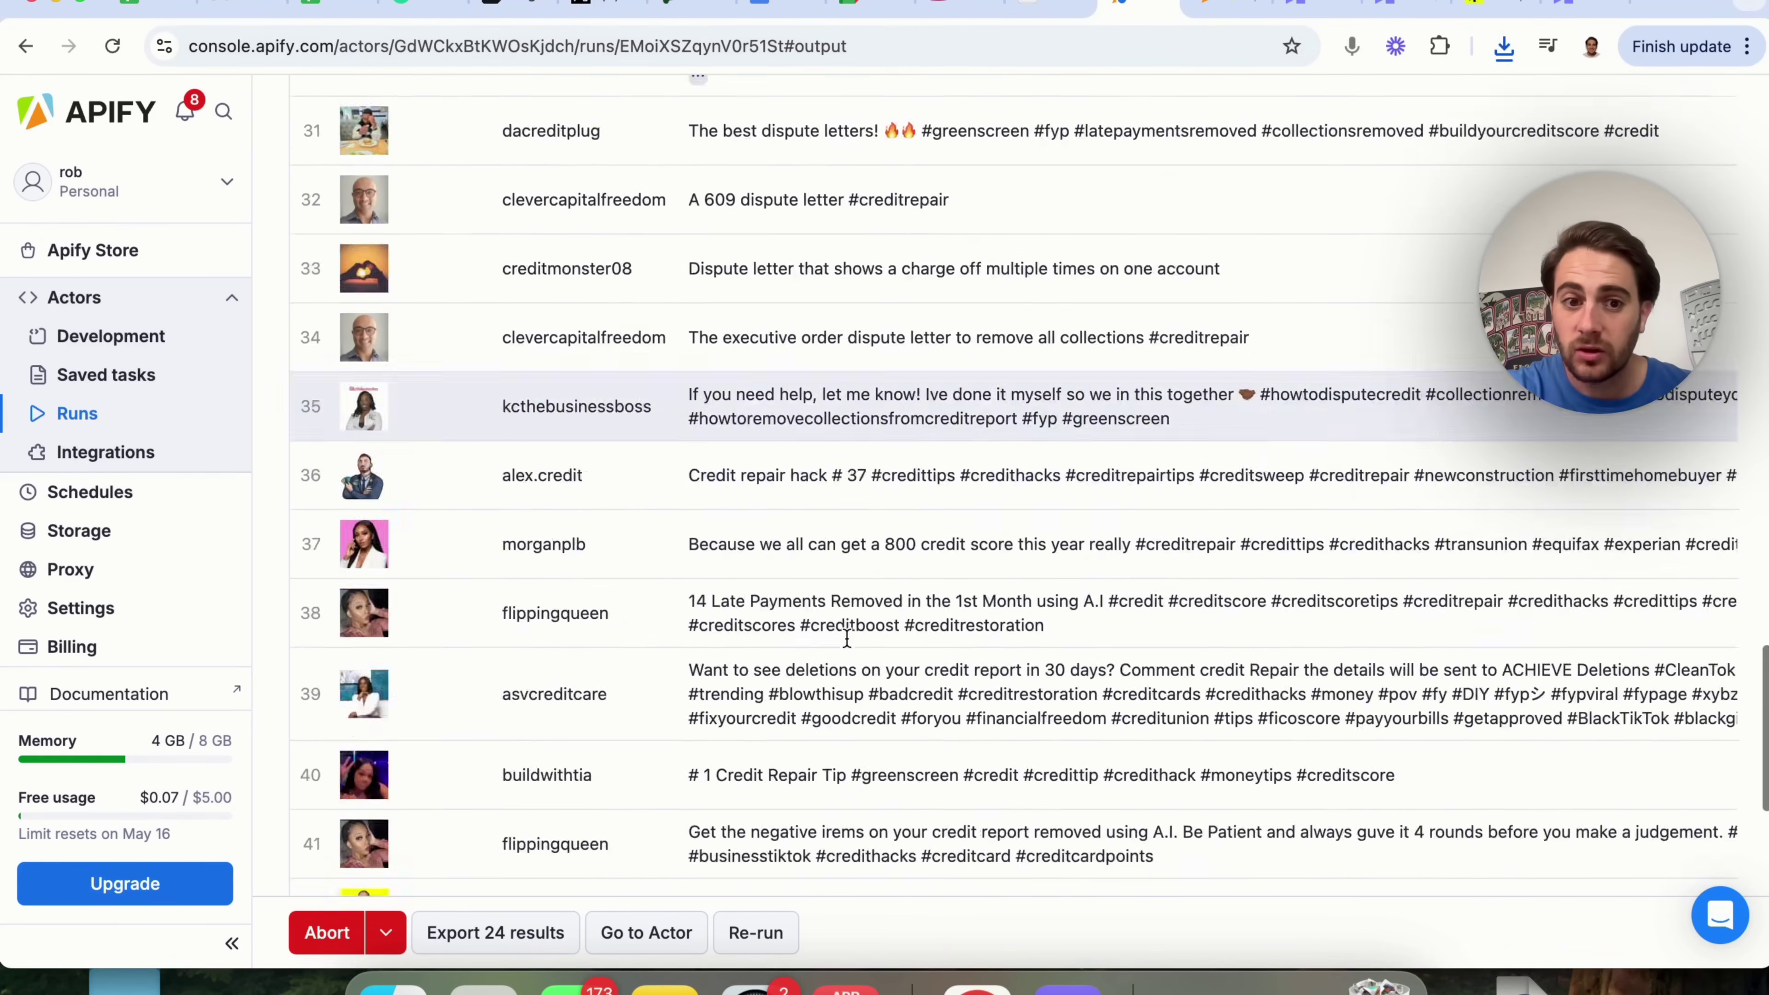
scroll(847, 637, "up", 20)
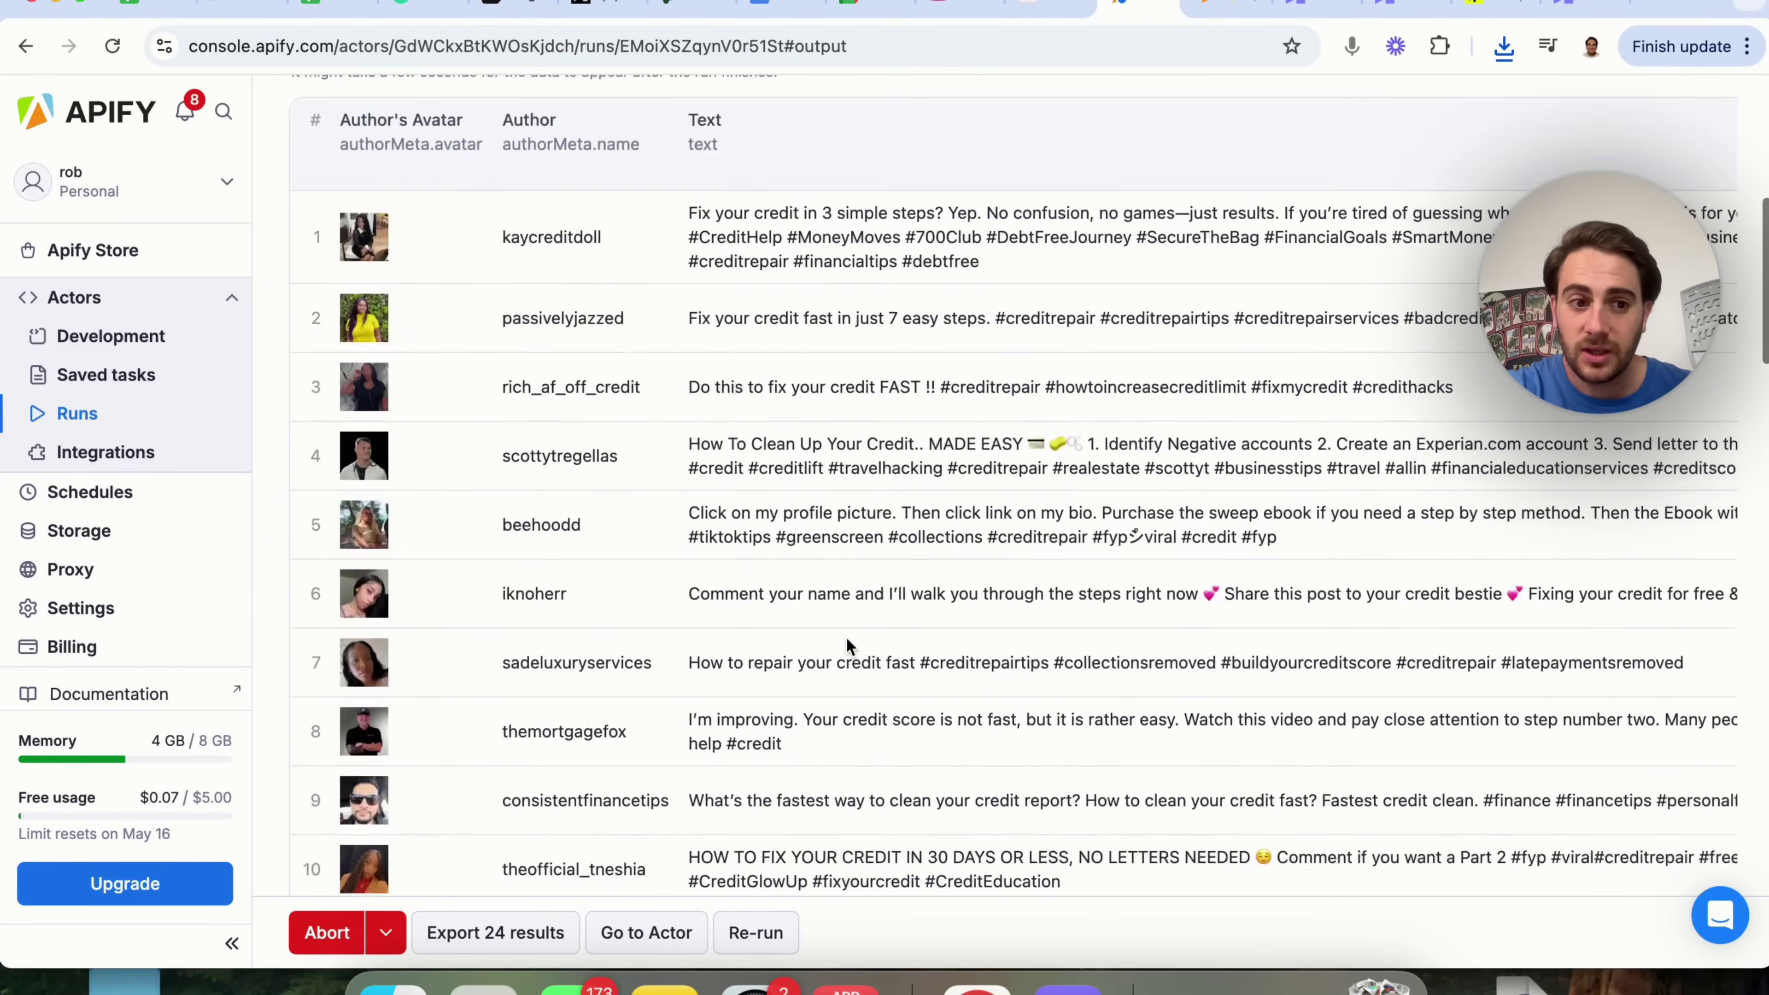
scroll(847, 641, "up", 2)
scroll(847, 642, "right", 7)
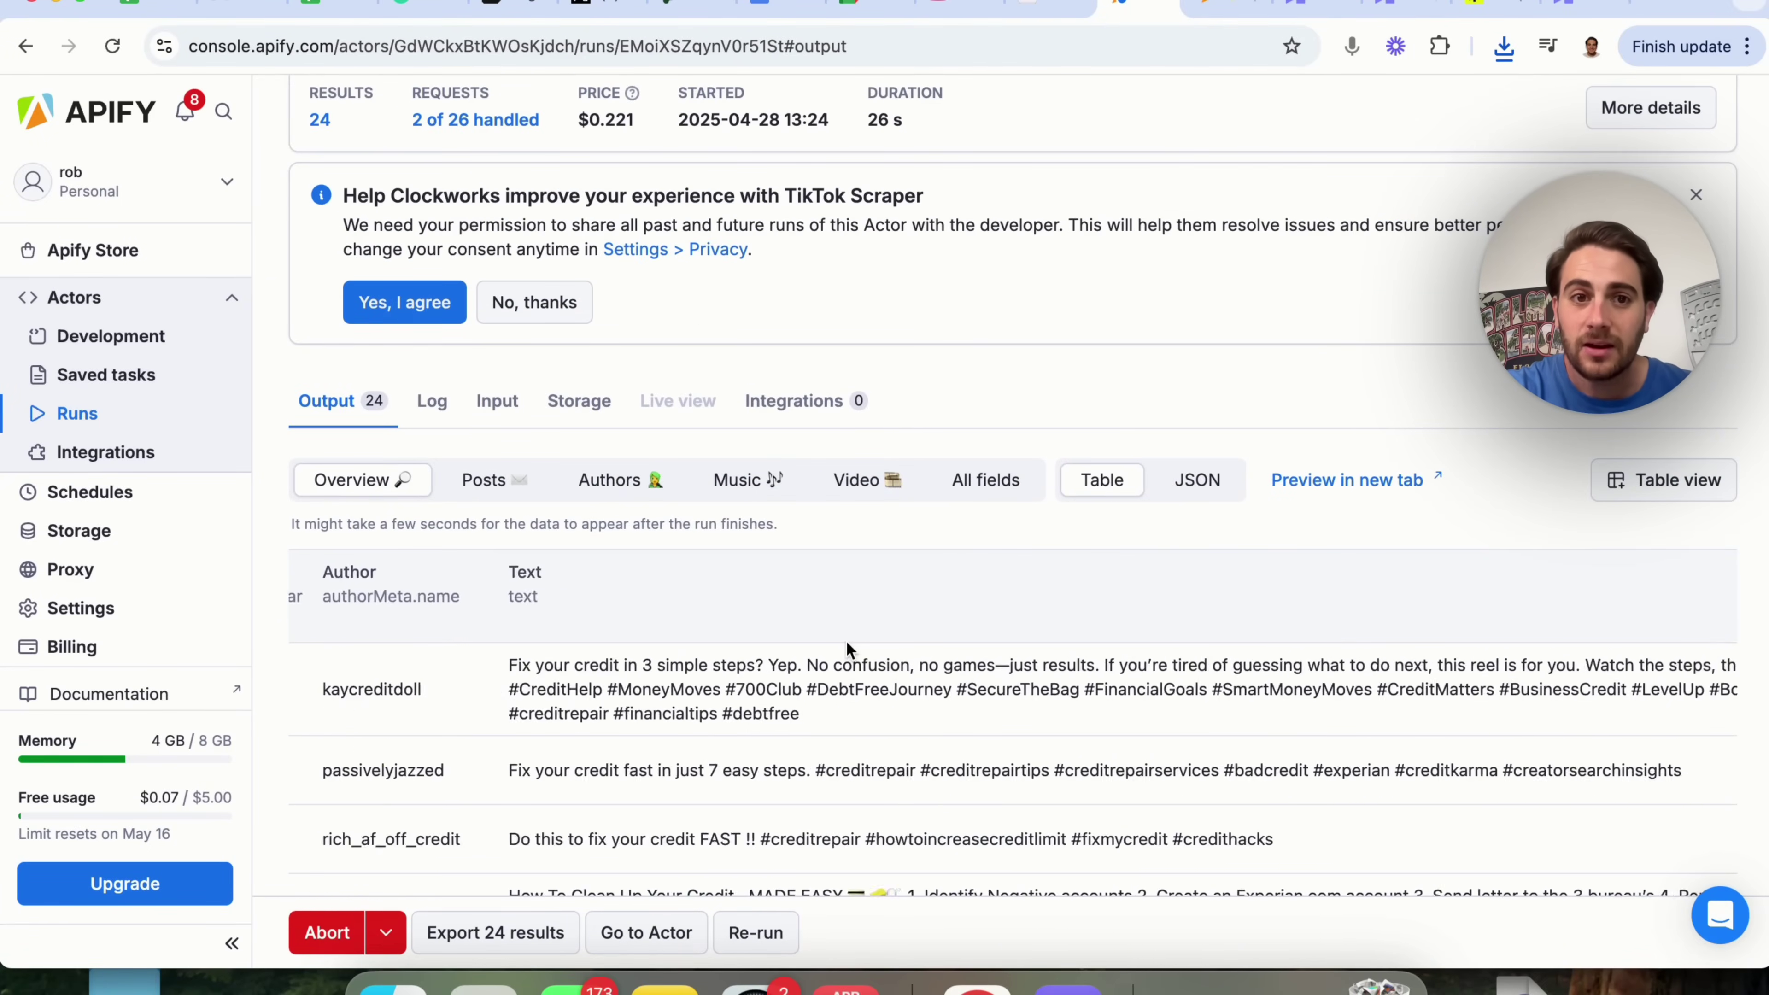
Step: Examine the remaining output columns of the TikTok Scraper run, from diggs, shares and plays through music details to creation time and video URL
scroll(847, 643, "right", 6)
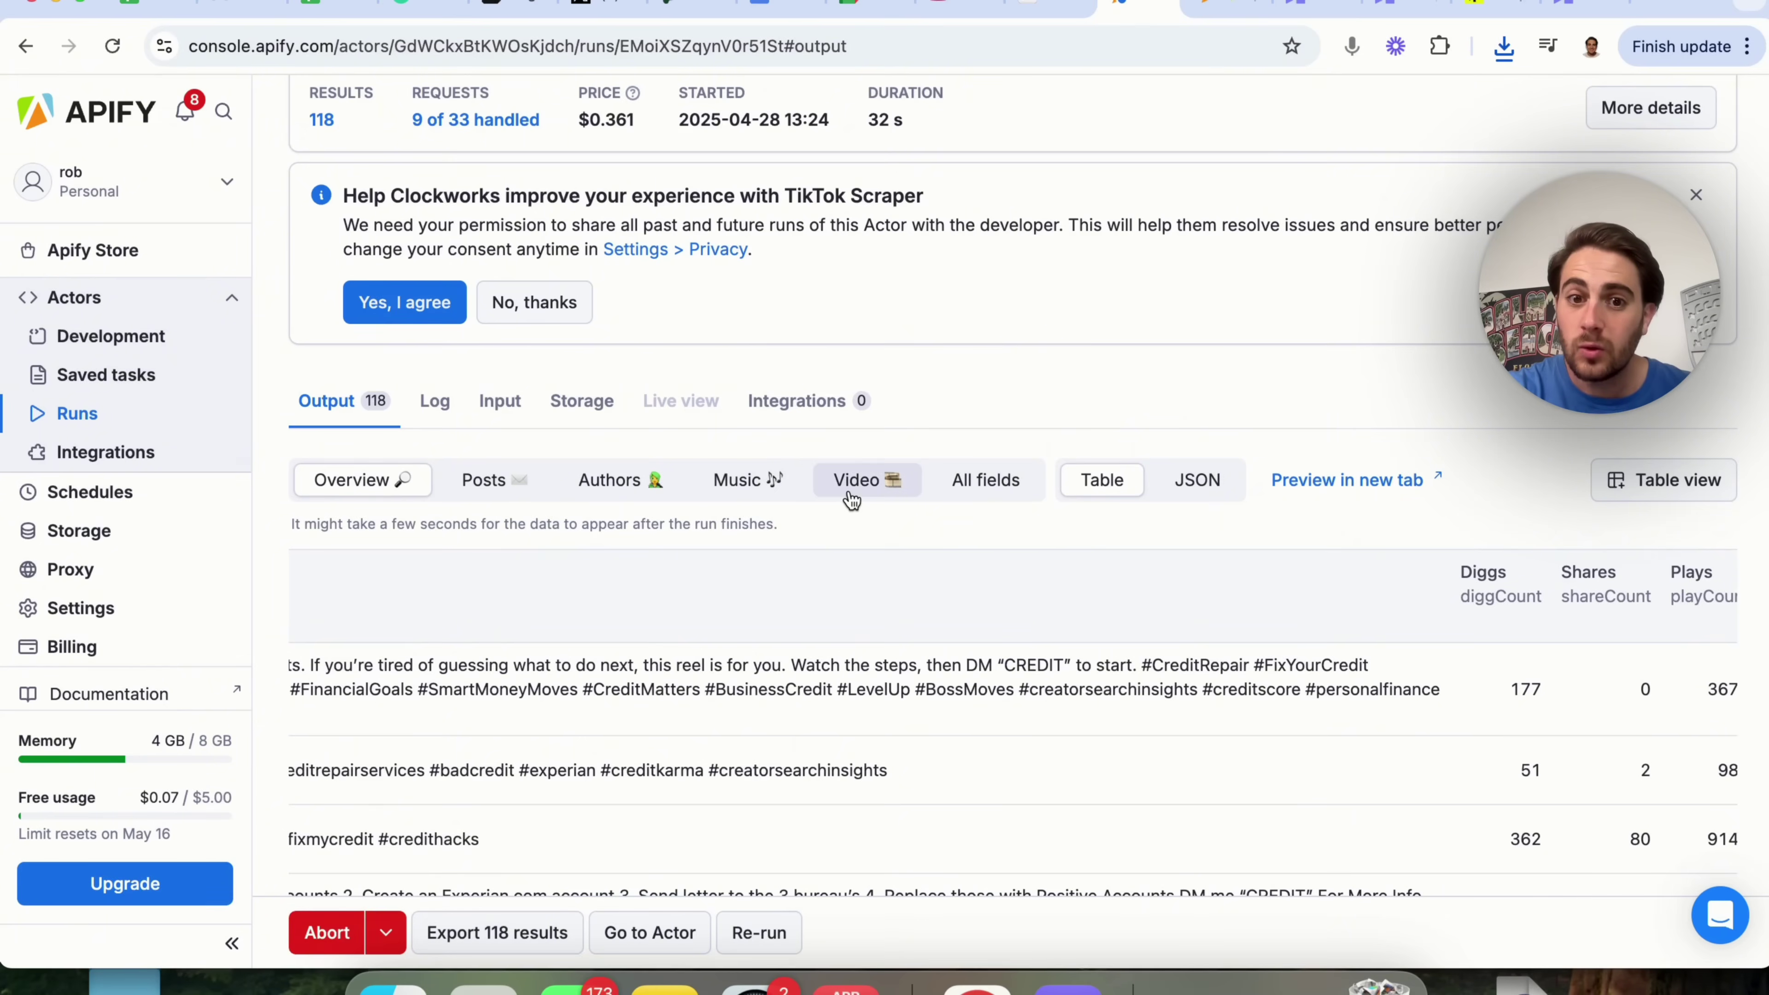
scroll(975, 625, "right", 15)
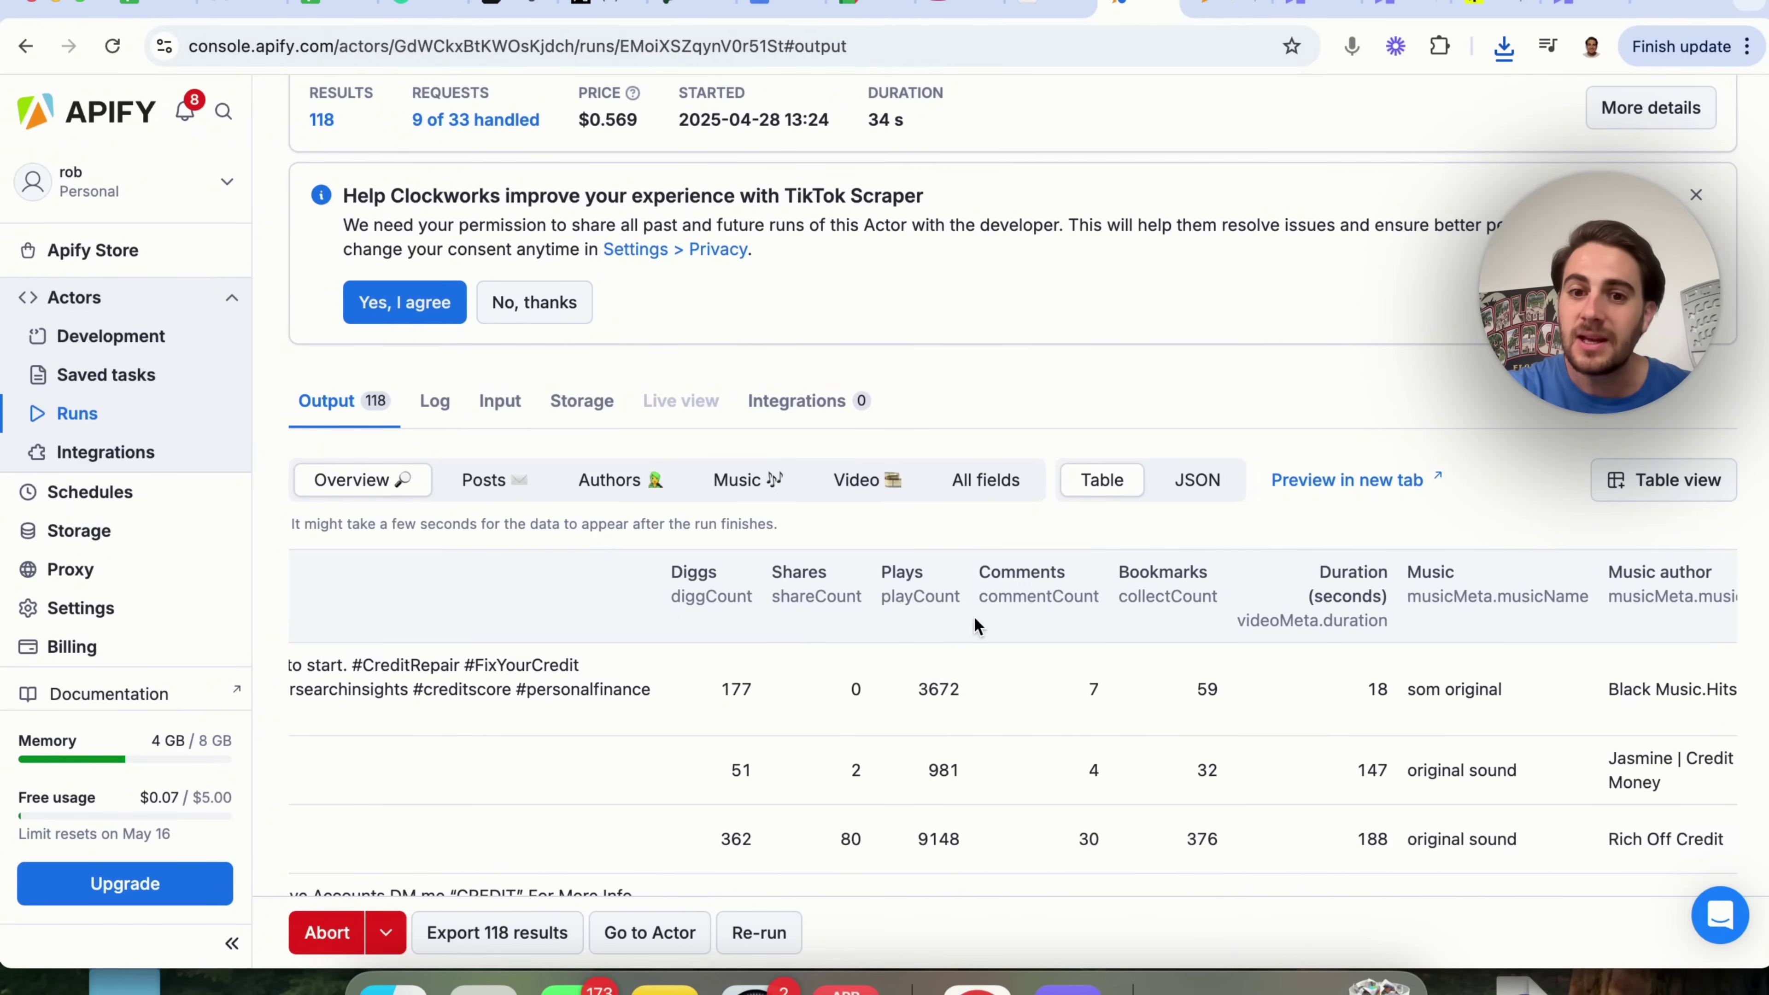
scroll(975, 619, "right", 2)
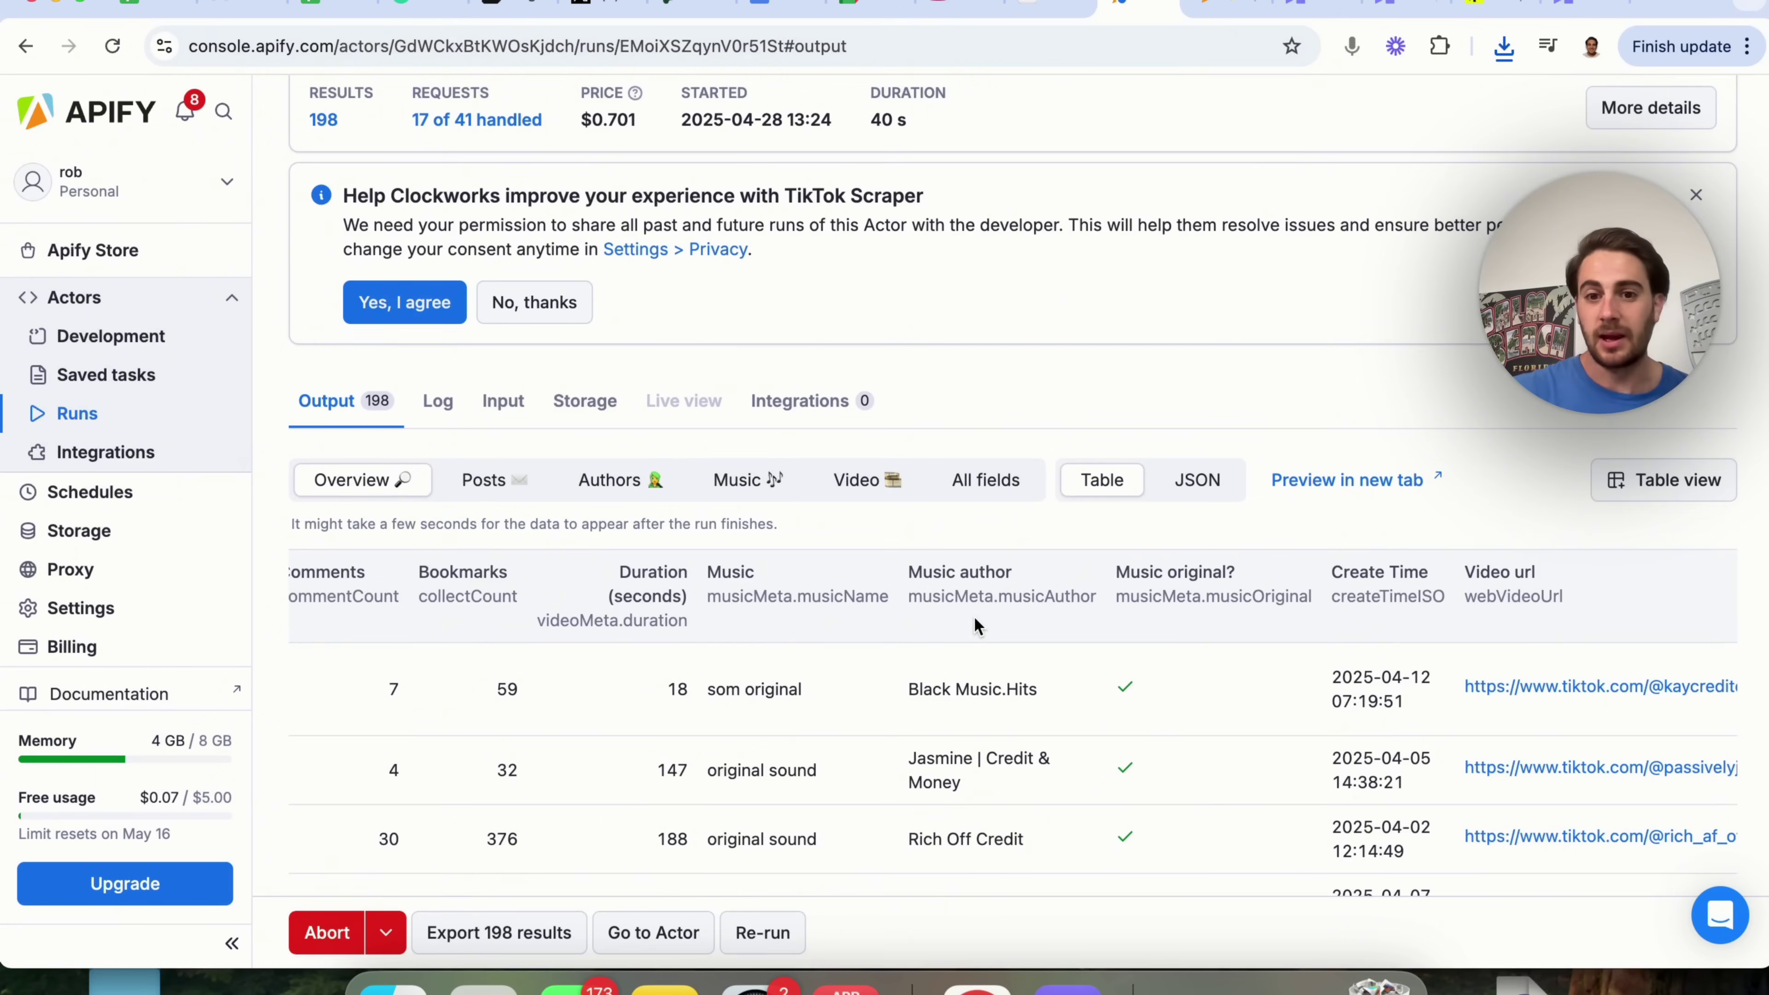
scroll(975, 617, "right", 10)
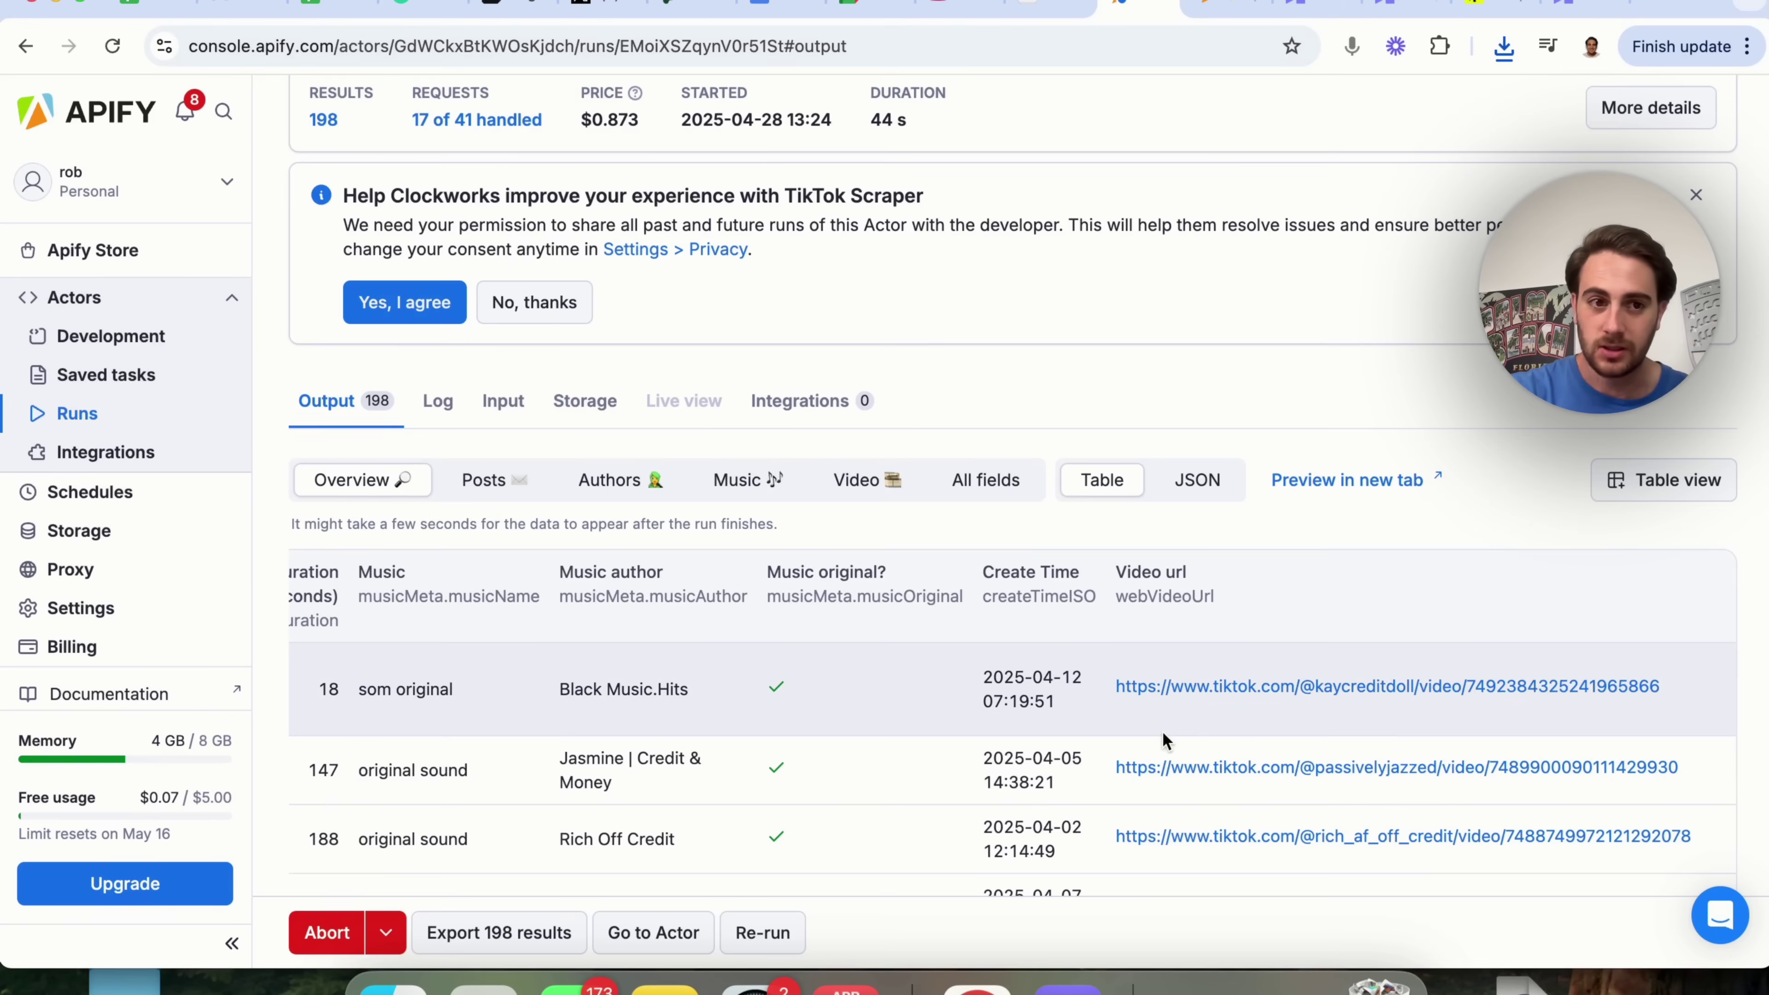
scroll(860, 354, "up", 5)
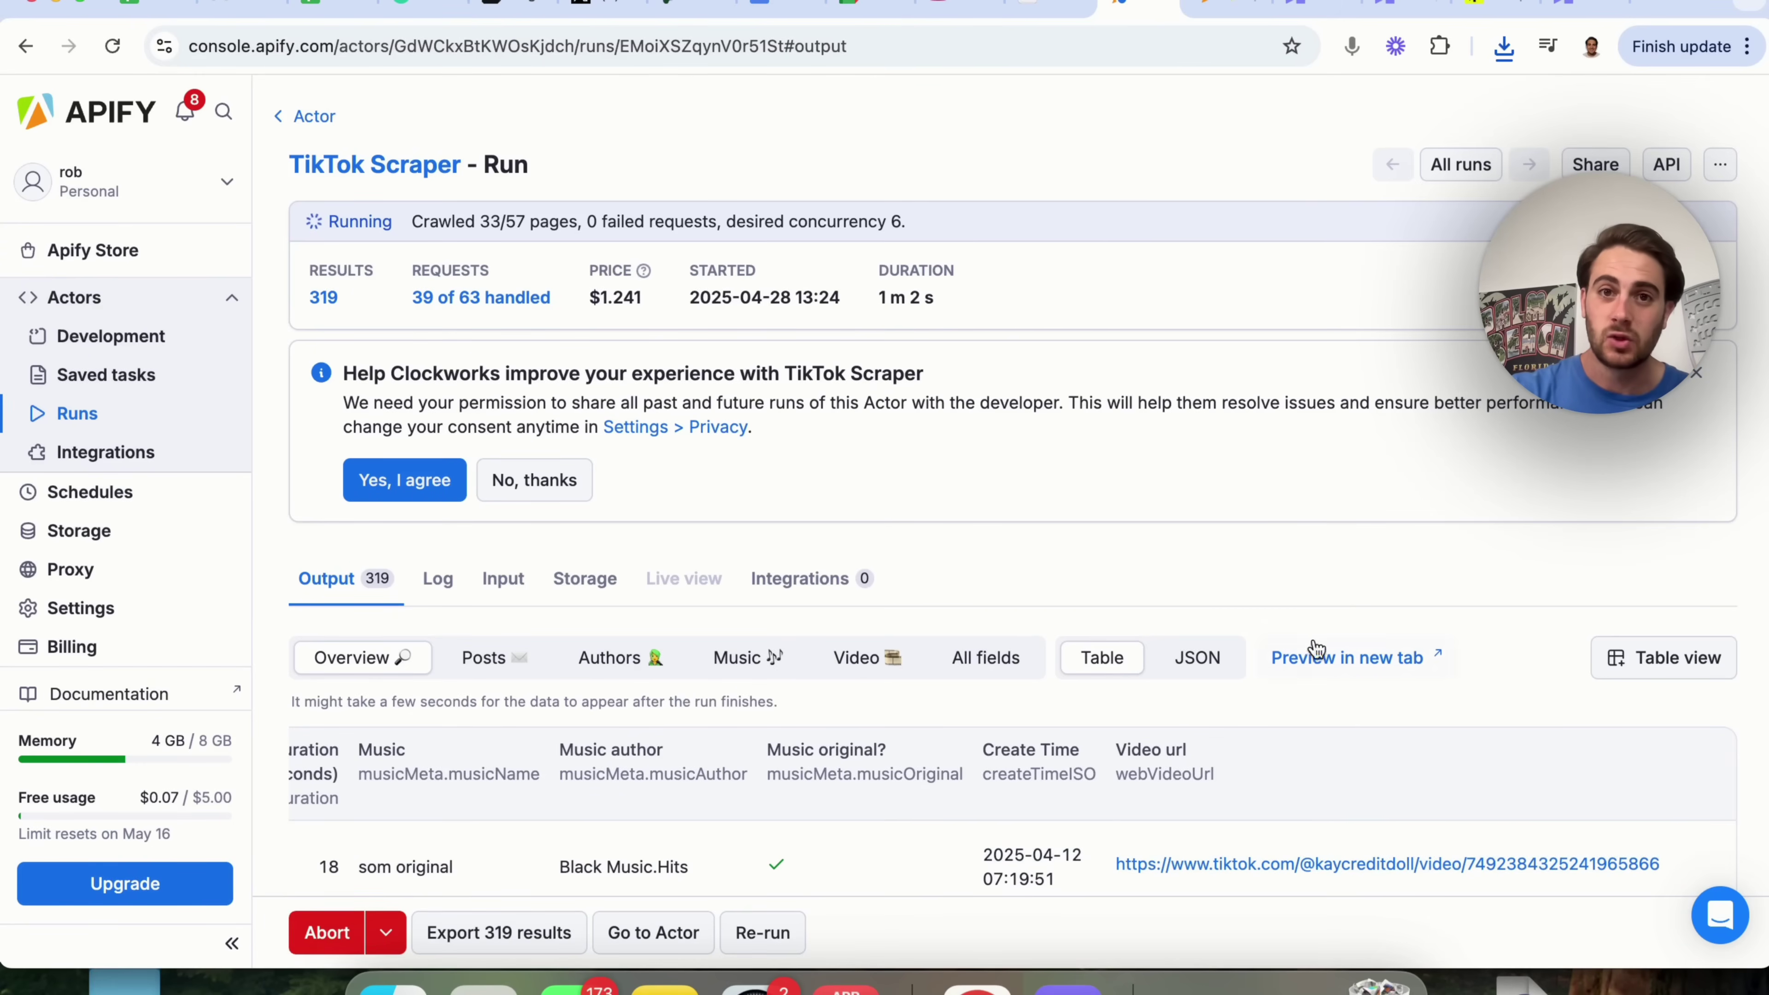
scroll(1004, 485, "down", 5)
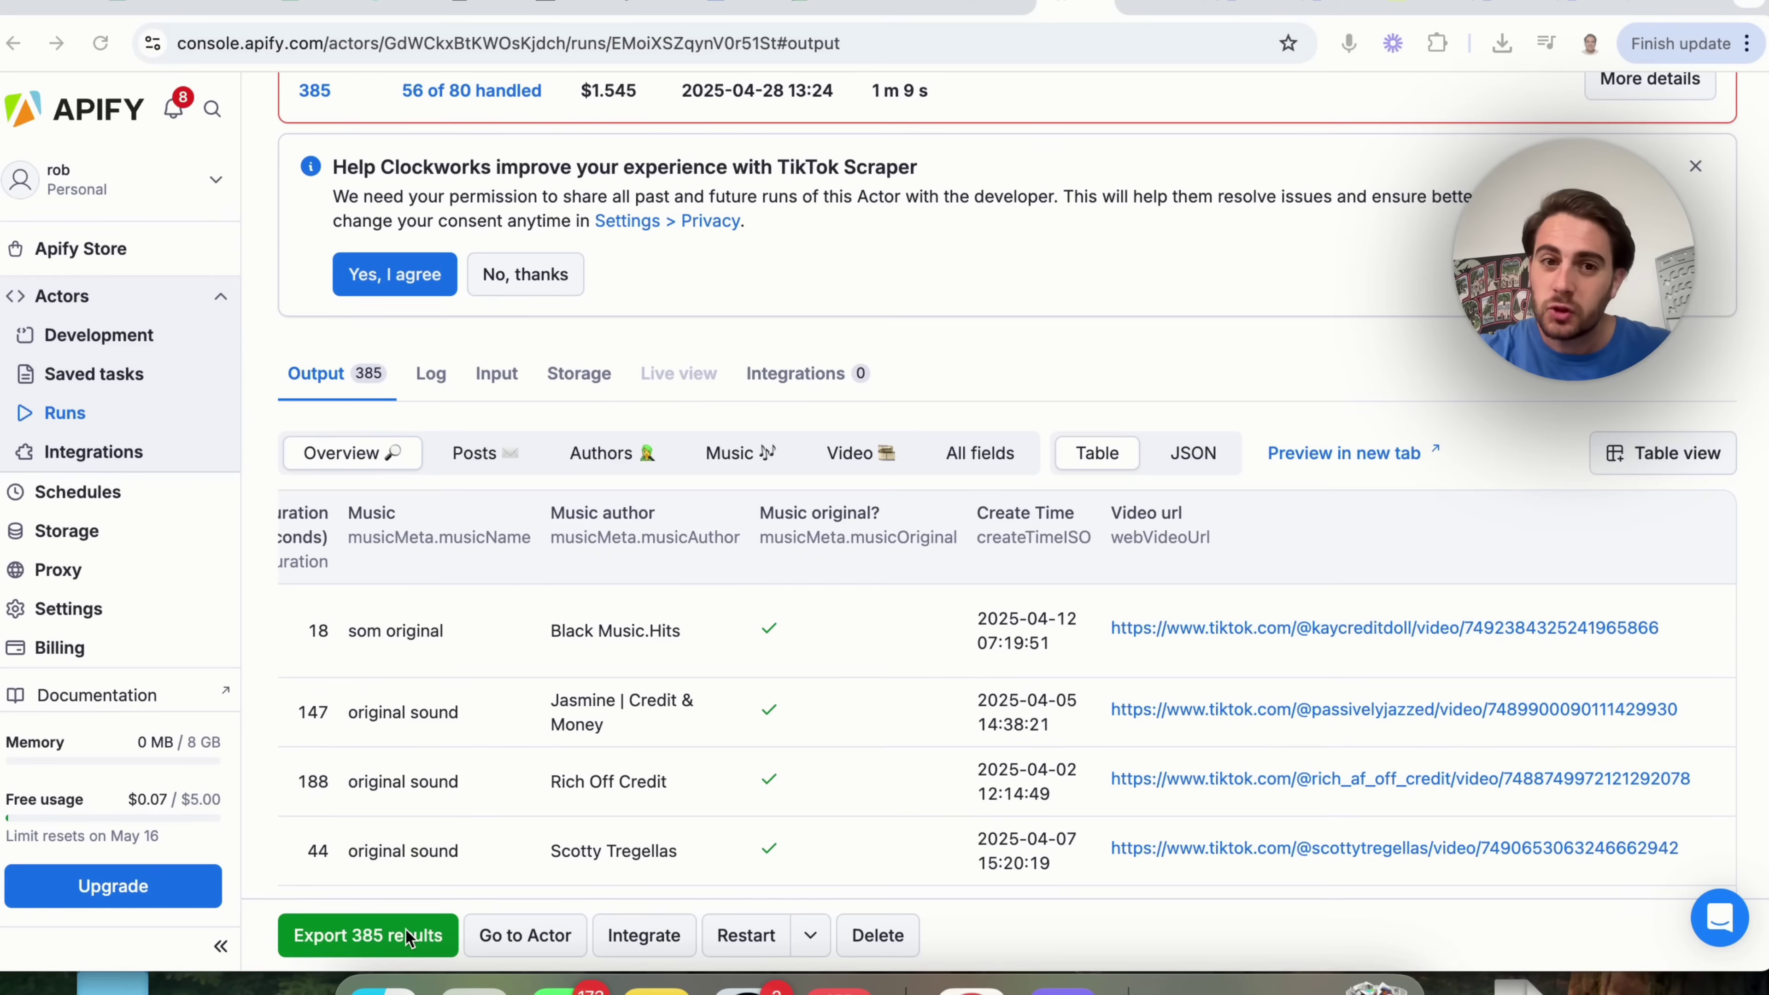
scroll(542, 594, "up", 1)
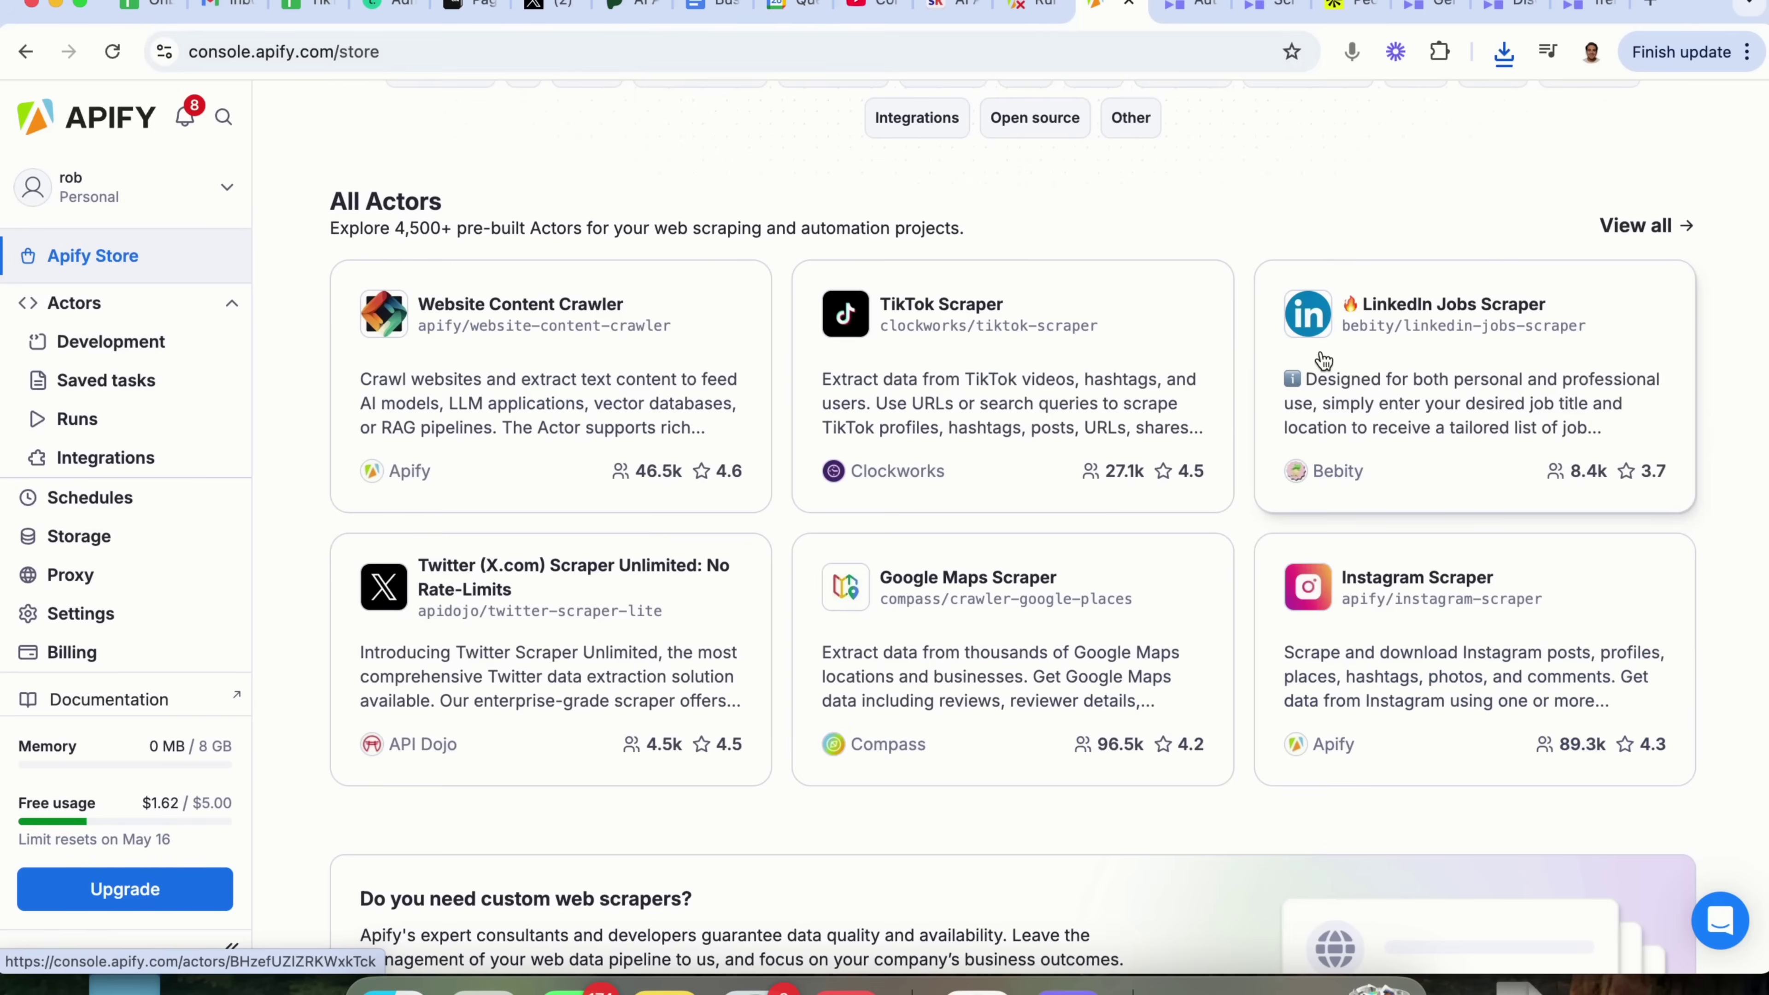
Step: Open the LinkedIn Jobs Scraper from the Apify Store and read its description of searching by job title and location
left_click(1308, 344)
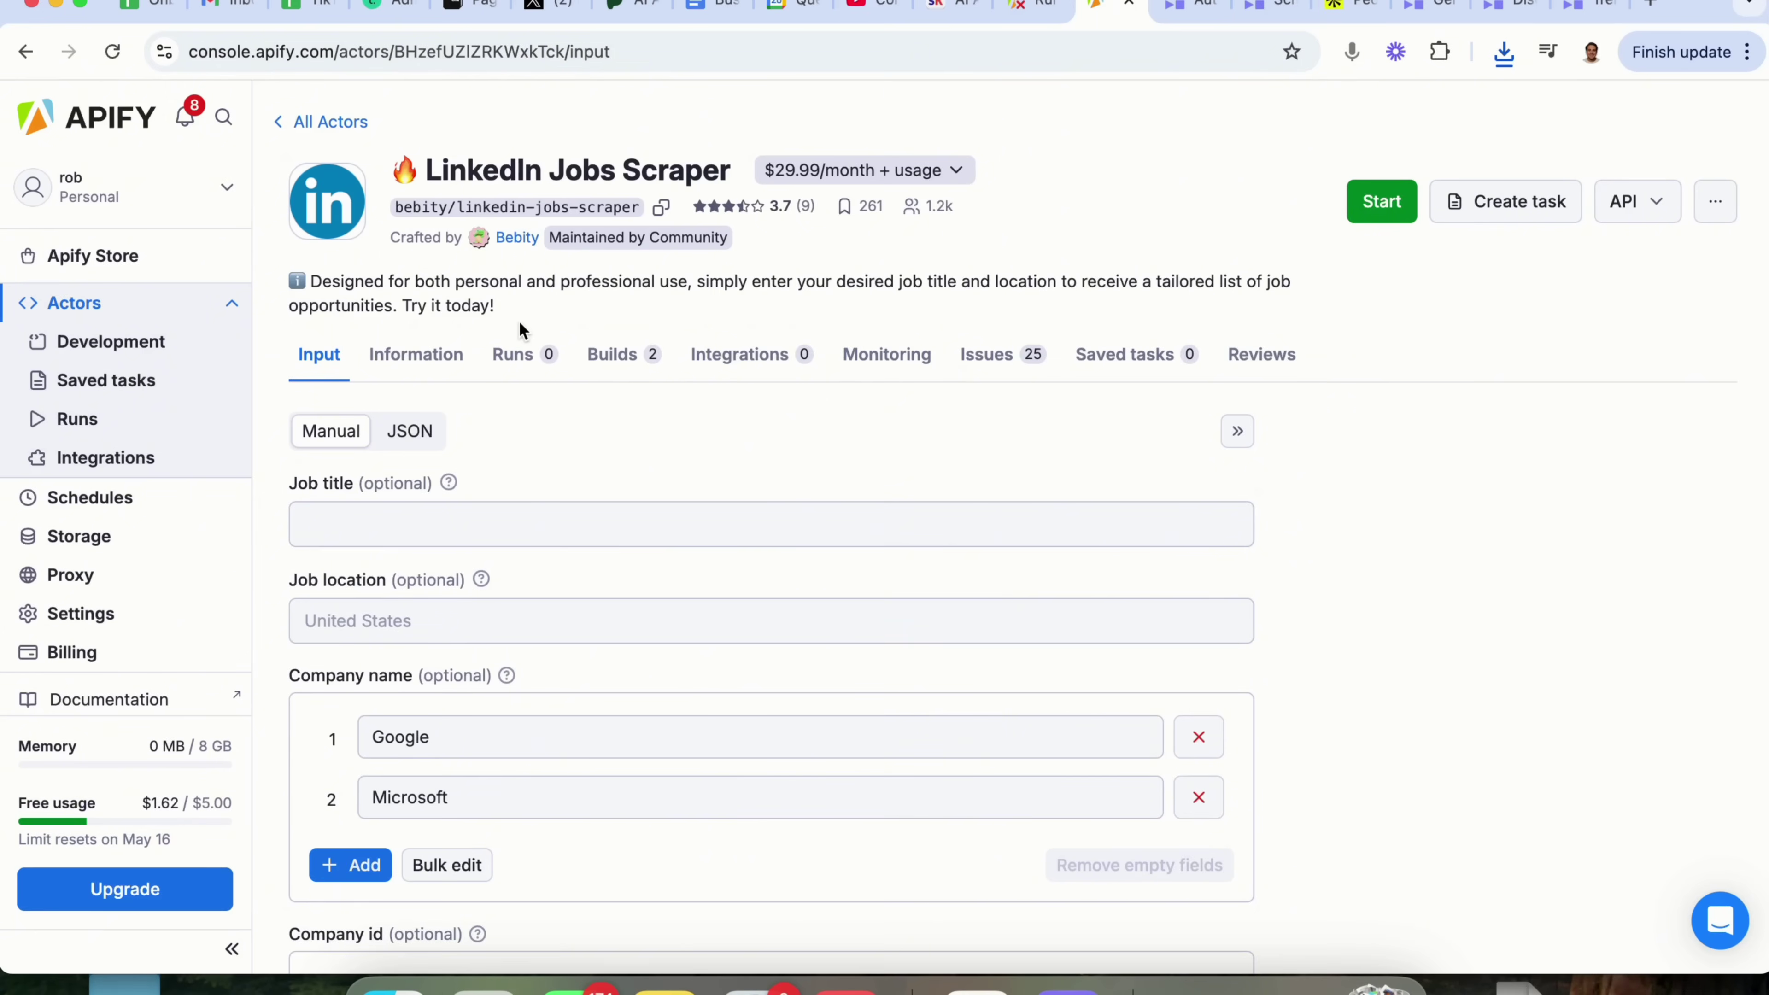
scroll(525, 327, "down", 1)
left_click_drag(440, 239, 1054, 239)
left_click(872, 248)
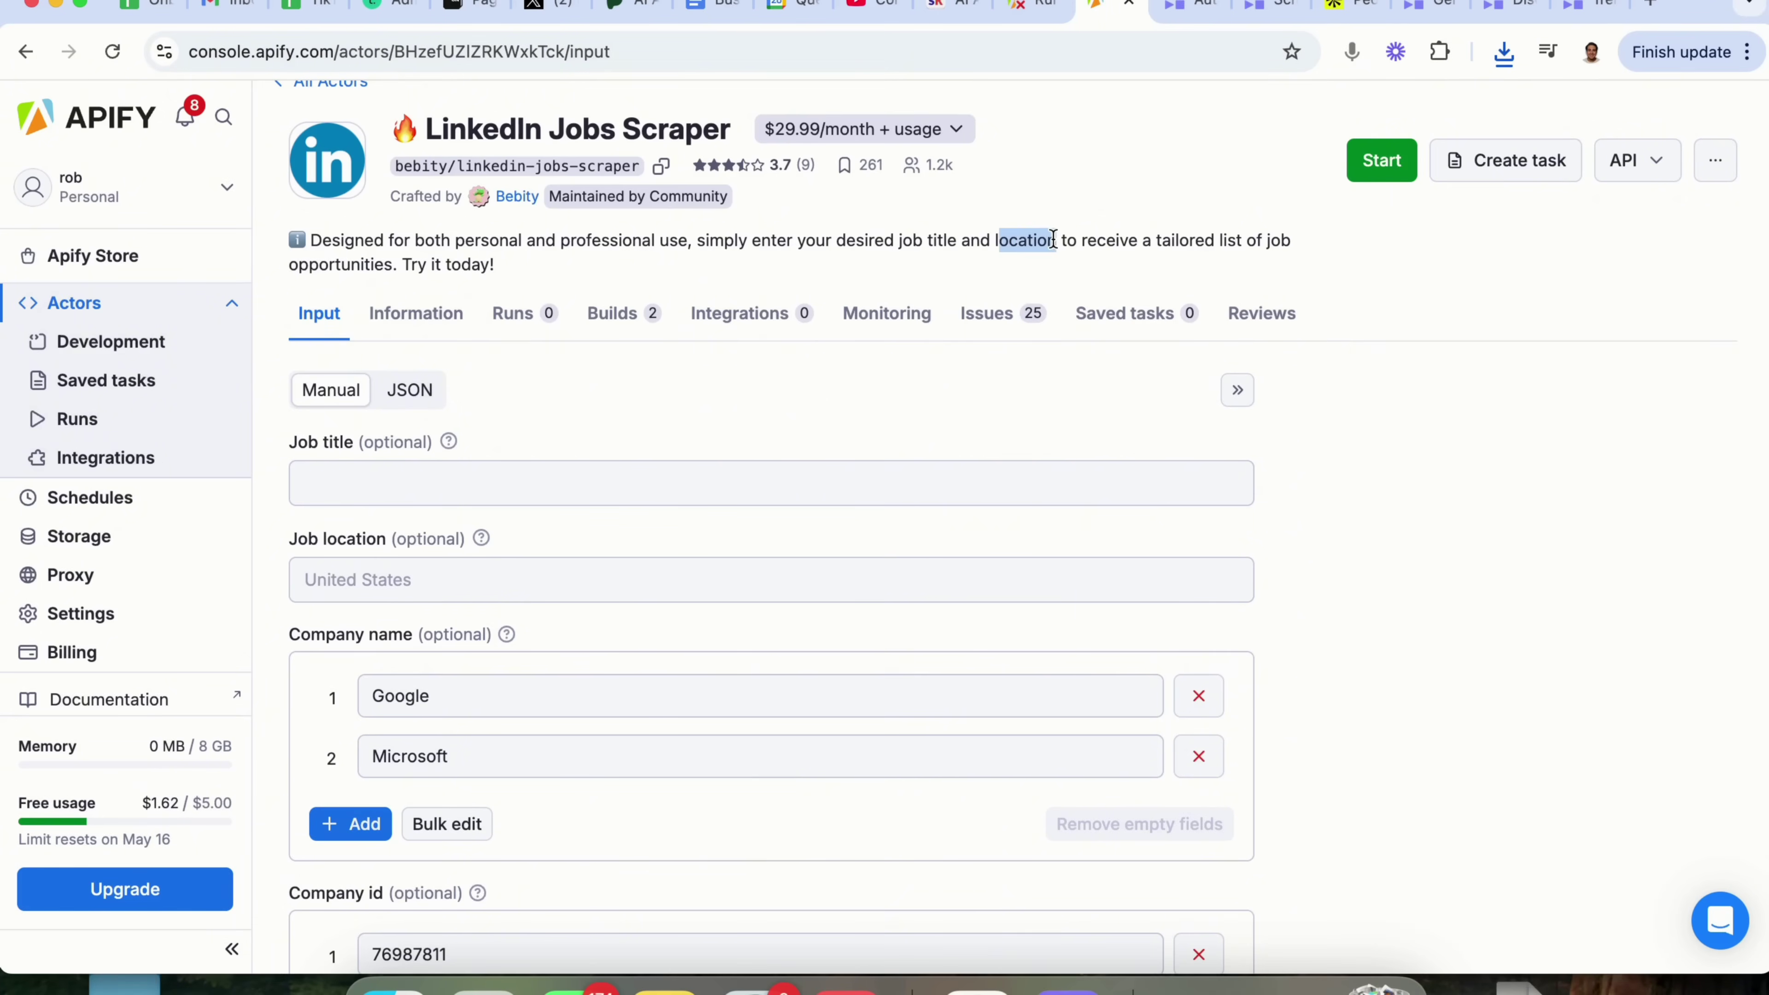
Step: Review the LinkedIn Jobs Scraper's job title, job location, company name and company ID inputs
scroll(959, 261, "down", 5)
left_click(872, 367)
scroll(872, 368, "up", 2)
left_click(464, 349)
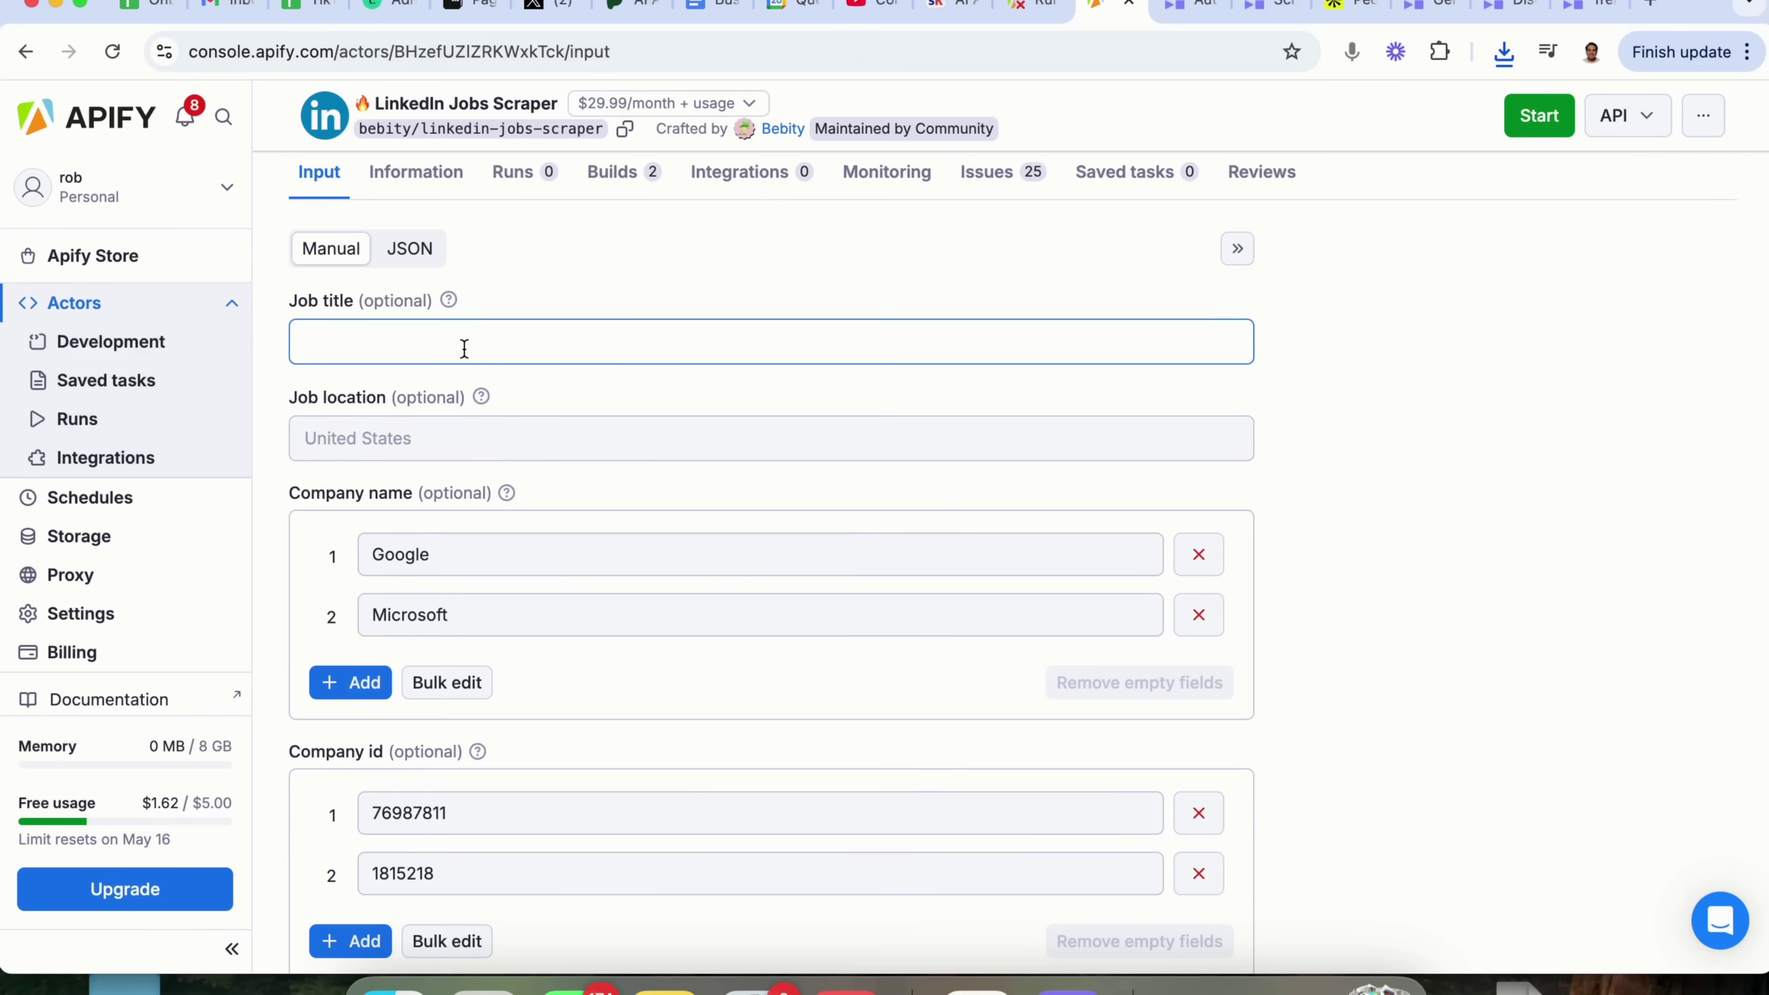
left_click(405, 417)
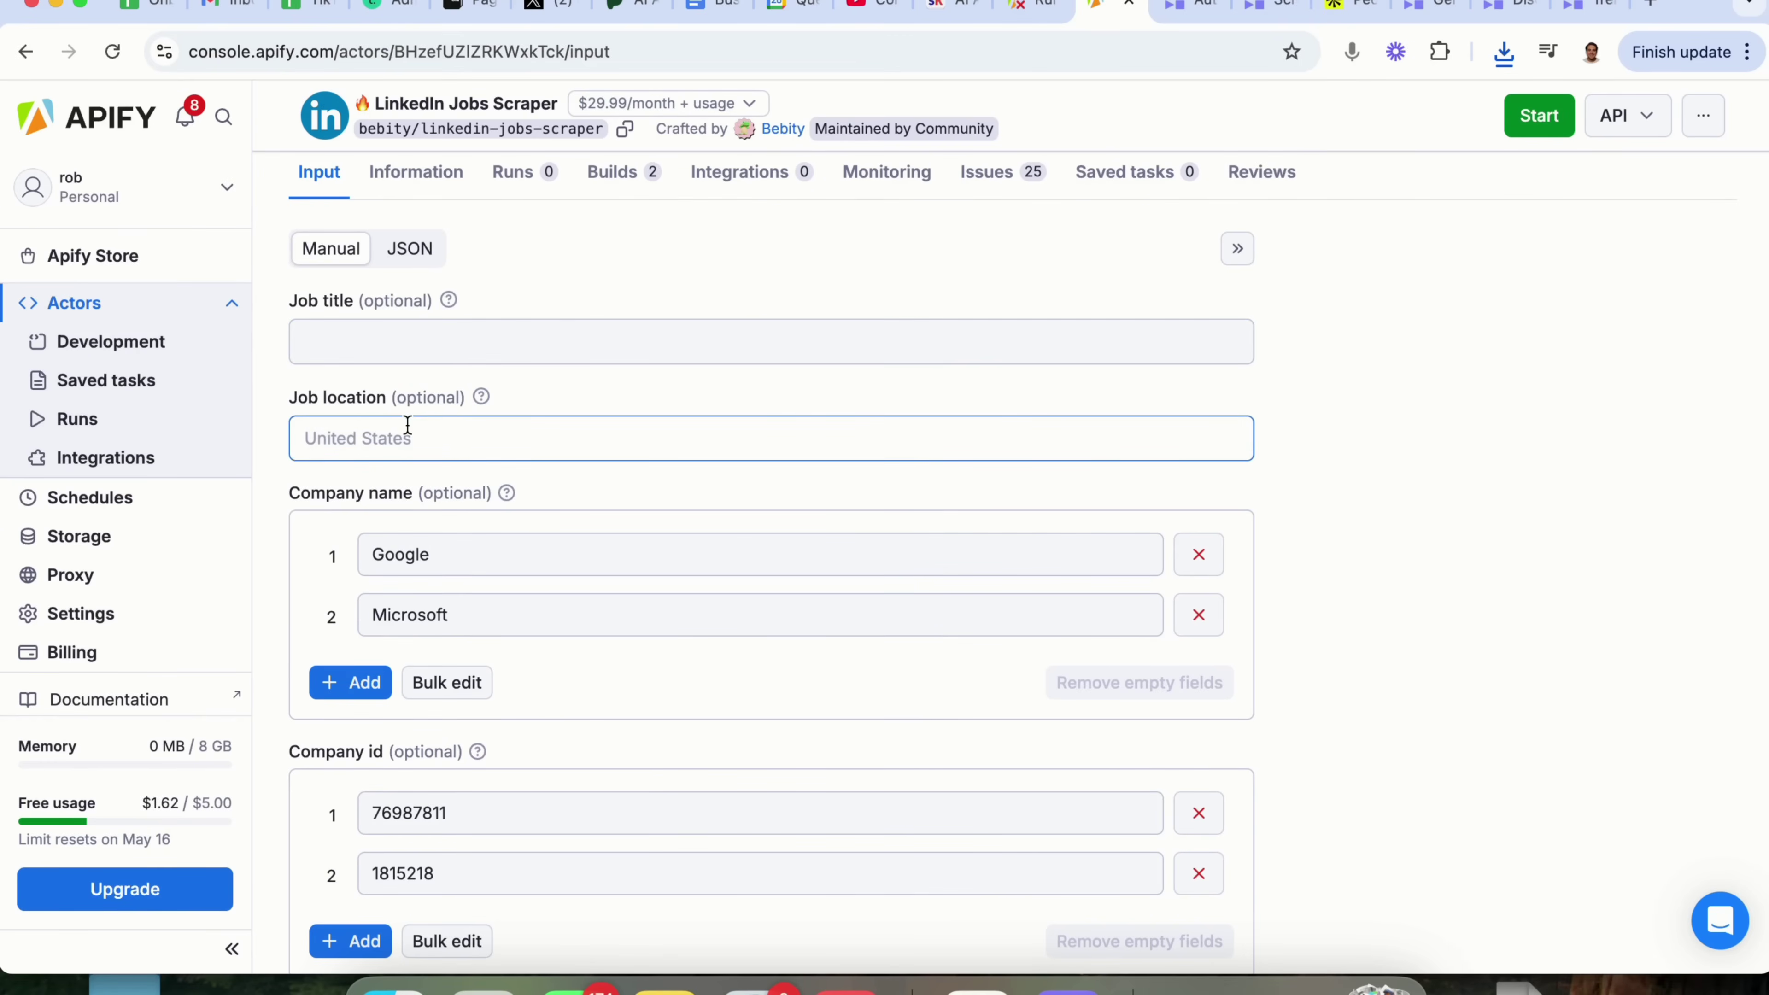
scroll(409, 486, "down", 3)
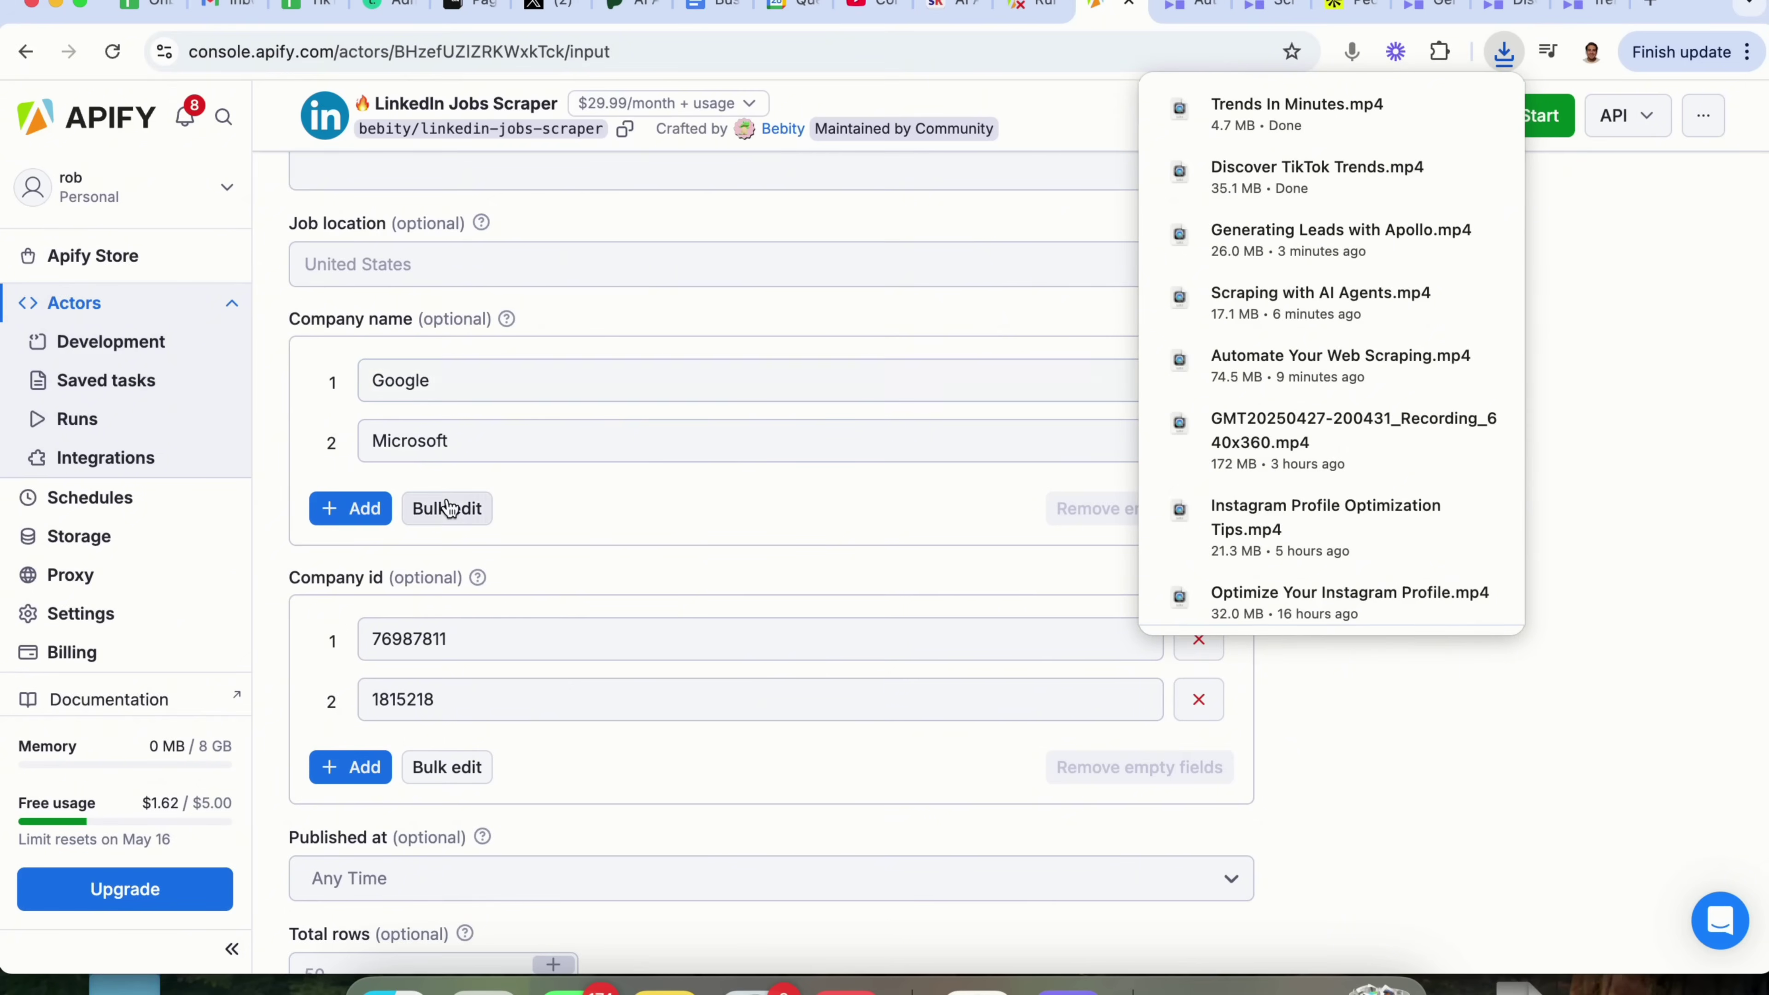
left_click(439, 635)
scroll(440, 631, "down", 2)
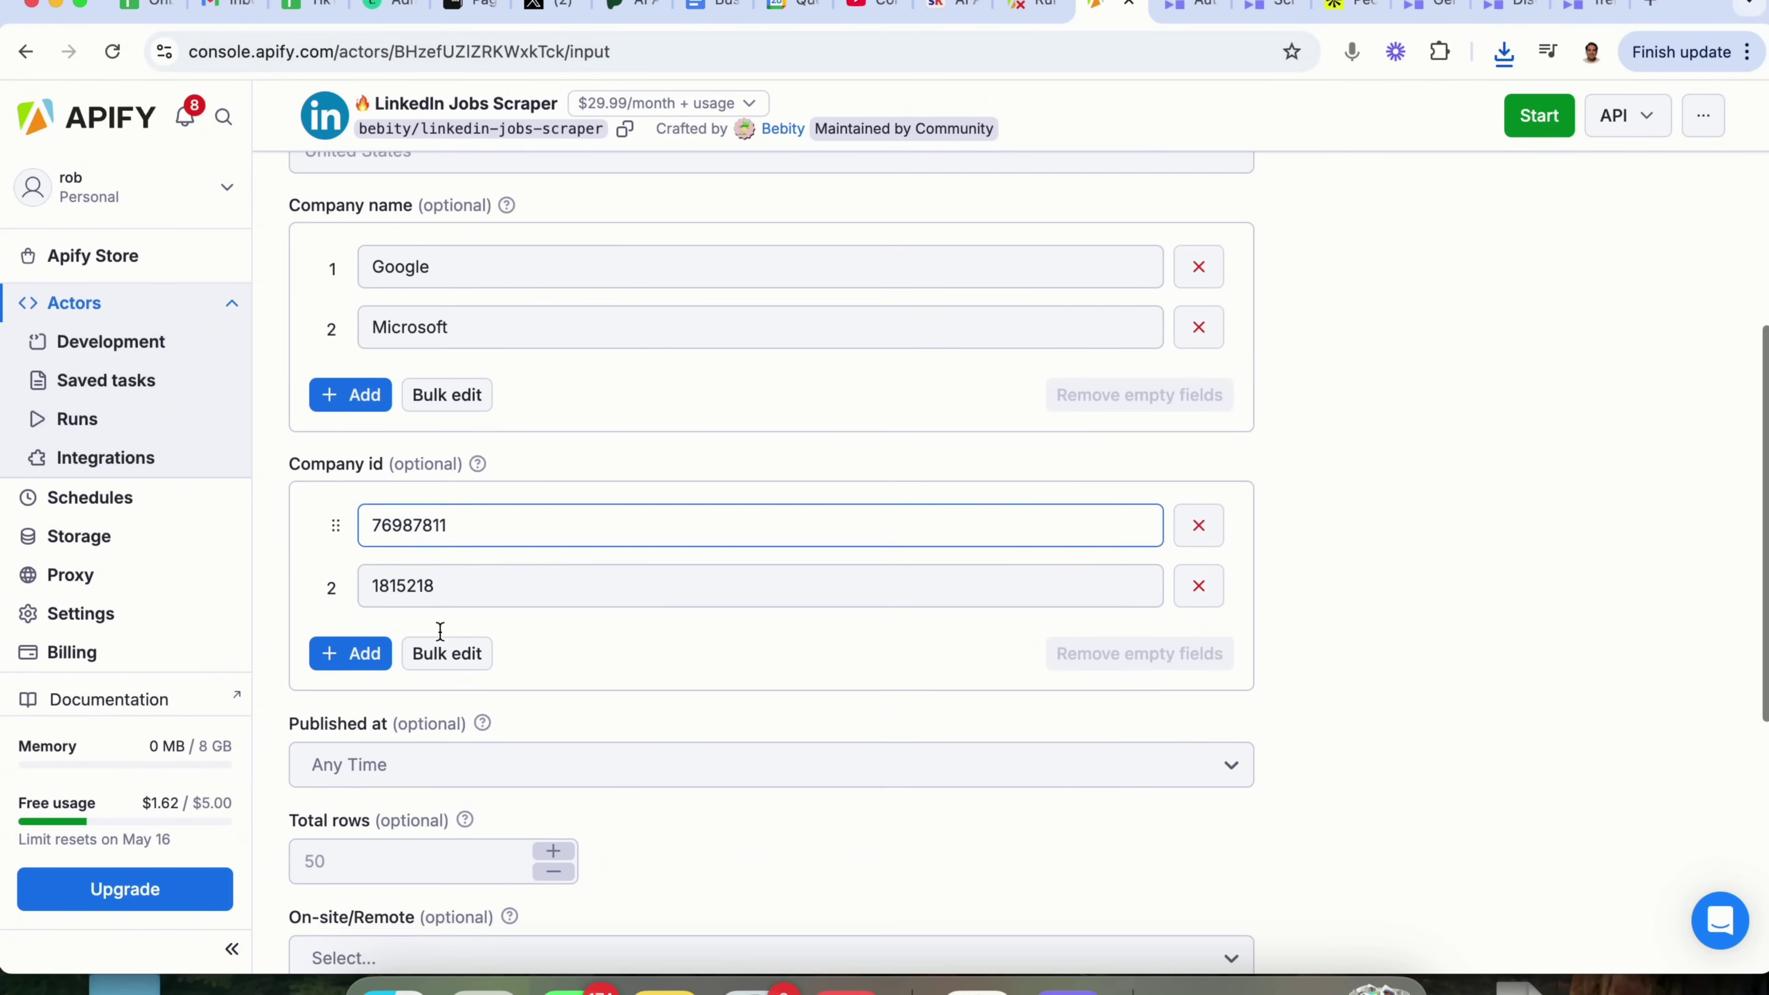
Step: Check the LinkedIn Jobs Scraper's publication date options and review its total rows, on-site/remote, job type and experience level inputs
scroll(474, 530, "down", 3)
left_click(425, 555)
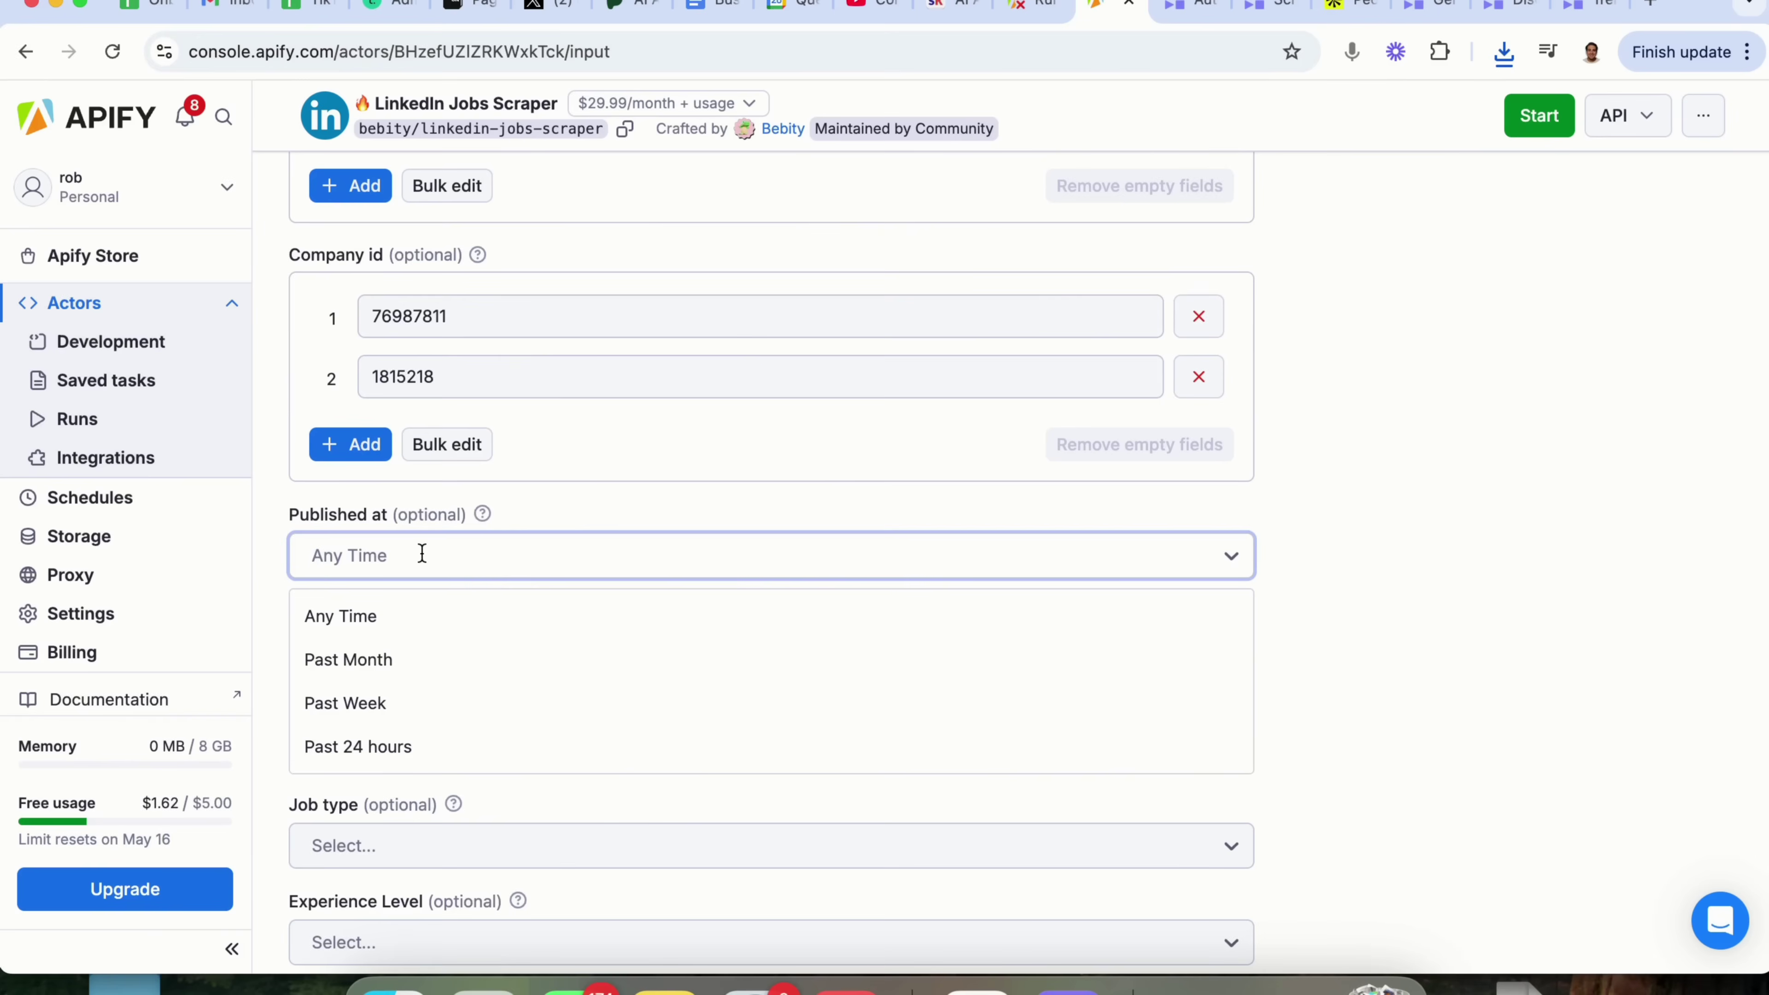
left_click(422, 554)
scroll(423, 550, "down", 2)
left_click(423, 539)
scroll(477, 544, "down", 2)
left_click(474, 541)
scroll(474, 542, "down", 1)
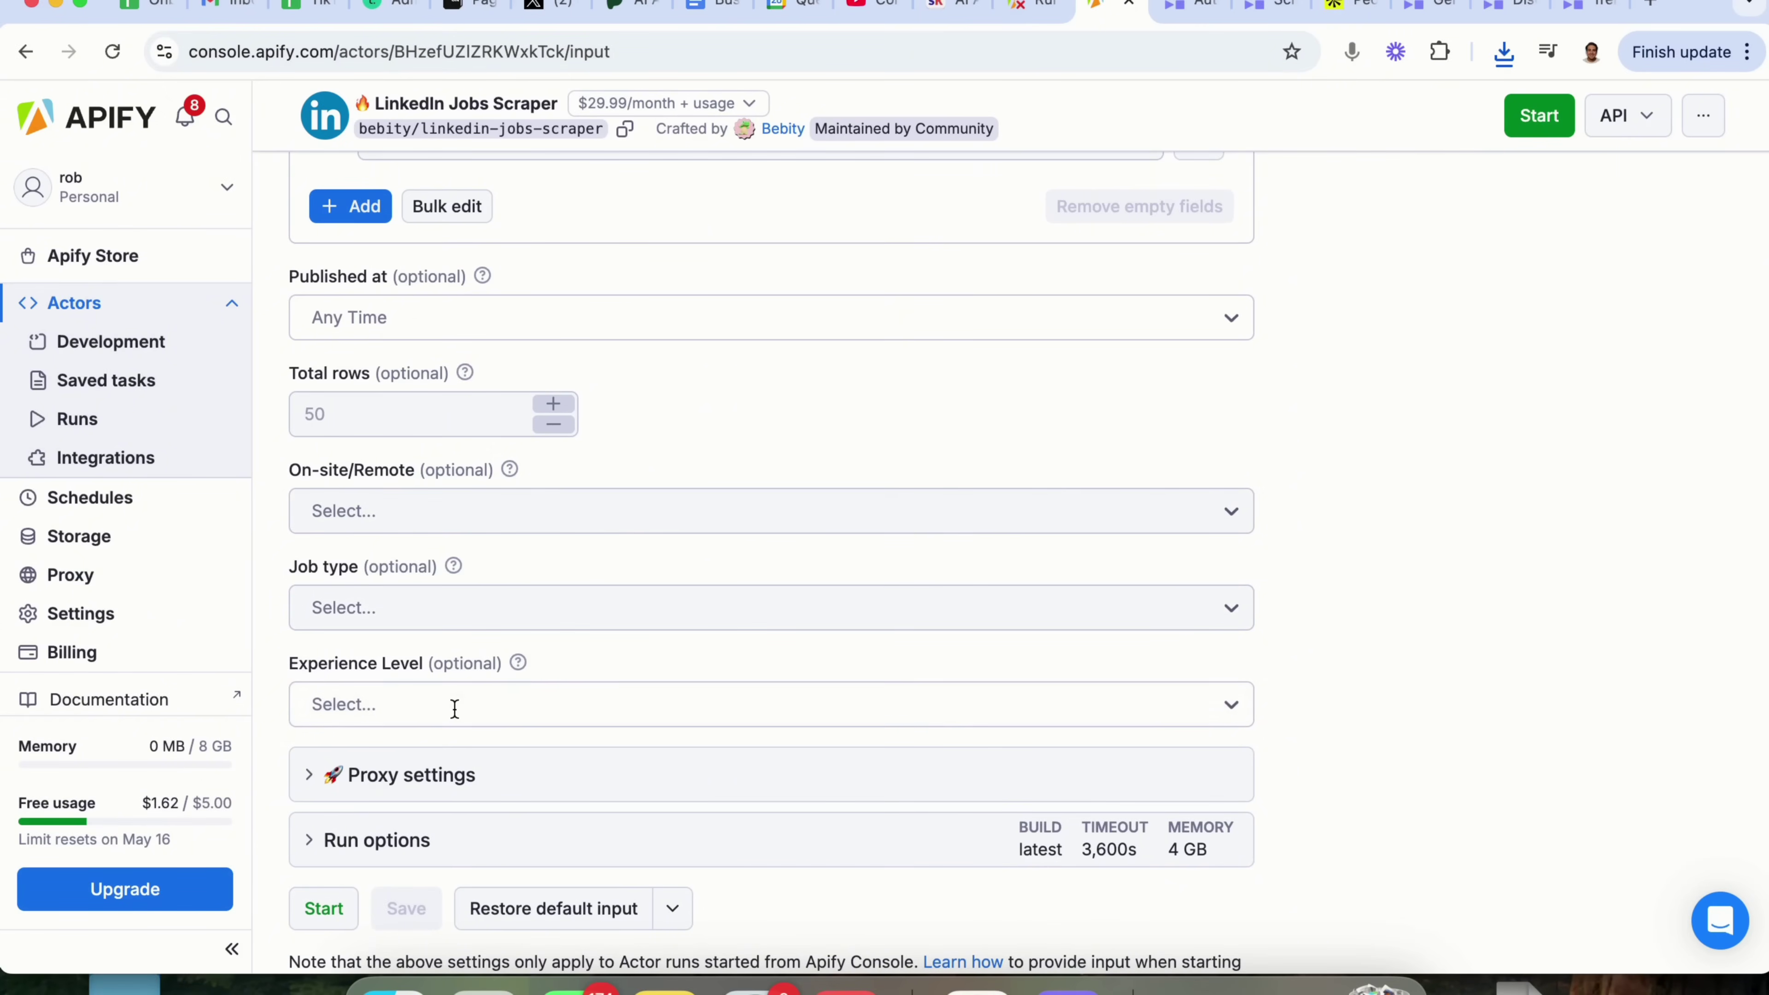
scroll(454, 709, "down", 2)
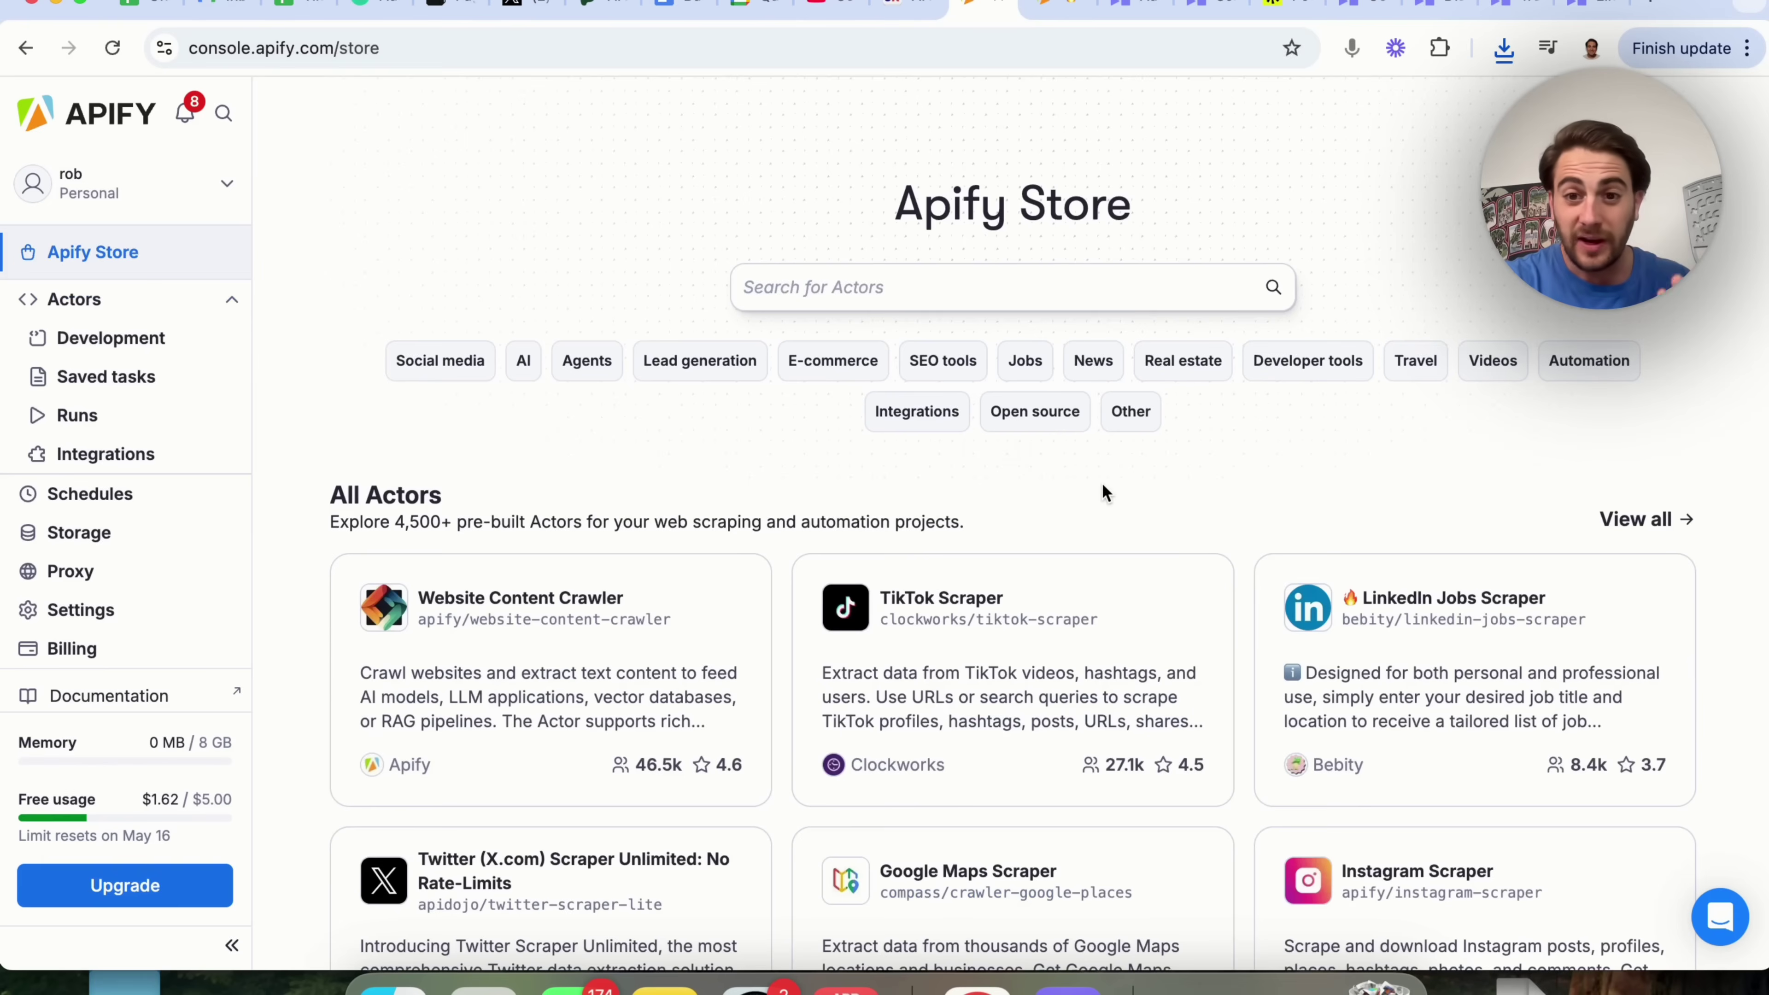
Step: Show the Apify Store's Real estate category and browse its property scrapers, such as those for Zillow, Airbnb, Realtor.com and Redfin
left_click(1184, 359)
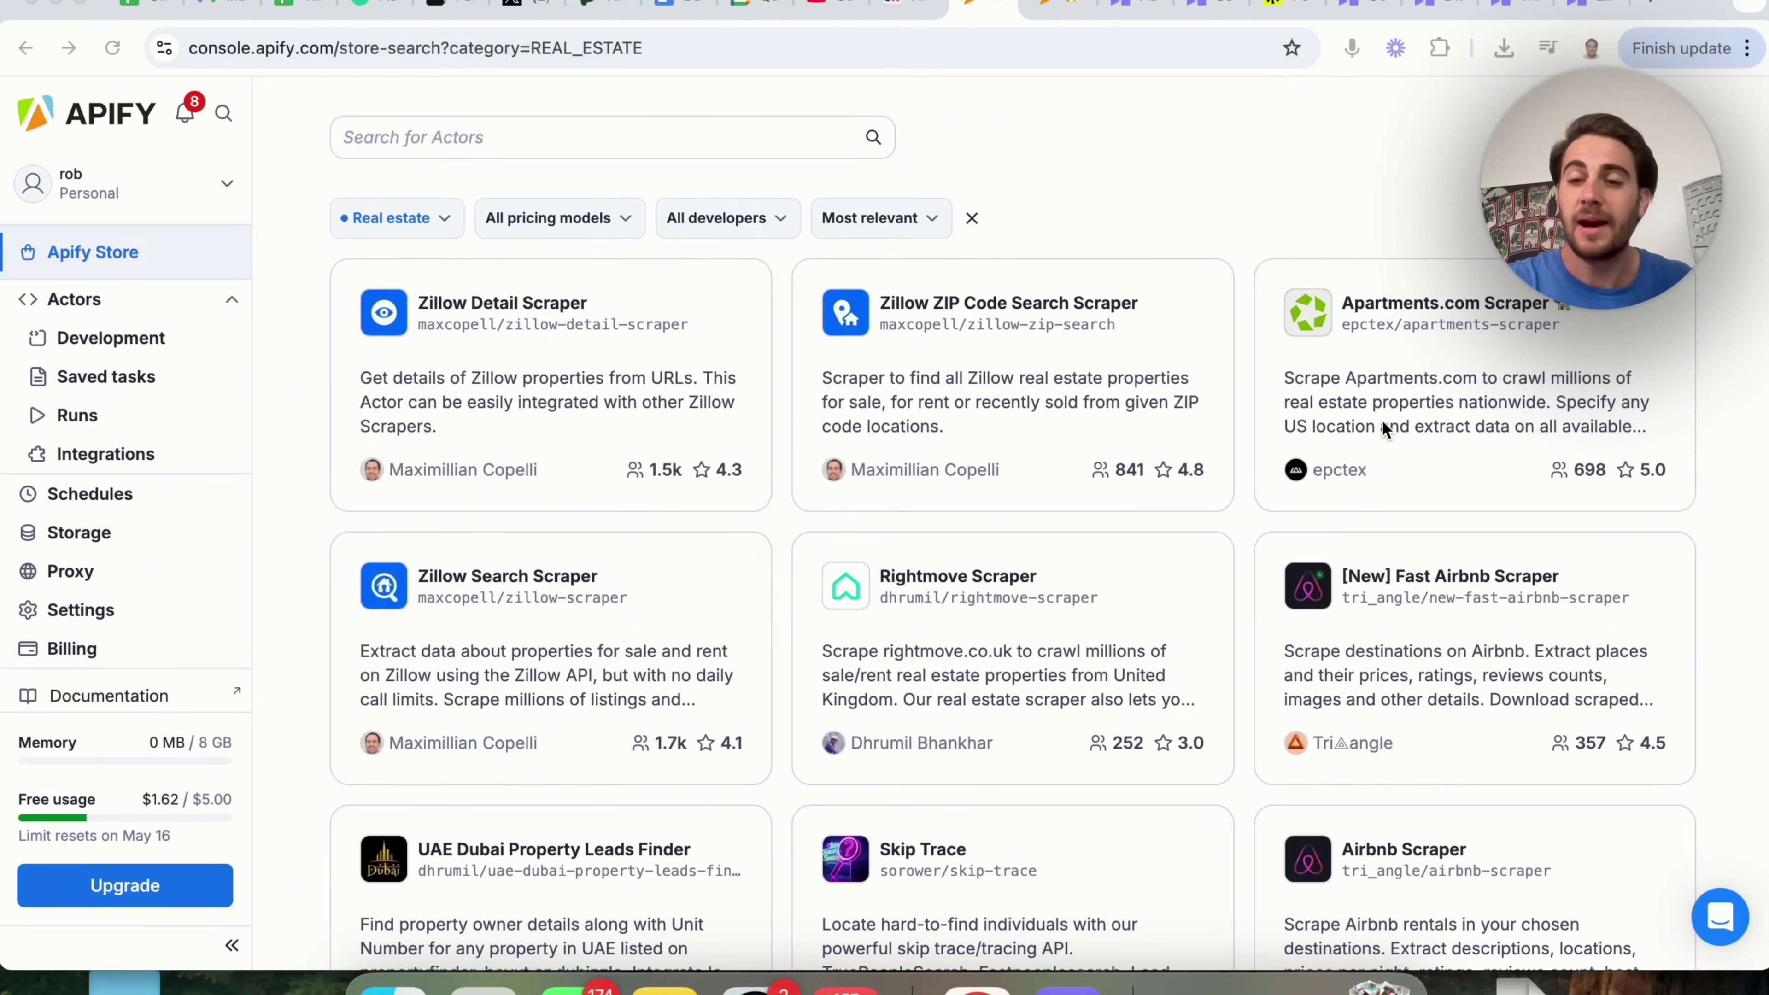
scroll(520, 450, "down", 10)
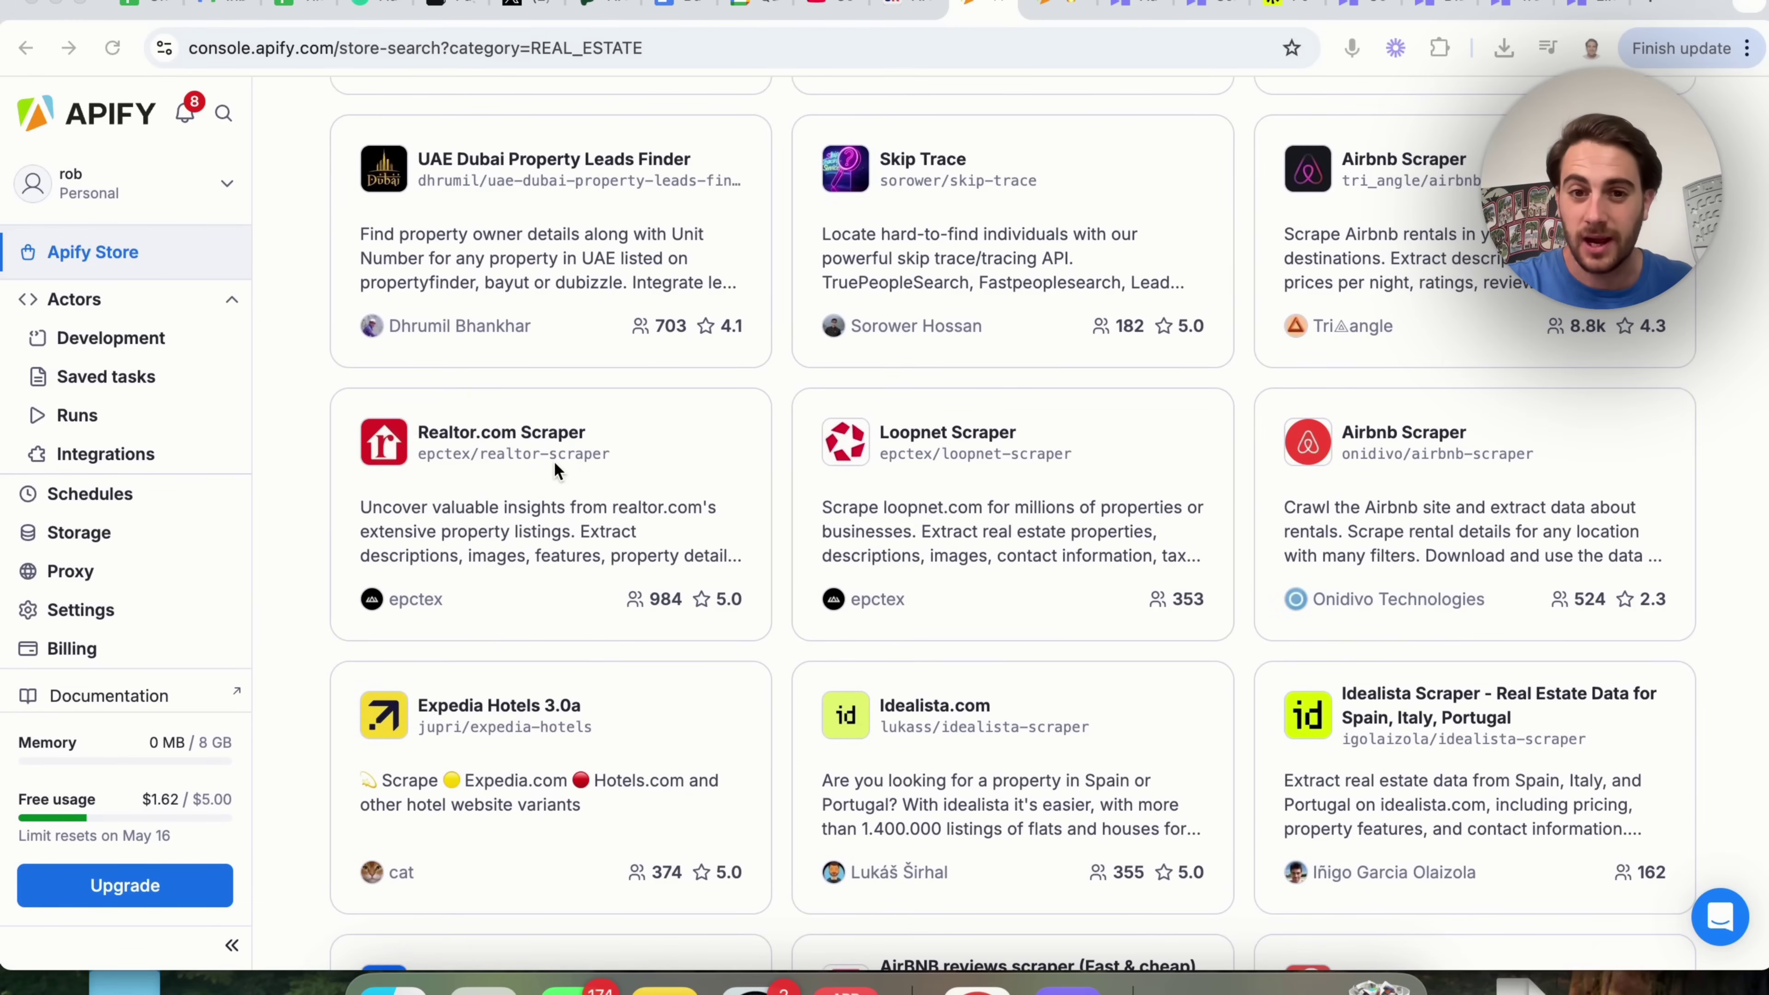
scroll(1108, 429, "down", 12)
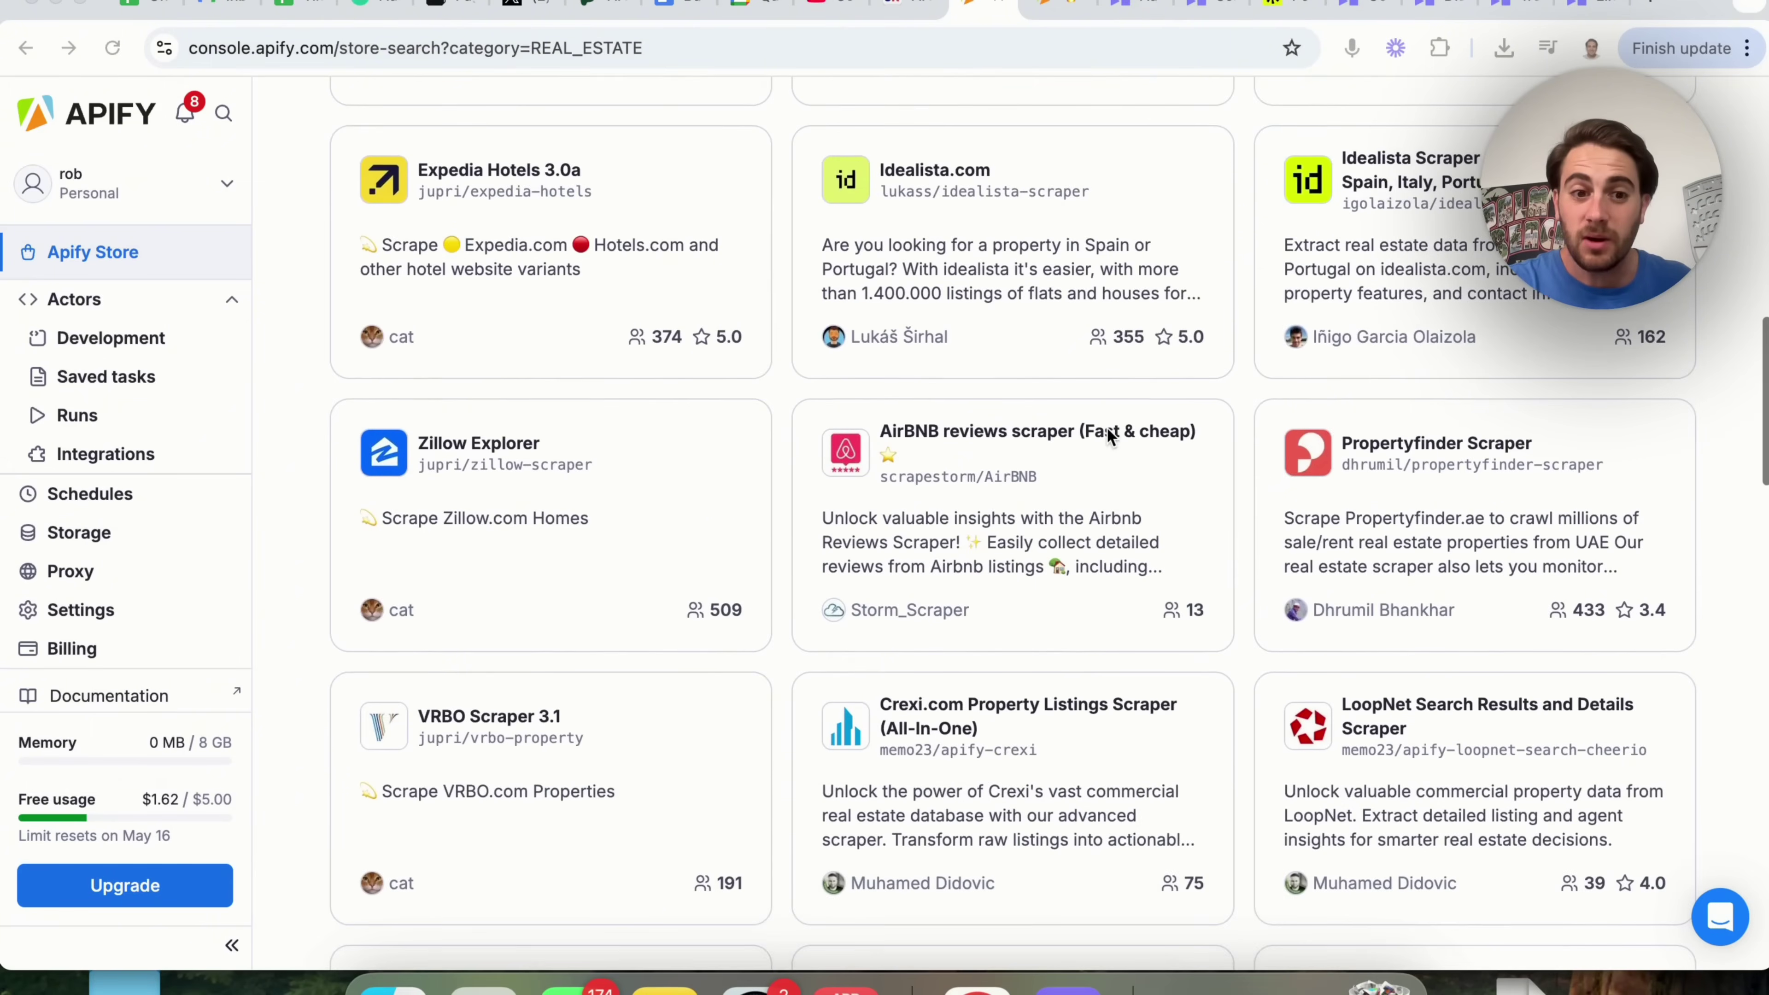
scroll(1108, 432, "down", 4)
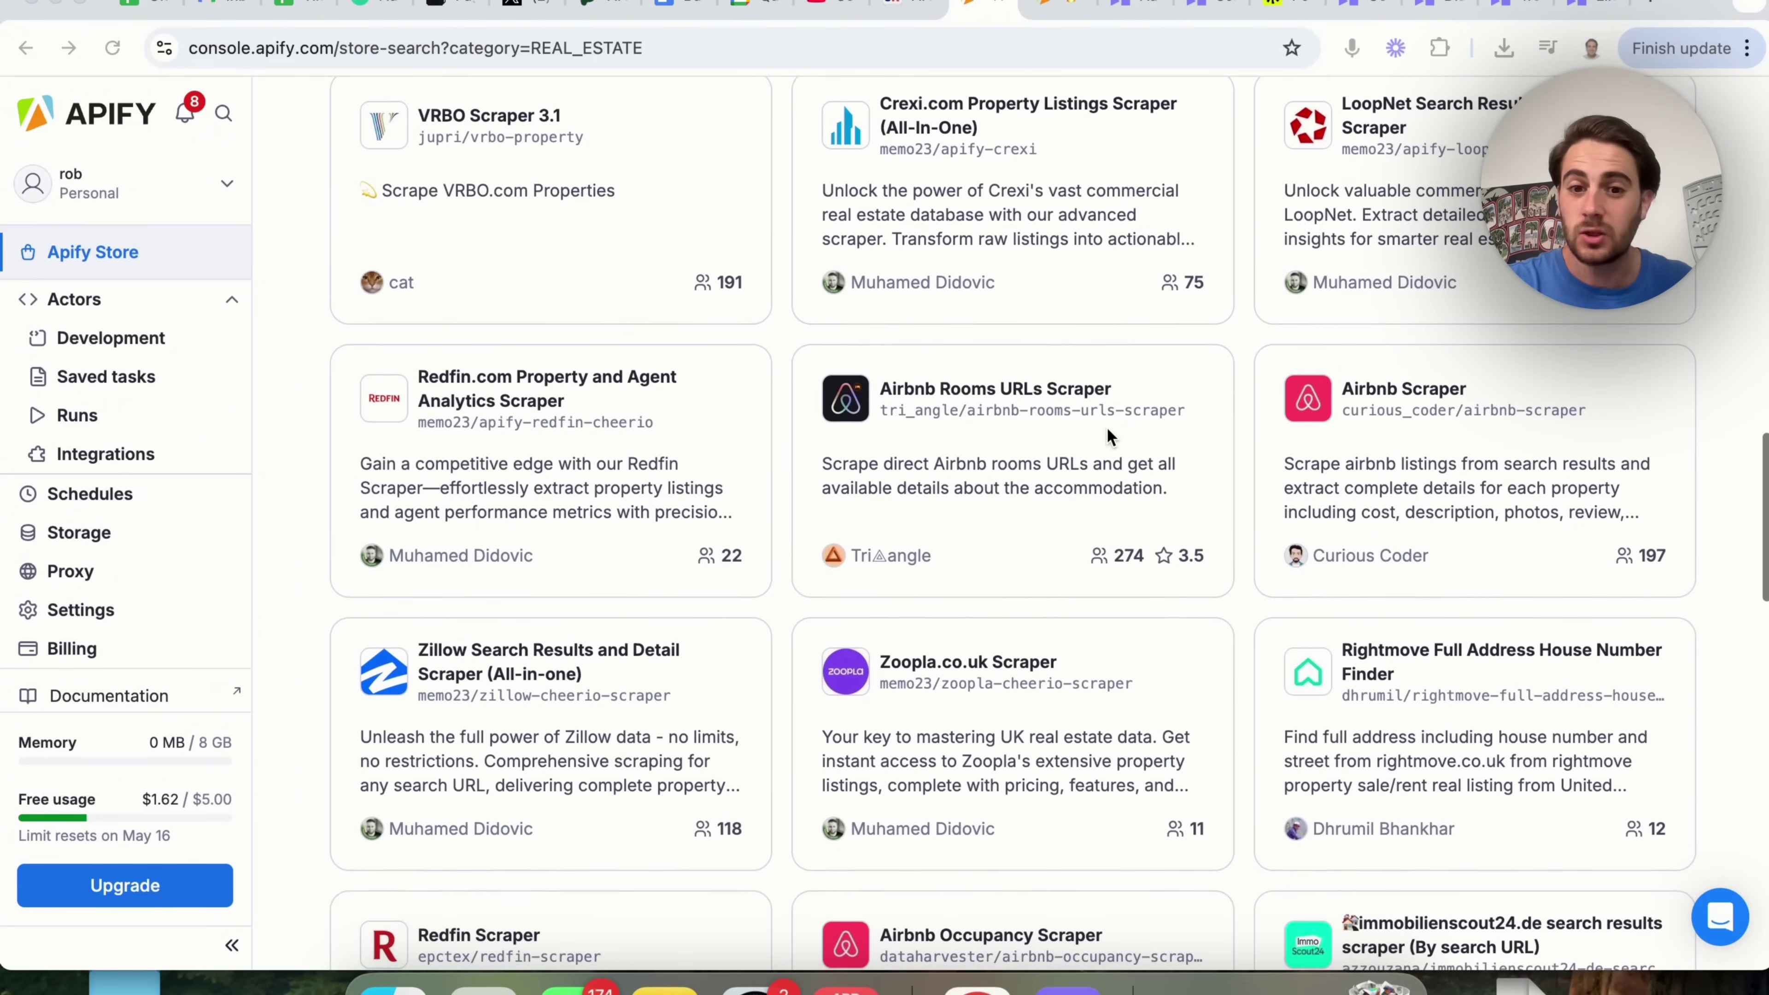
scroll(1085, 596, "down", 3)
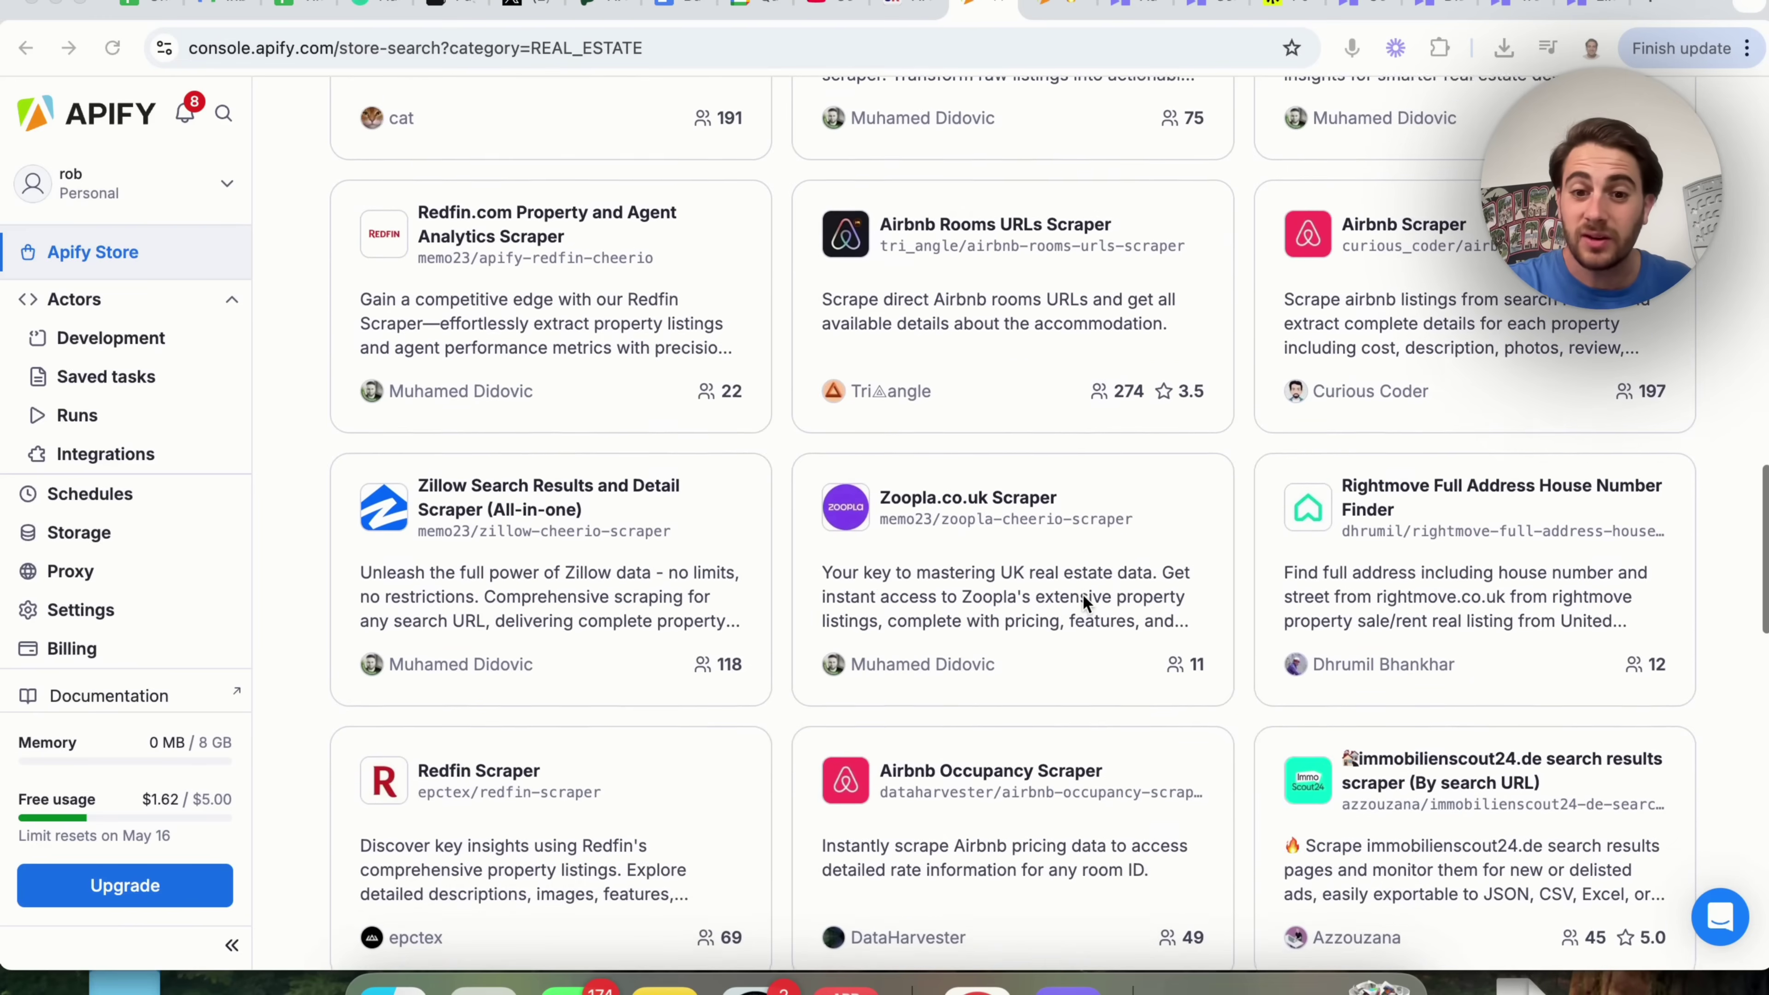
scroll(1071, 631, "down", 2)
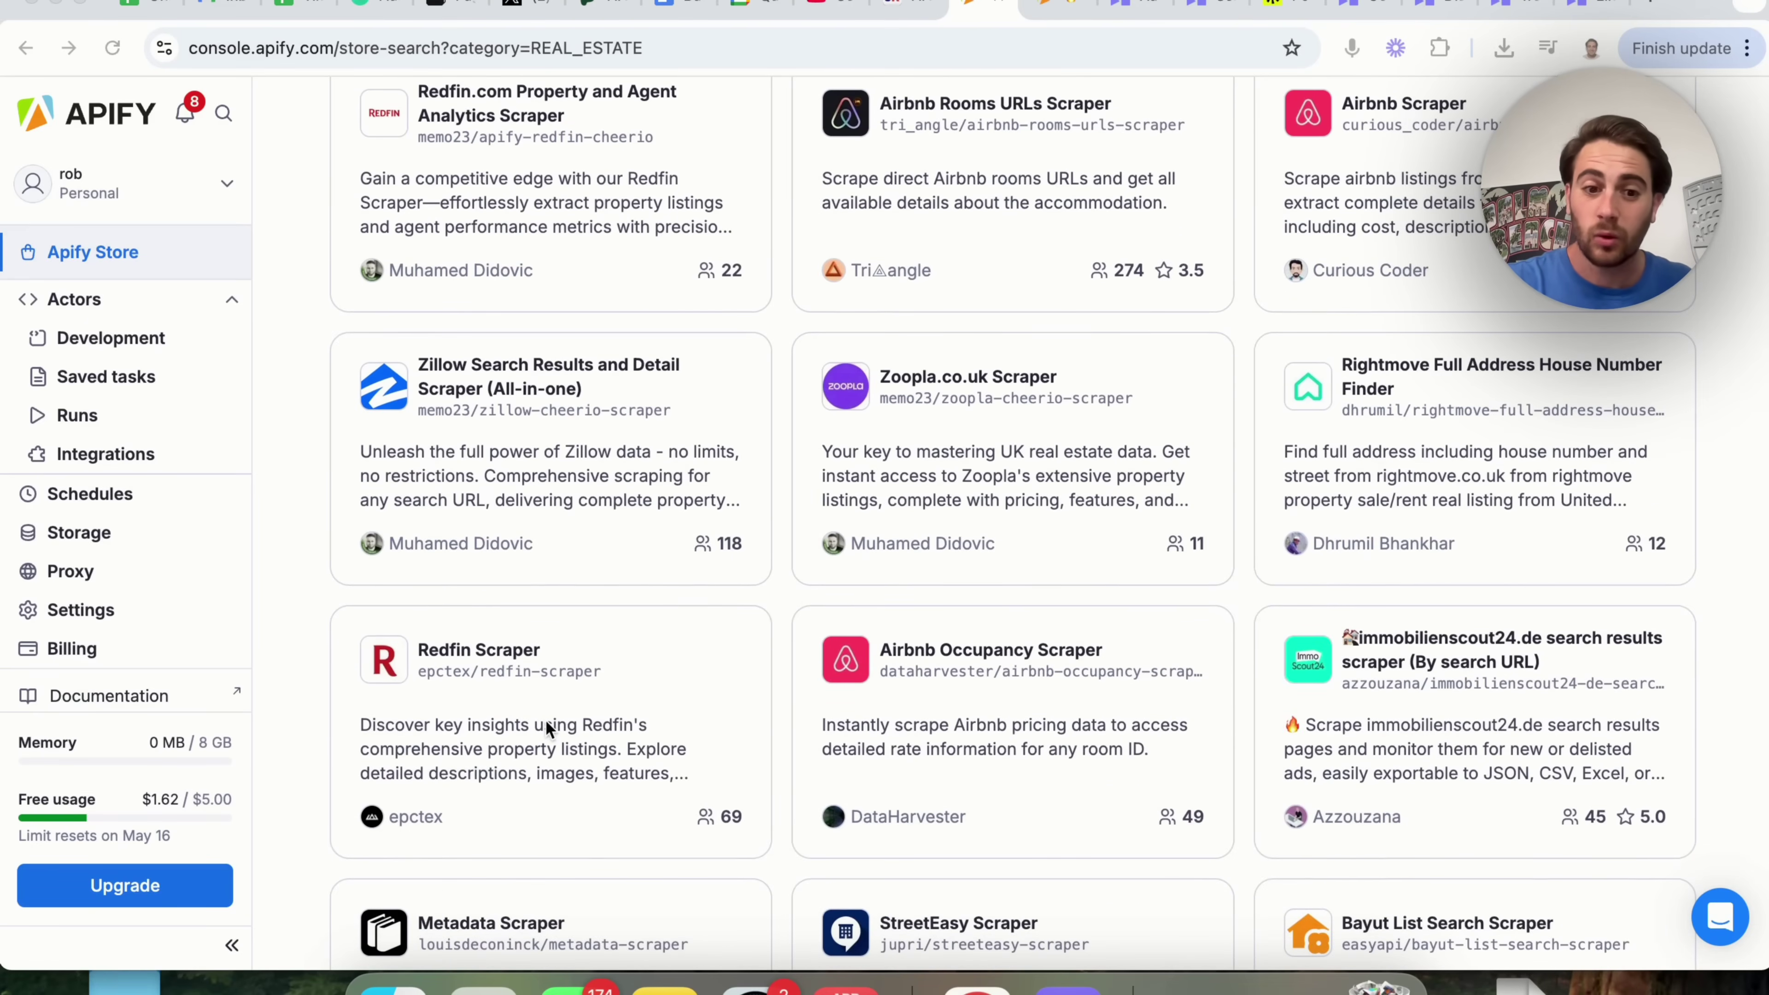
scroll(546, 719, "down", 1)
scroll(546, 719, "down", 2)
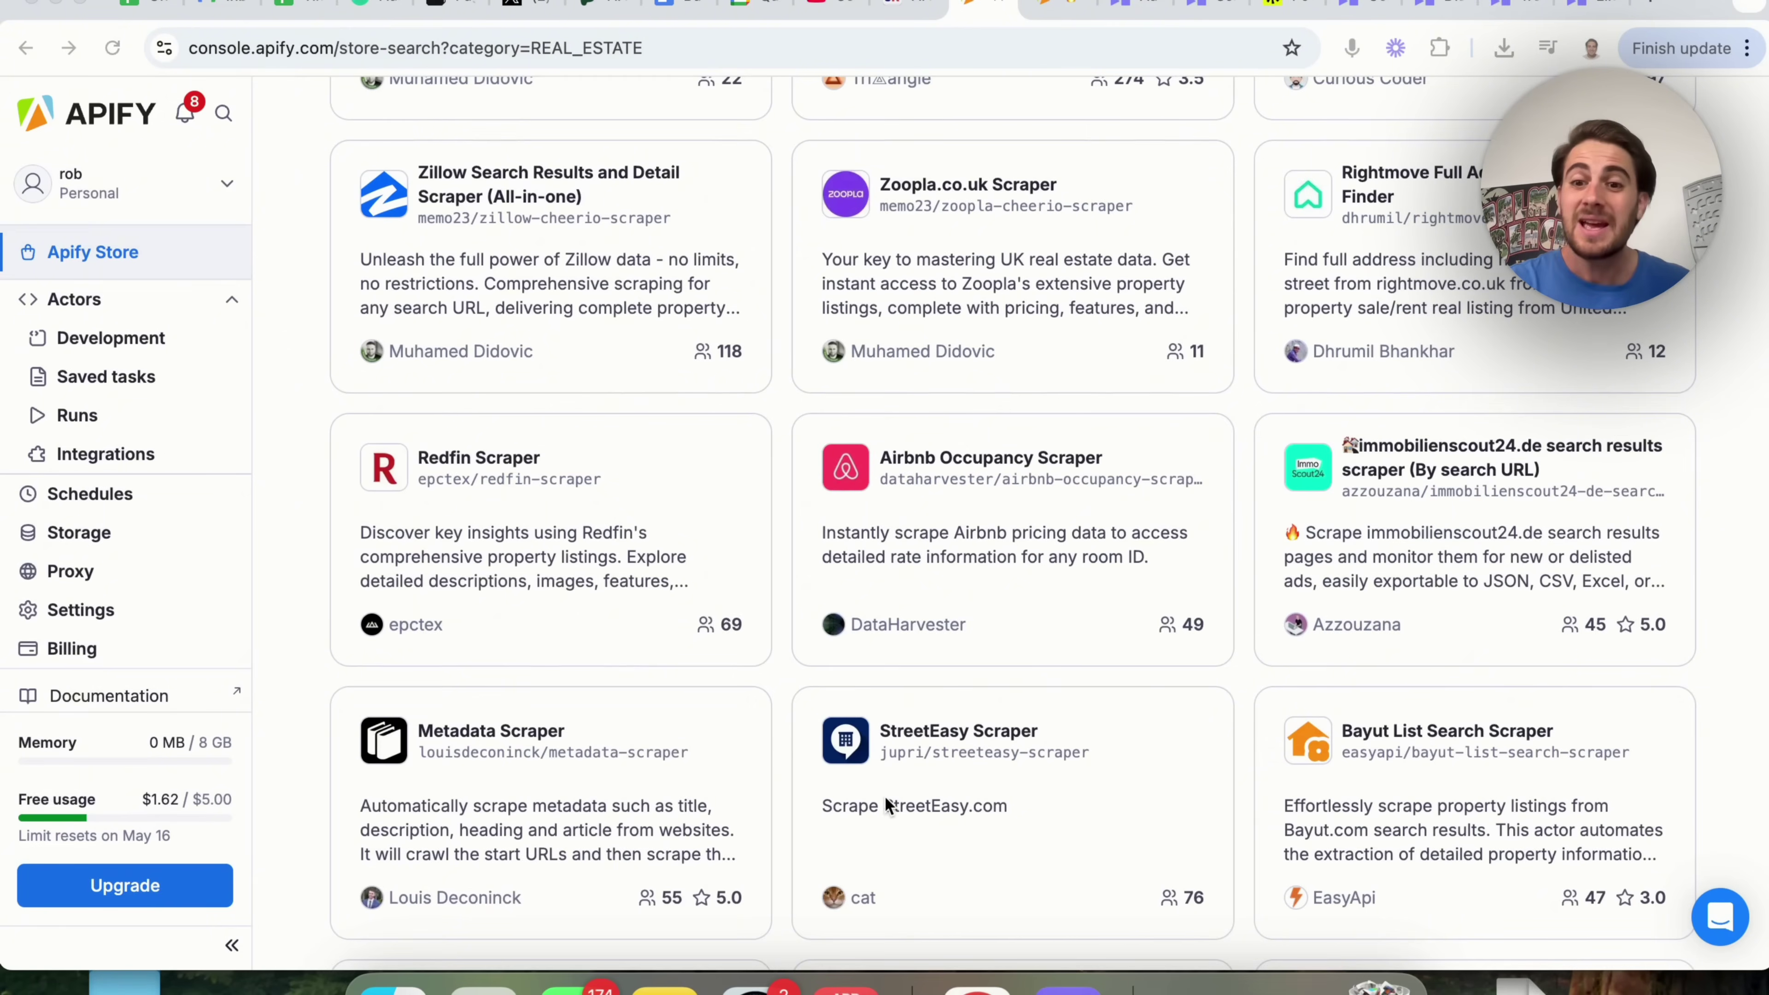
scroll(889, 806, "down", 10)
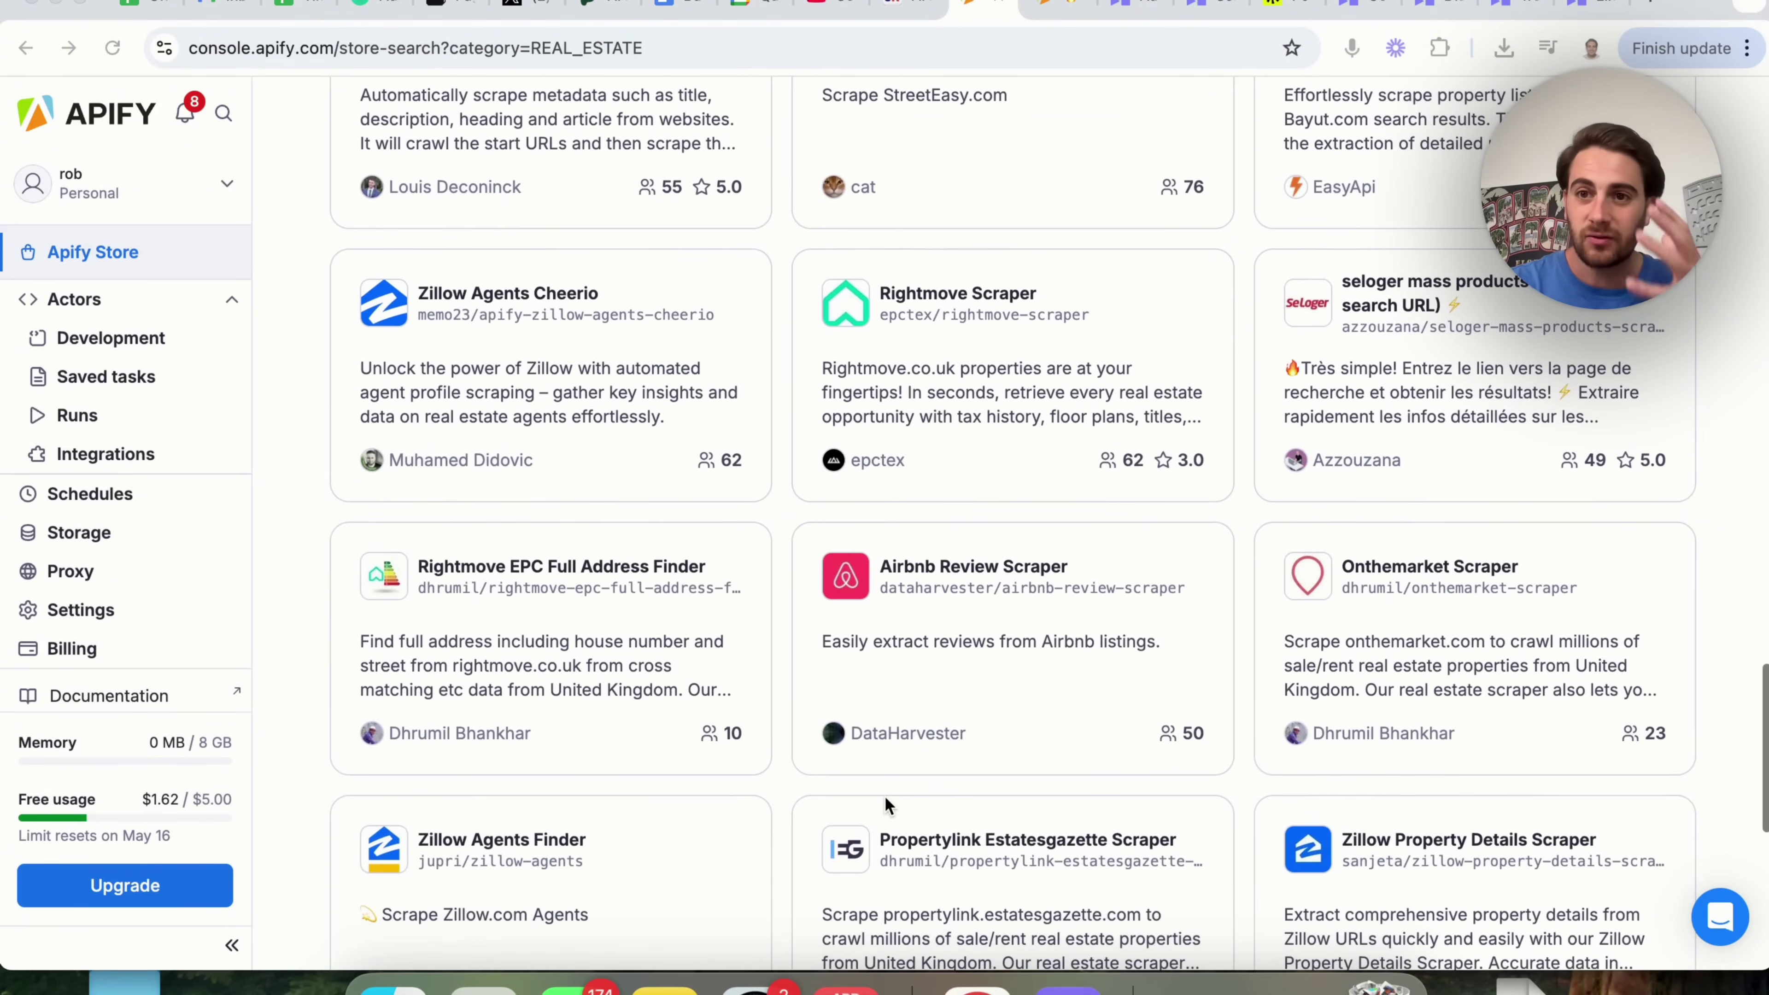
scroll(885, 596, "down", 5)
scroll(885, 595, "up", 15)
scroll(885, 593, "up", 6)
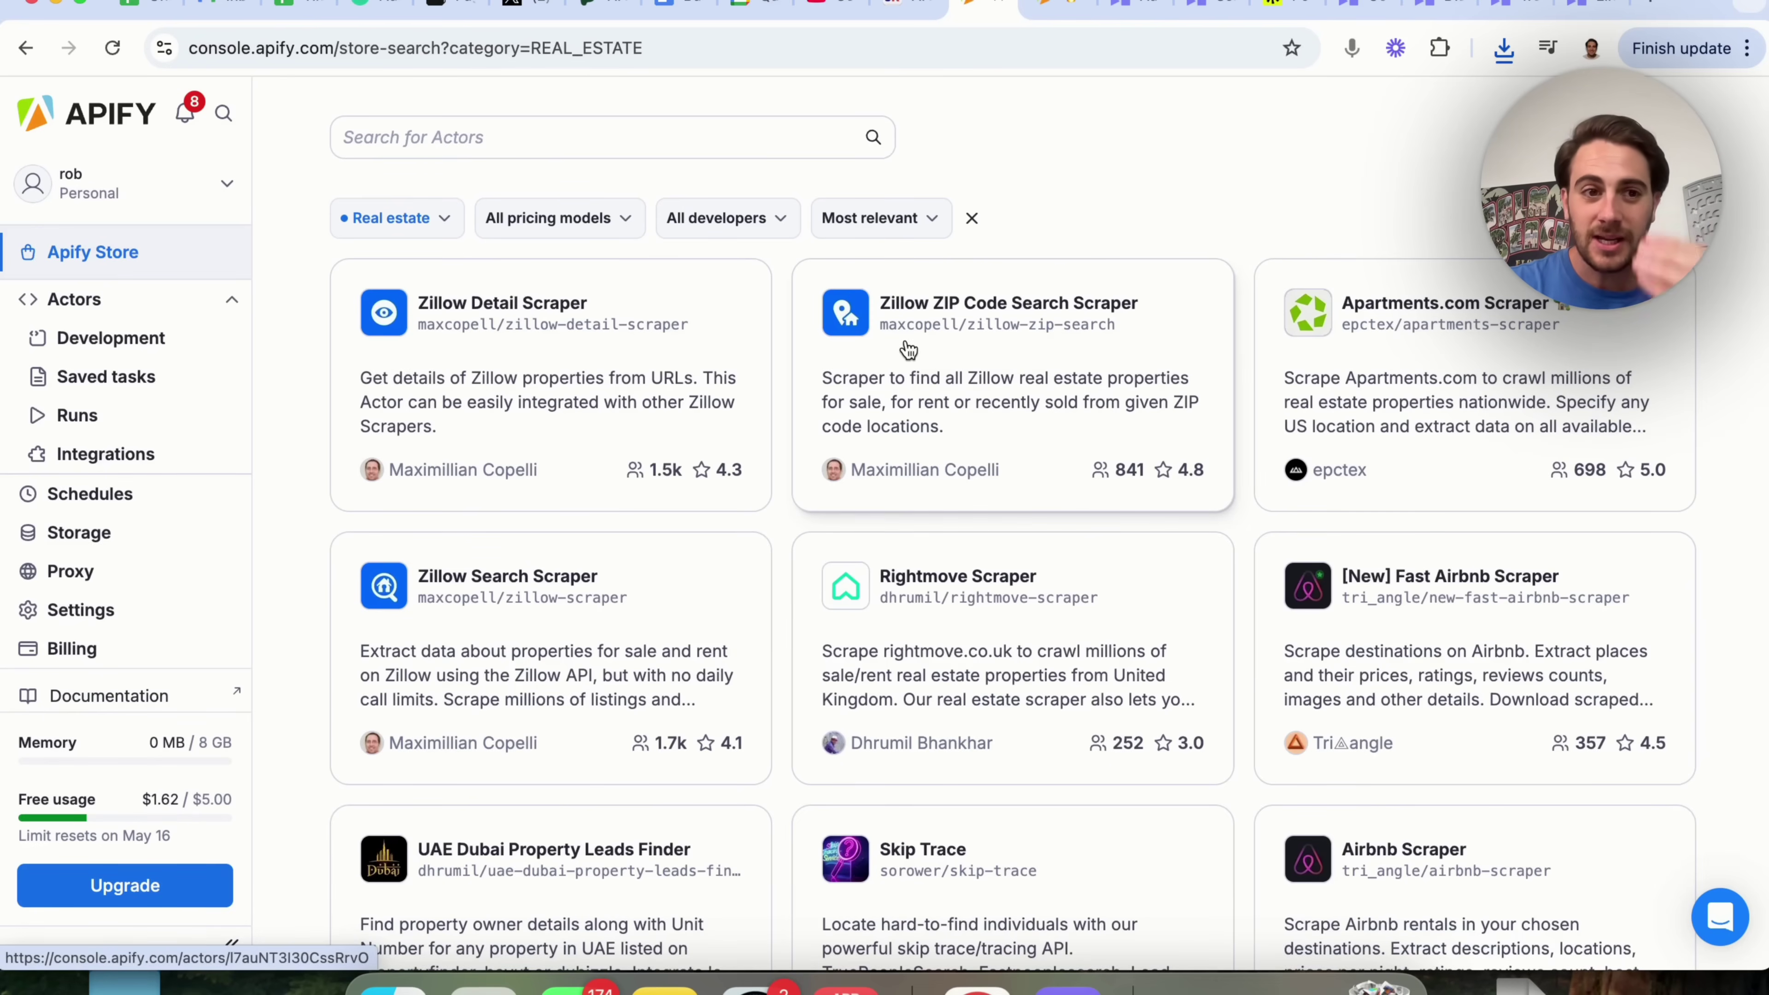
Step: Return to the Apify Store's main page, then open the list of recent and bookmarked Actors
left_click(138, 261)
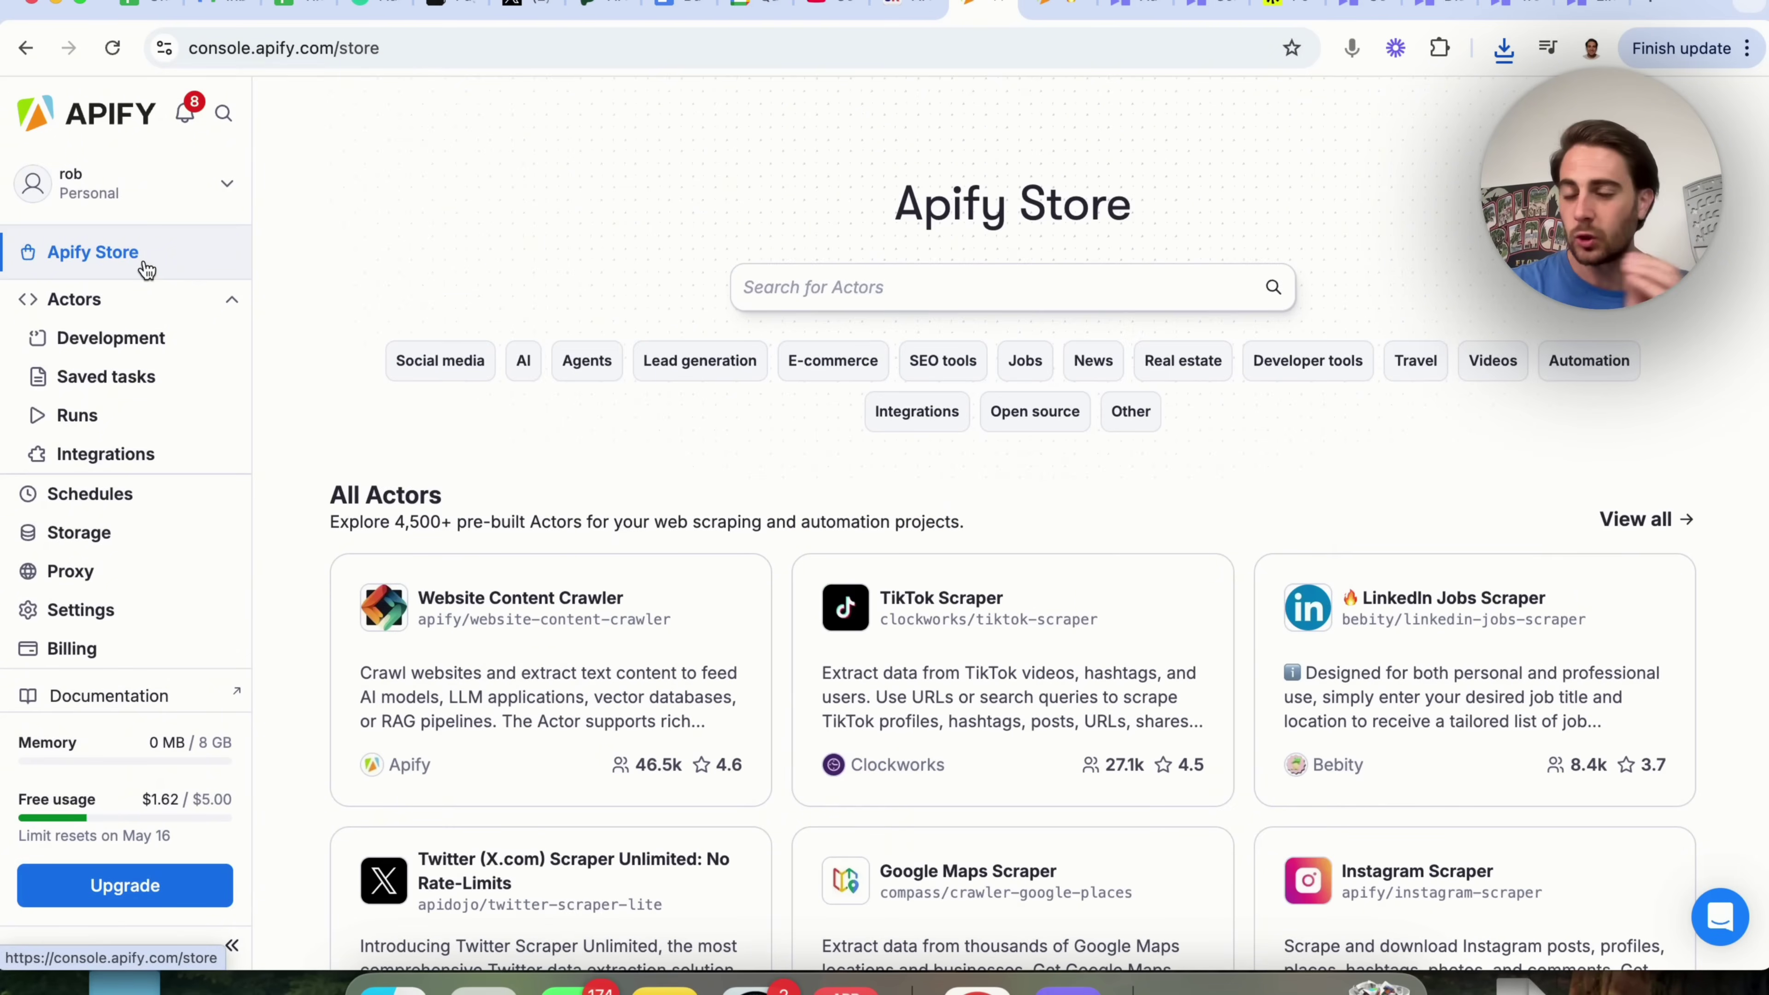
left_click(879, 299)
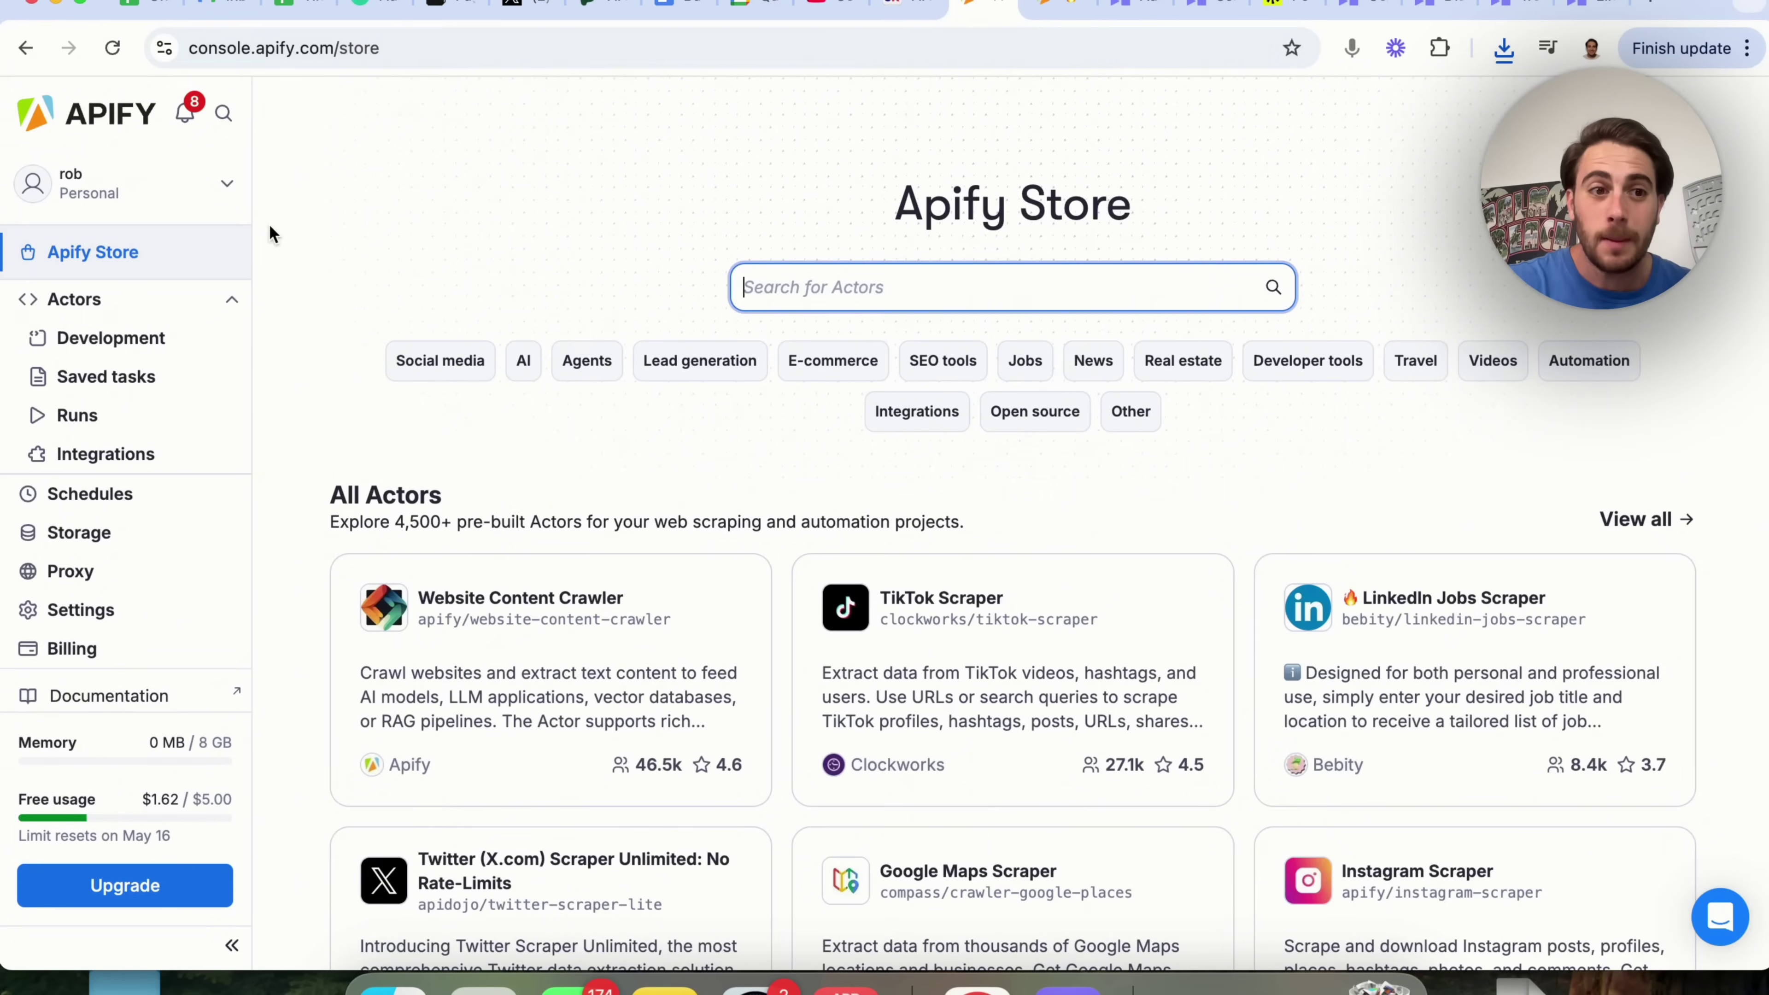
left_click(72, 300)
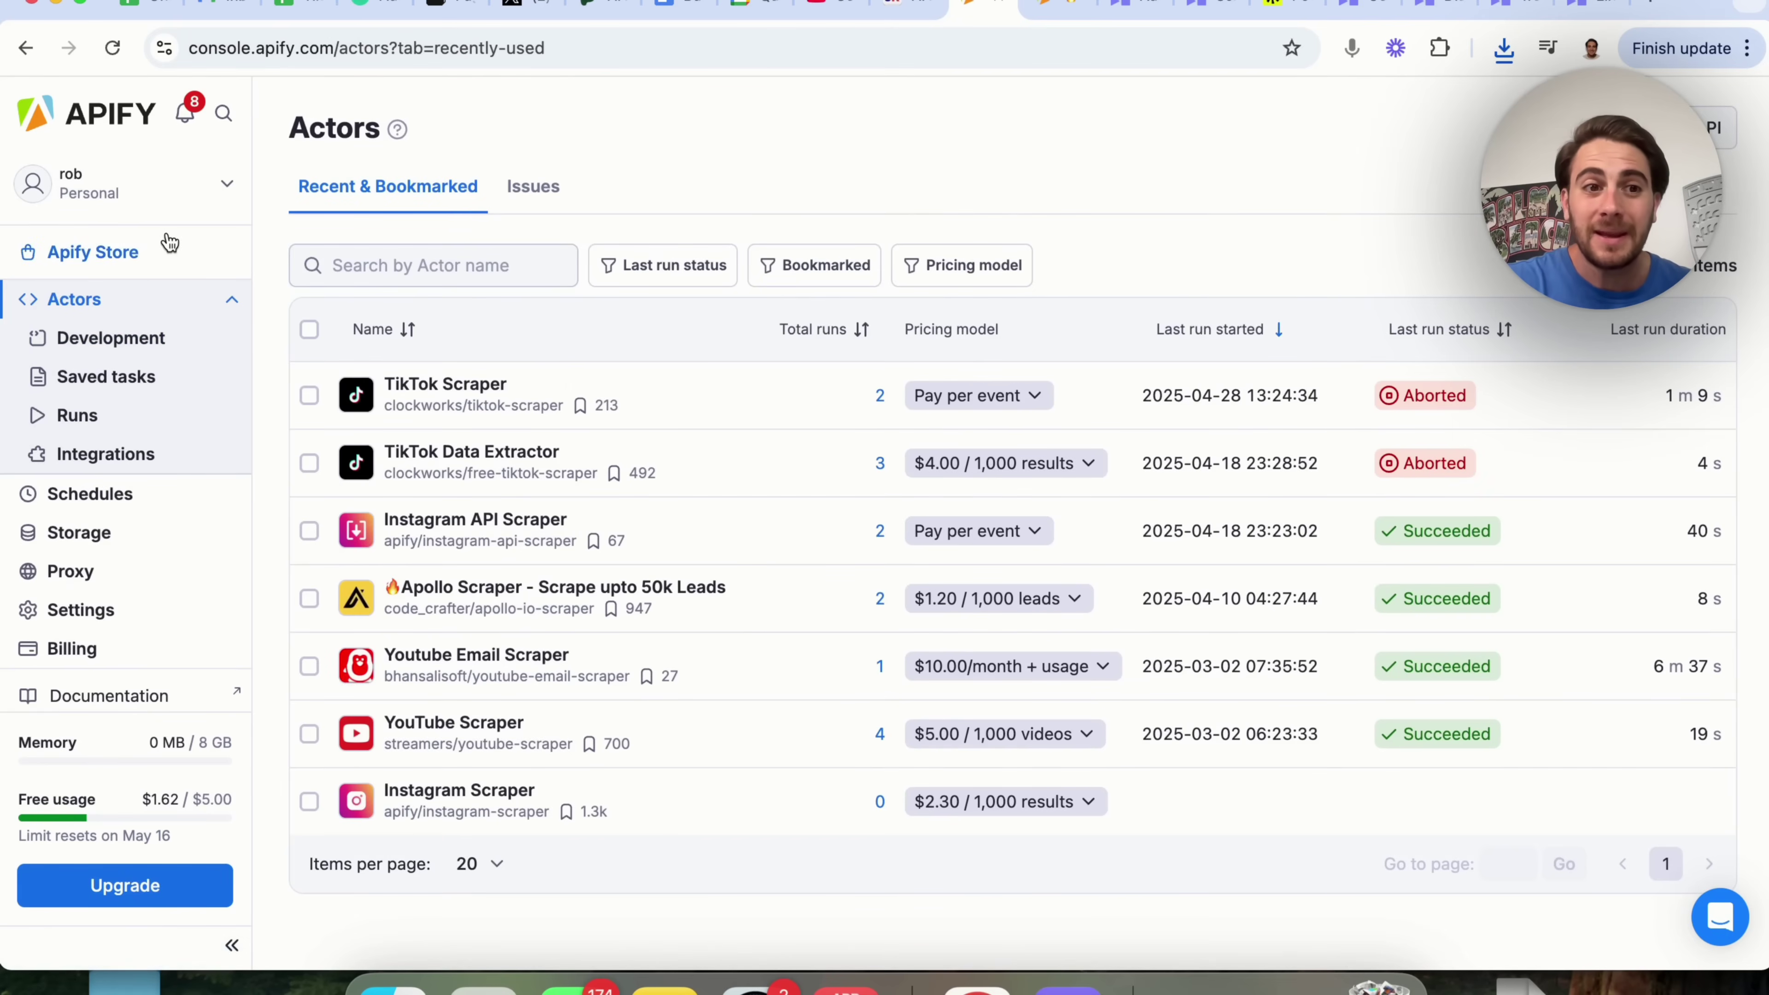
Step: Go back to the Apify Store and browse its developer tools, collections and popular community Actors
left_click(168, 251)
scroll(669, 418, "down", 10)
scroll(668, 422, "down", 5)
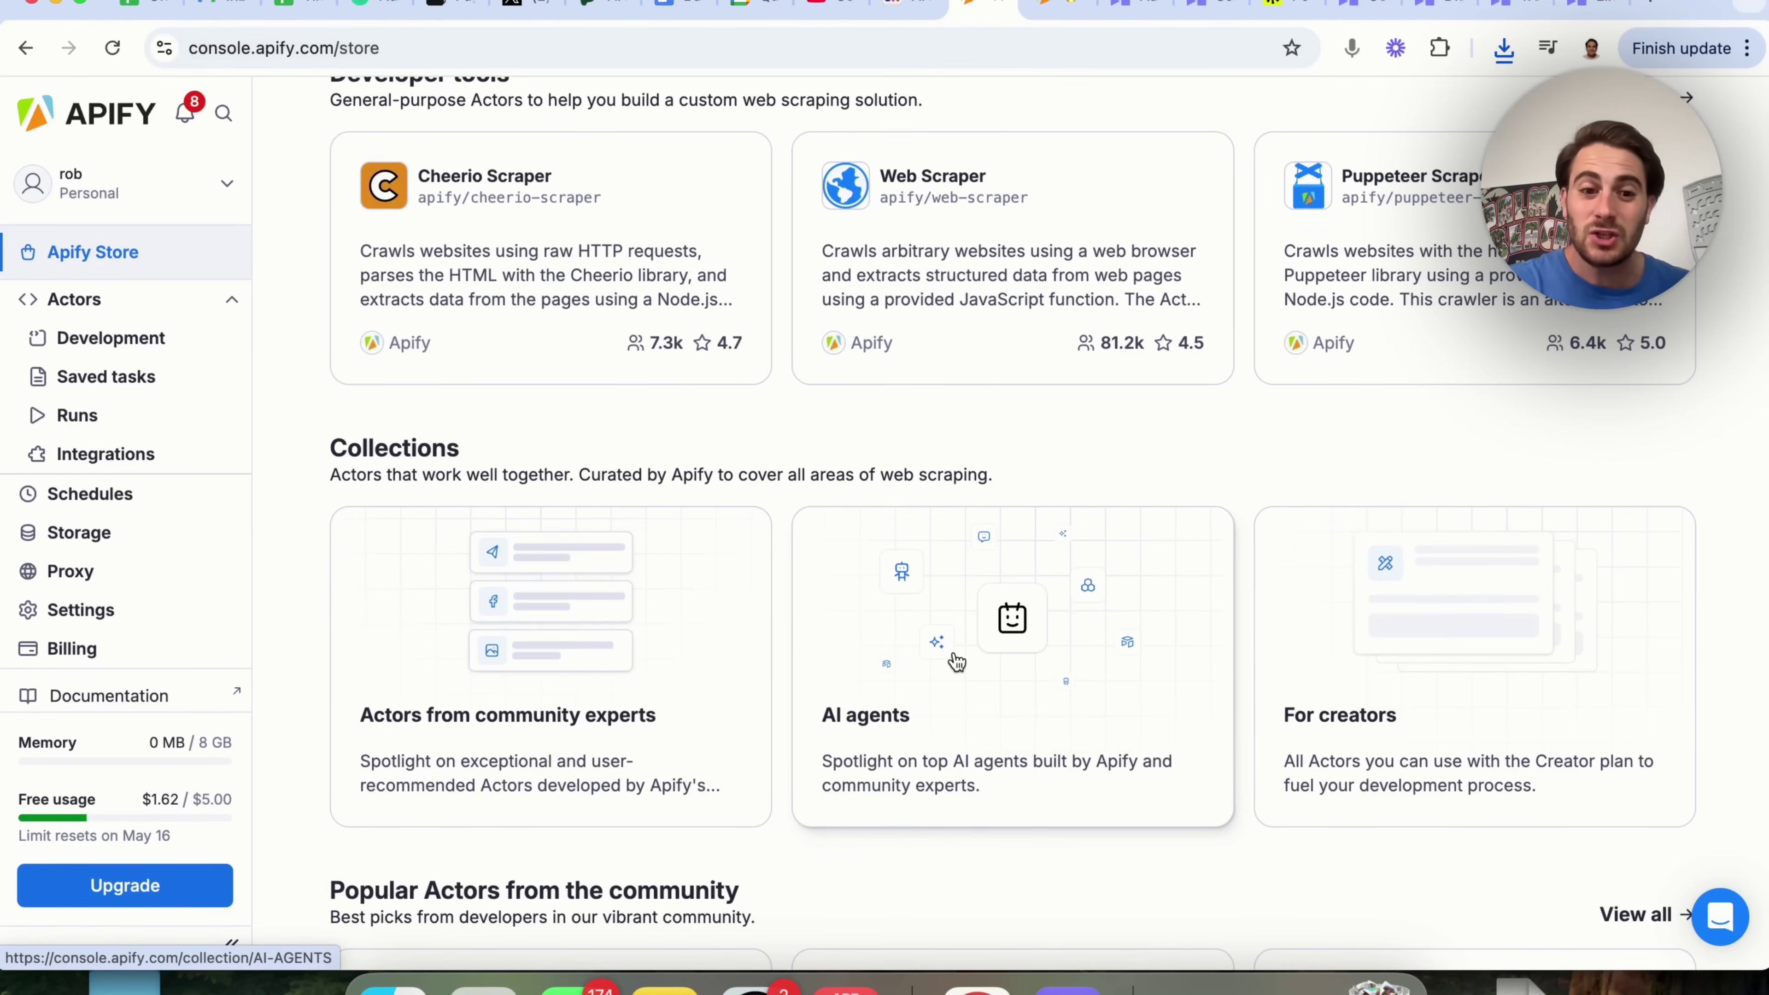
scroll(956, 661, "down", 5)
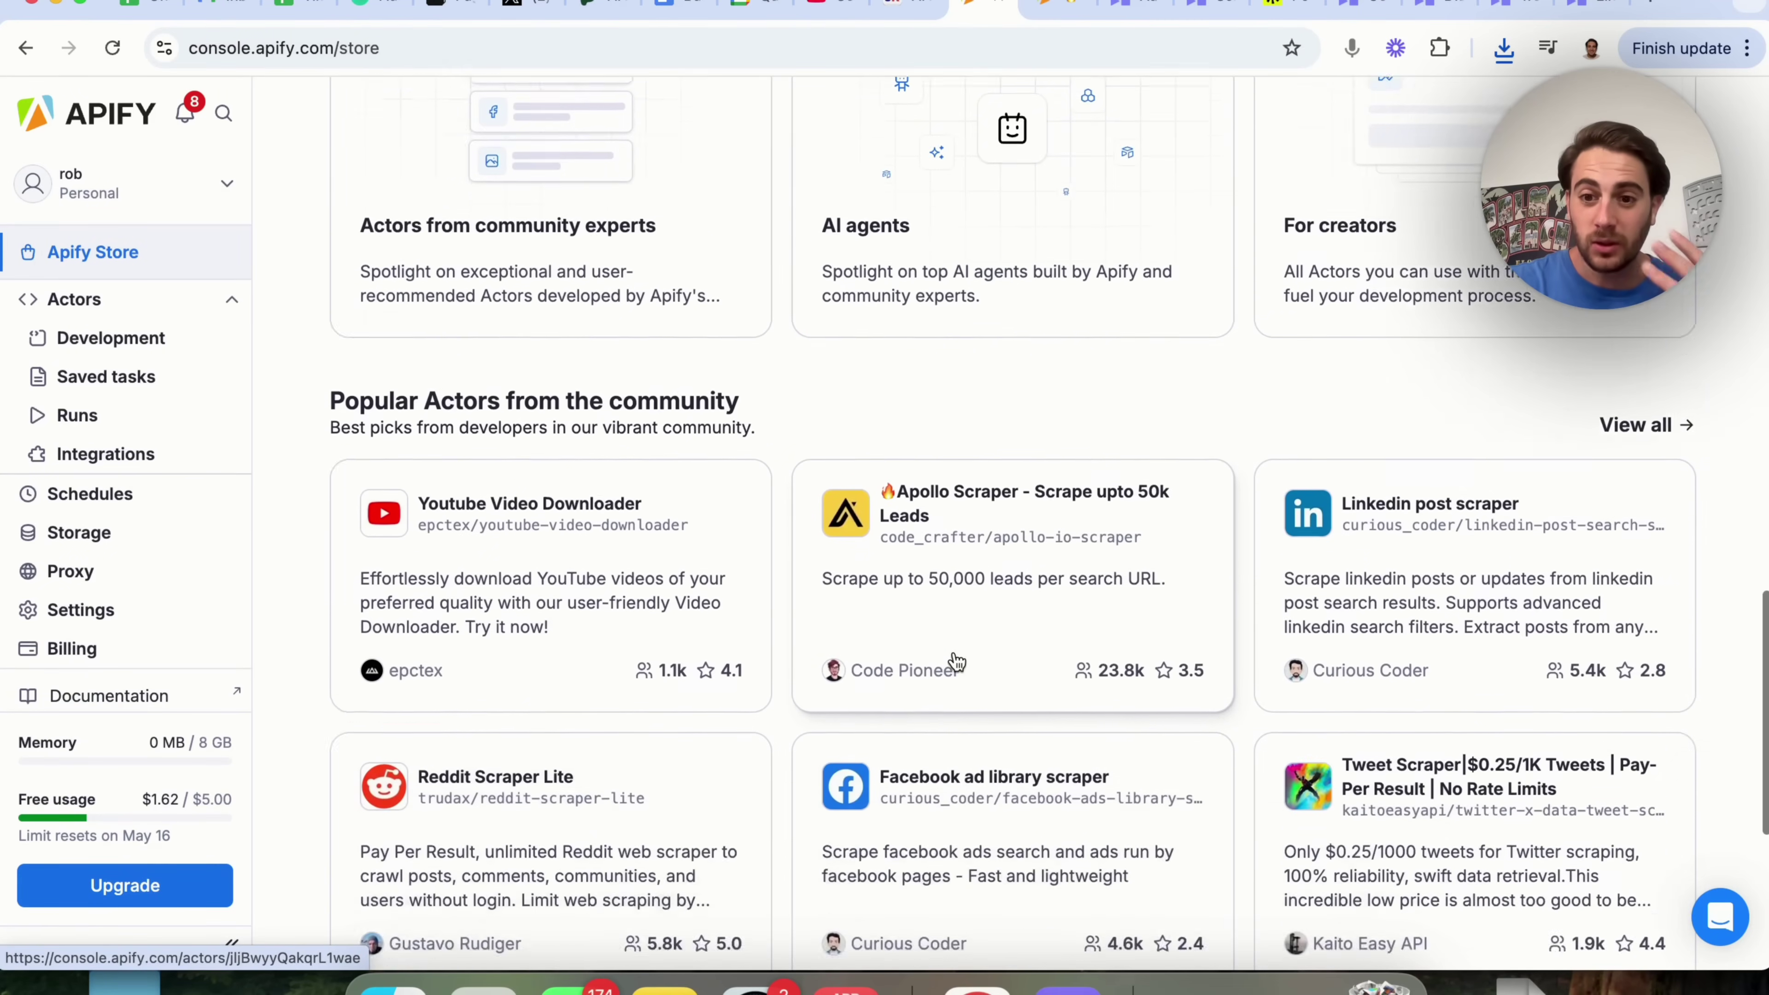